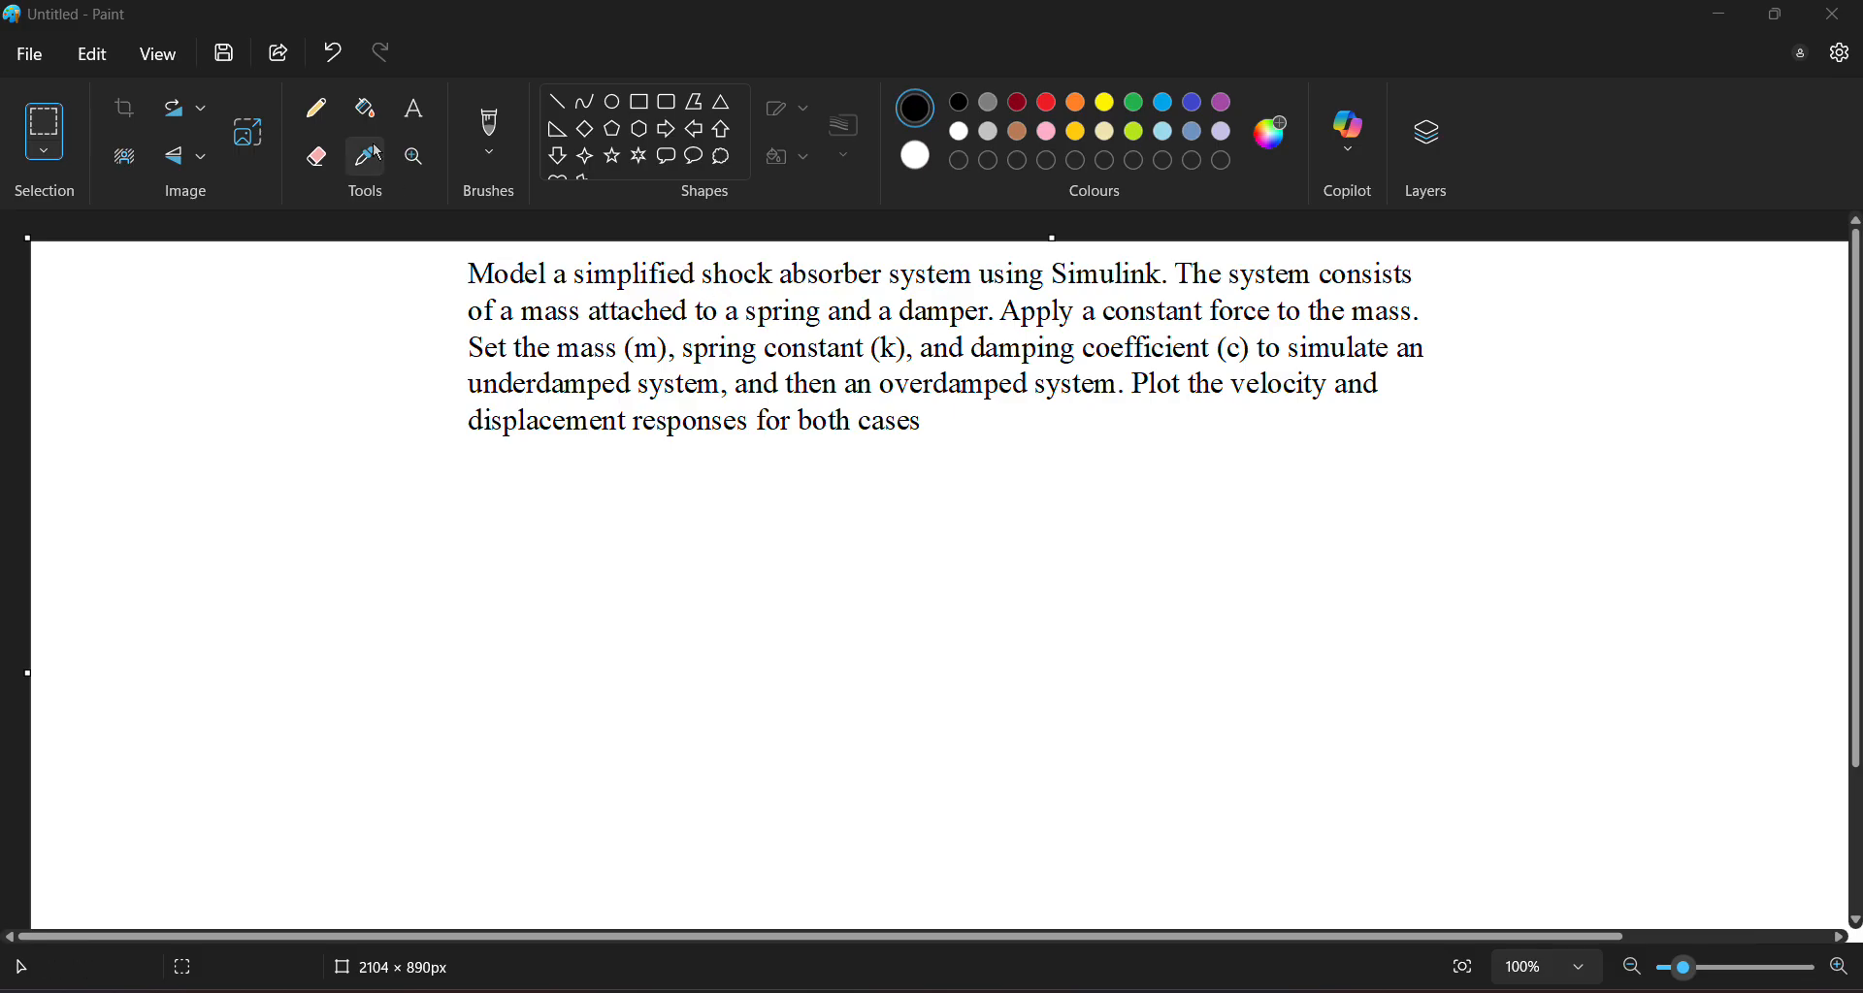
# Write the equation F = ma + cv + kx as text below the problem statement
pyautogui.click(415, 108)
pyautogui.click(494, 406)
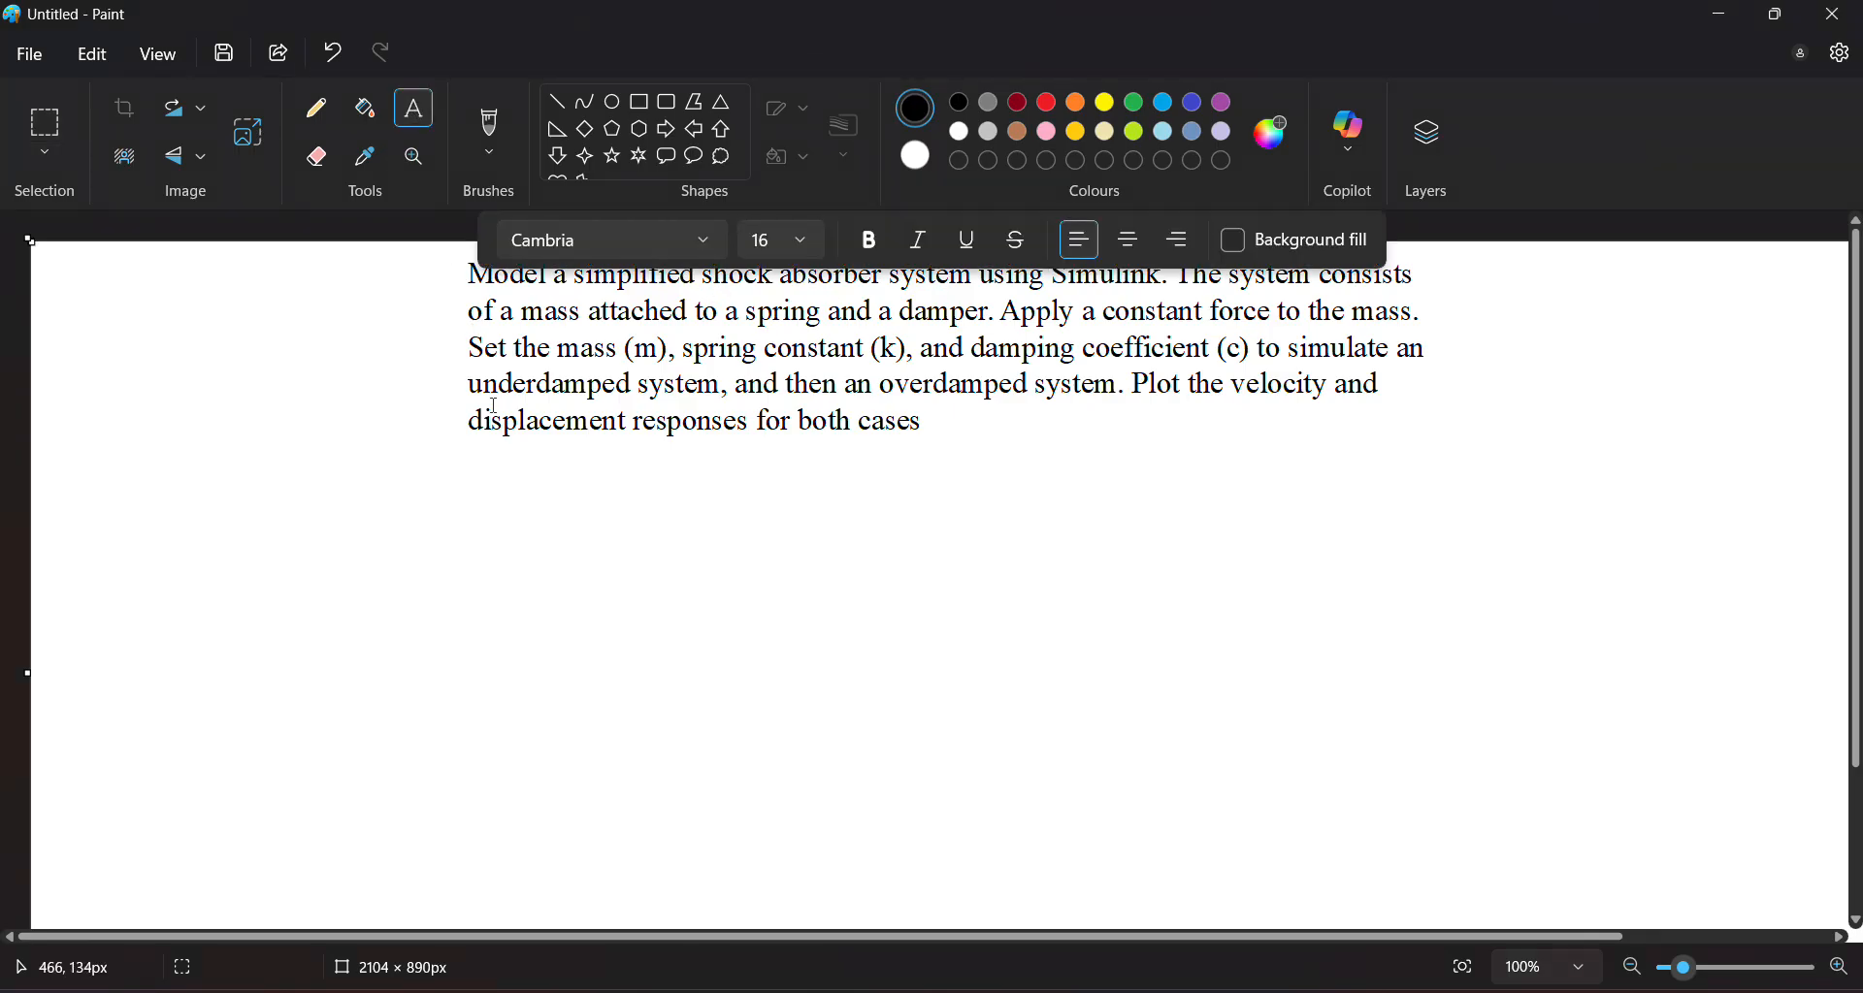
pyautogui.click(512, 481)
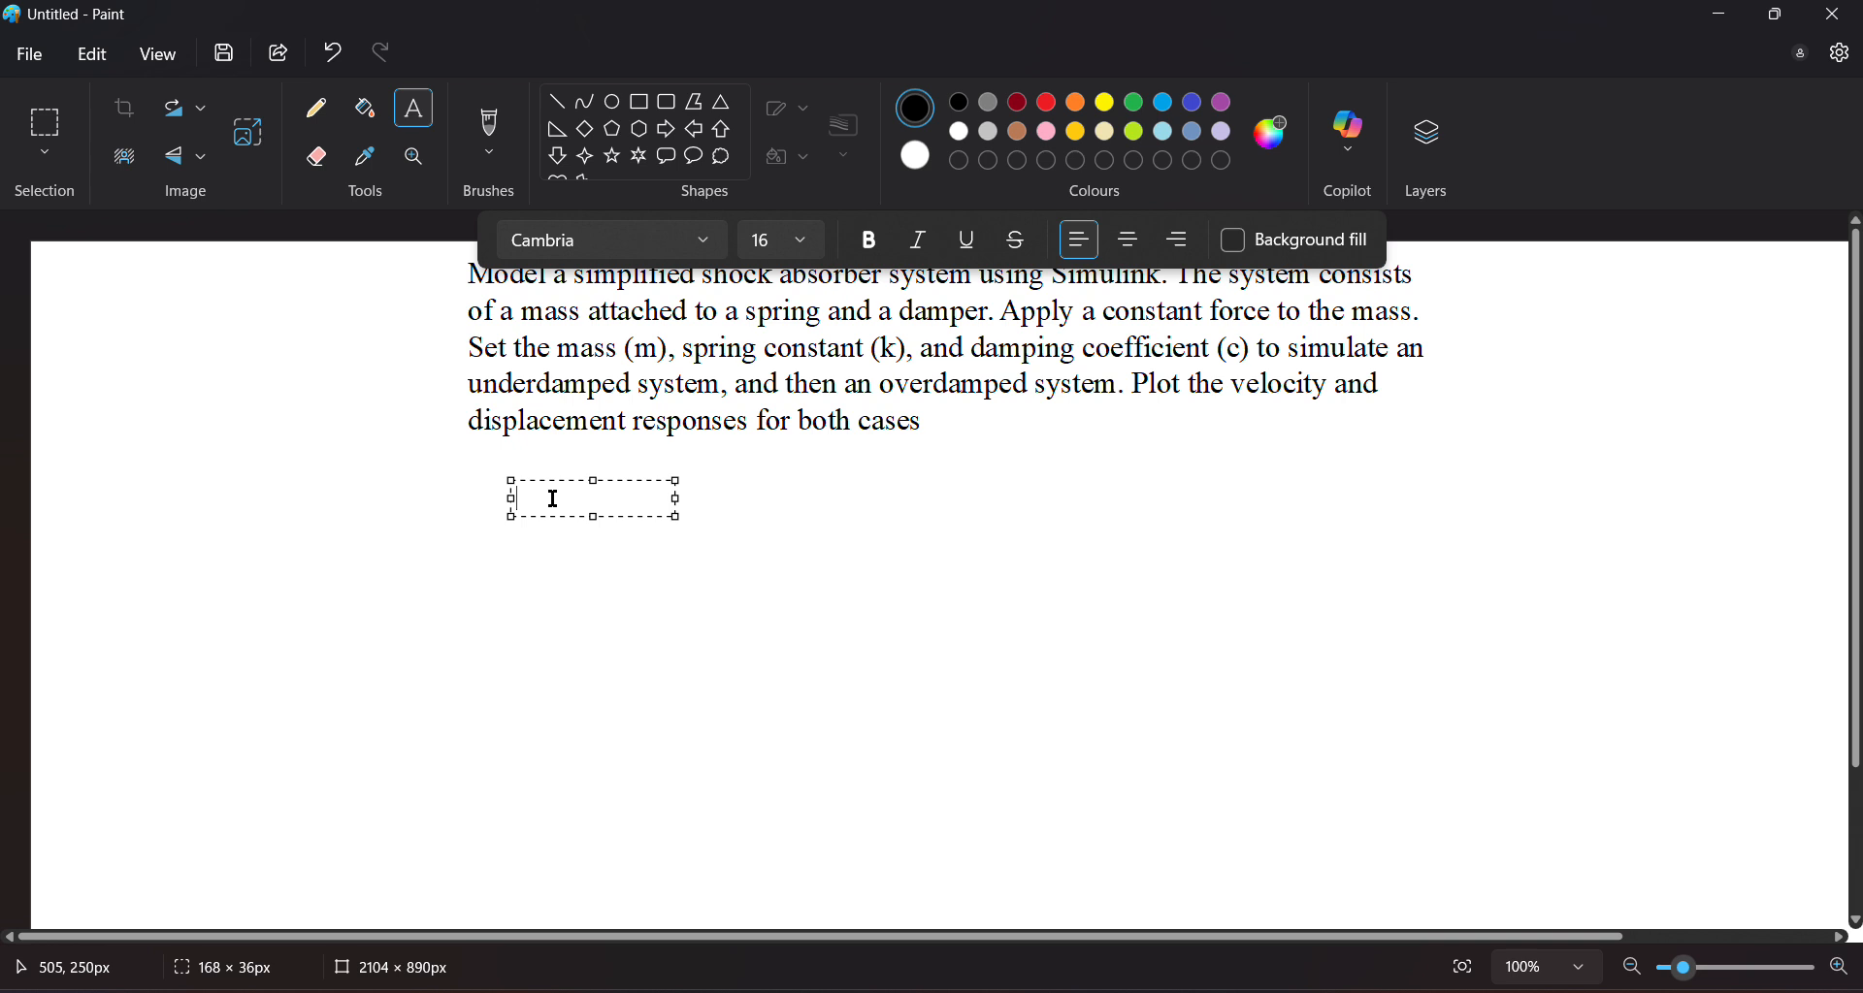
pyautogui.write('F = ma + Cx')
pyautogui.press('BackSpace')
pyautogui.press('BackSpace')
pyautogui.write('cv + kx')
pyautogui.click(604, 475)
pyautogui.click(630, 501)
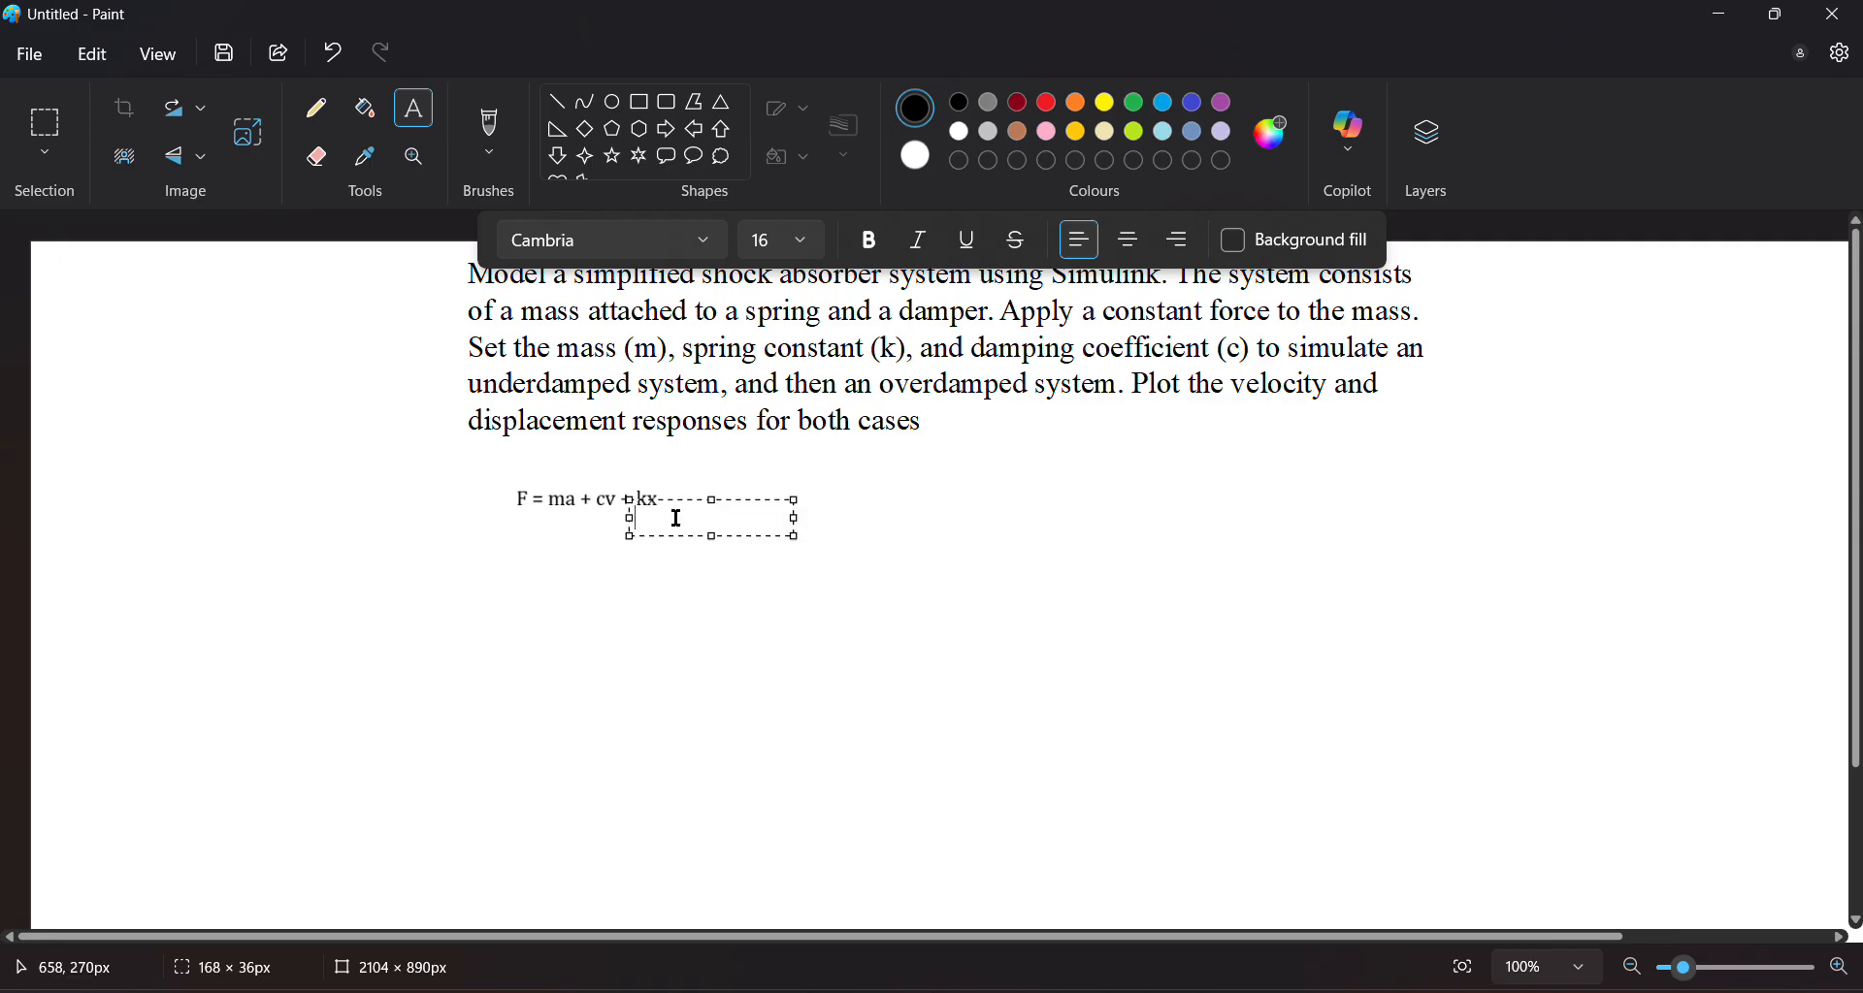
# Add the rearranged equation ma = F - cv - kx beneath the first equation
pyautogui.moveTo(679, 502); pyautogui.dragTo(573, 543)
pyautogui.write('m')
pyautogui.press('BackSpace')
pyautogui.write('ma = F')
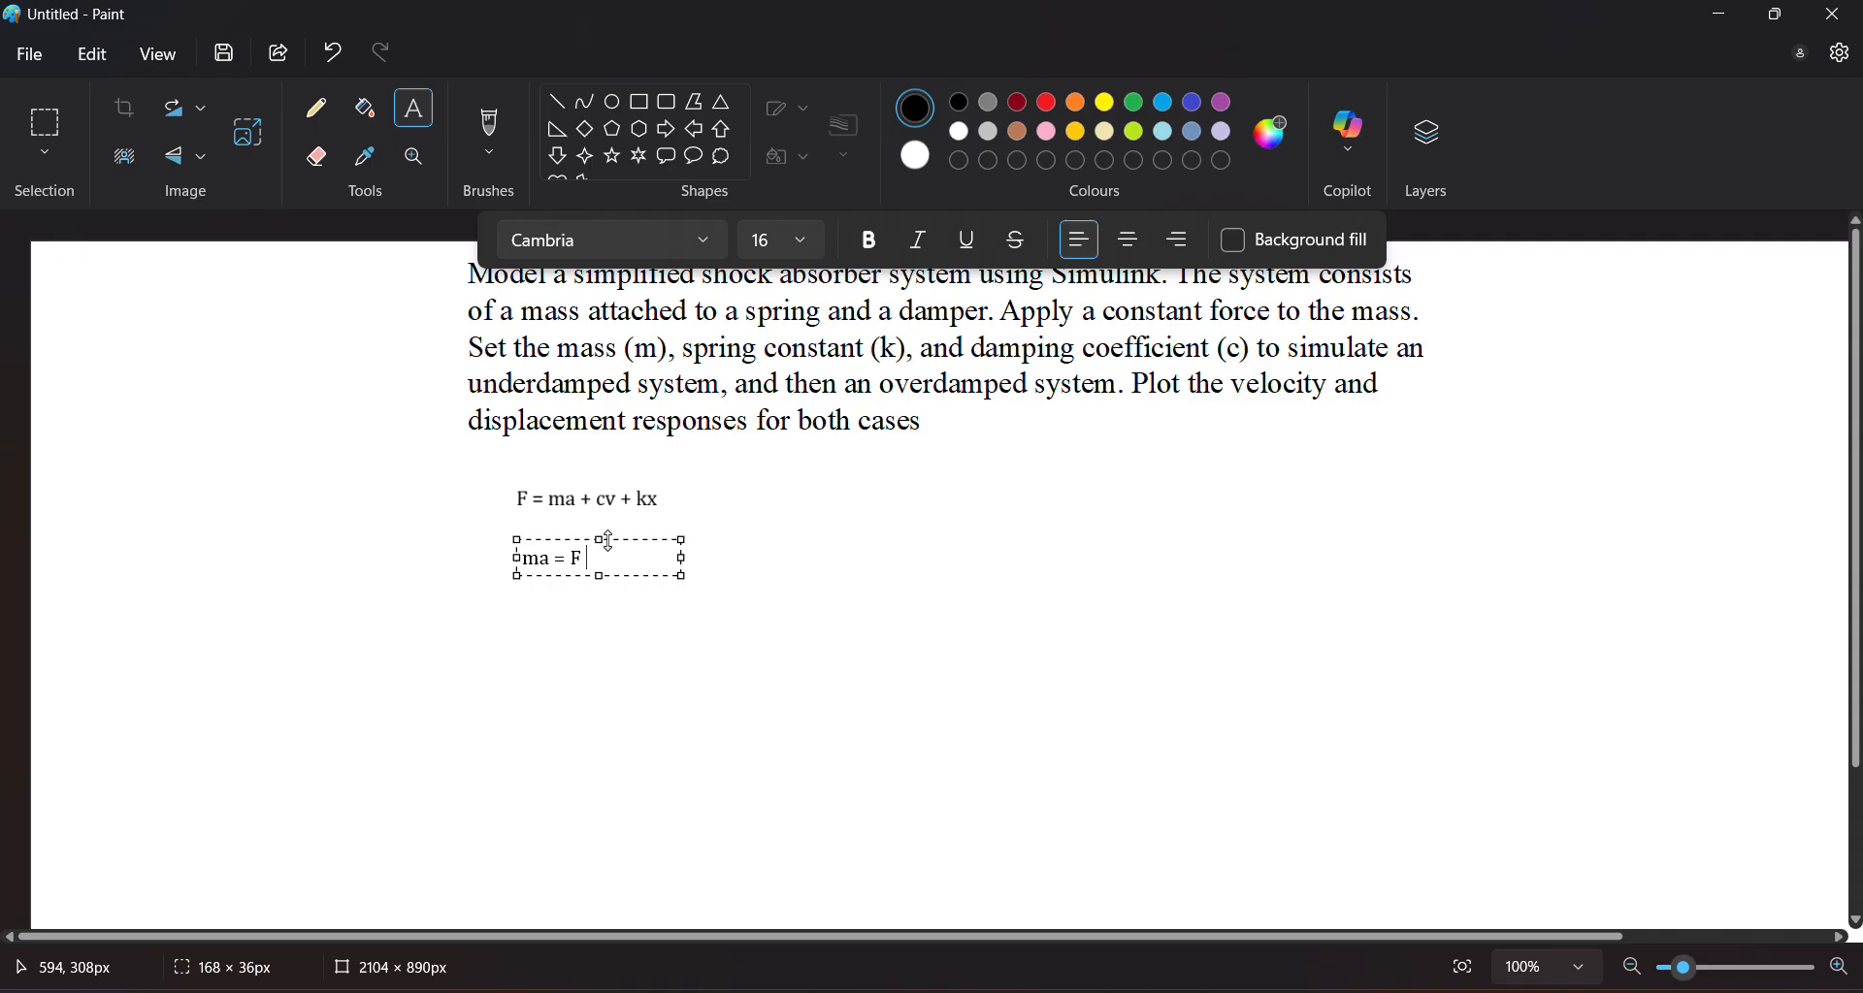
pyautogui.write(' - cv - kx')
pyautogui.click(589, 609)
# Add the equation a = 1/m(F - cv - kx) beneath the rearranged equation
pyautogui.click(556, 611)
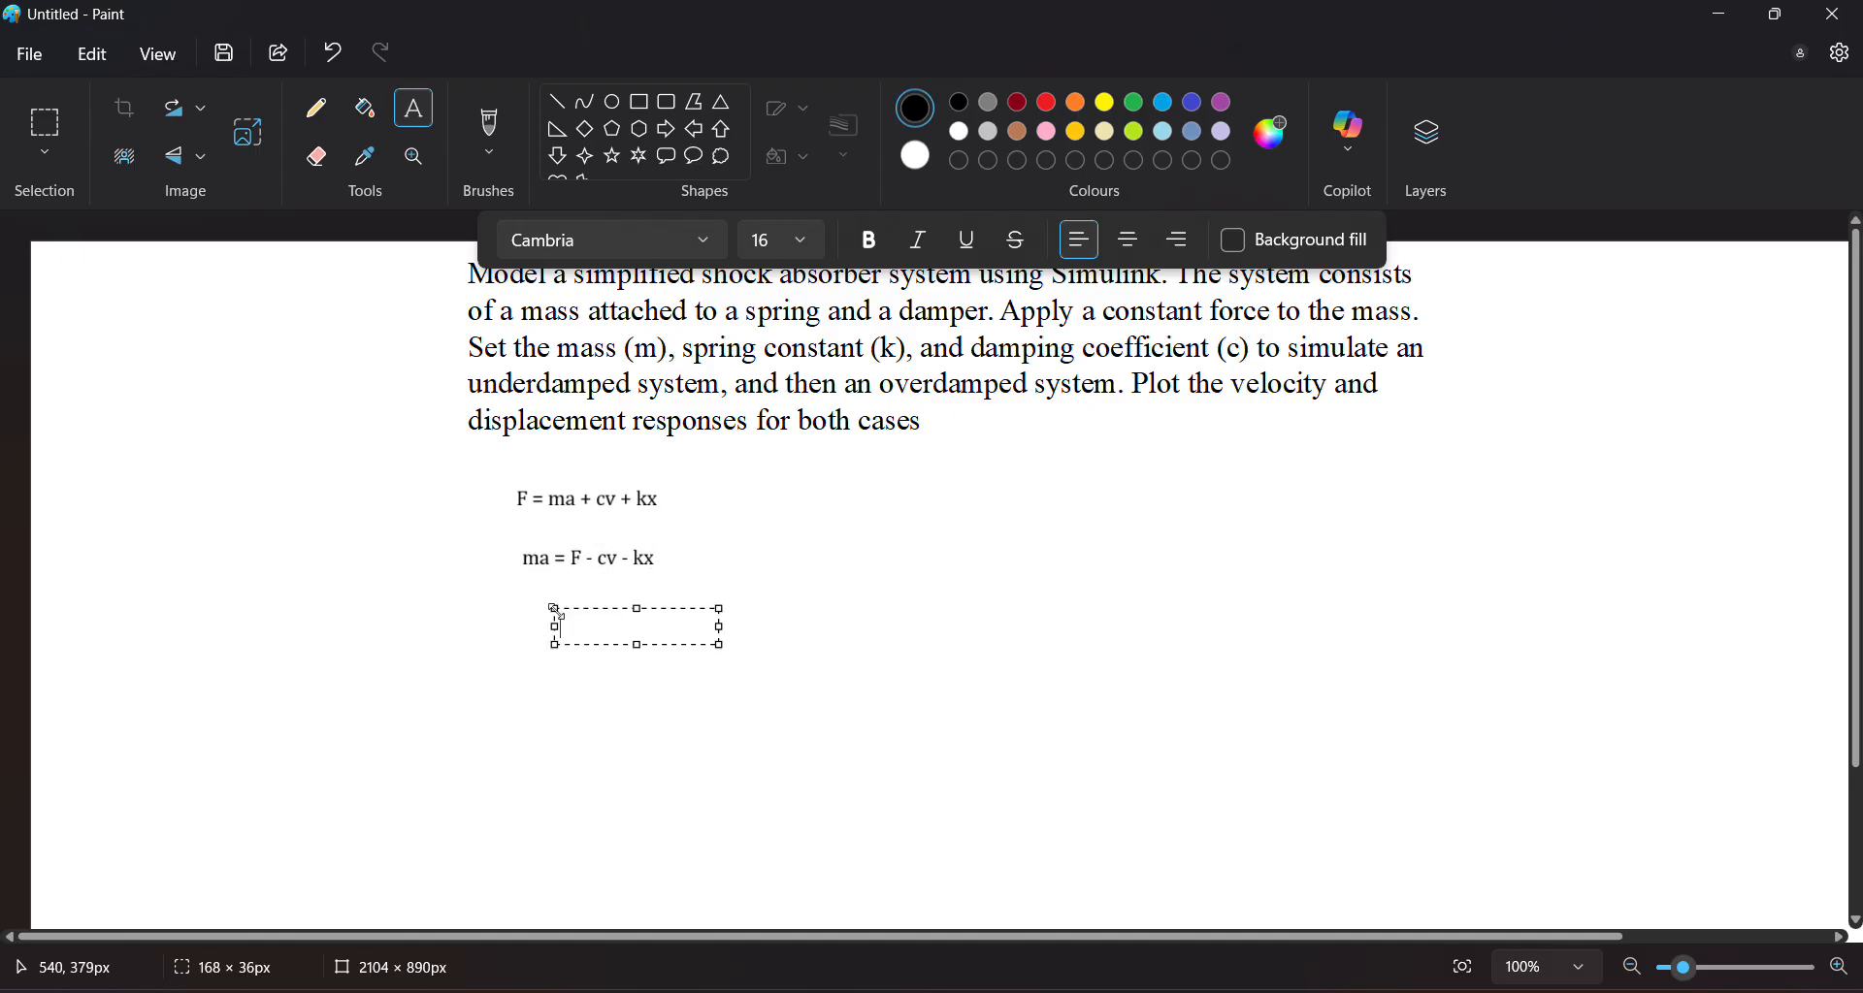
pyautogui.click(603, 645)
pyautogui.click(609, 629)
pyautogui.moveTo(624, 657); pyautogui.dragTo(552, 644)
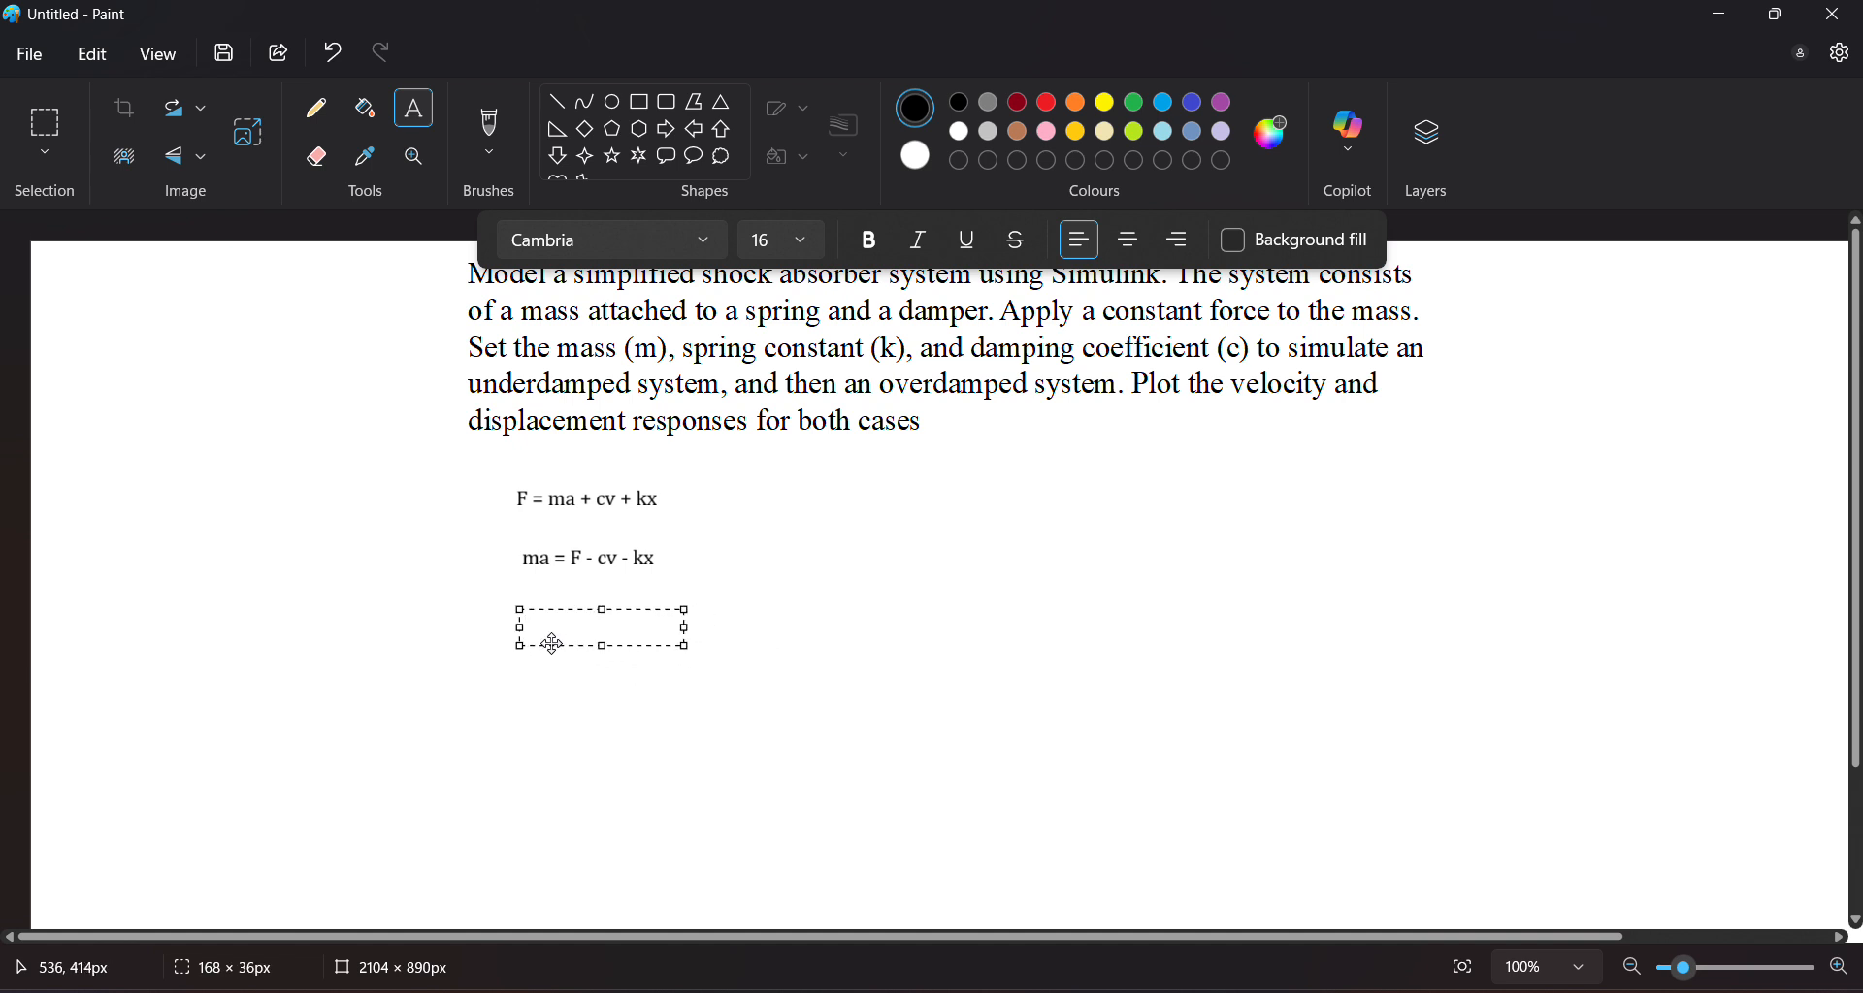
pyautogui.write('a = 1/m(F - cv - kx')
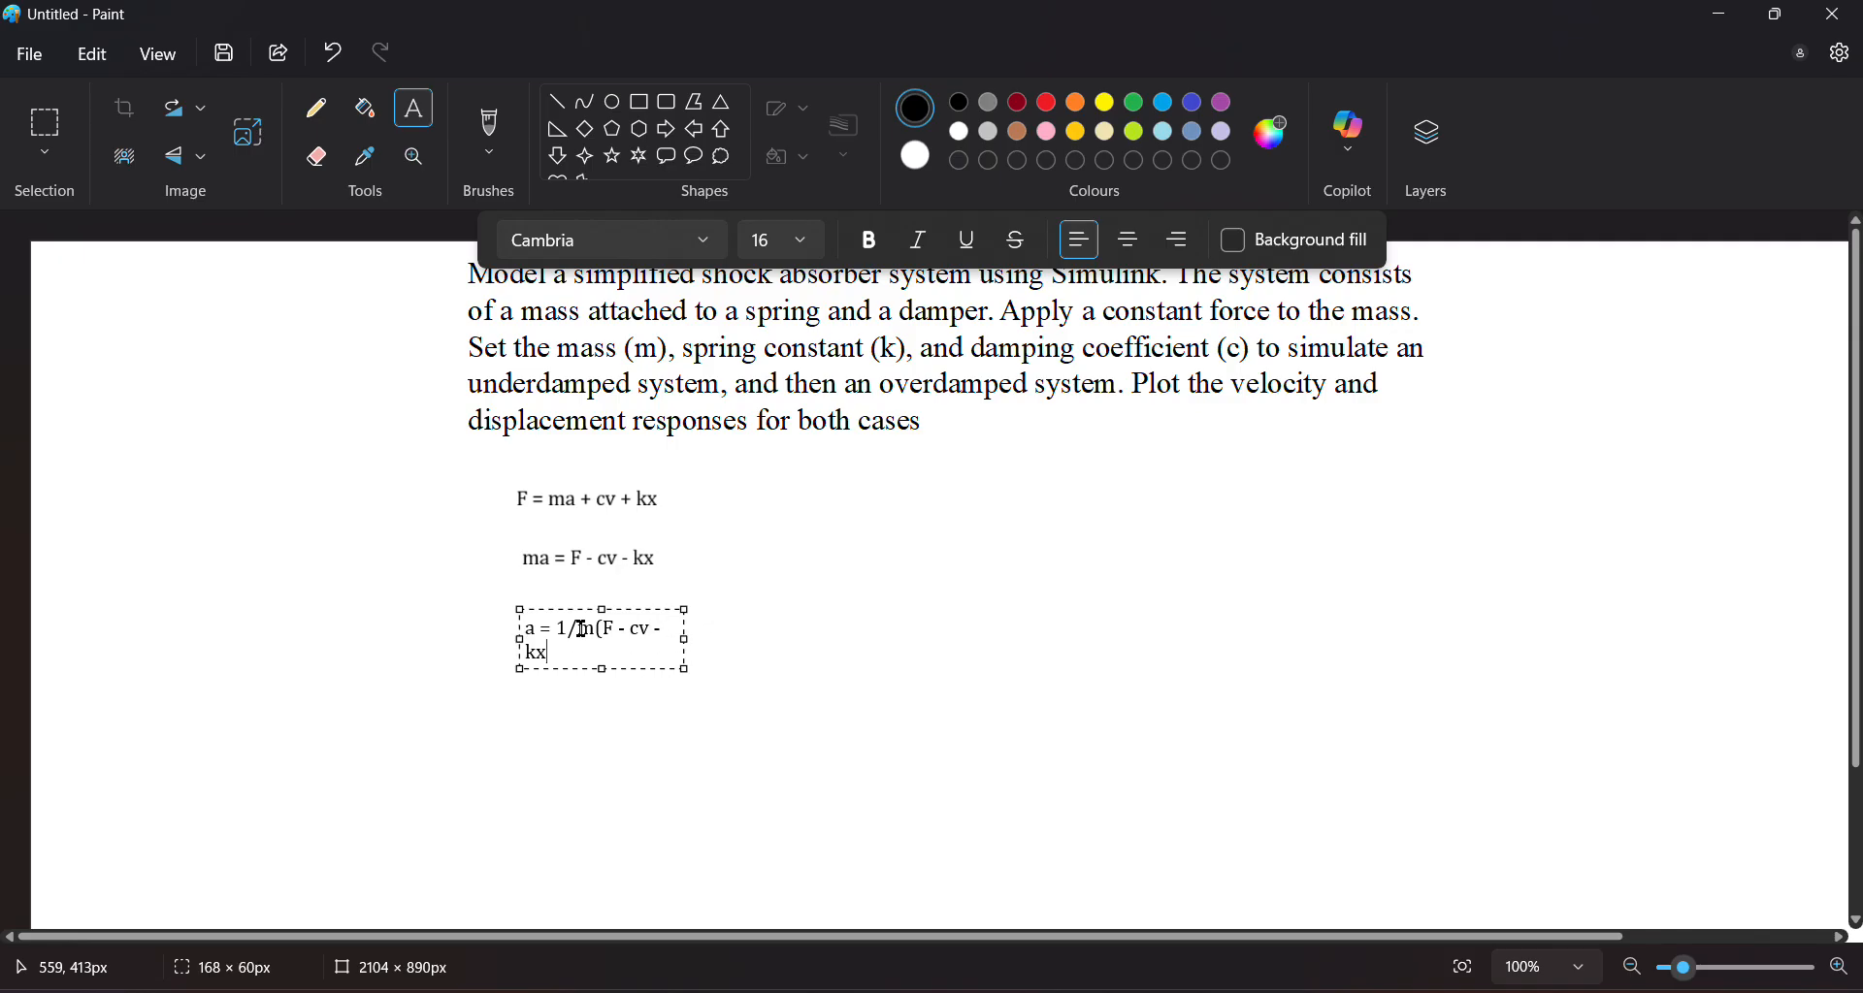
pyautogui.write(')')
pyautogui.moveTo(689, 641)
pyautogui.mouseDown()
pyautogui.moveTo(736, 631)
pyautogui.moveTo(707, 619)
pyautogui.mouseUp()
pyautogui.click(734, 678)
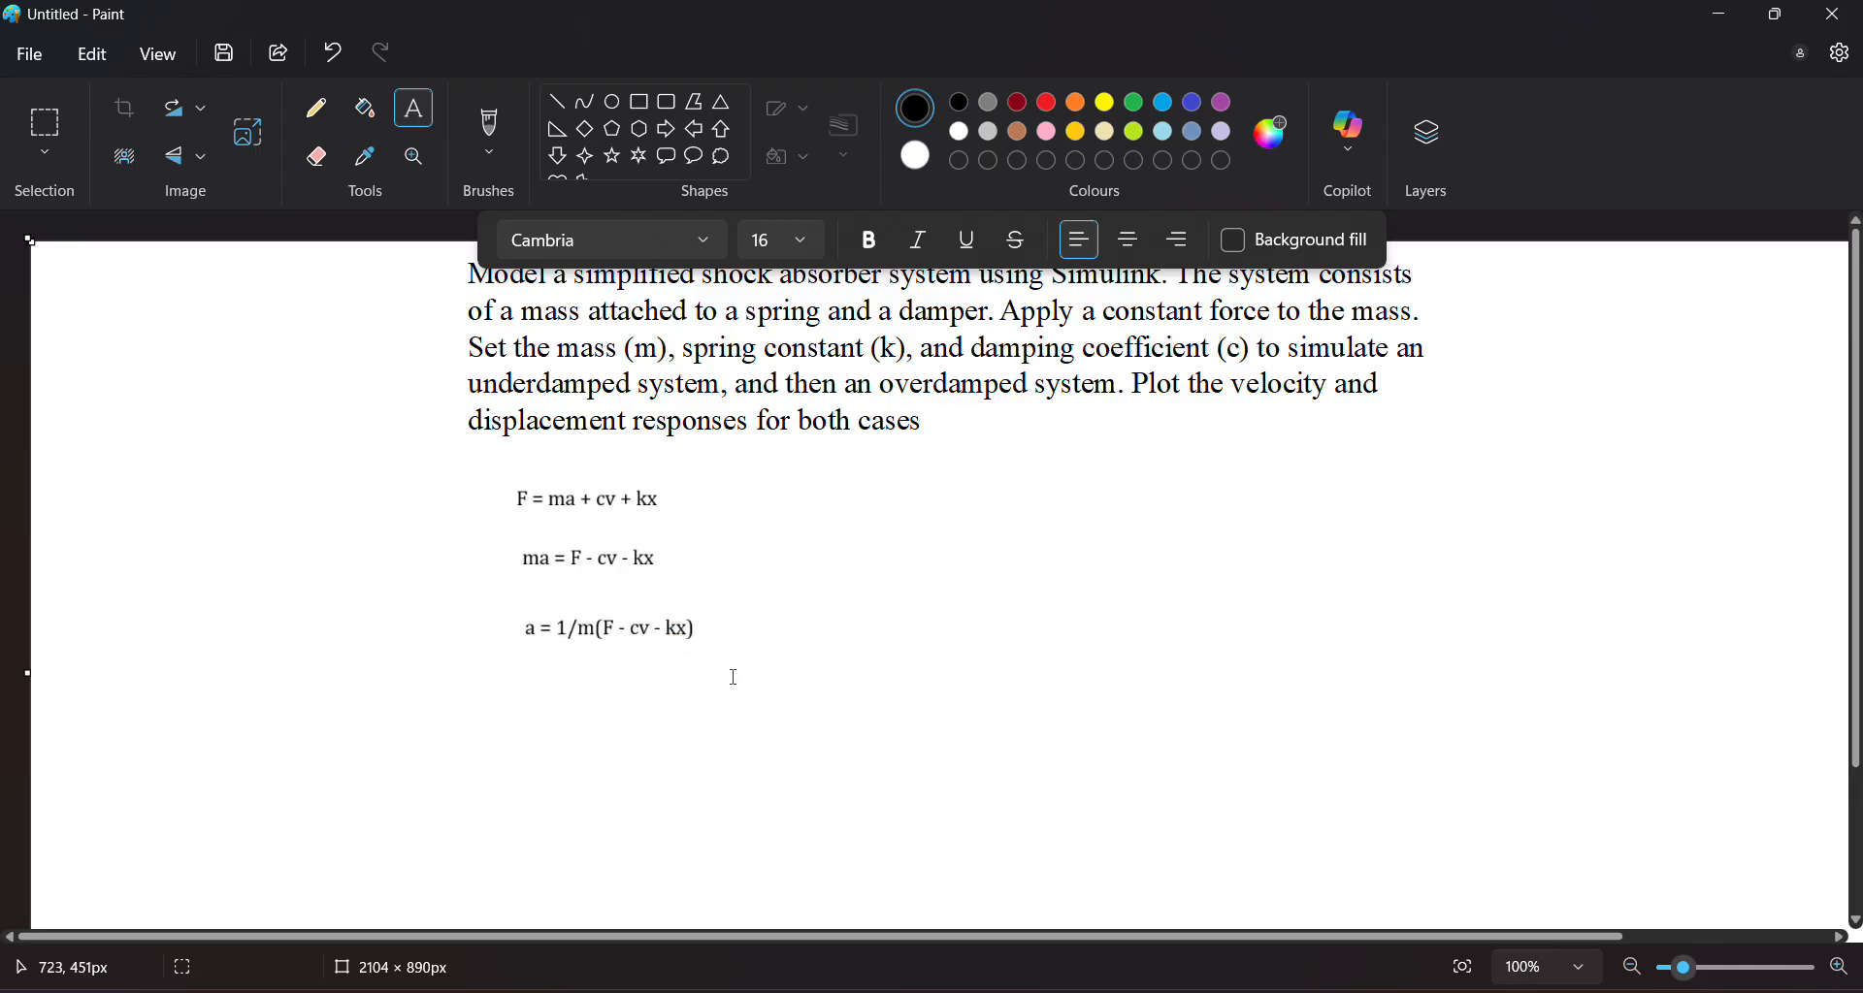
# Start a legend listing a = acceleration, v = velocity, x = displacement and m = mass
pyautogui.click(676, 702)
pyautogui.write('a = accele')
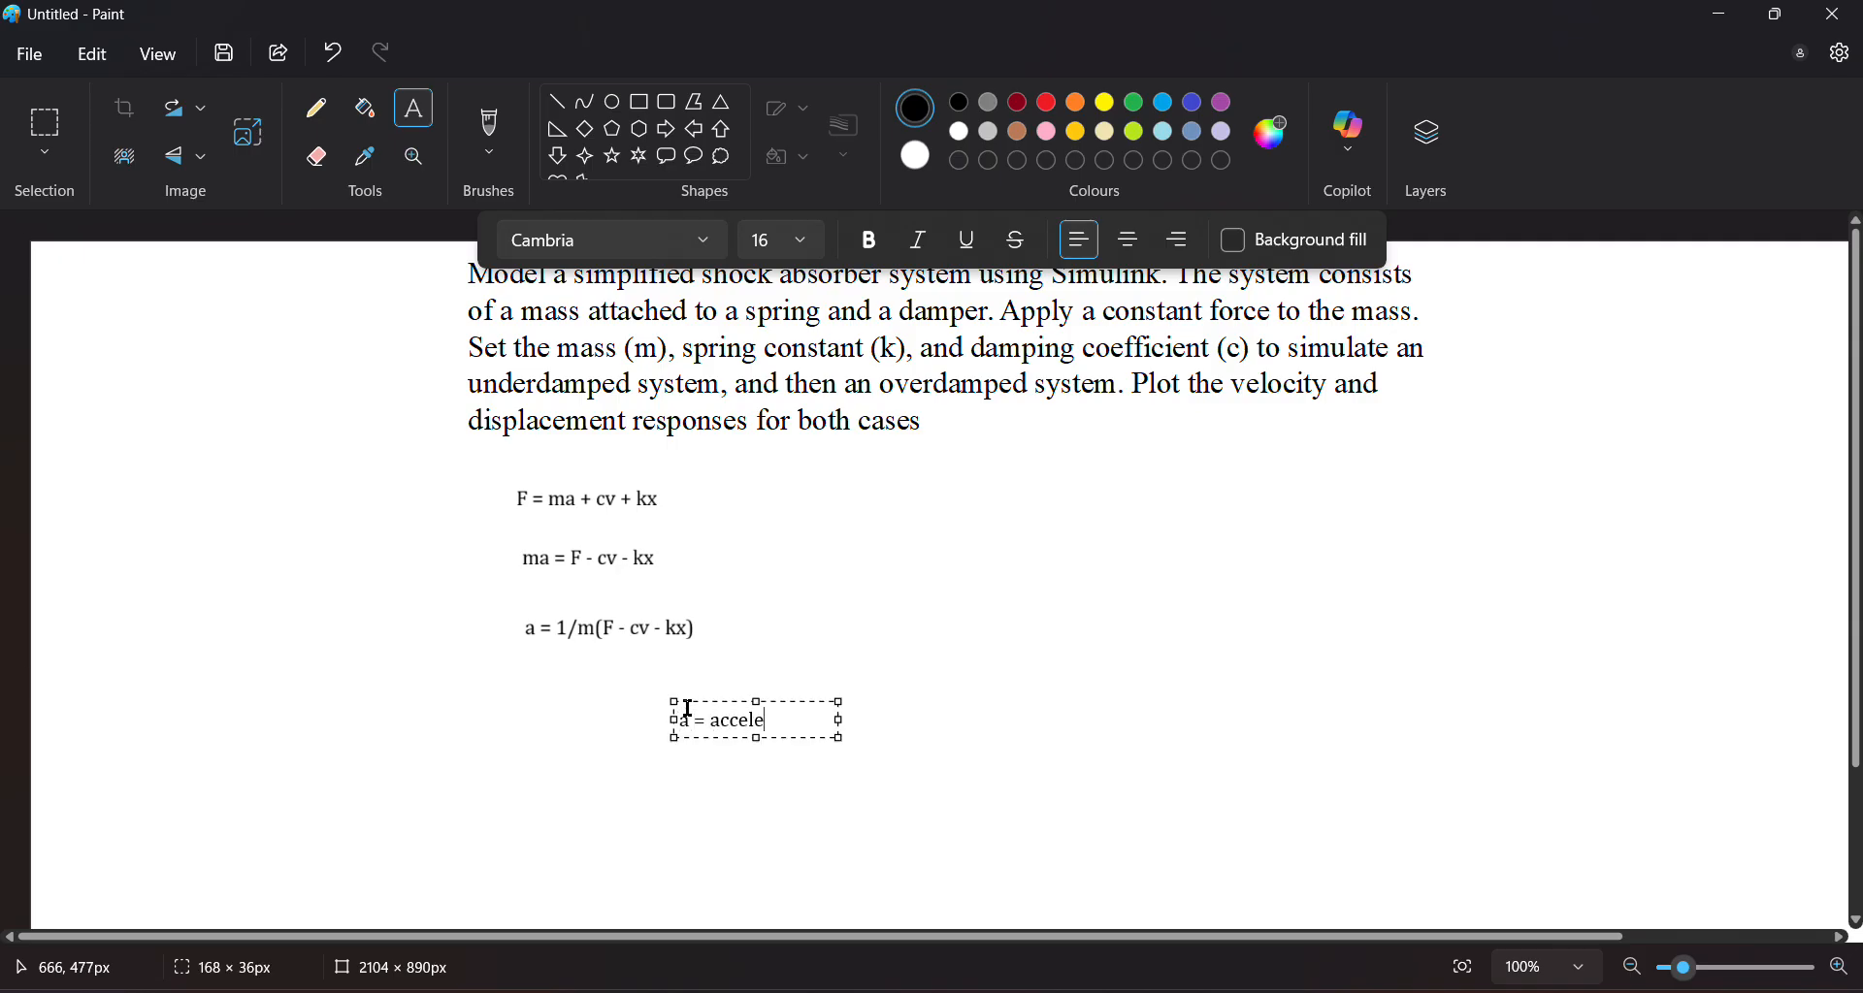
pyautogui.write('ration')
pyautogui.press('Return')
pyautogui.write('v = veloc')
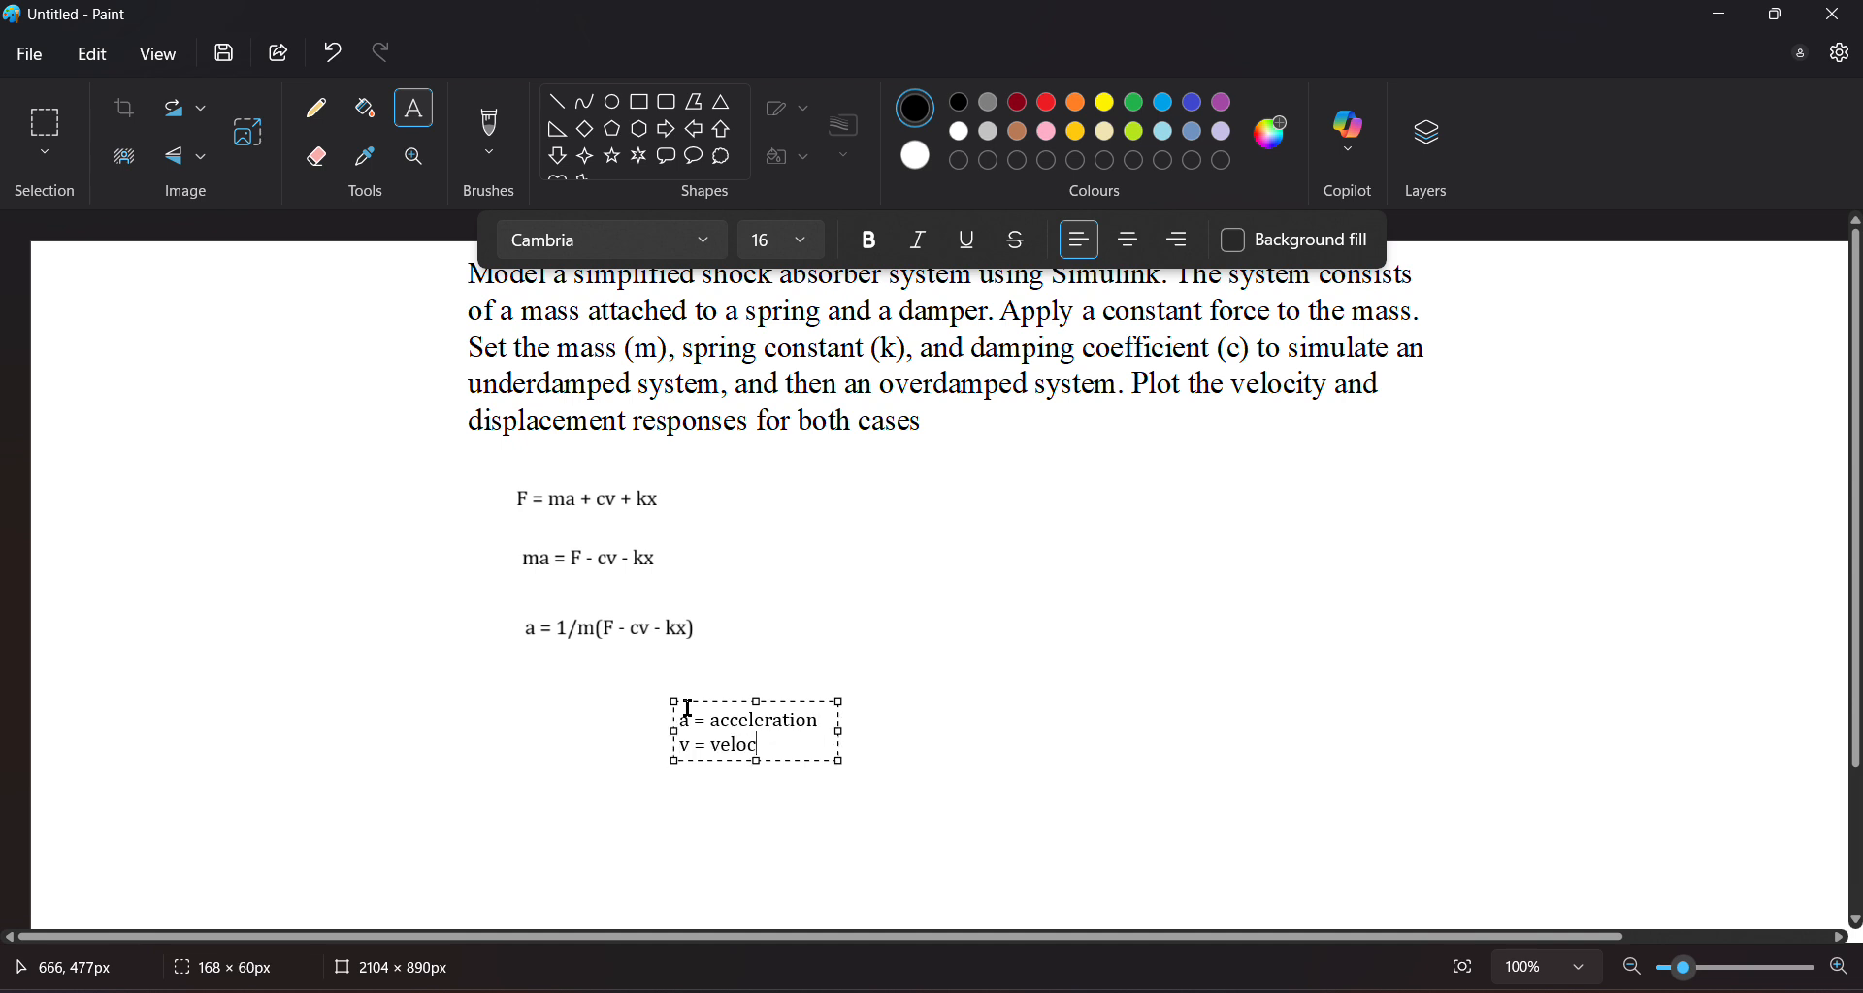
pyautogui.write('ity')
pyautogui.press('Return')
pyautogui.write('x = displacement')
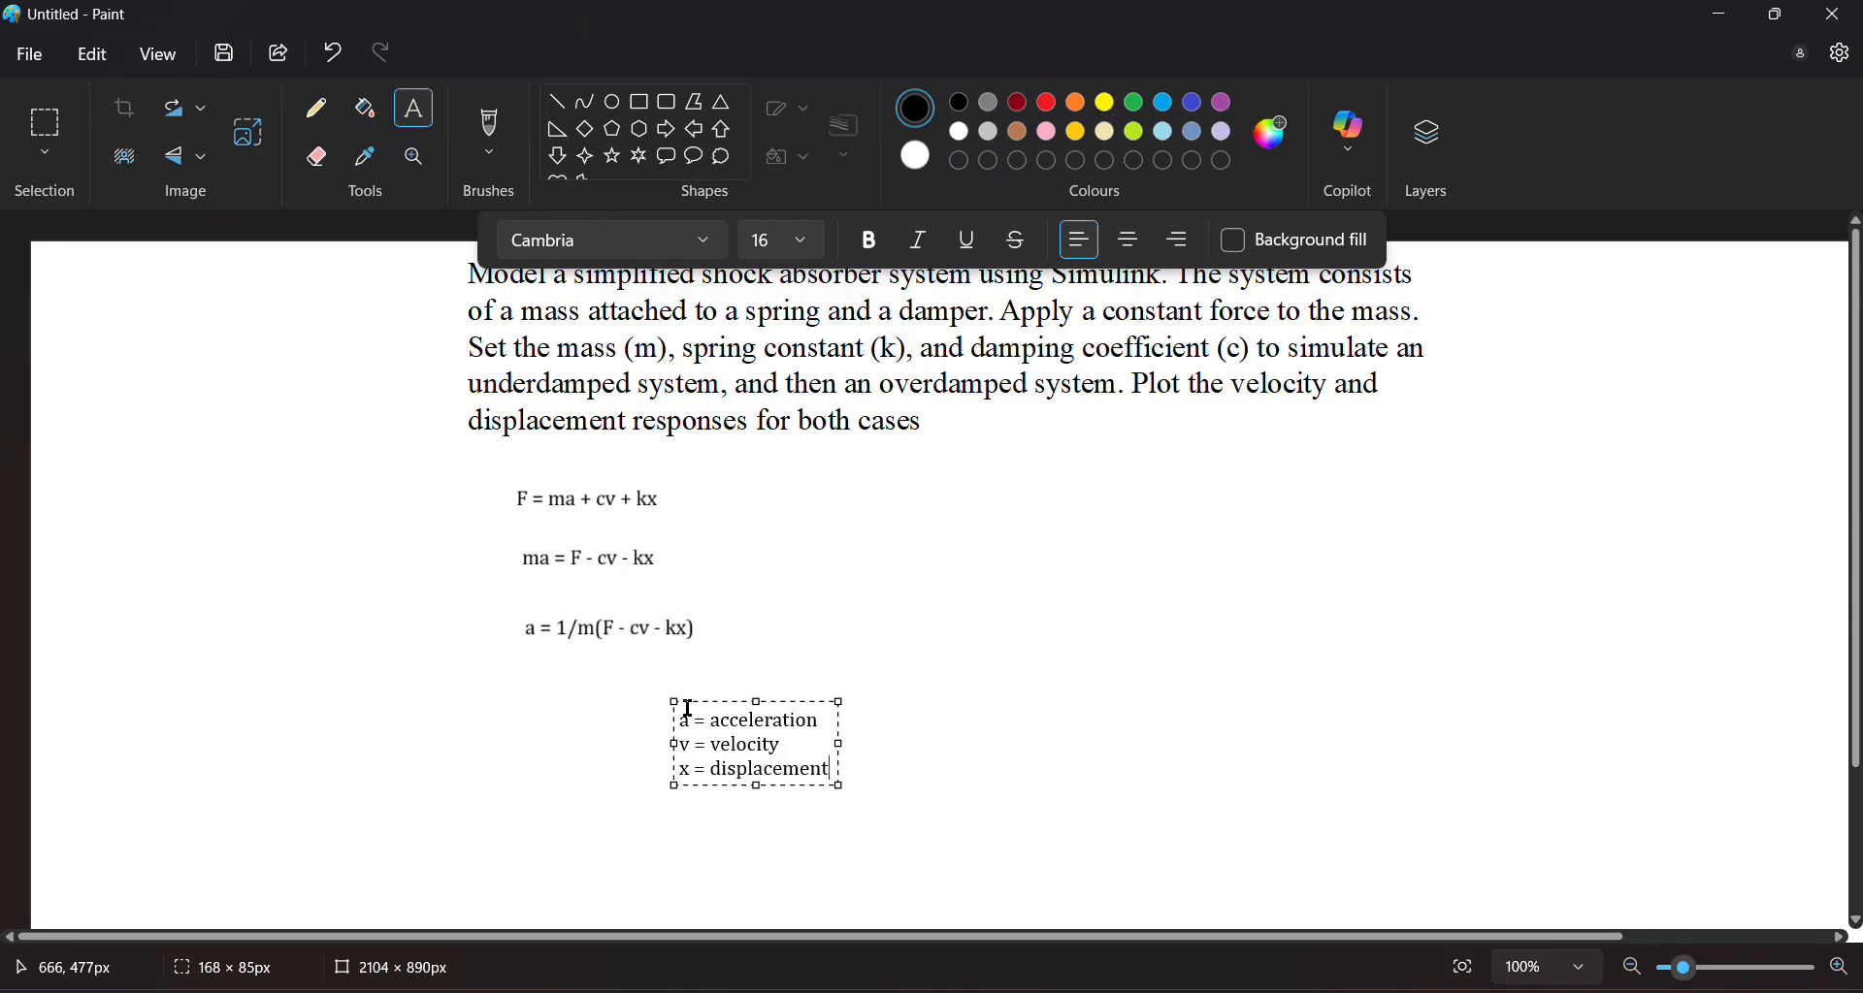
pyautogui.press('Return')
pyautogui.write('m = mass')
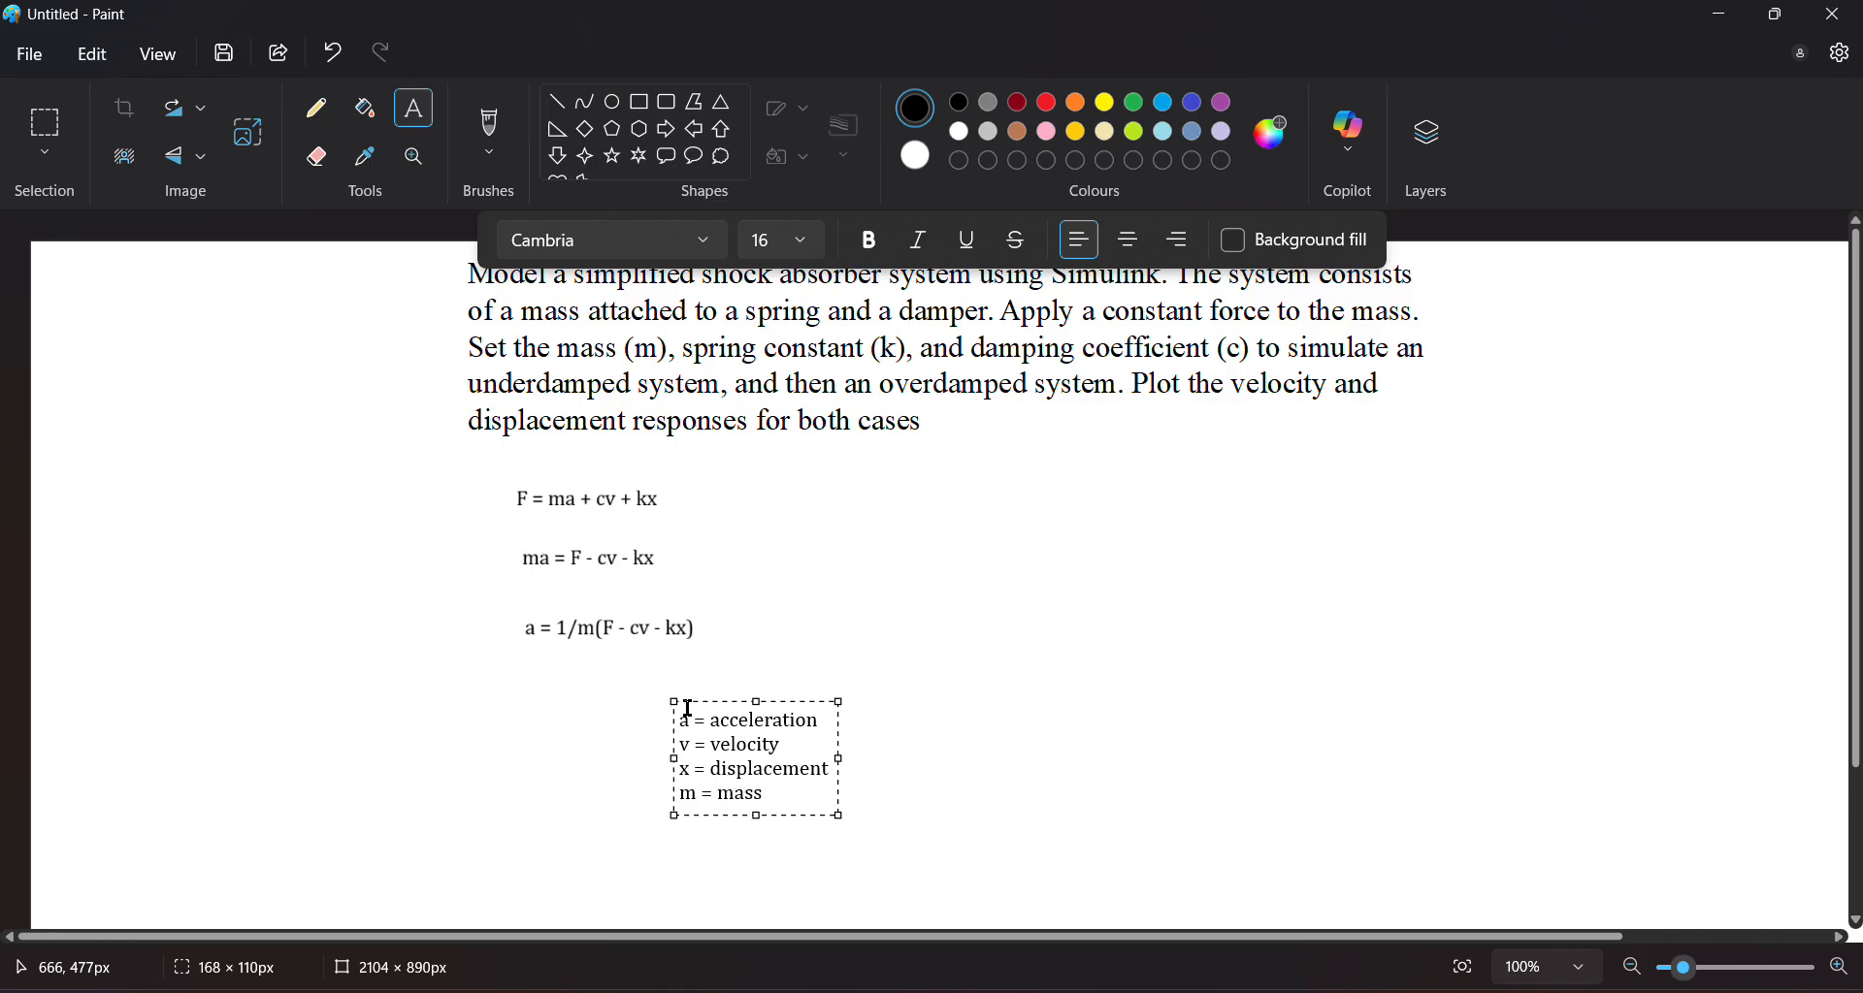
# Add c = damping coefficient and k = spring constant to the legend
pyautogui.press('Return')
pyautogui.write('c = dampi')
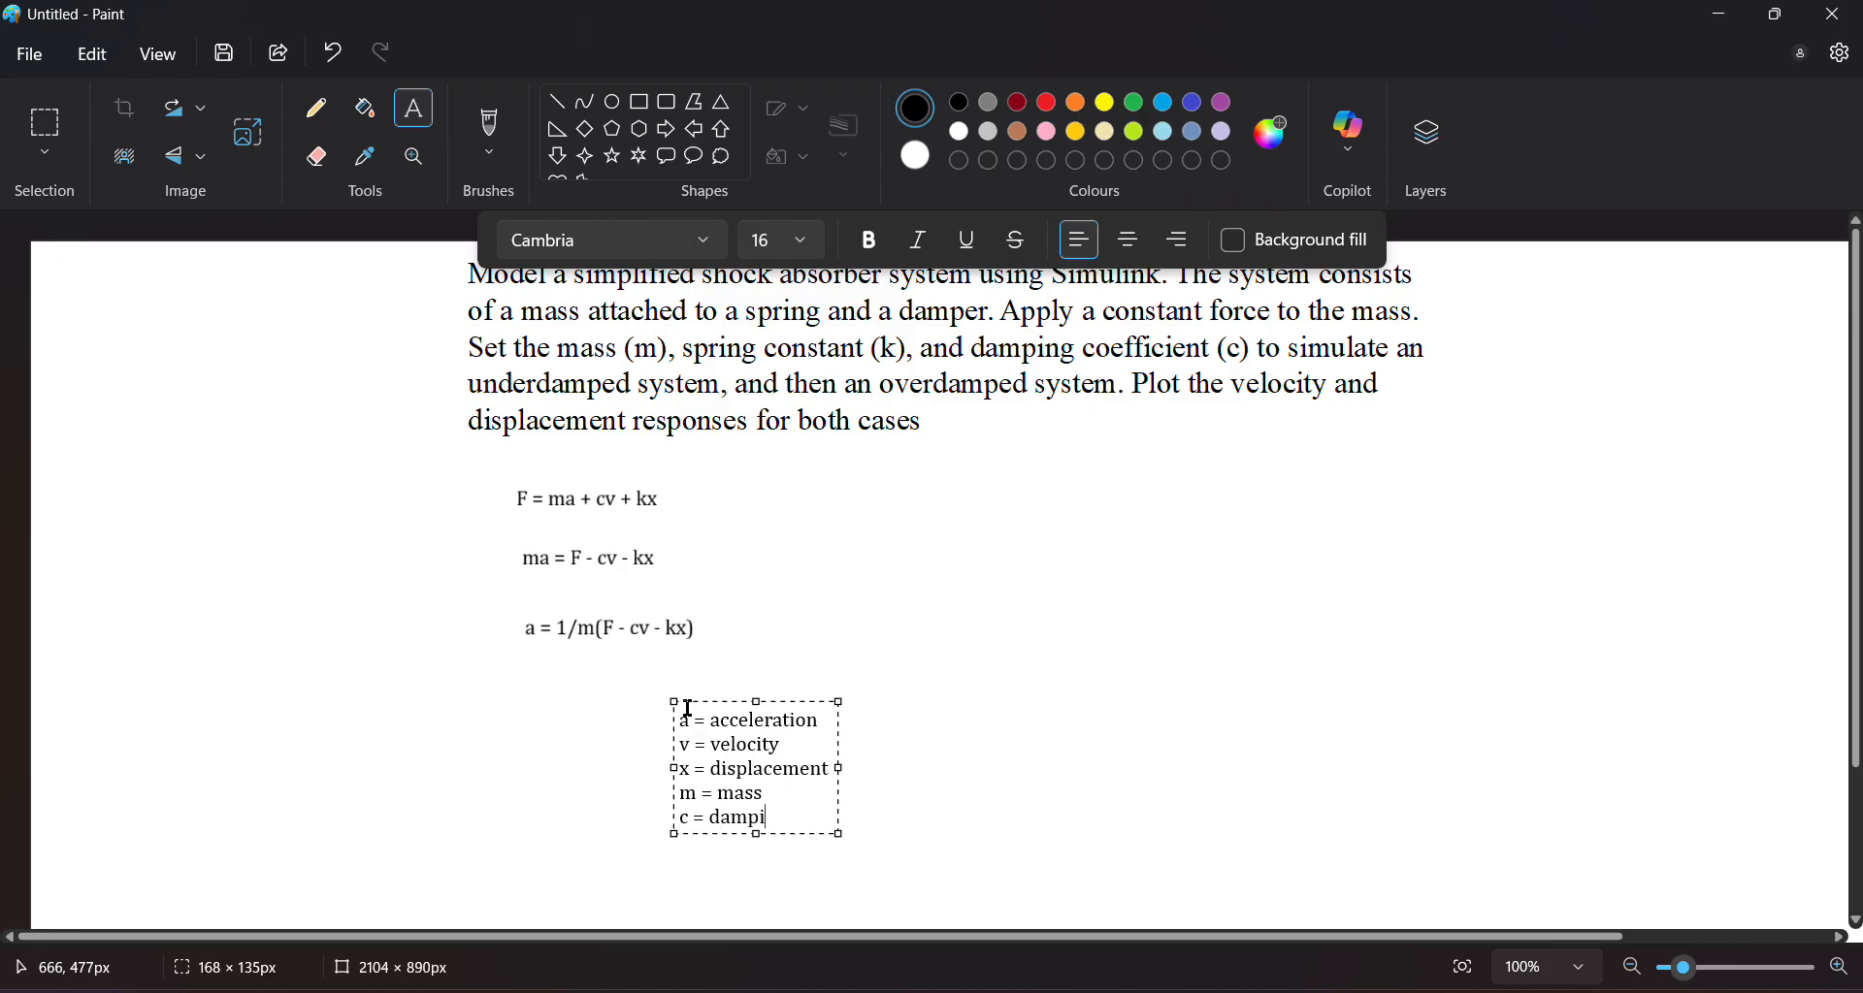
pyautogui.write('ng coeff')
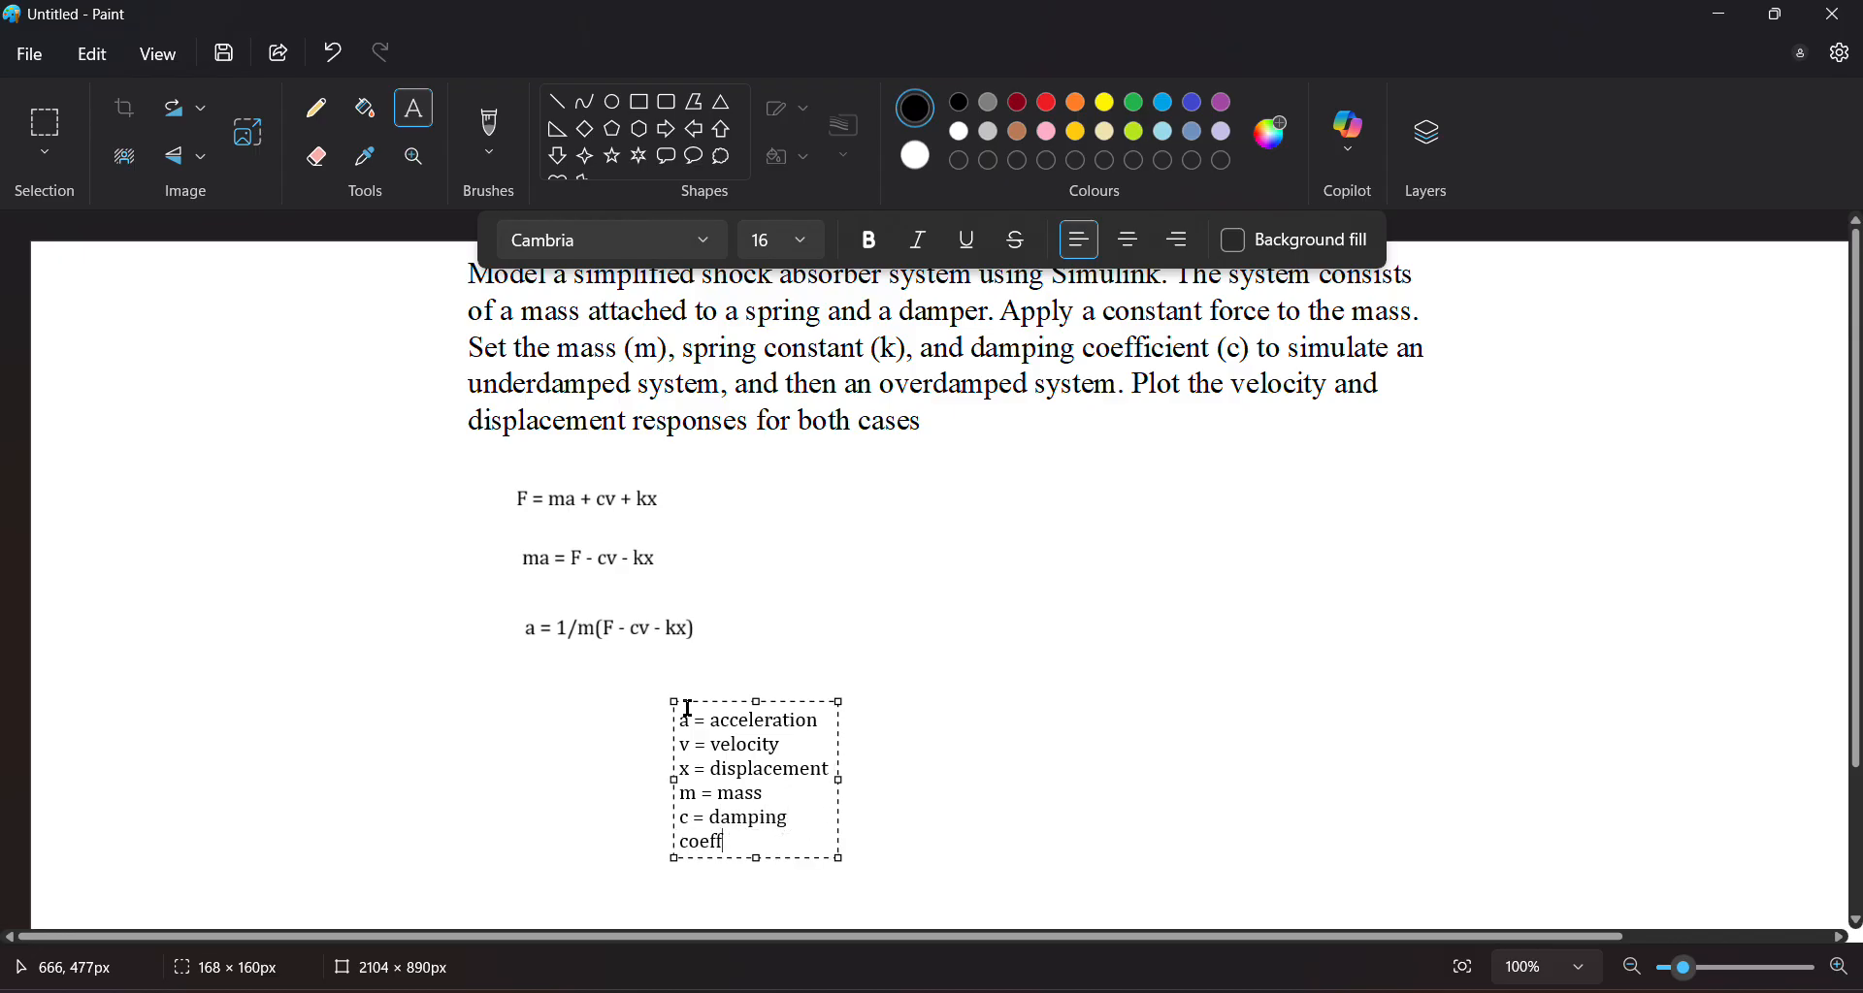
pyautogui.write('ieient')
pyautogui.press('Return')
pyautogui.write('k ')
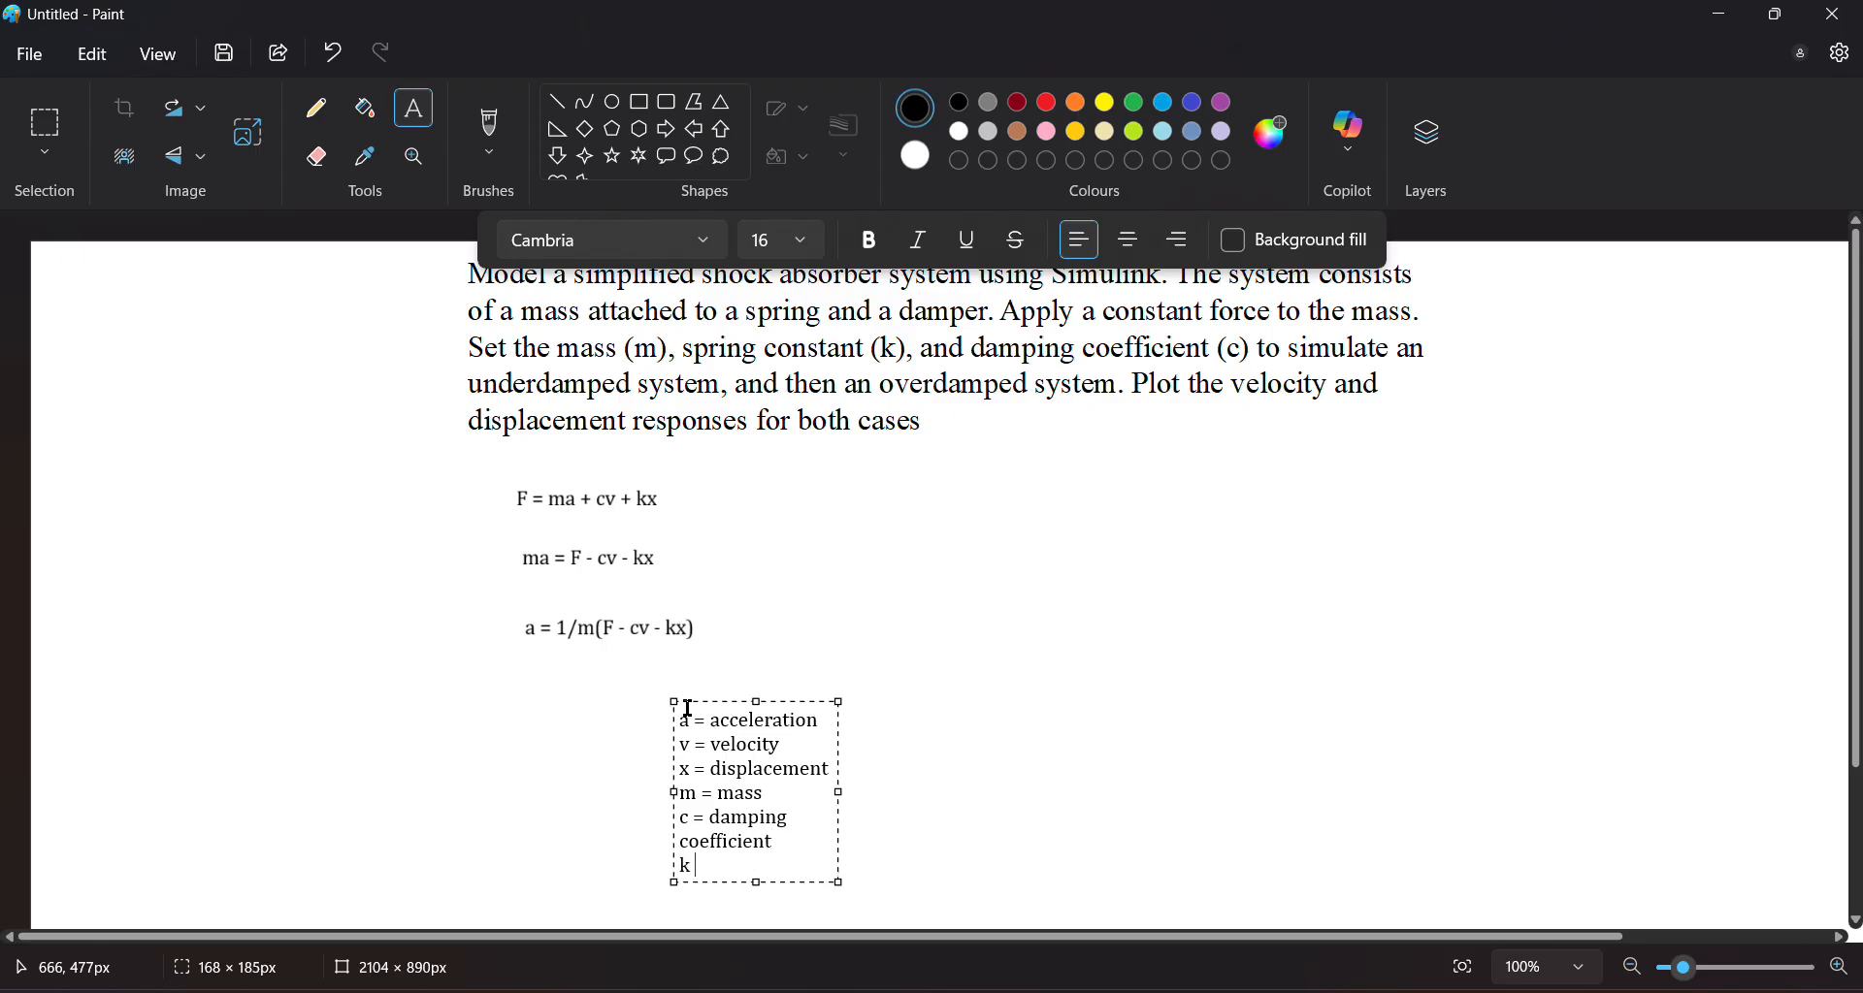
pyautogui.write('= spring constant')
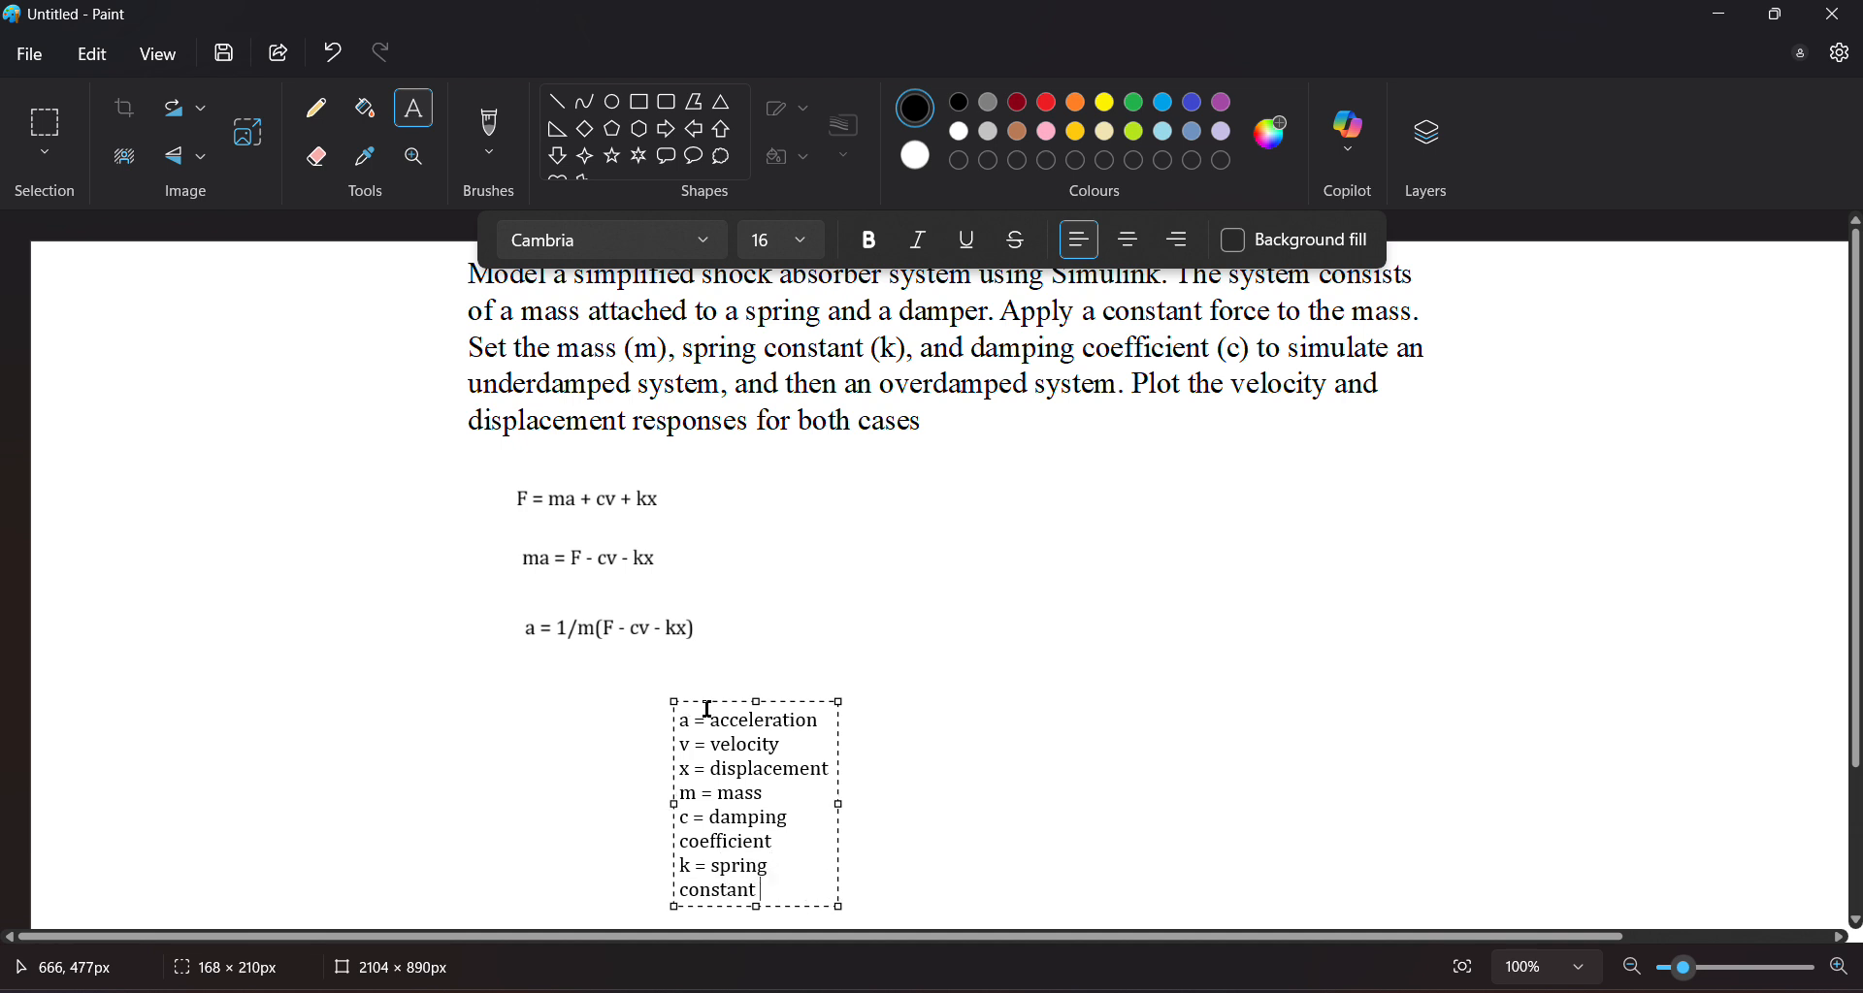
# Widen the legend text box and move it beside the equations
pyautogui.moveTo(840, 805); pyautogui.dragTo(952, 767)
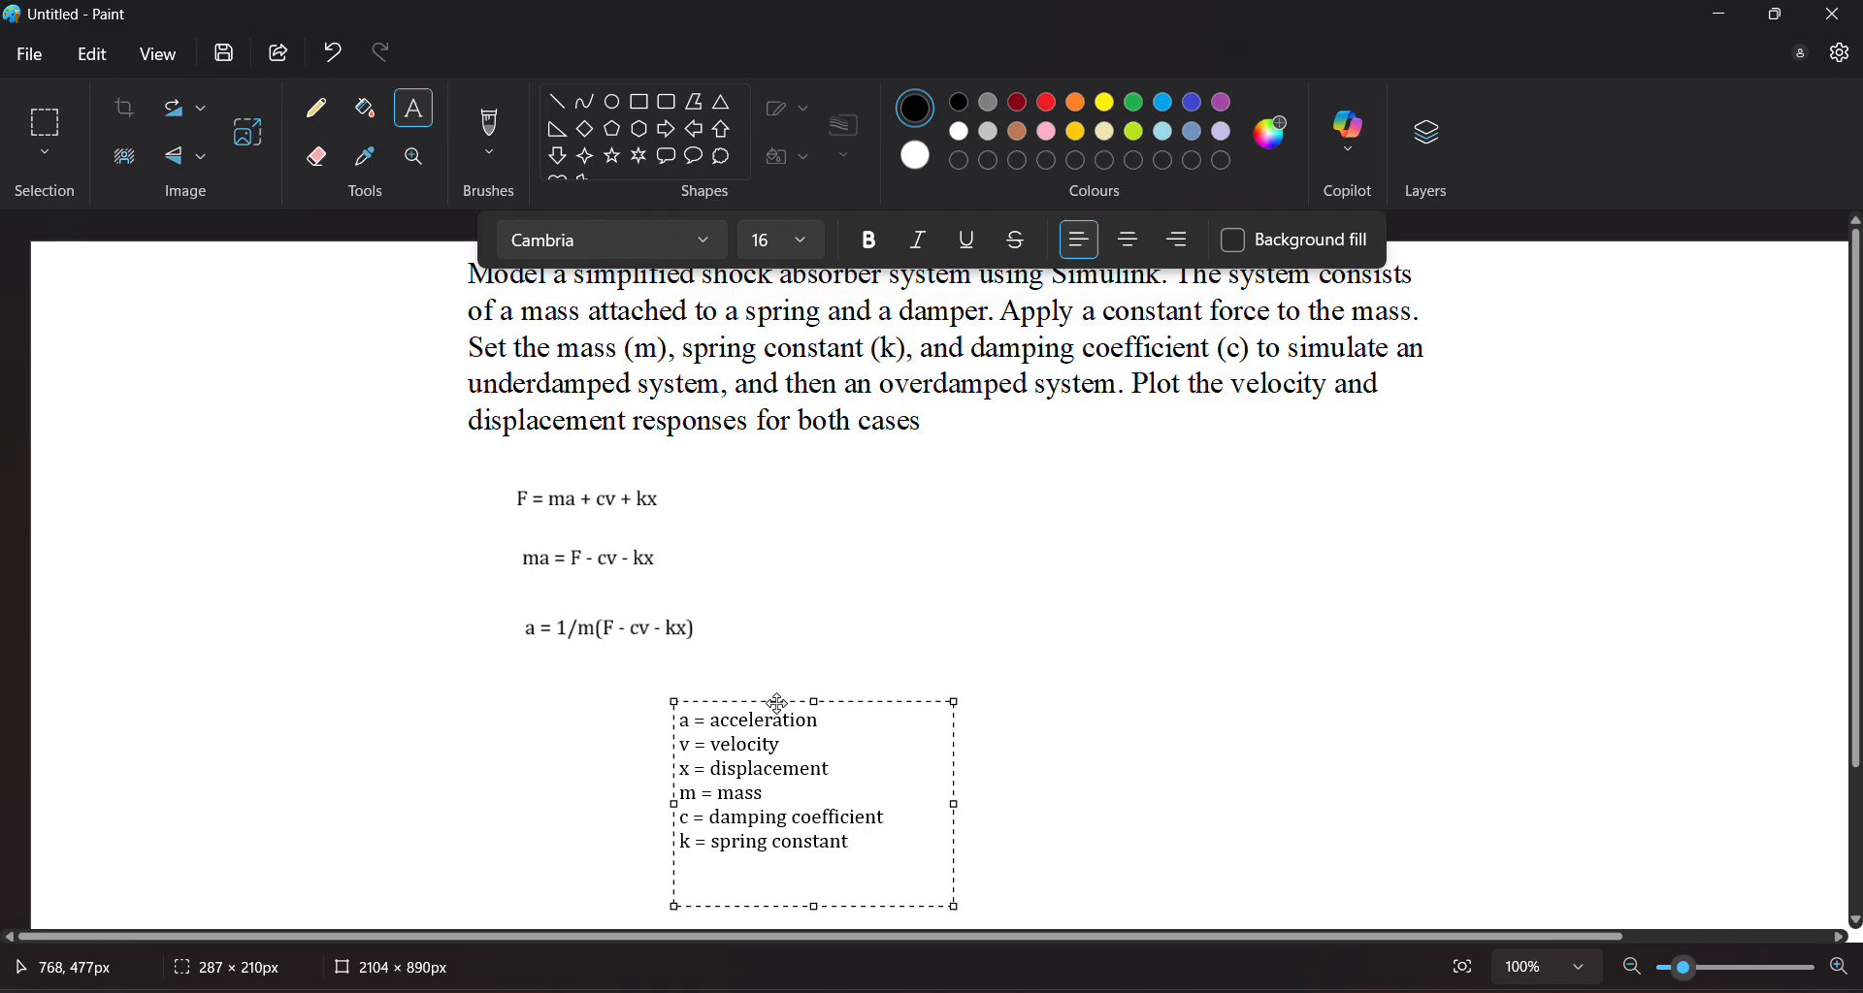
pyautogui.moveTo(766, 697); pyautogui.dragTo(859, 458)
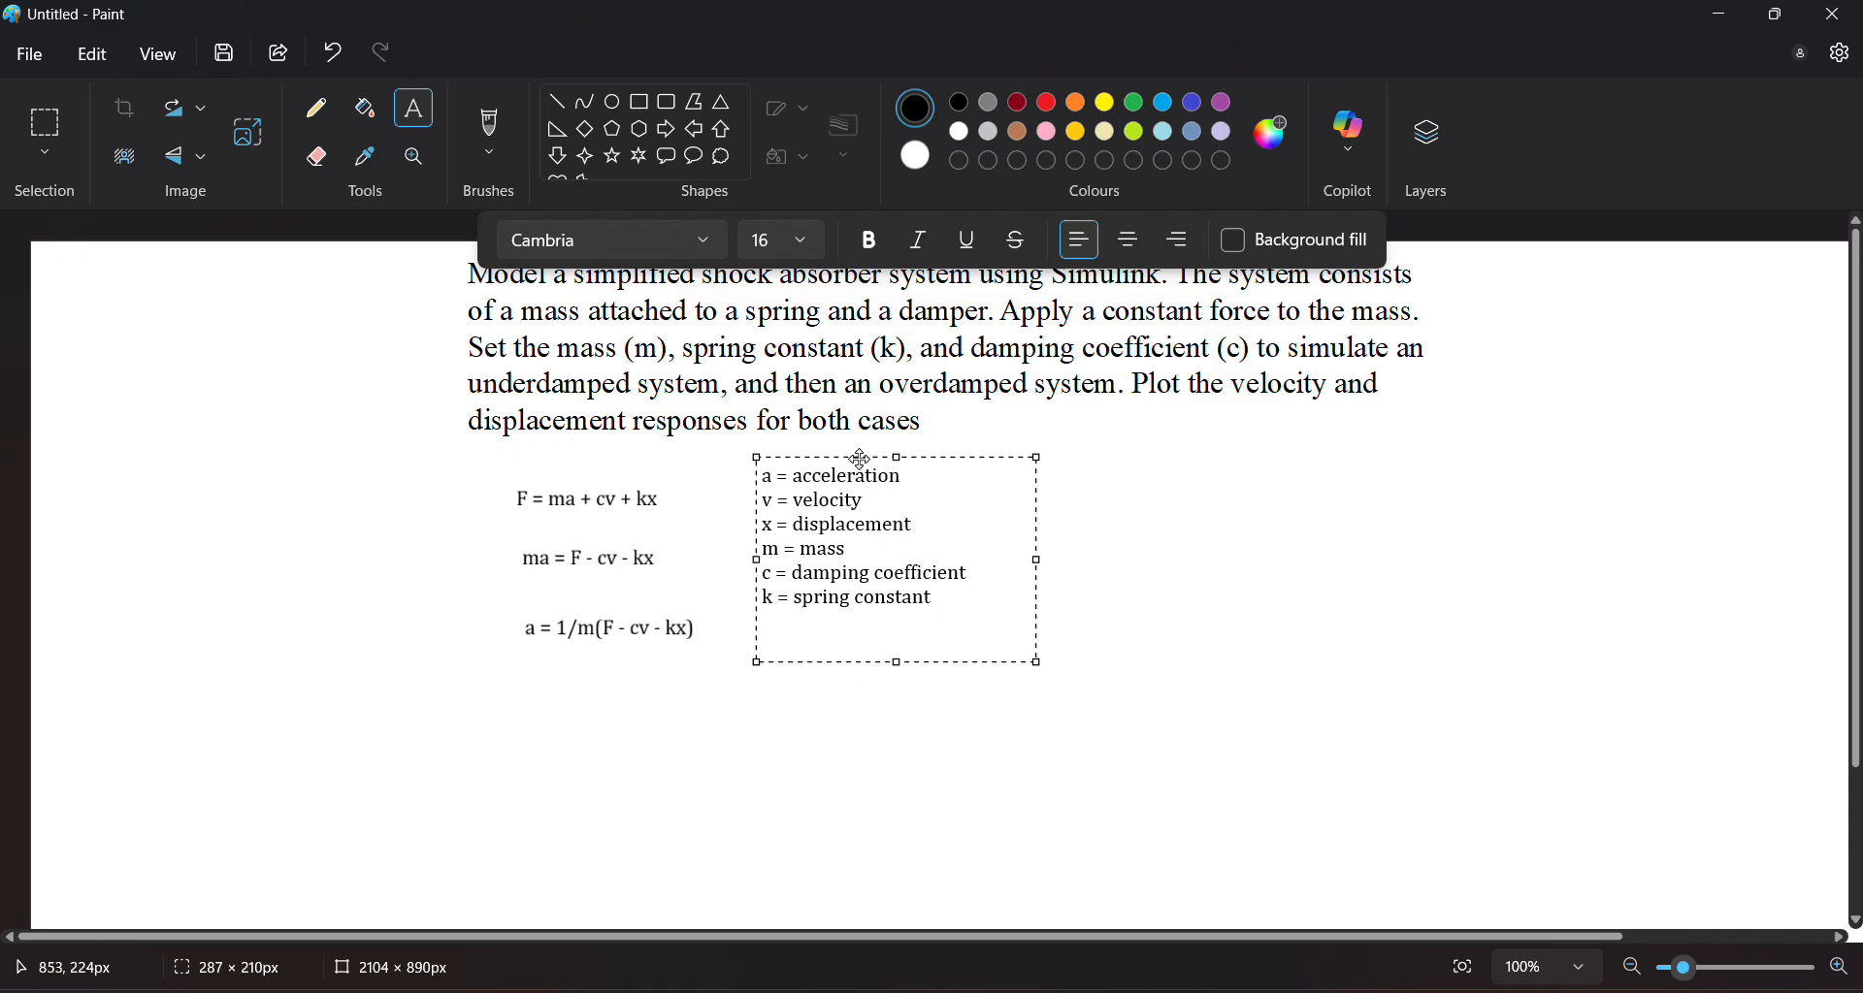
pyautogui.click(850, 696)
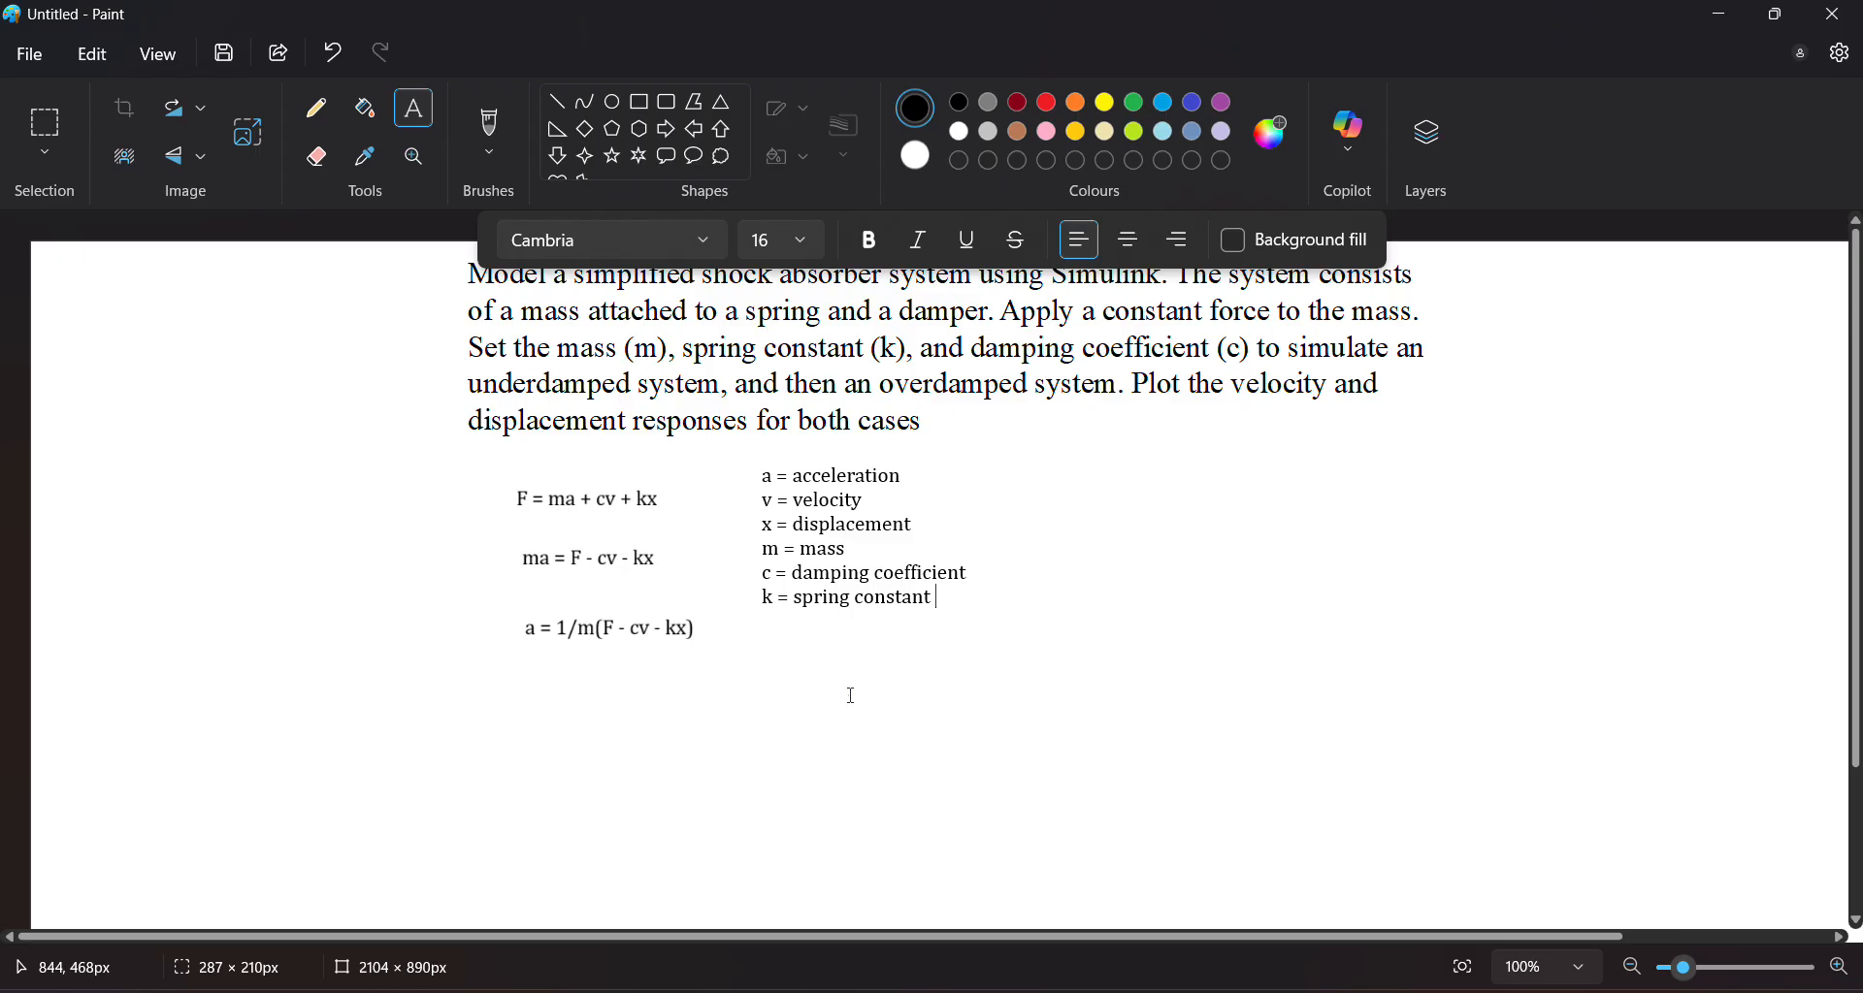
# With a green pencil, sketch the integrals ∫a = v and ∫v = x to the right of the legend
pyautogui.click(333, 115)
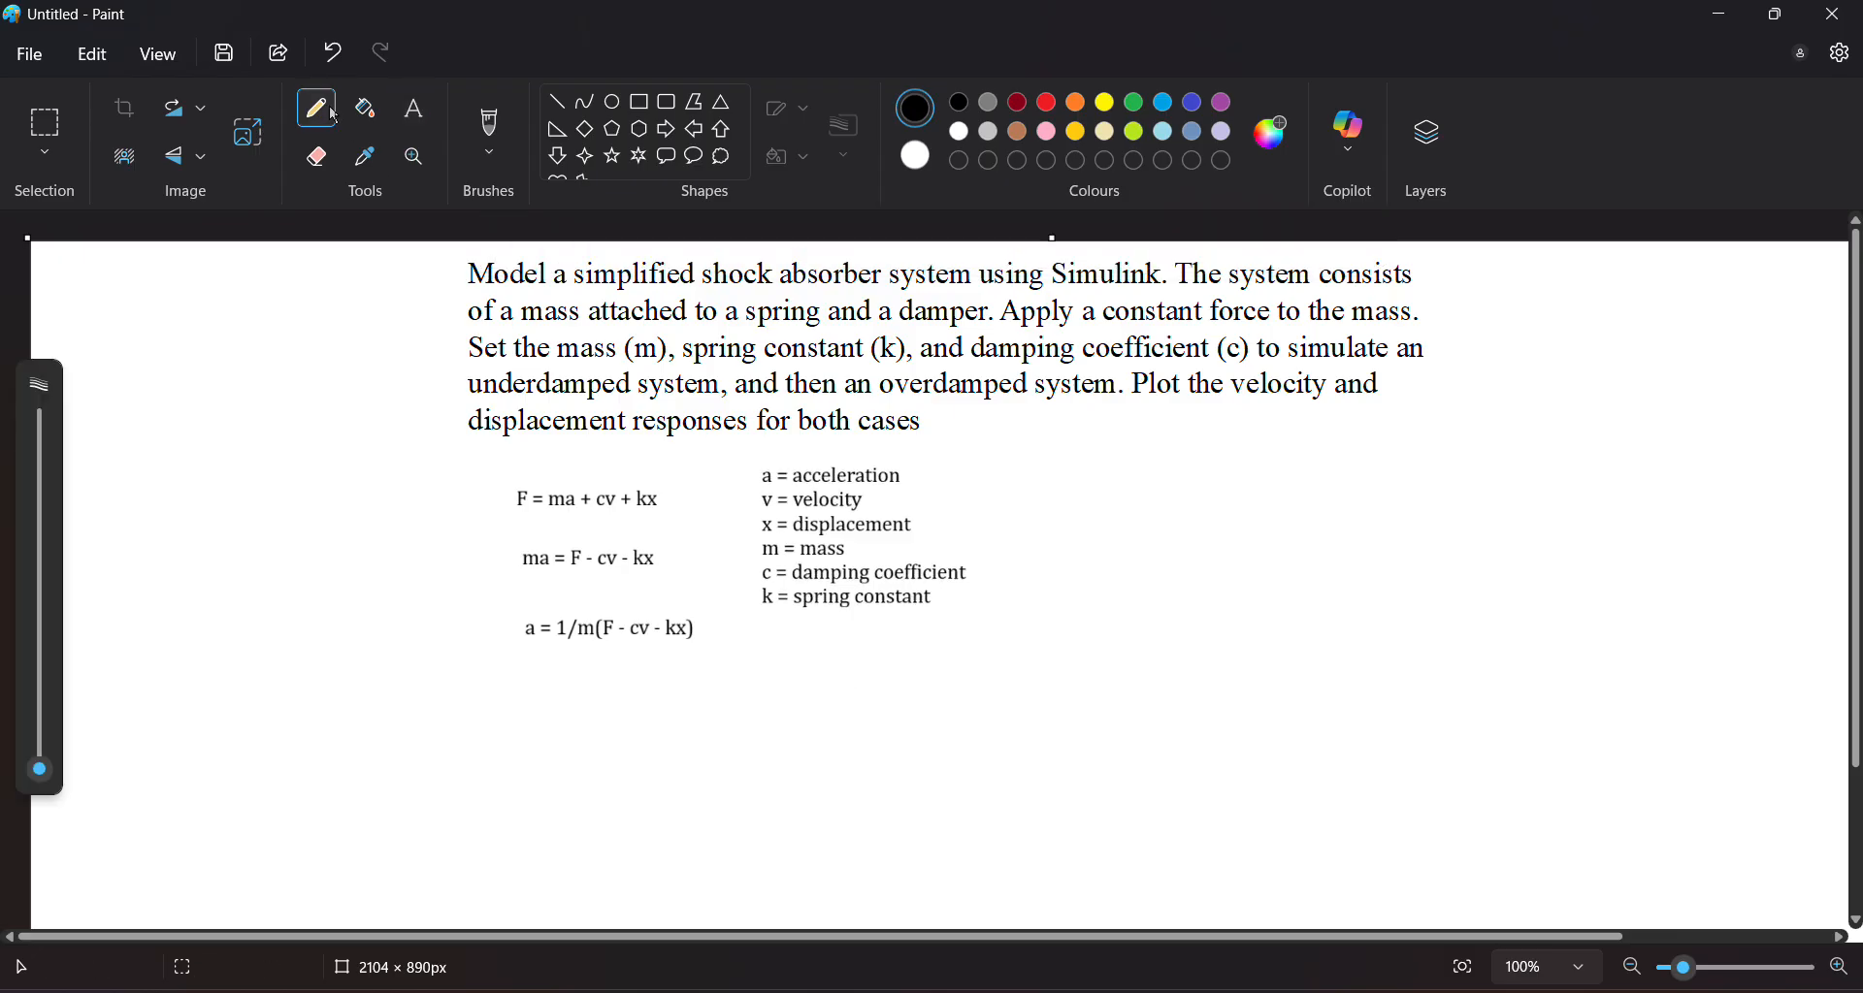
pyautogui.click(1133, 102)
pyautogui.moveTo(1199, 455)
pyautogui.mouseDown()
pyautogui.moveTo(1148, 480)
pyautogui.moveTo(1182, 593)
pyautogui.moveTo(1147, 618)
pyautogui.mouseUp()
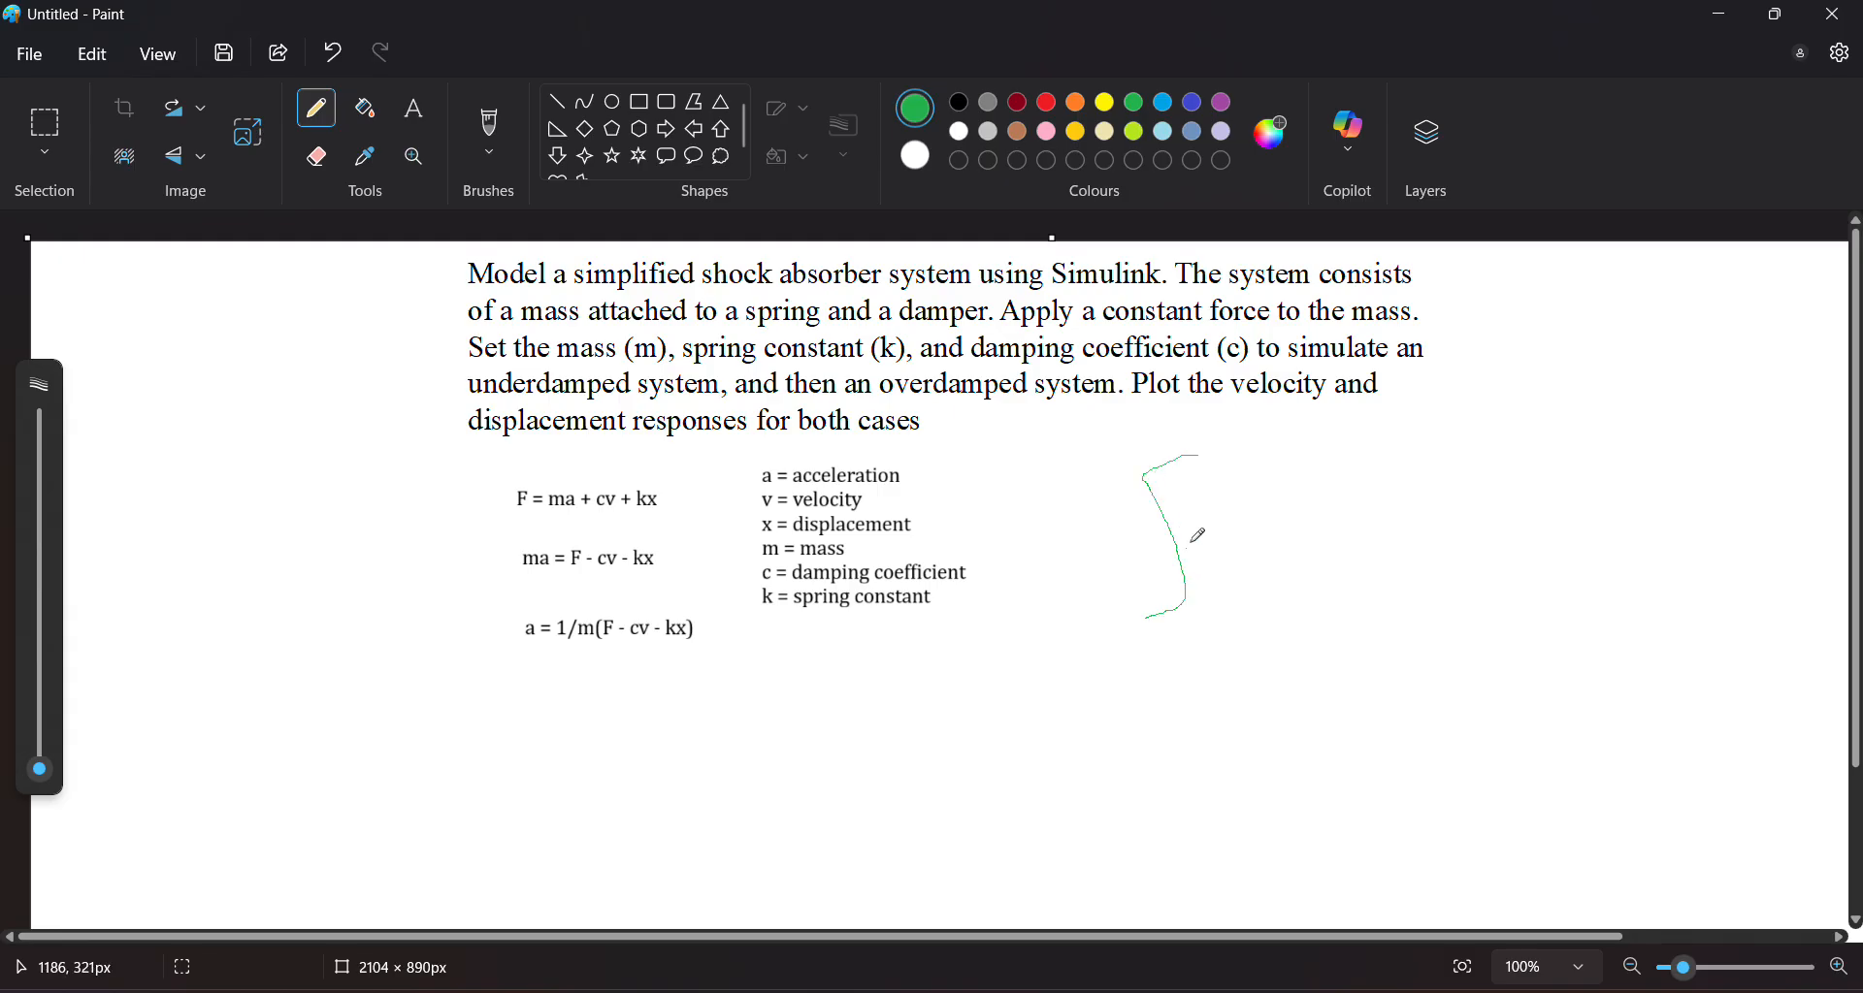
pyautogui.moveTo(1219, 512)
pyautogui.mouseDown()
pyautogui.moveTo(1210, 551)
pyautogui.moveTo(1214, 515)
pyautogui.moveTo(1249, 511)
pyautogui.moveTo(1377, 534)
pyautogui.moveTo(1393, 462)
pyautogui.mouseUp()
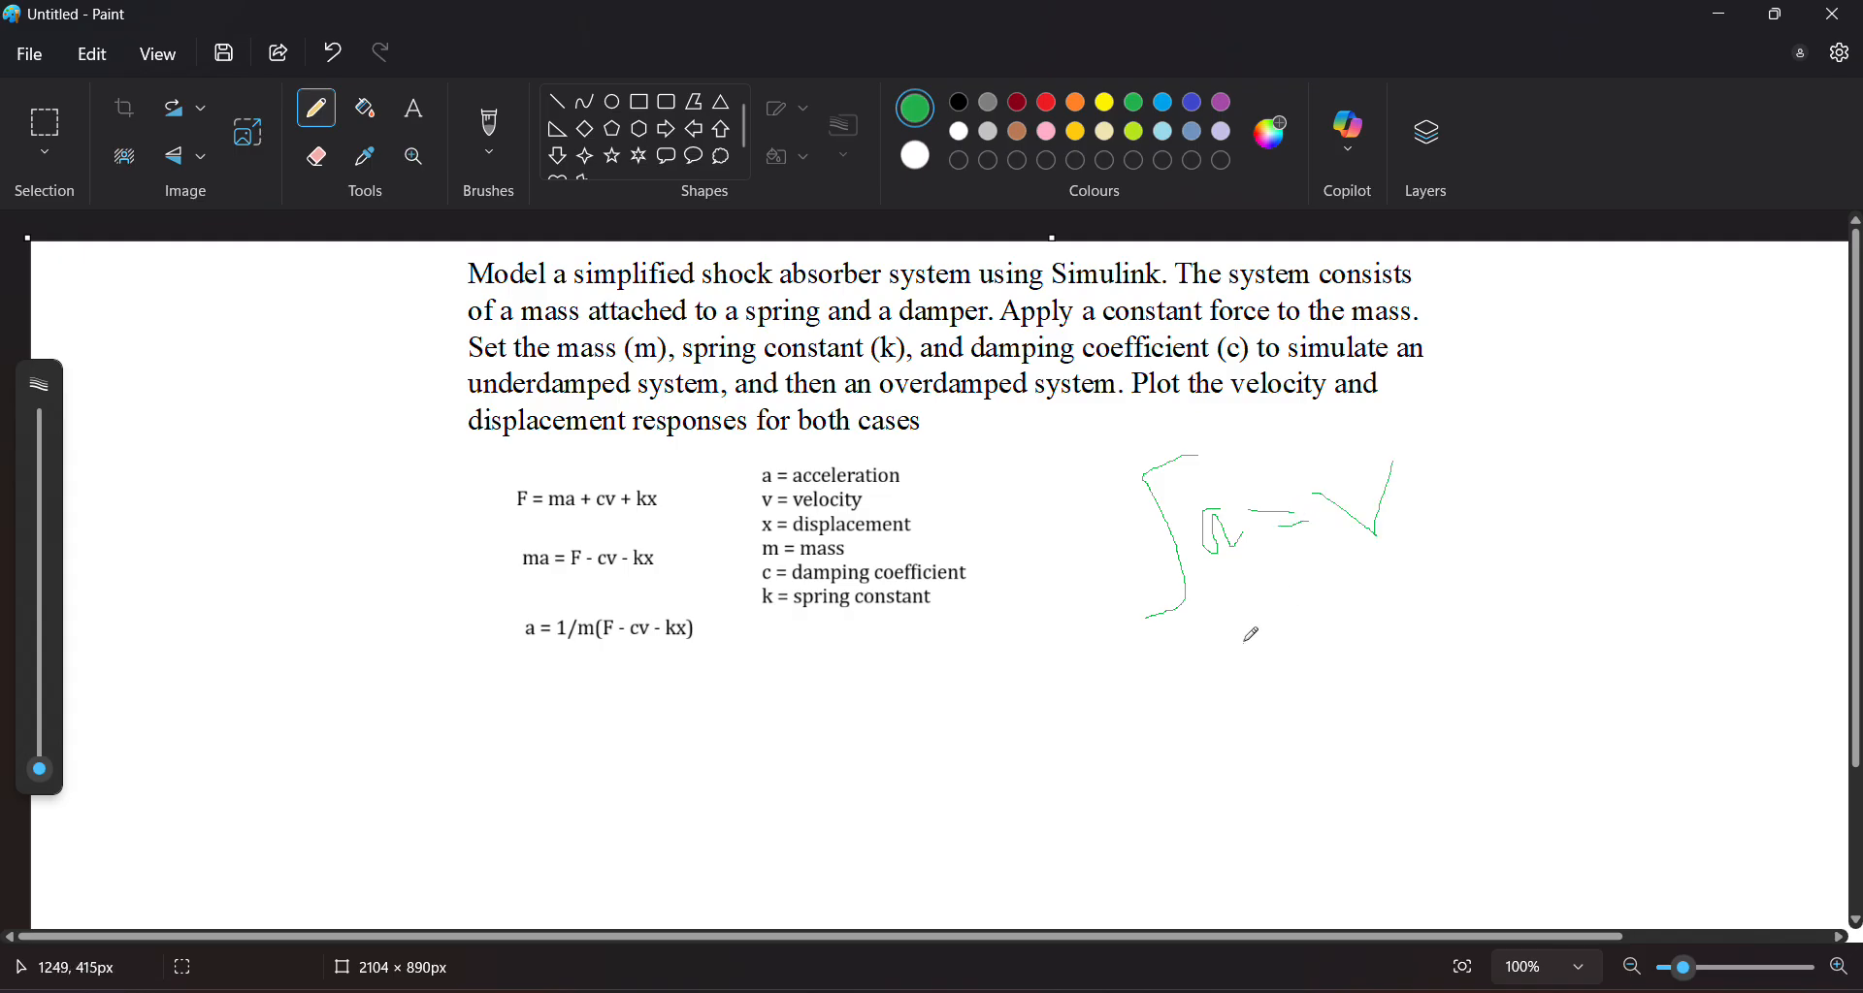
pyautogui.moveTo(1230, 617)
pyautogui.mouseDown()
pyautogui.moveTo(1242, 766)
pyautogui.moveTo(1201, 779)
pyautogui.mouseUp()
pyautogui.moveTo(1256, 677)
pyautogui.mouseDown()
pyautogui.moveTo(1324, 660)
pyautogui.moveTo(1517, 717)
pyautogui.mouseUp()
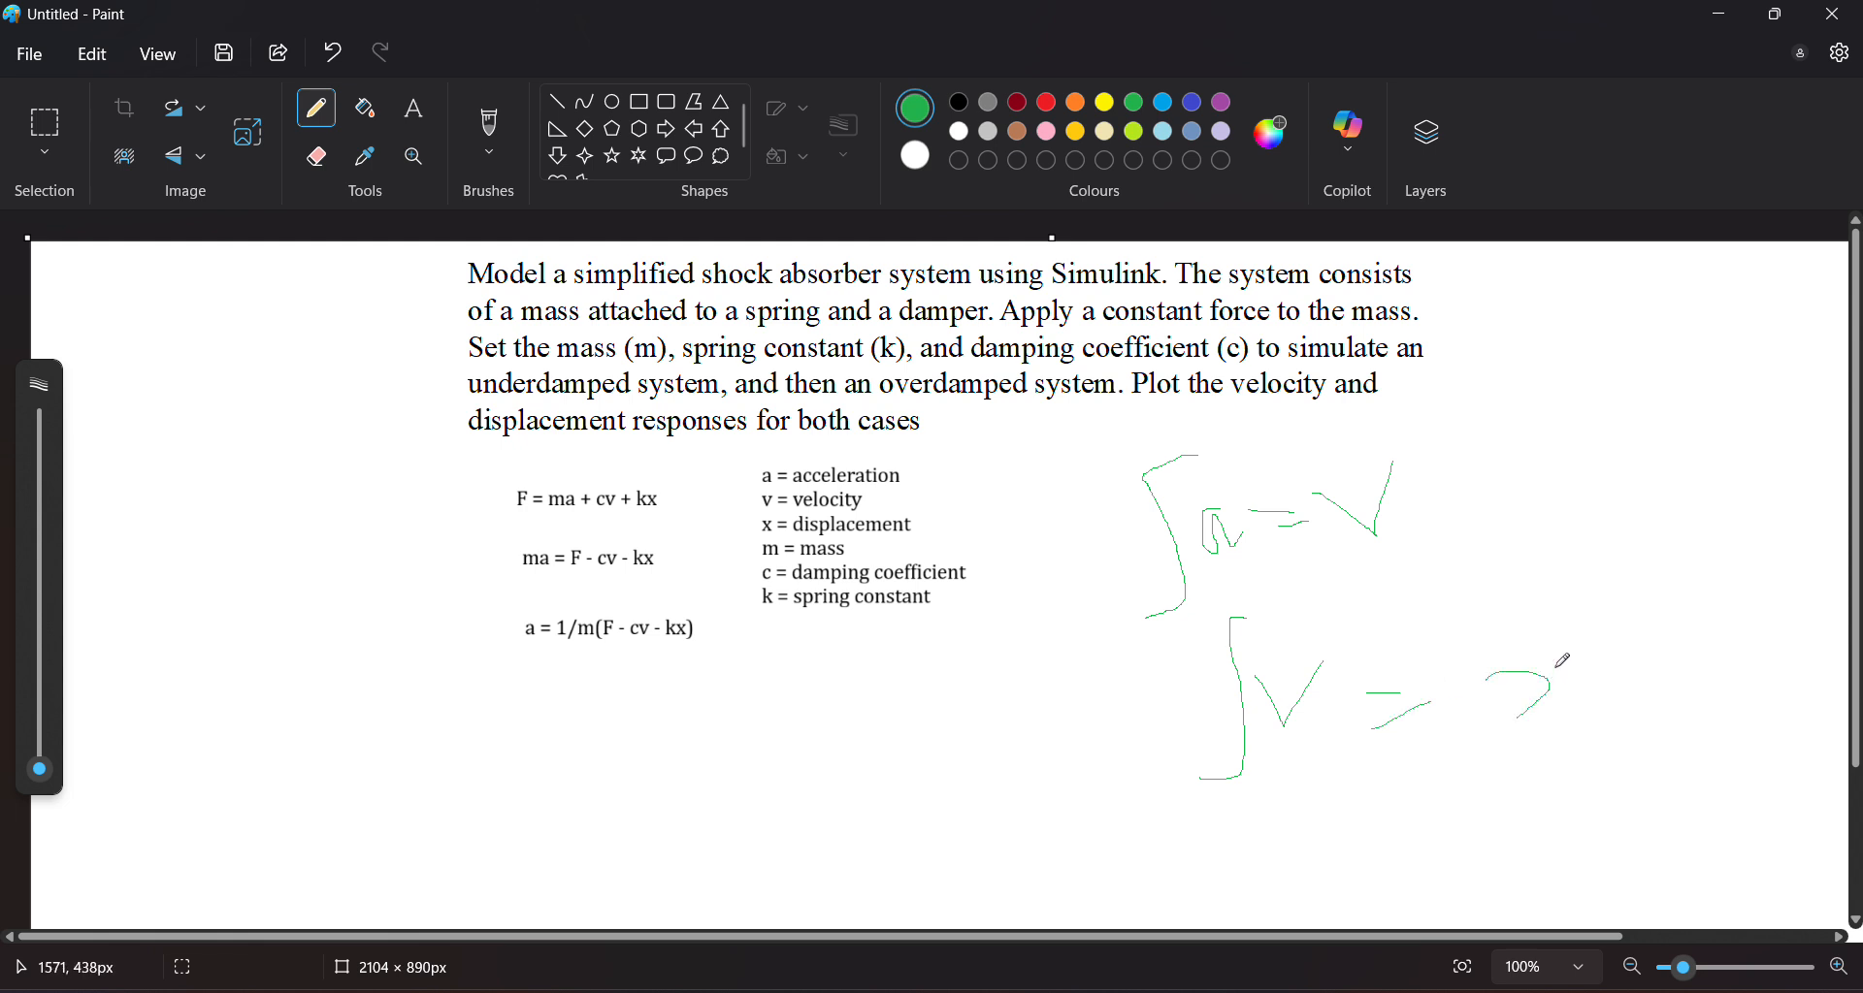
pyautogui.moveTo(1552, 667); pyautogui.dragTo(1591, 695)
# Increase the pencil size and handwrite K = 2 below the equations
pyautogui.moveTo(32, 770)
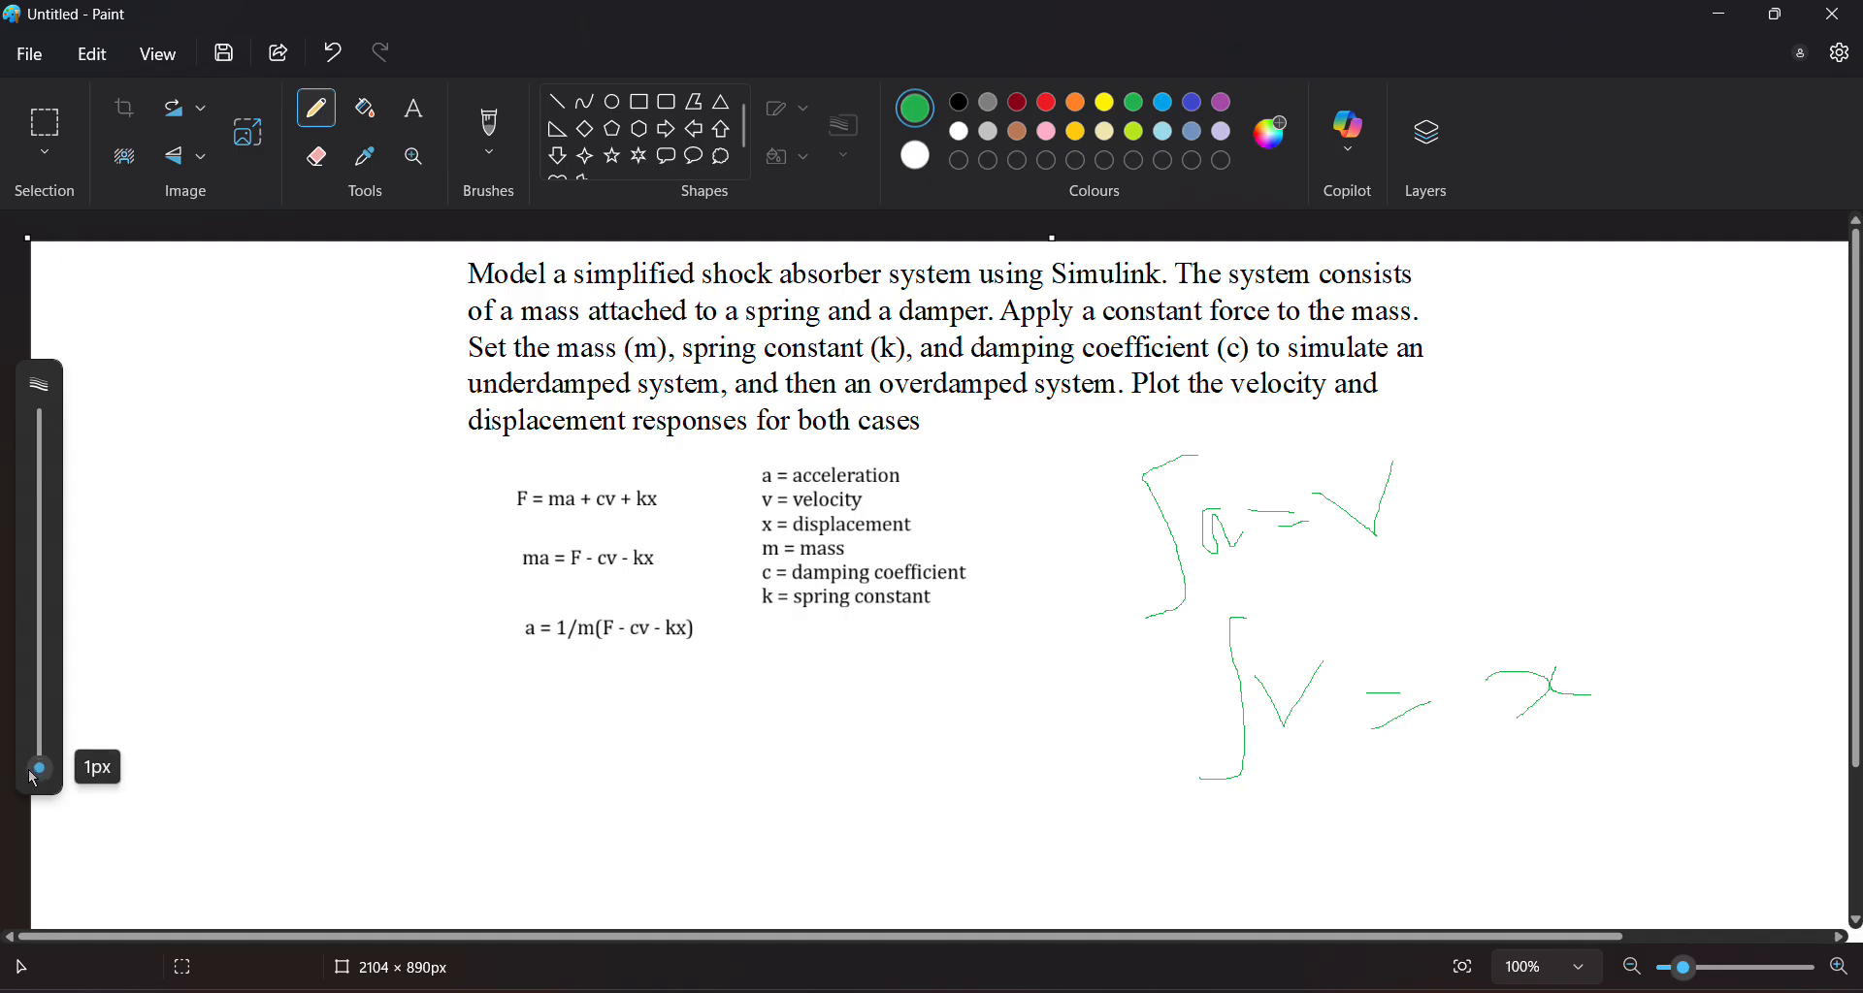
pyautogui.moveTo(32, 769); pyautogui.dragTo(36, 760)
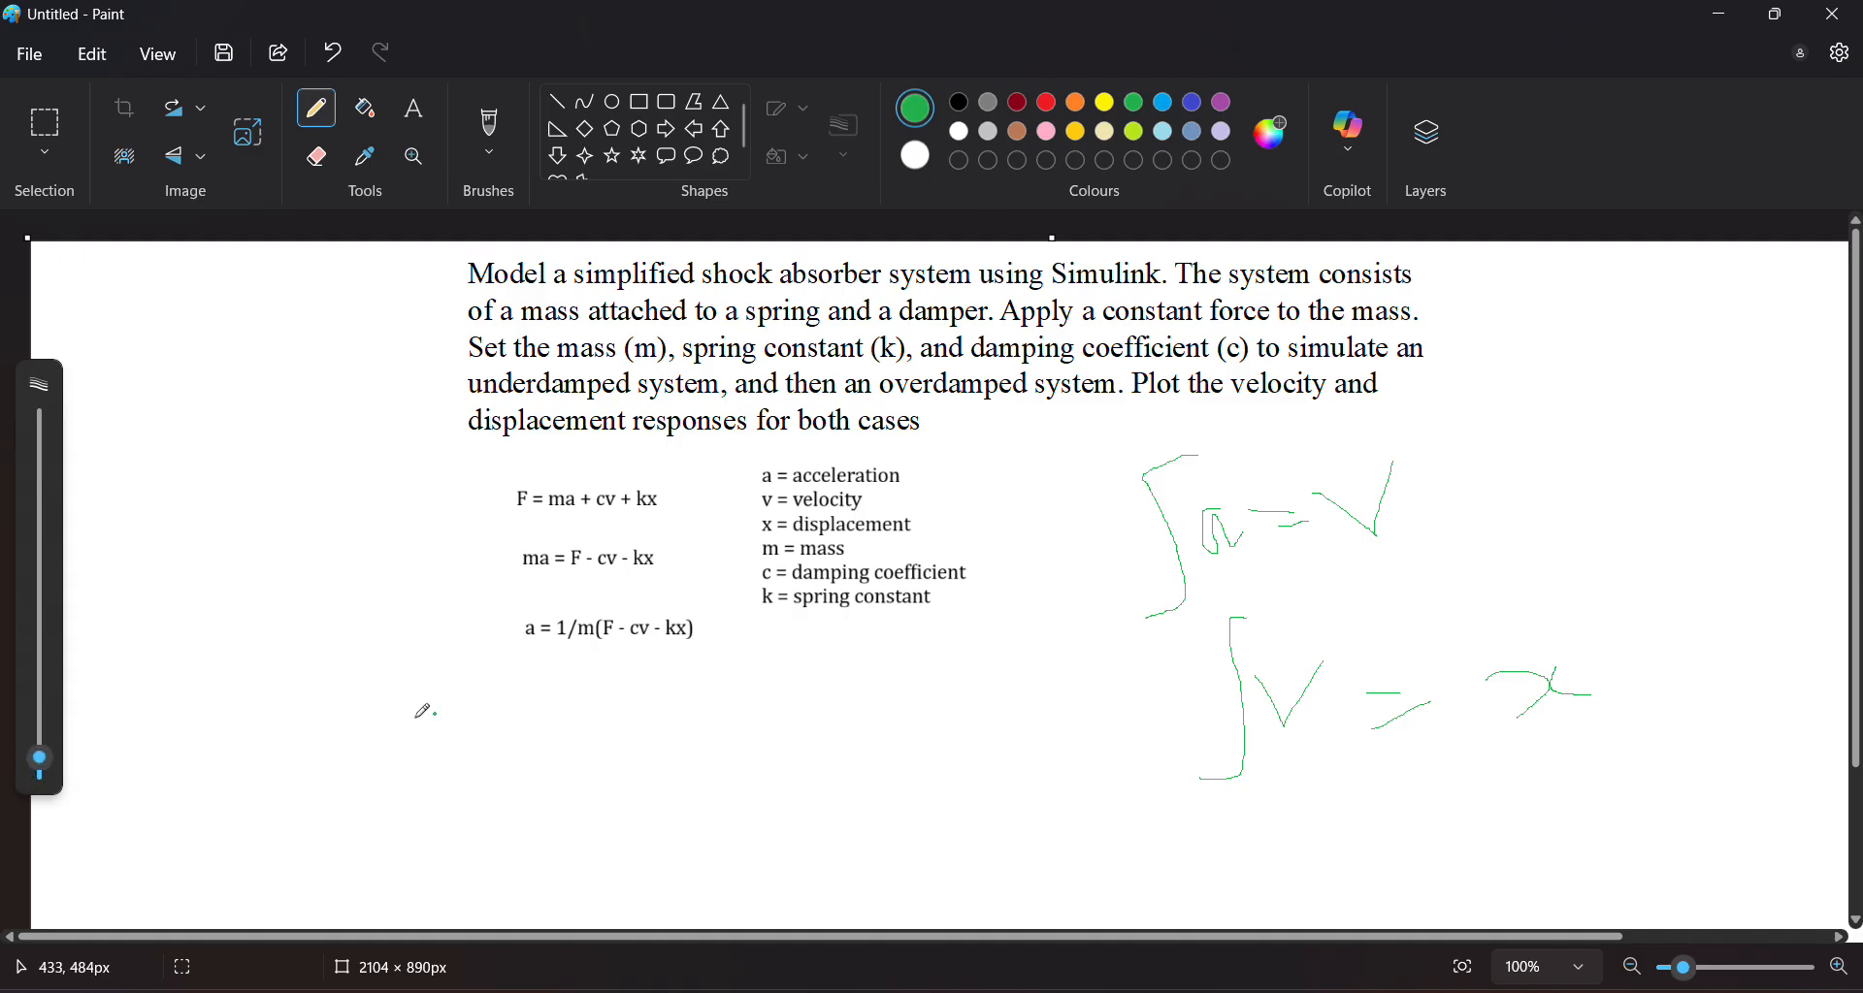
pyautogui.moveTo(309, 689); pyautogui.dragTo(307, 780)
pyautogui.moveTo(351, 685)
pyautogui.mouseDown()
pyautogui.moveTo(321, 734)
pyautogui.moveTo(366, 789)
pyautogui.moveTo(424, 744)
pyautogui.moveTo(416, 763)
pyautogui.mouseUp()
pyautogui.moveTo(472, 706)
pyautogui.mouseDown()
pyautogui.moveTo(545, 734)
pyautogui.moveTo(499, 749)
pyautogui.moveTo(551, 747)
pyautogui.mouseUp()
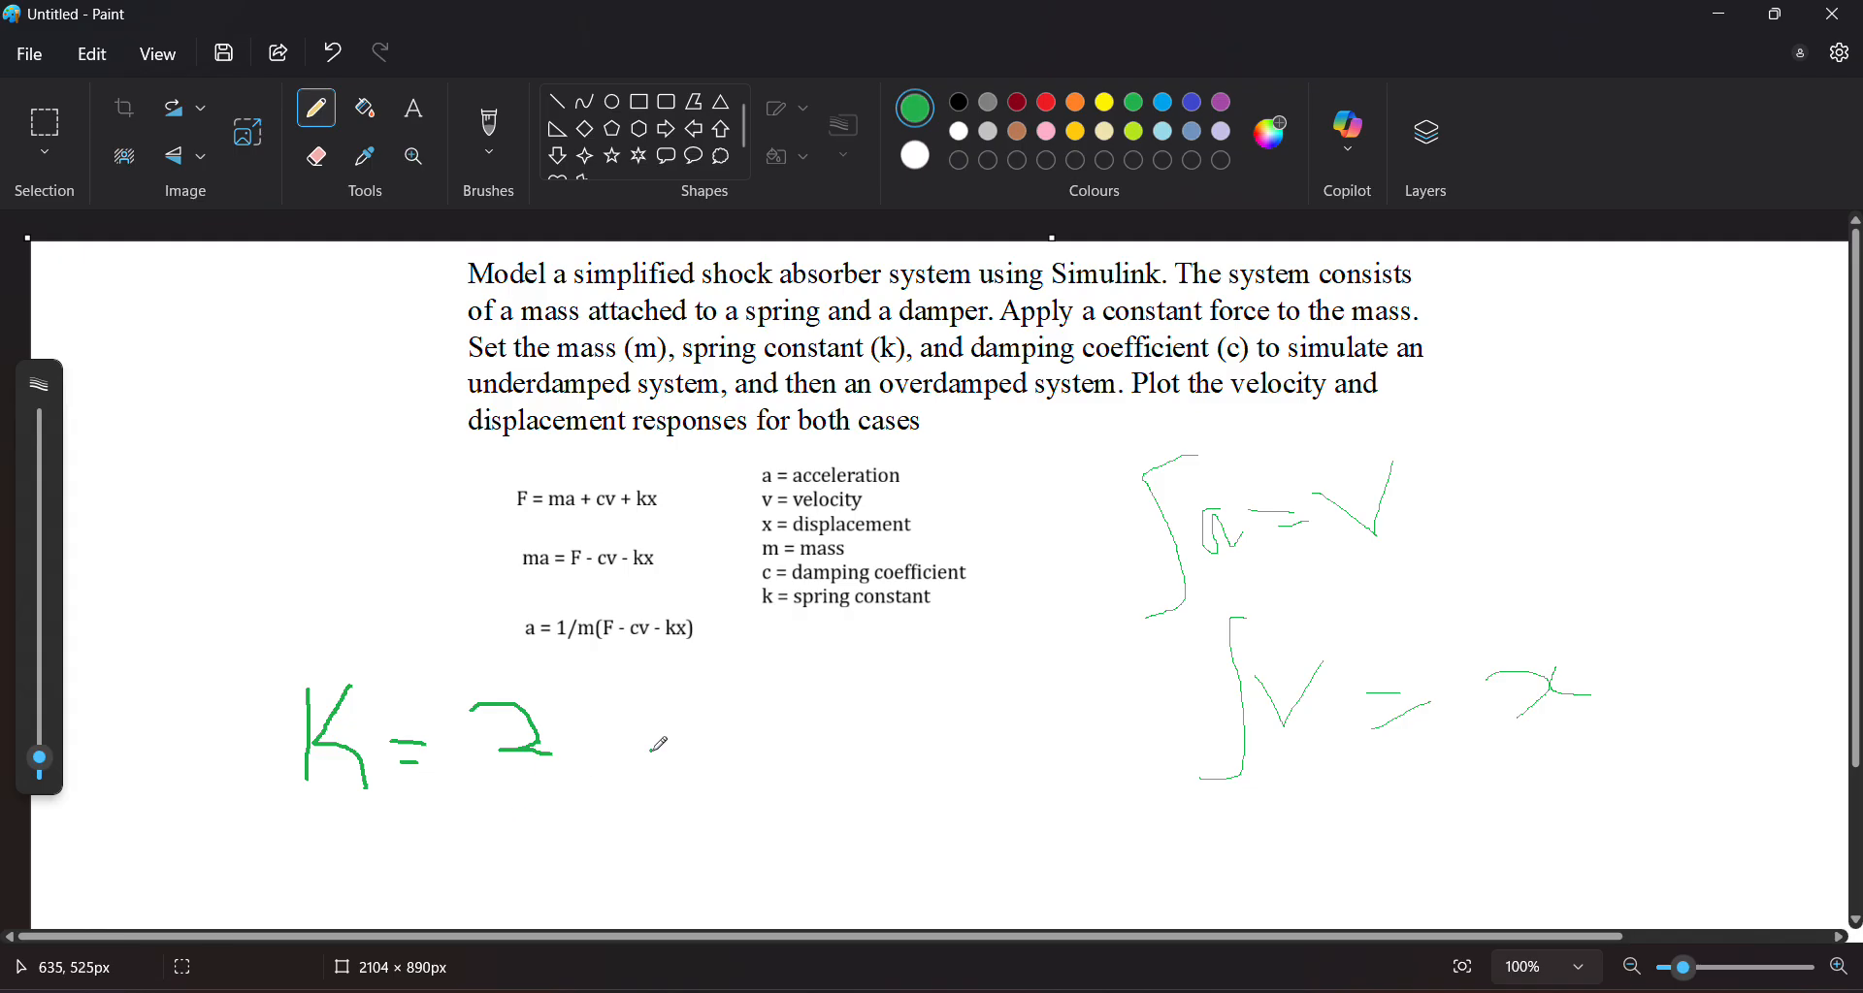
# Handwrite C = 0 and C = 0.5 next to the K value
pyautogui.moveTo(744, 678)
pyautogui.mouseDown()
pyautogui.moveTo(786, 739)
pyautogui.moveTo(811, 694)
pyautogui.moveTo(790, 718)
pyautogui.moveTo(816, 718)
pyautogui.mouseUp()
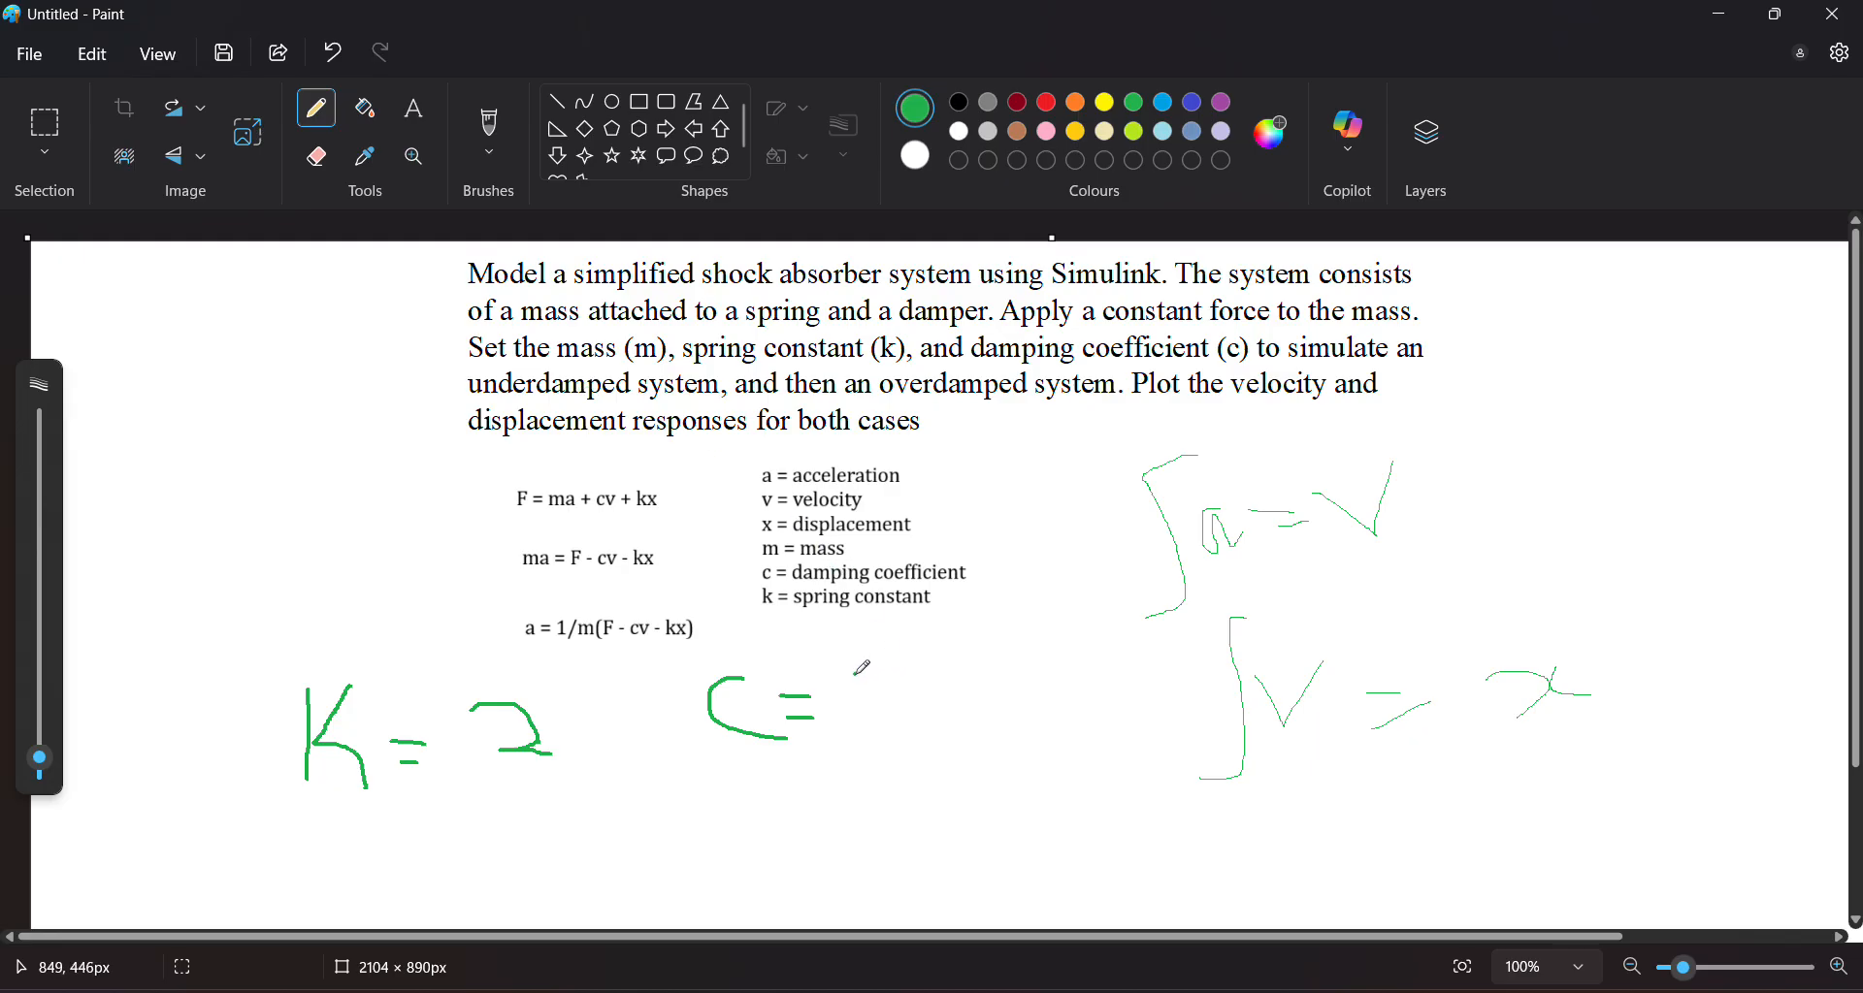
pyautogui.moveTo(854, 674)
pyautogui.mouseDown()
pyautogui.moveTo(832, 706)
pyautogui.moveTo(869, 710)
pyautogui.moveTo(875, 681)
pyautogui.moveTo(853, 679)
pyautogui.mouseUp()
pyautogui.moveTo(759, 769)
pyautogui.mouseDown()
pyautogui.moveTo(736, 804)
pyautogui.moveTo(762, 820)
pyautogui.moveTo(891, 766)
pyautogui.moveTo(854, 753)
pyautogui.moveTo(852, 782)
pyautogui.moveTo(939, 771)
pyautogui.moveTo(933, 803)
pyautogui.moveTo(966, 752)
pyautogui.mouseUp()
pyautogui.click(912, 787)
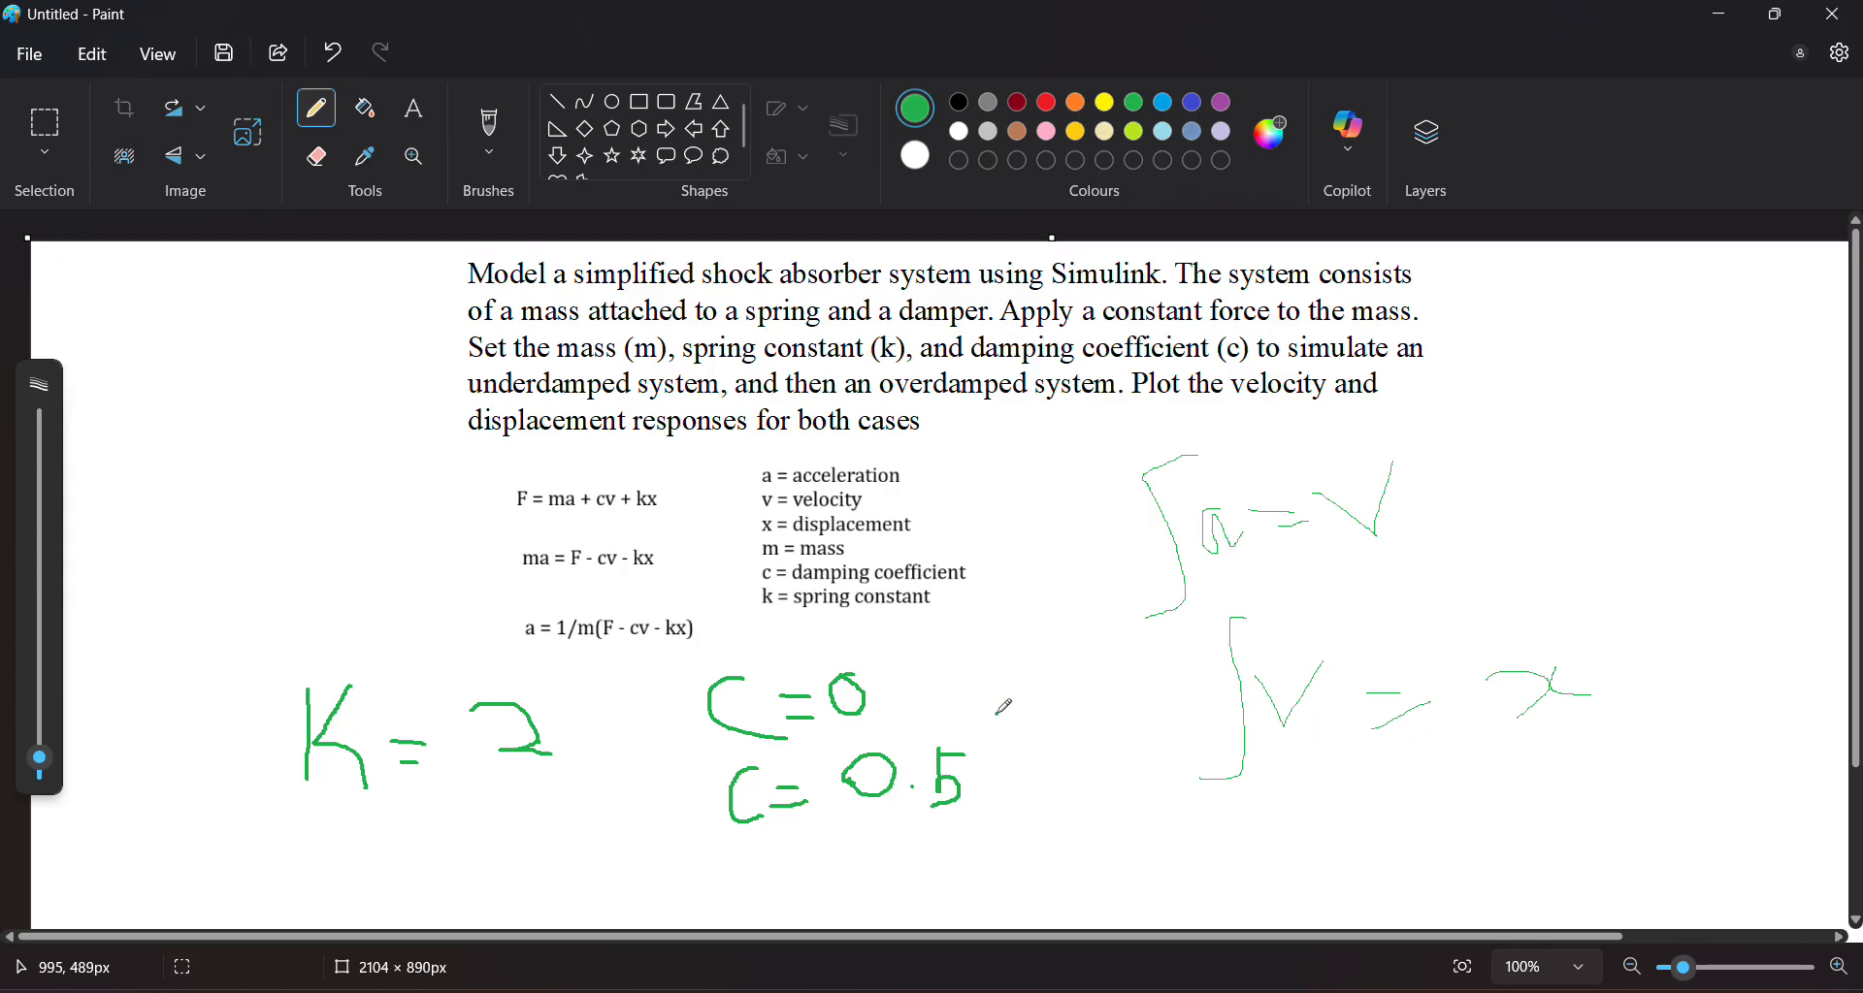
# Switch to Simulink and open the Library Browser
pyautogui.hotkey('alt', 'Tab')
pyautogui.hotkey('alt', 'Tab')
pyautogui.hotkey('alt', 'Tab')
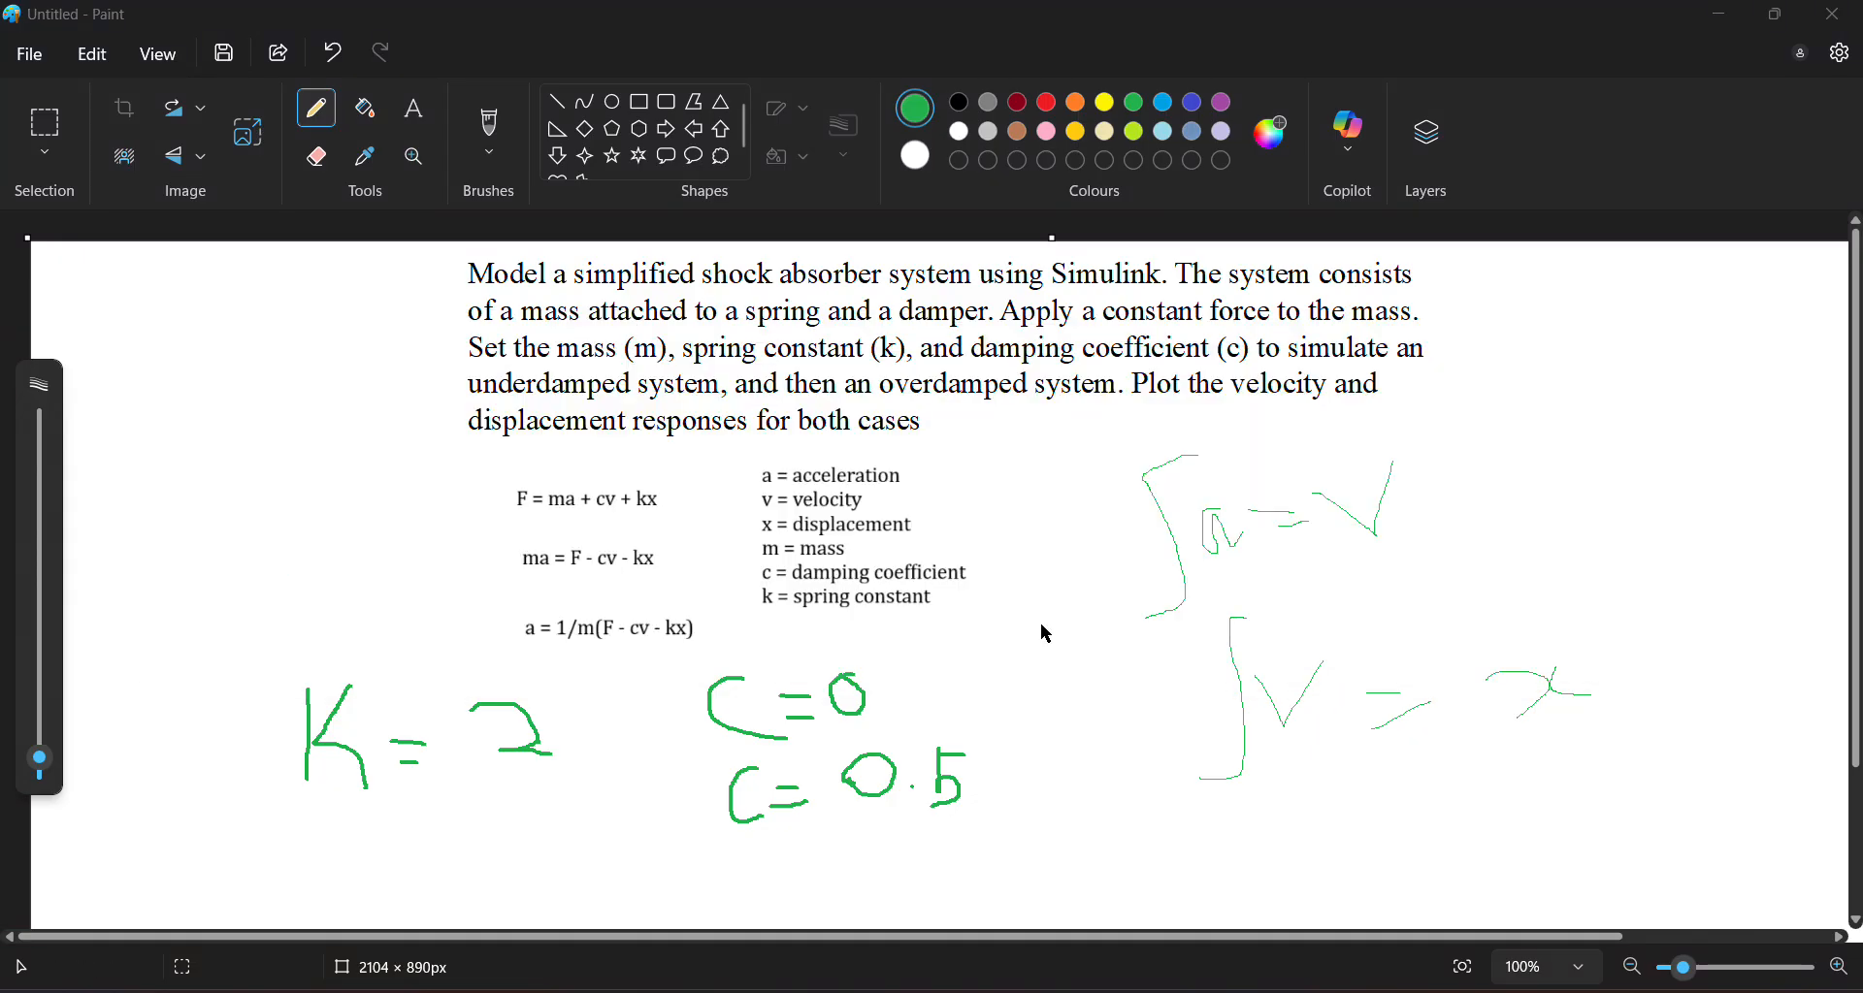
pyautogui.click(1148, 35)
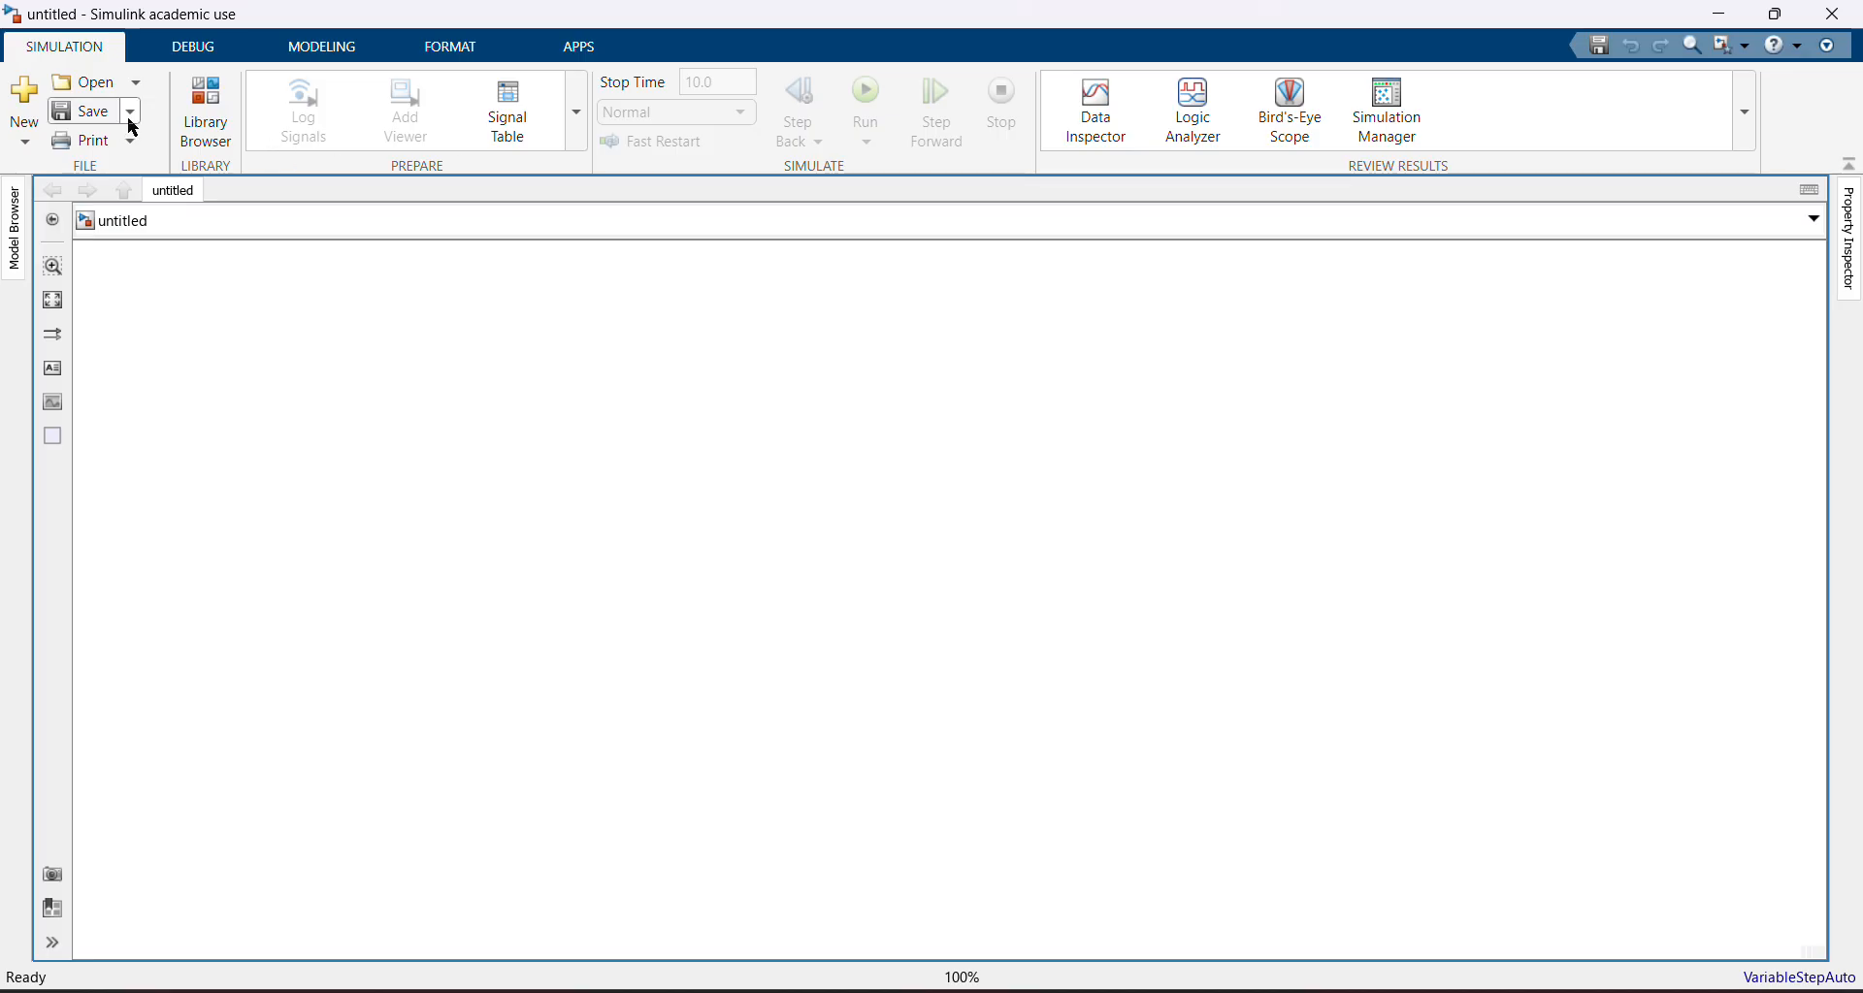
pyautogui.click(185, 101)
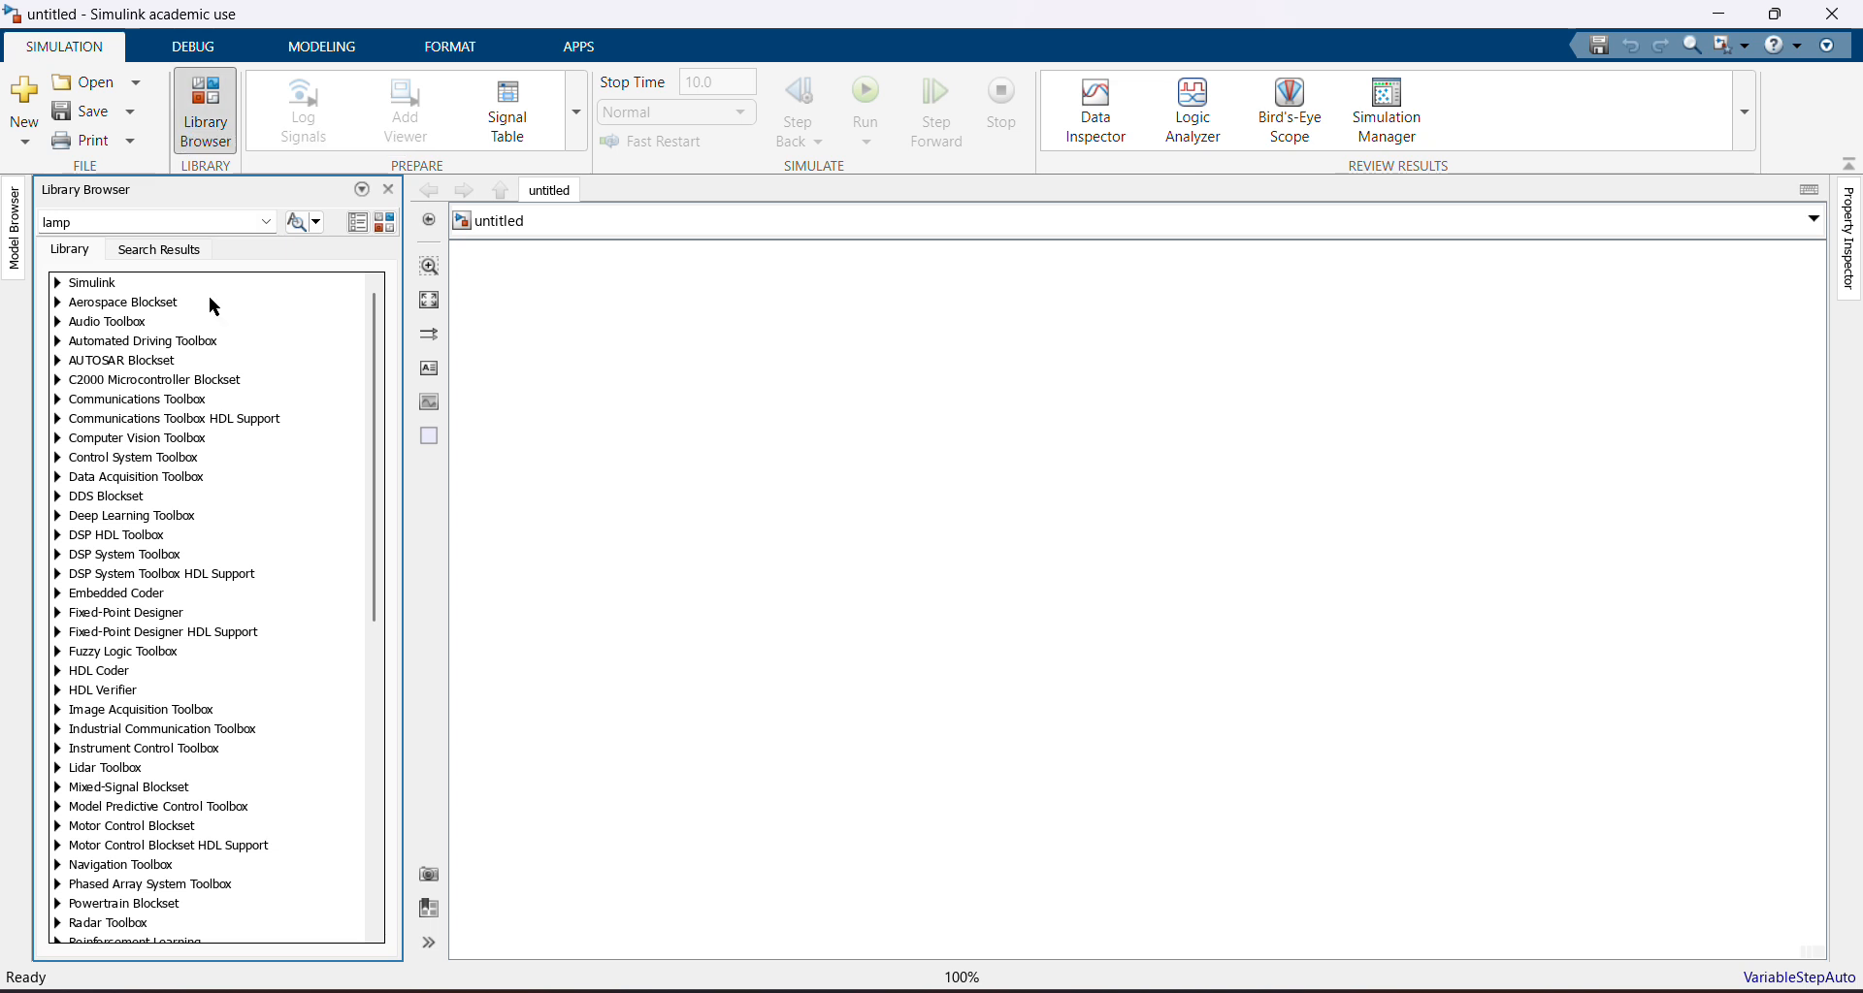
# Return to Paint and circle the a = 1/m(F - cv - kx) equation in green
pyautogui.hotkey('alt', 'Tab')
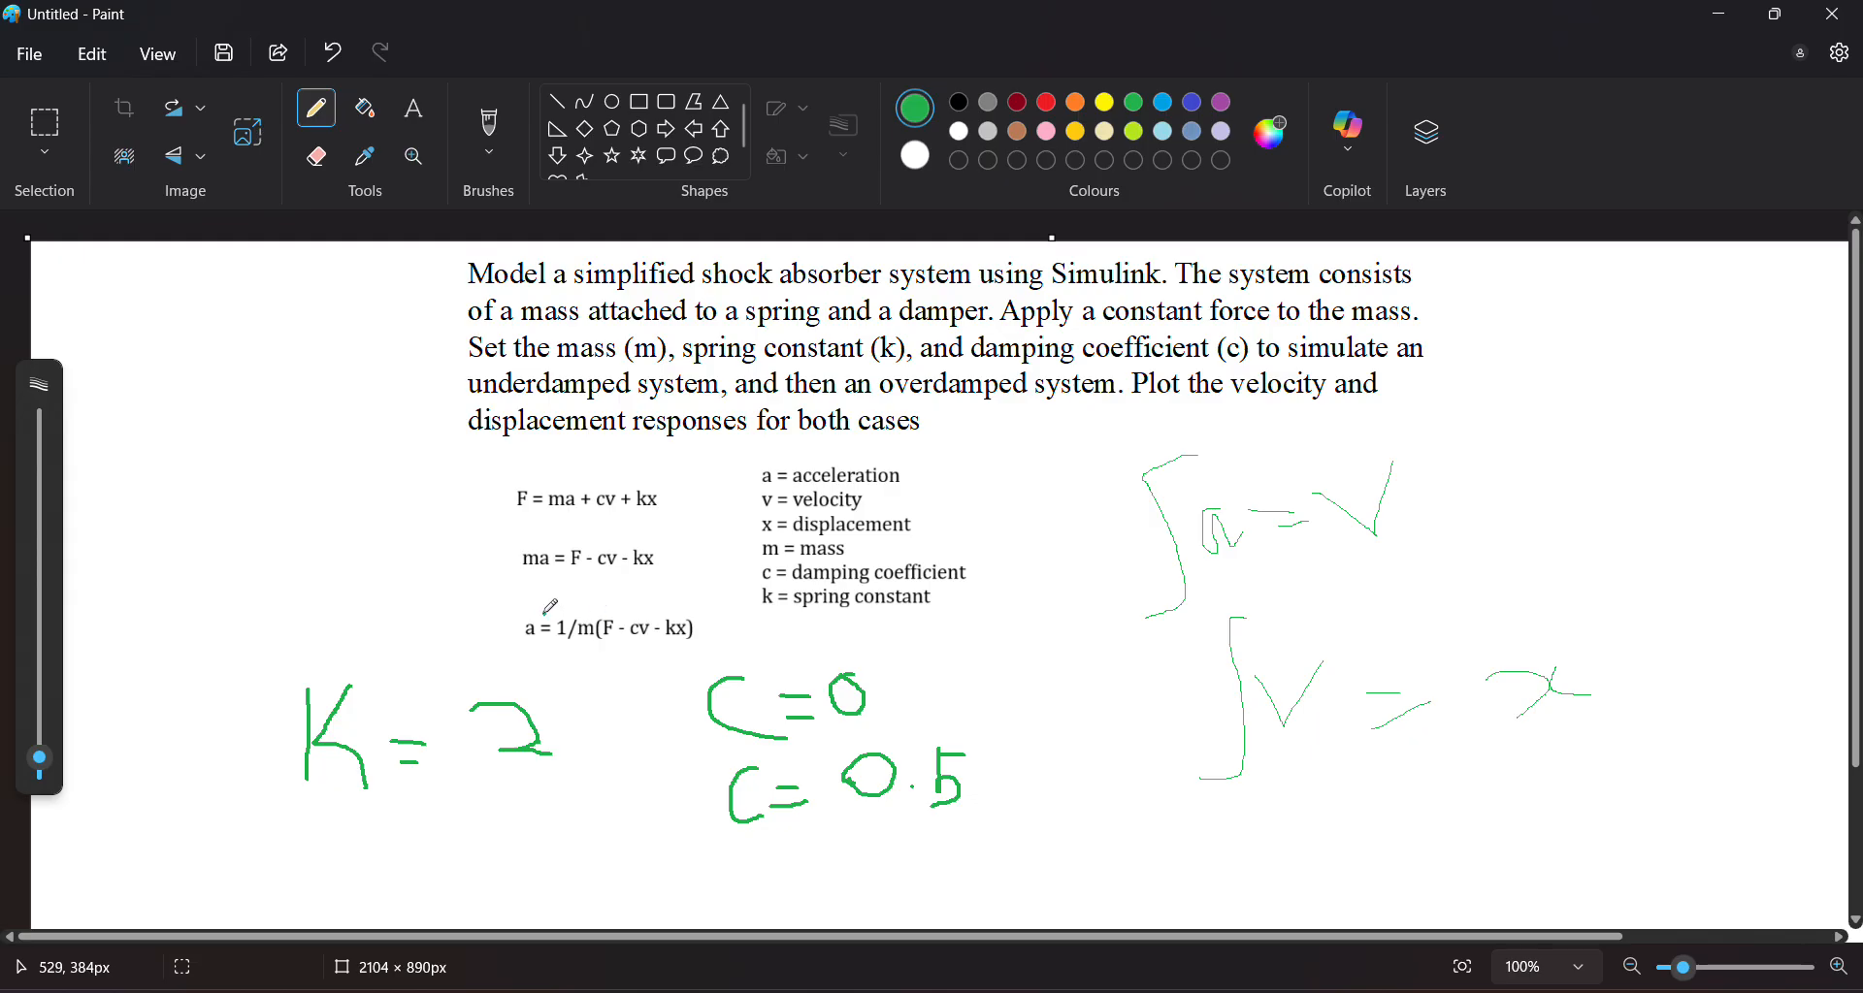
pyautogui.moveTo(522, 612)
pyautogui.mouseDown()
pyautogui.moveTo(706, 606)
pyautogui.moveTo(668, 673)
pyautogui.moveTo(475, 635)
pyautogui.moveTo(543, 602)
pyautogui.mouseUp()
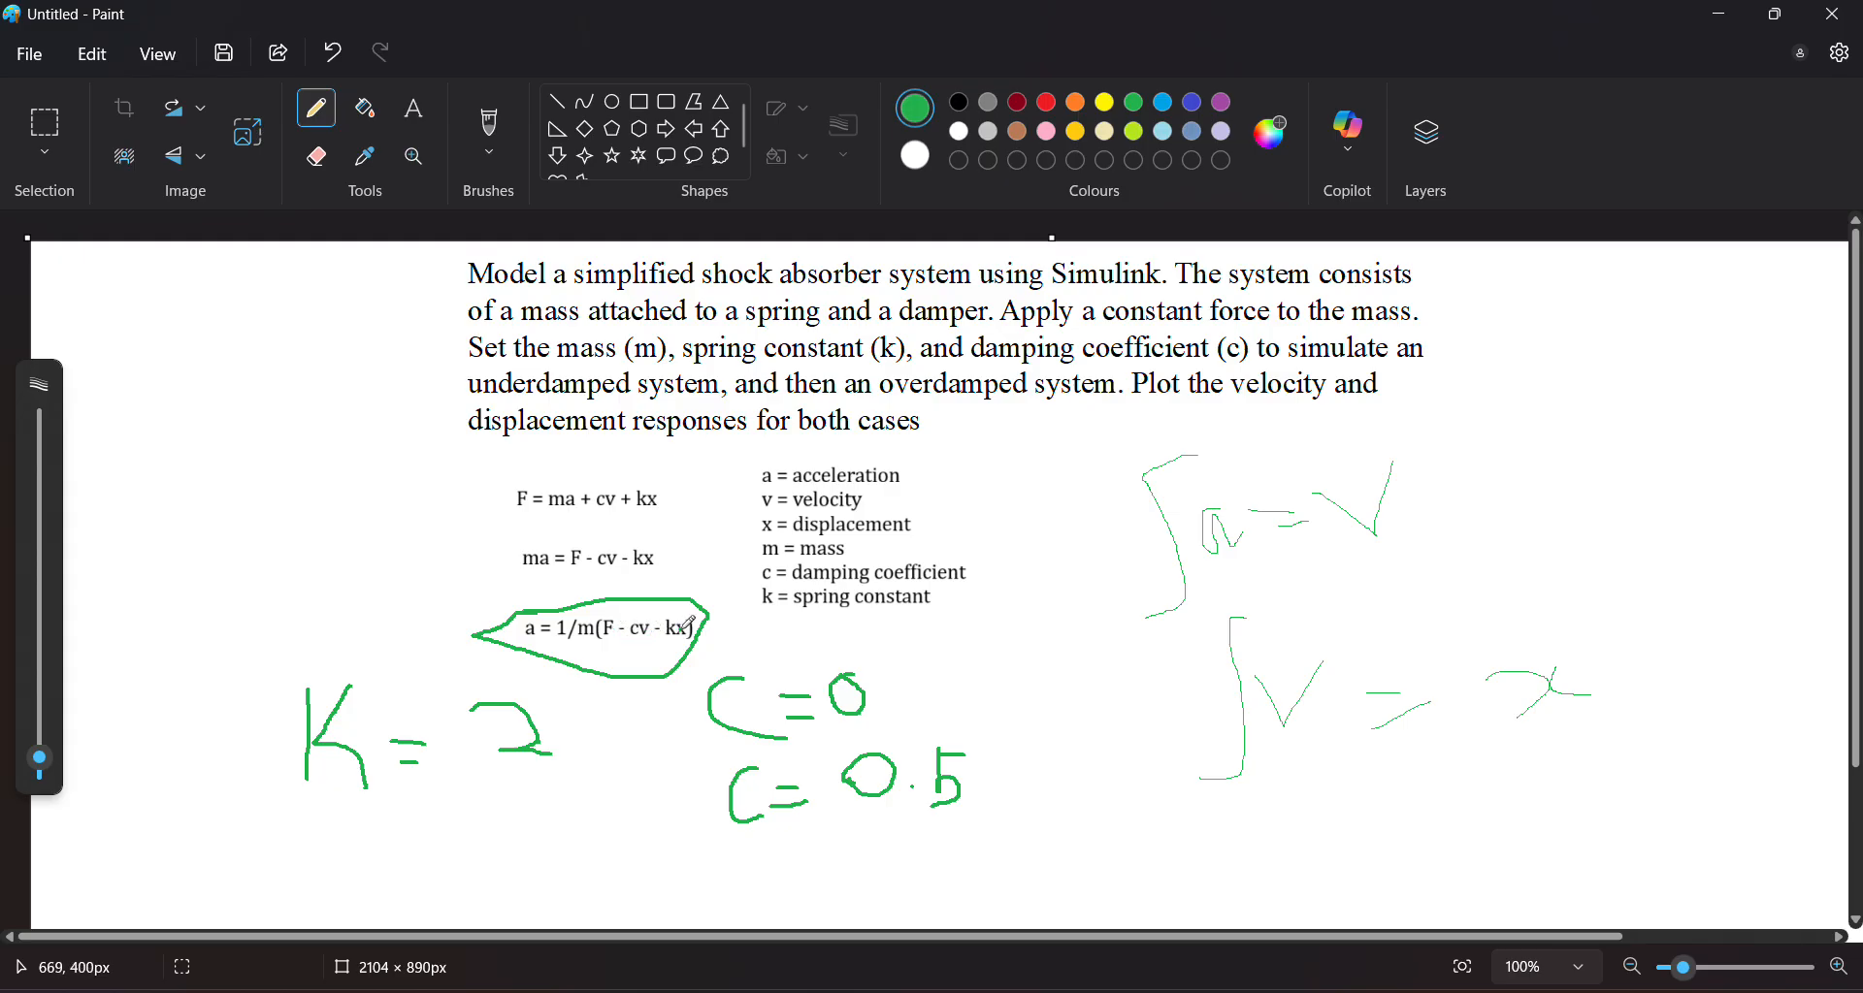
# Switch back to Simulink and expand the Simulink library in the Library Browser
pyautogui.hotkey('alt', 'Tab')
pyautogui.click(59, 283)
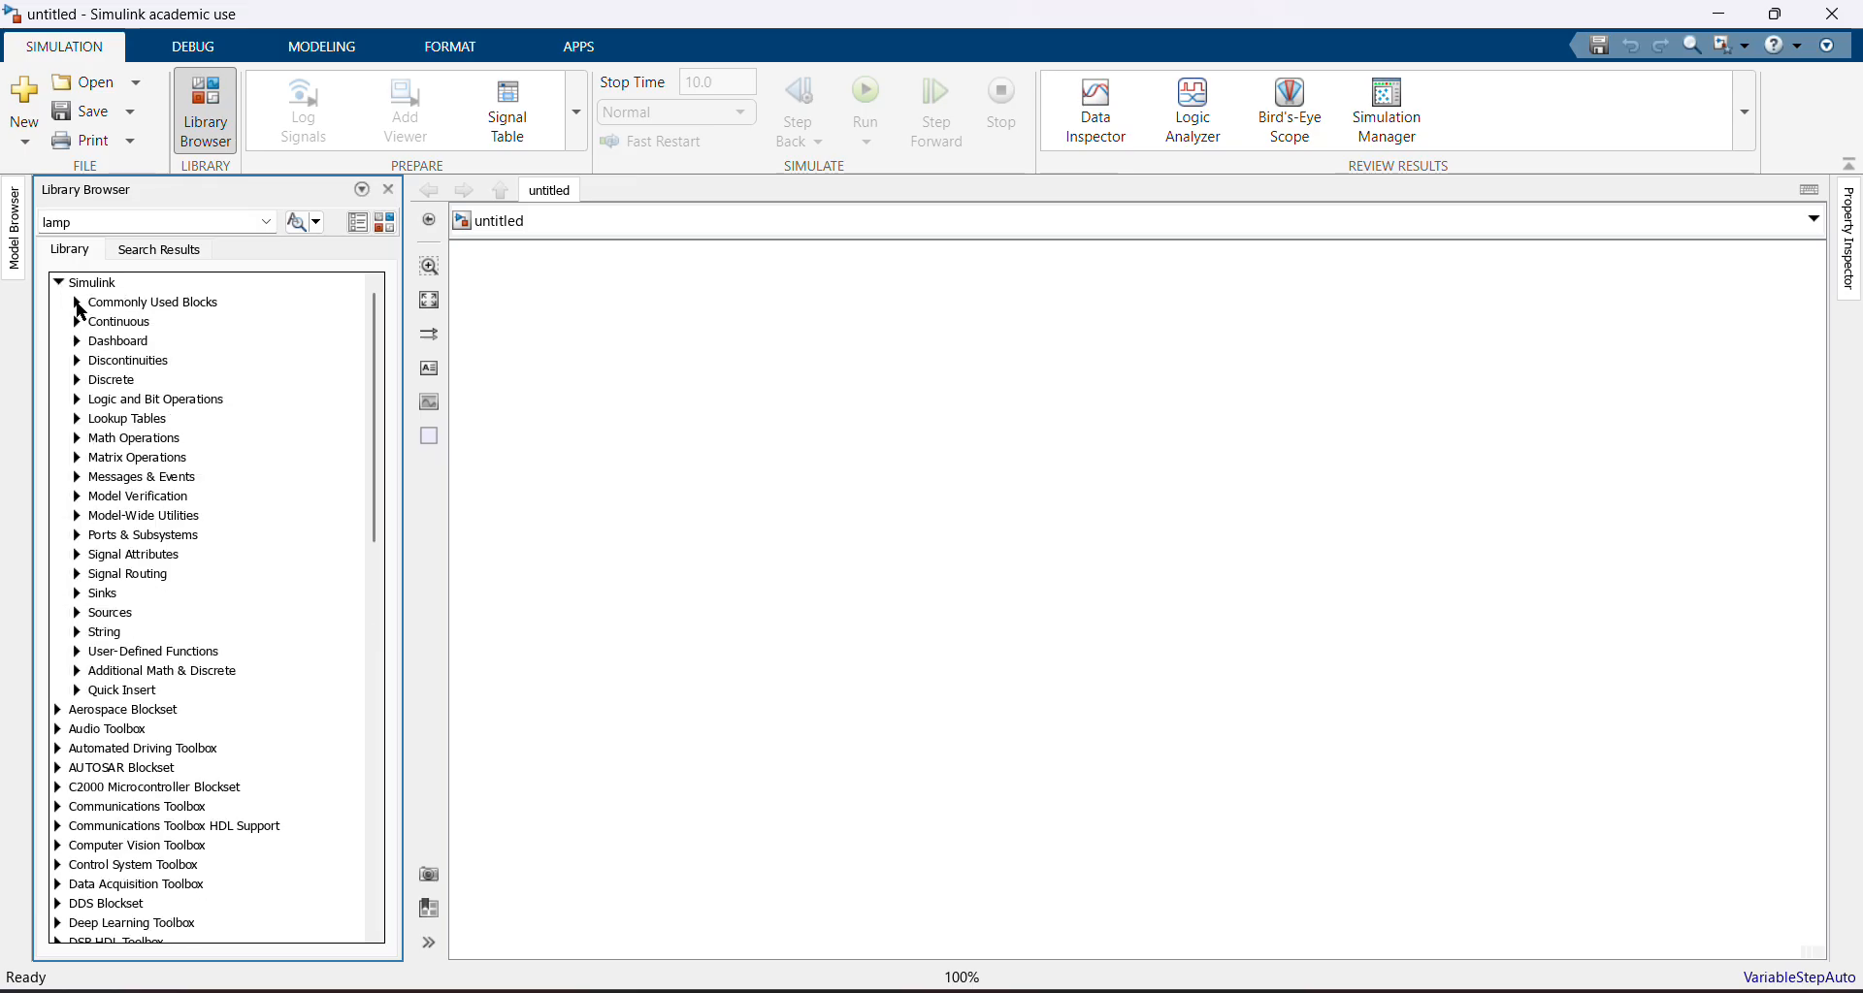
# Add a Constant block from Commonly Used Blocks to the model and rename it Force
pyautogui.click(78, 303)
pyautogui.moveTo(150, 424); pyautogui.dragTo(614, 370)
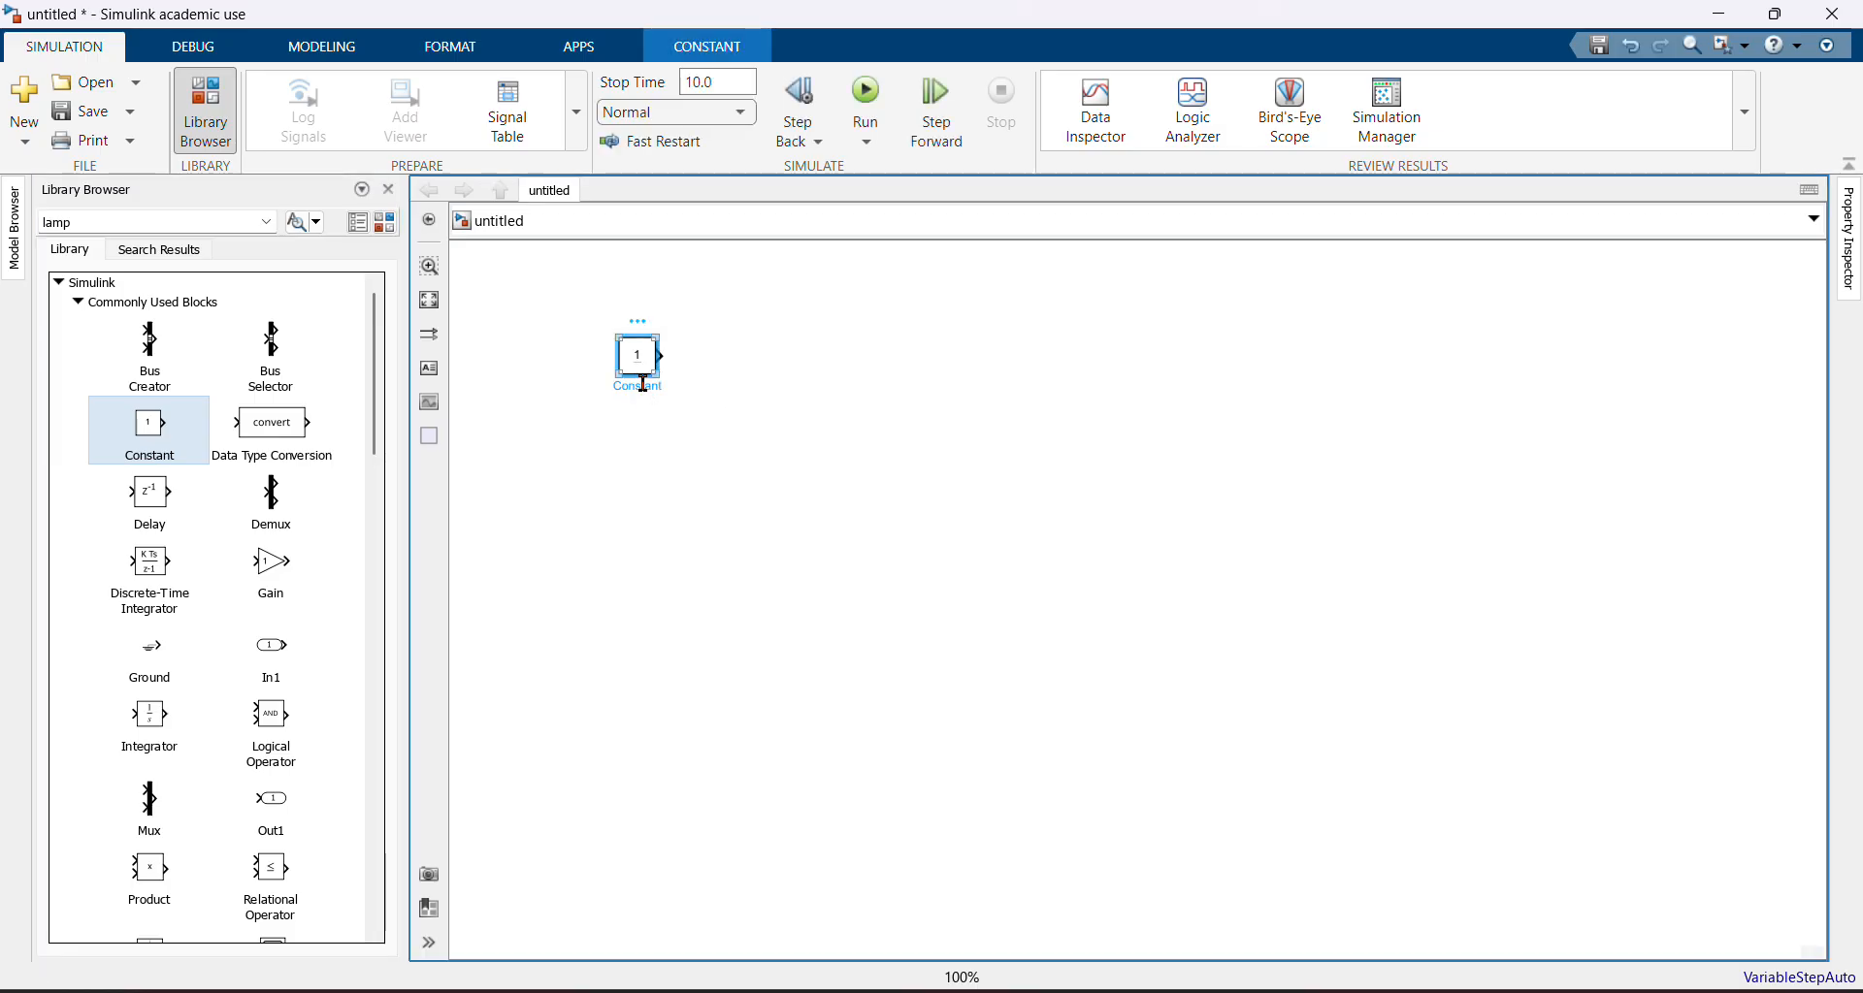
pyautogui.doubleClick(643, 386)
pyautogui.write('Force')
# Place two Gain blocks from Commonly Used Blocks below the Force block, checking the equation in Paint between them
pyautogui.hotkey('alt', 'Tab')
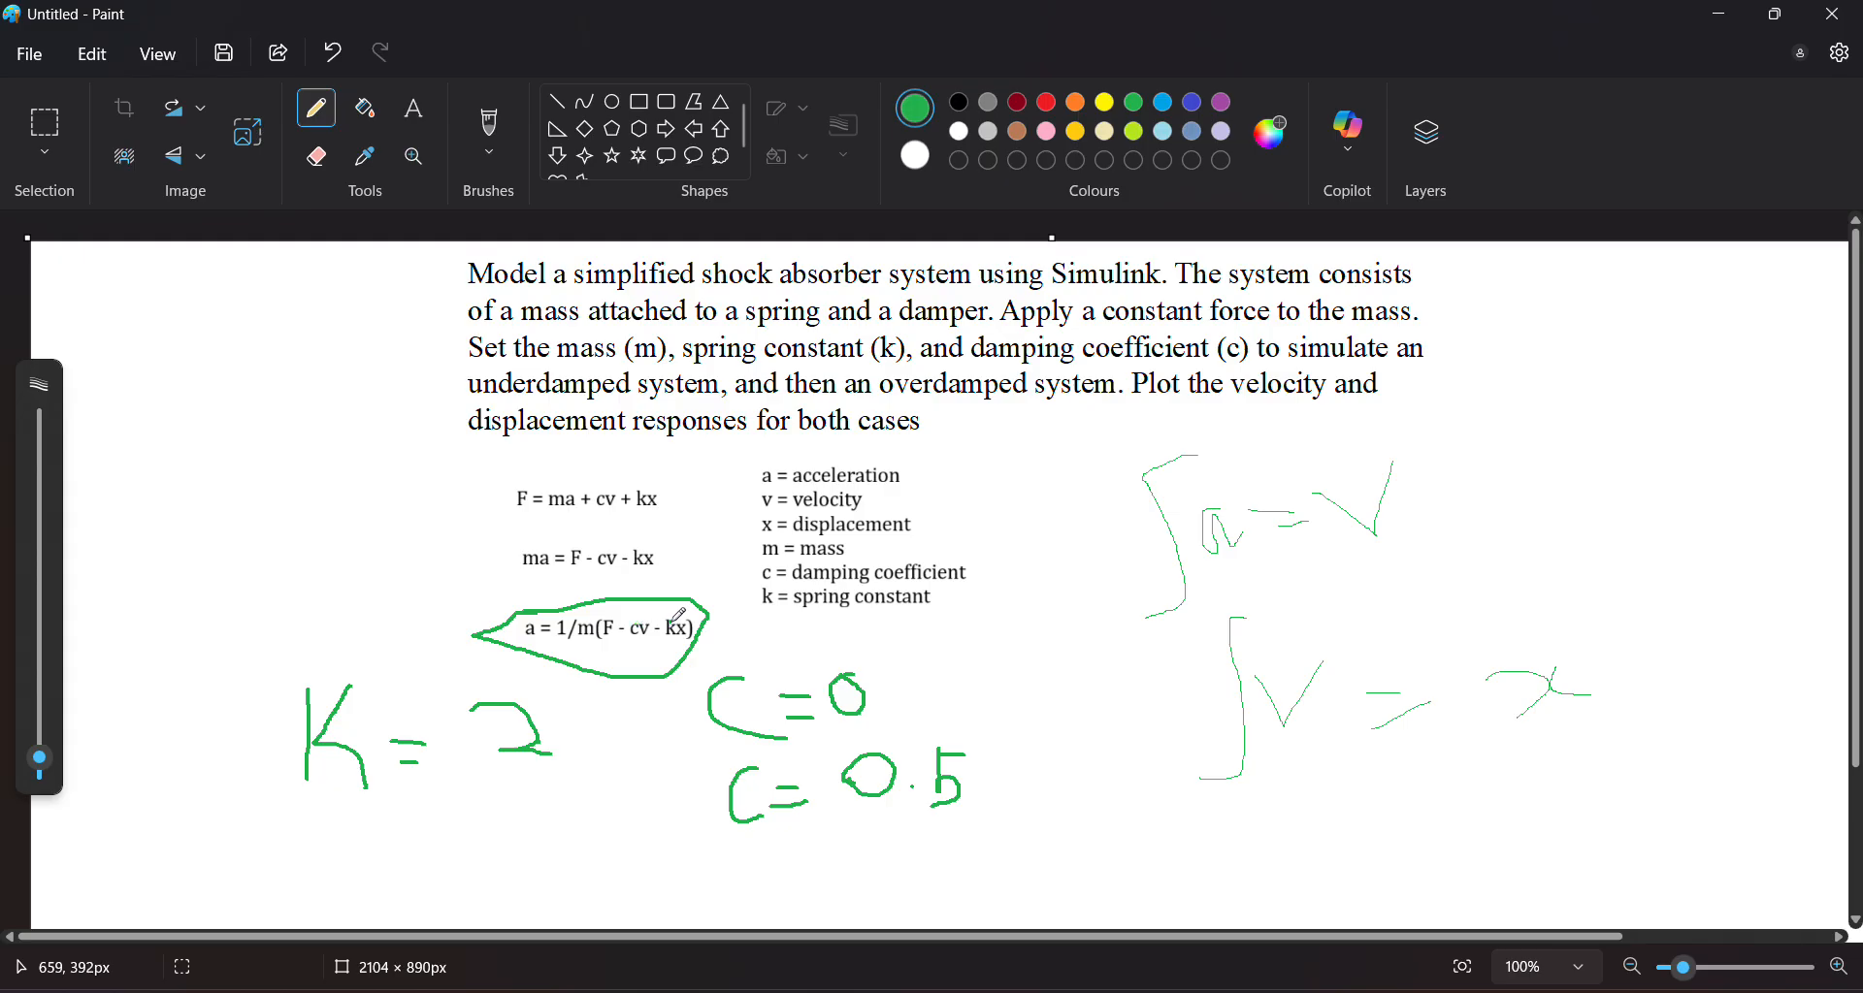
pyautogui.hotkey('alt', 'Tab')
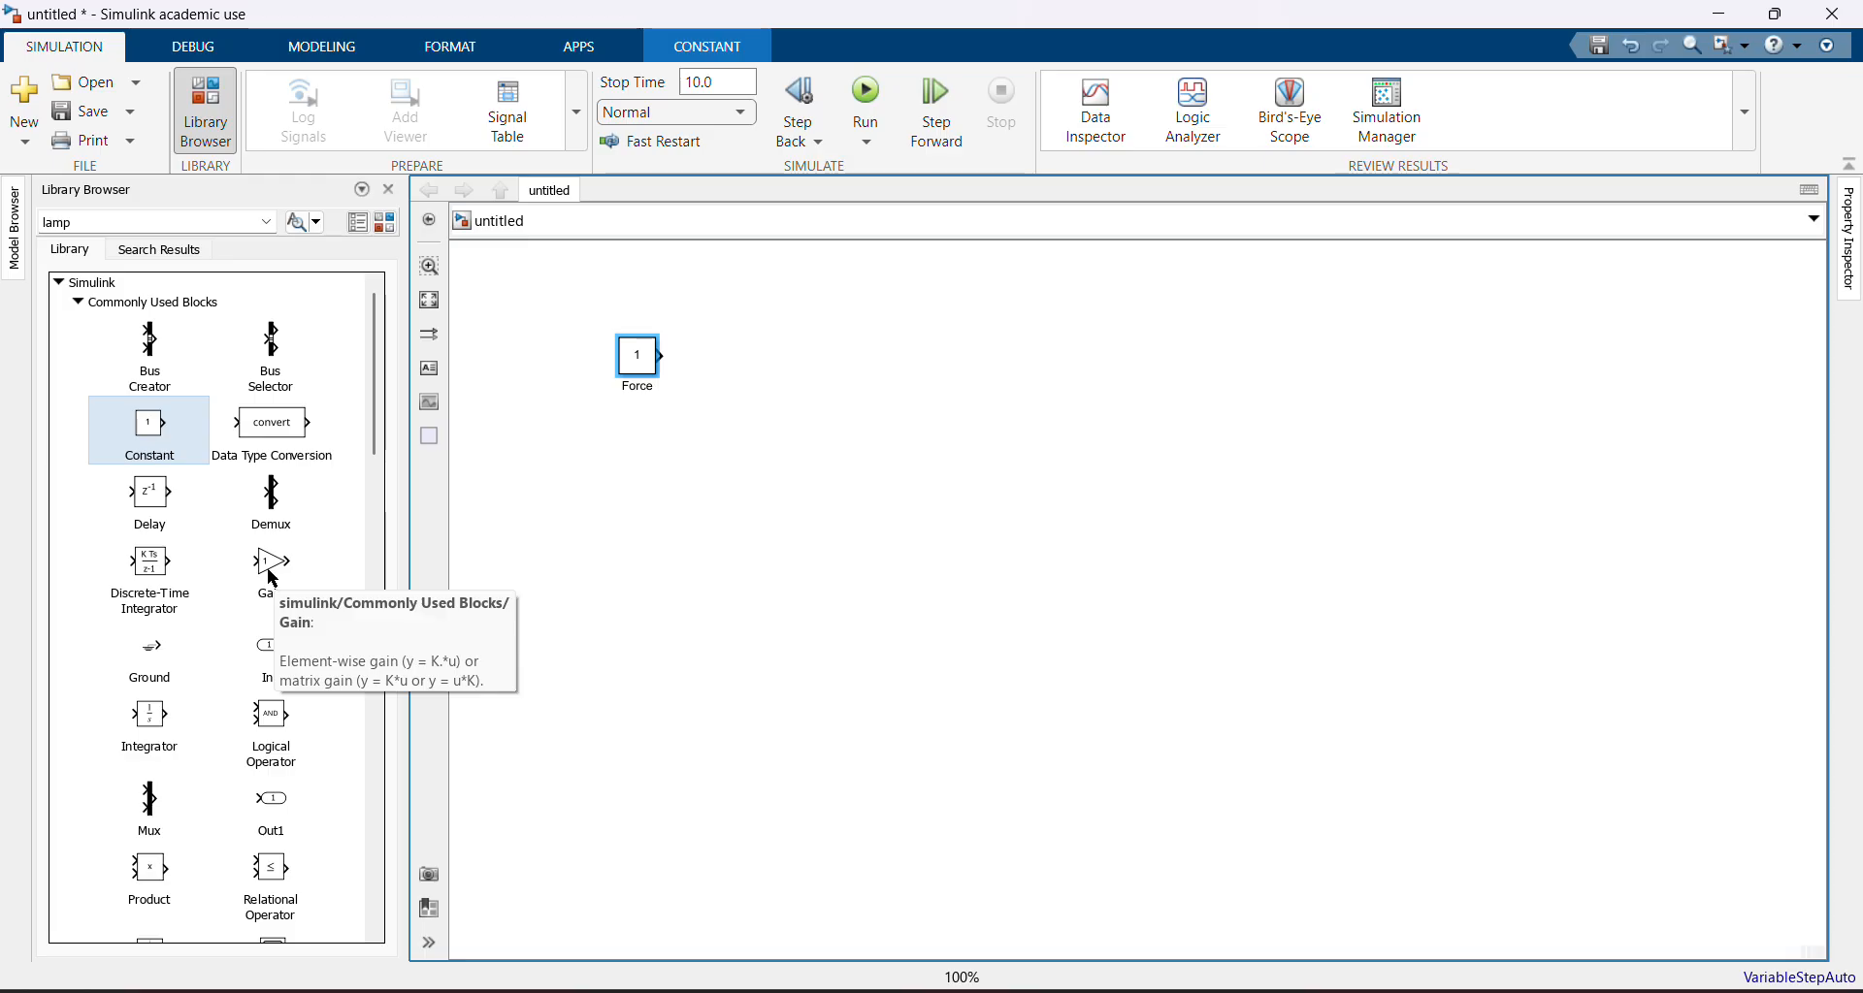
pyautogui.moveTo(272, 578); pyautogui.dragTo(643, 516)
pyautogui.hotkey('alt', 'Tab')
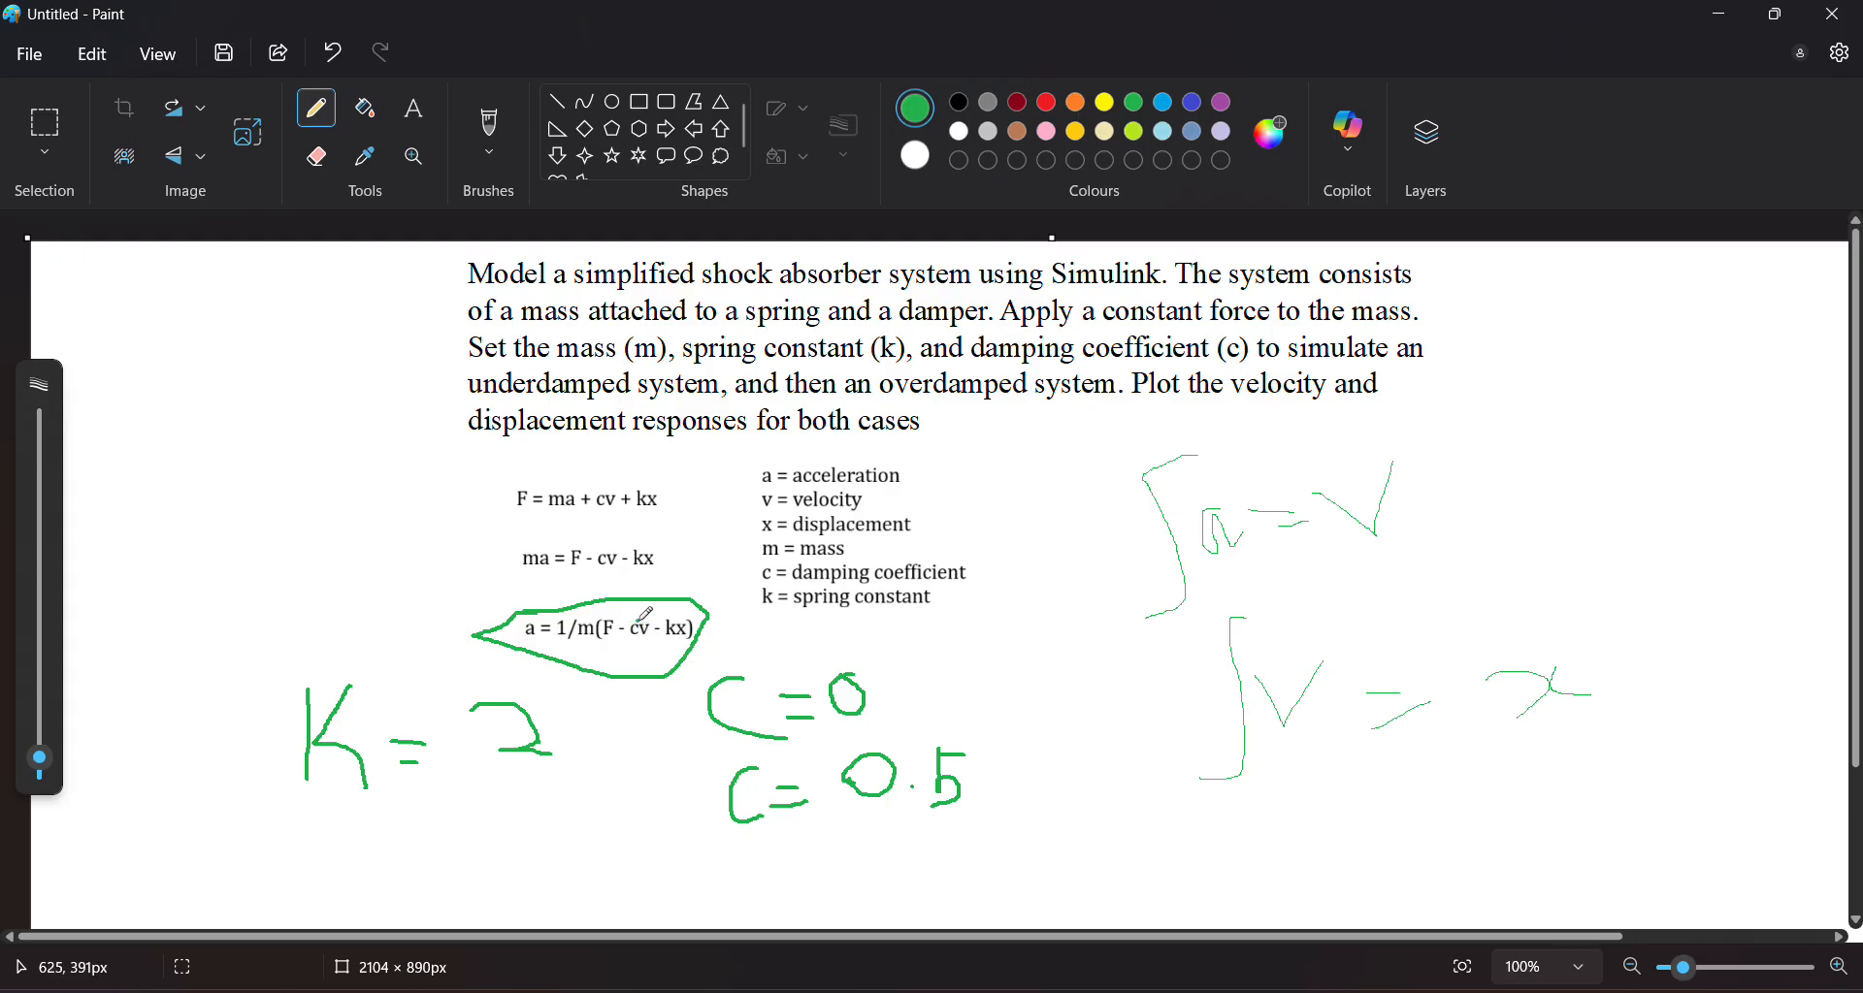
pyautogui.hotkey('alt', 'Tab')
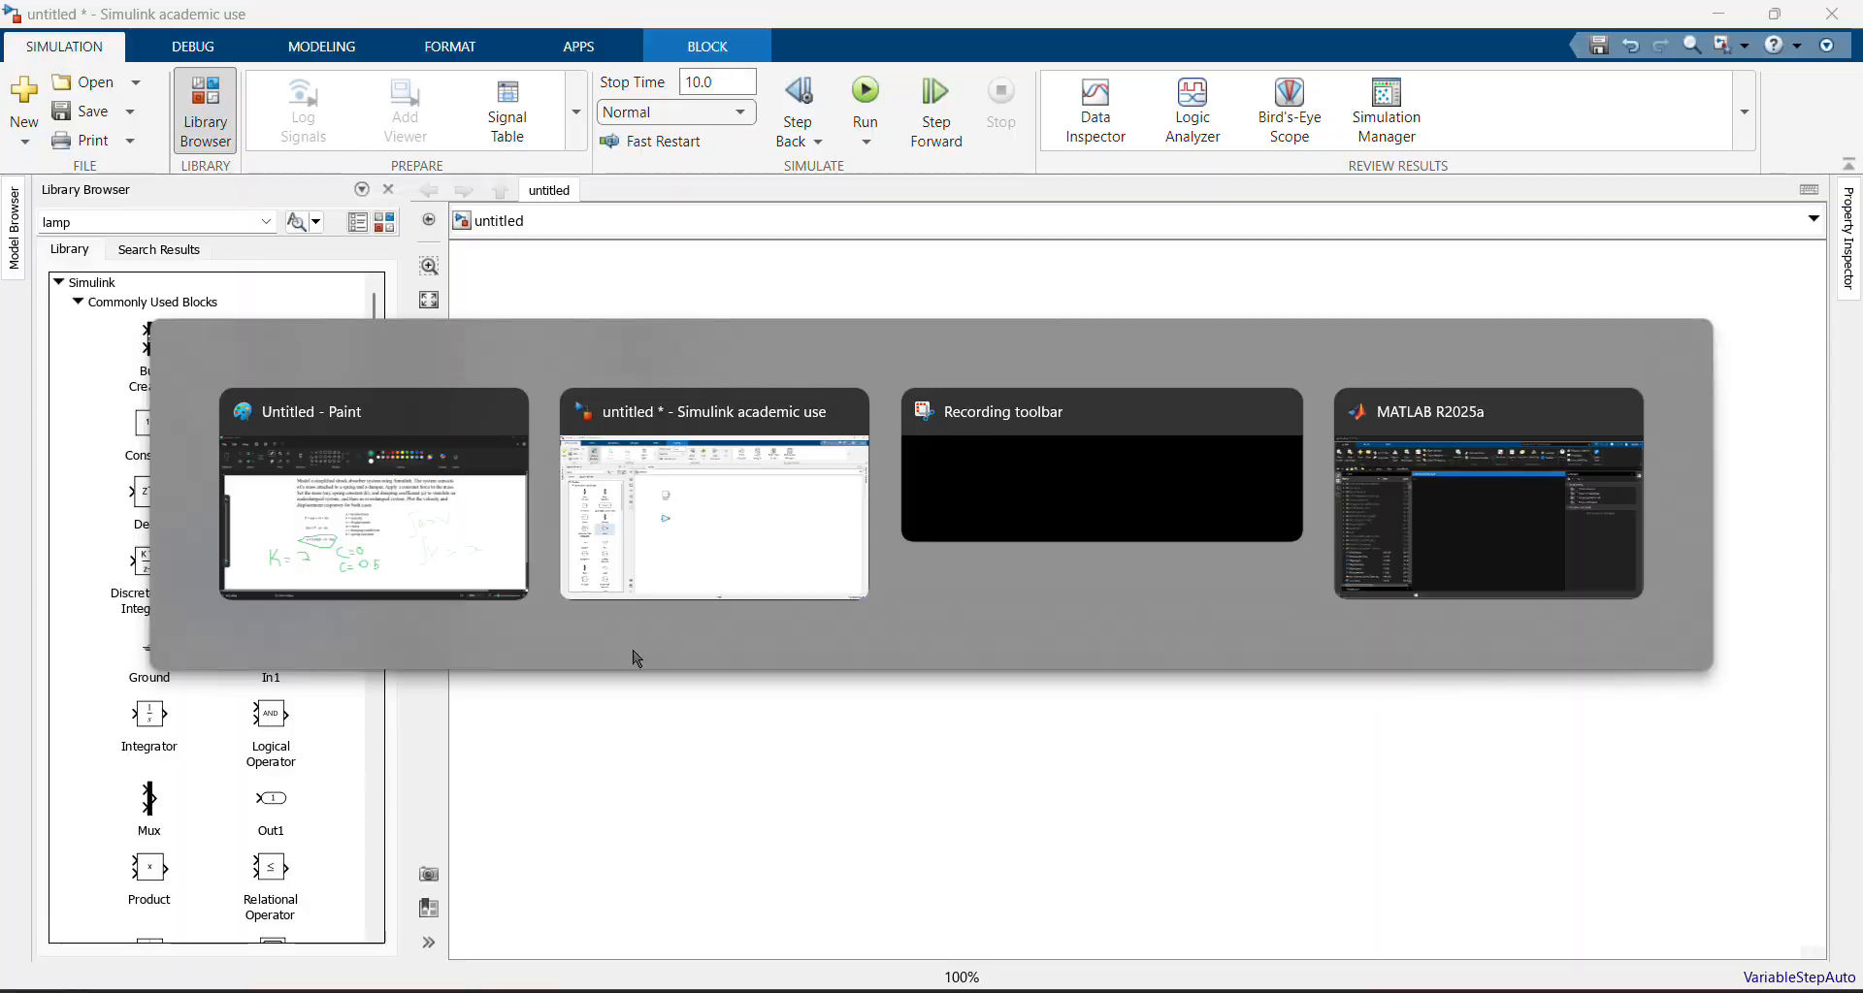
pyautogui.hotkey('alt', 'Tab')
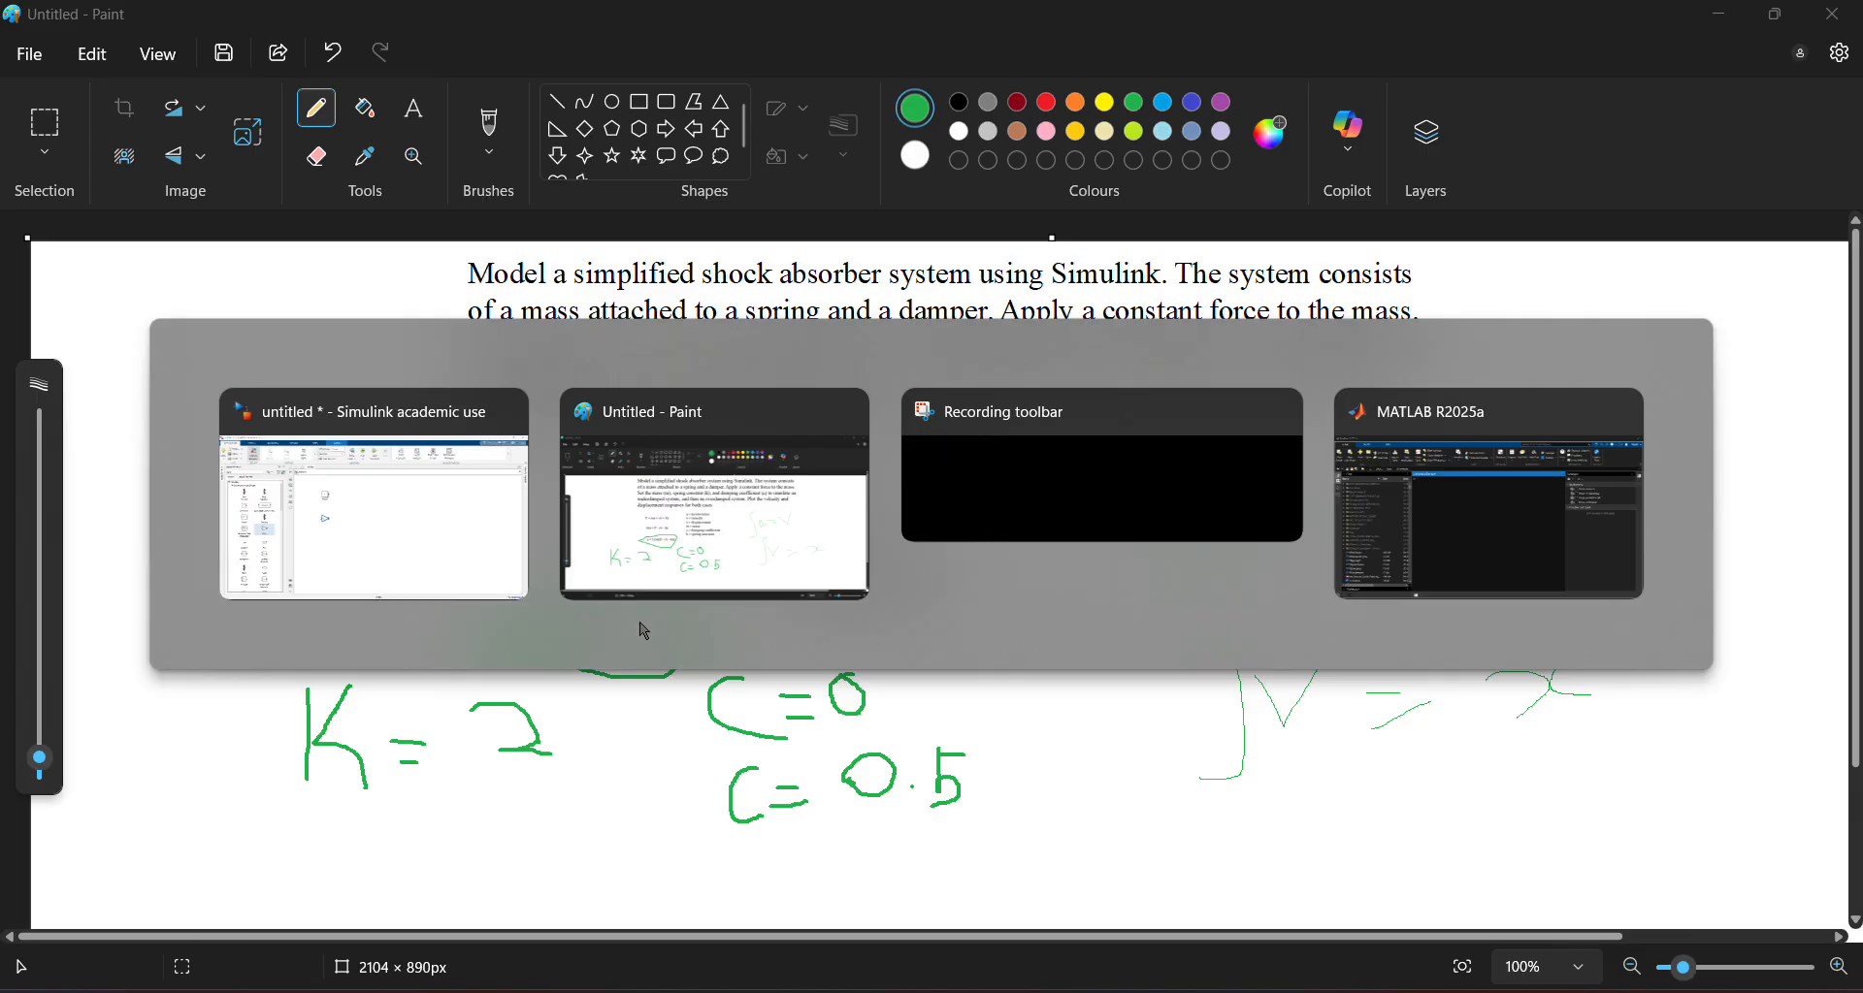
pyautogui.hotkey('alt', 'Tab')
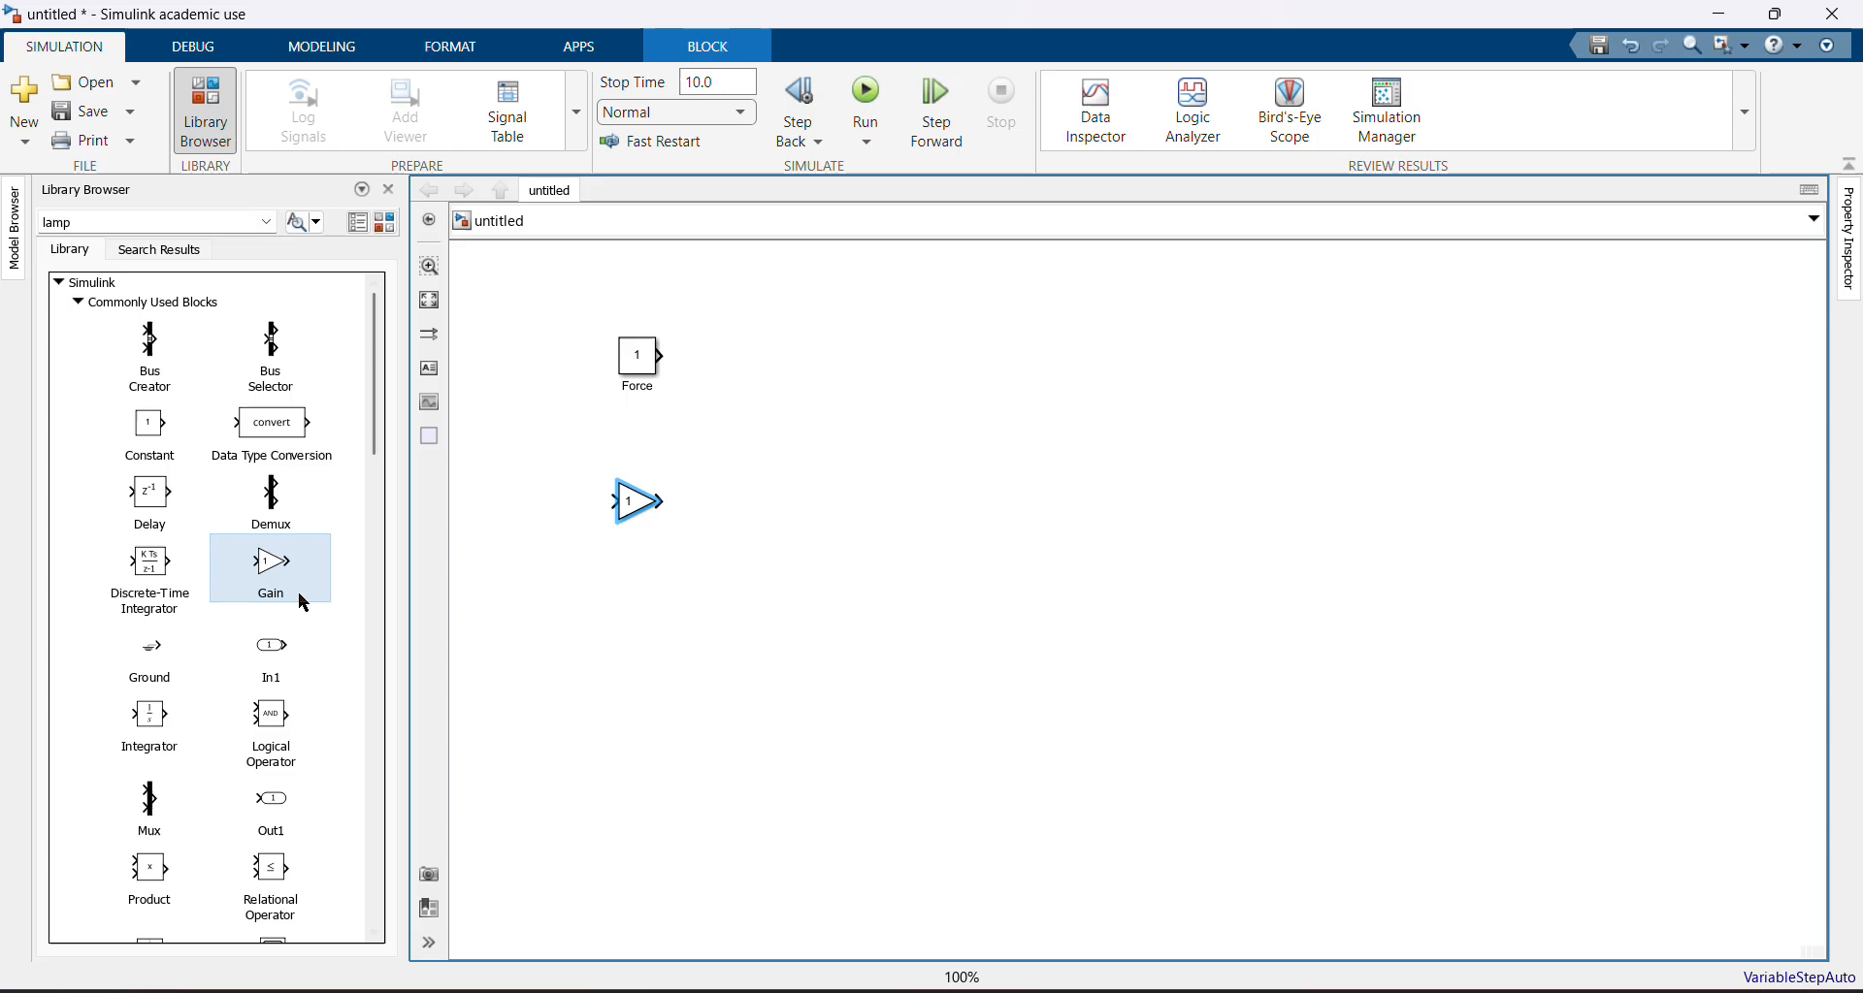
pyautogui.moveTo(298, 595)
pyautogui.mouseDown()
pyautogui.moveTo(660, 630)
pyautogui.moveTo(643, 622)
pyautogui.mouseUp()
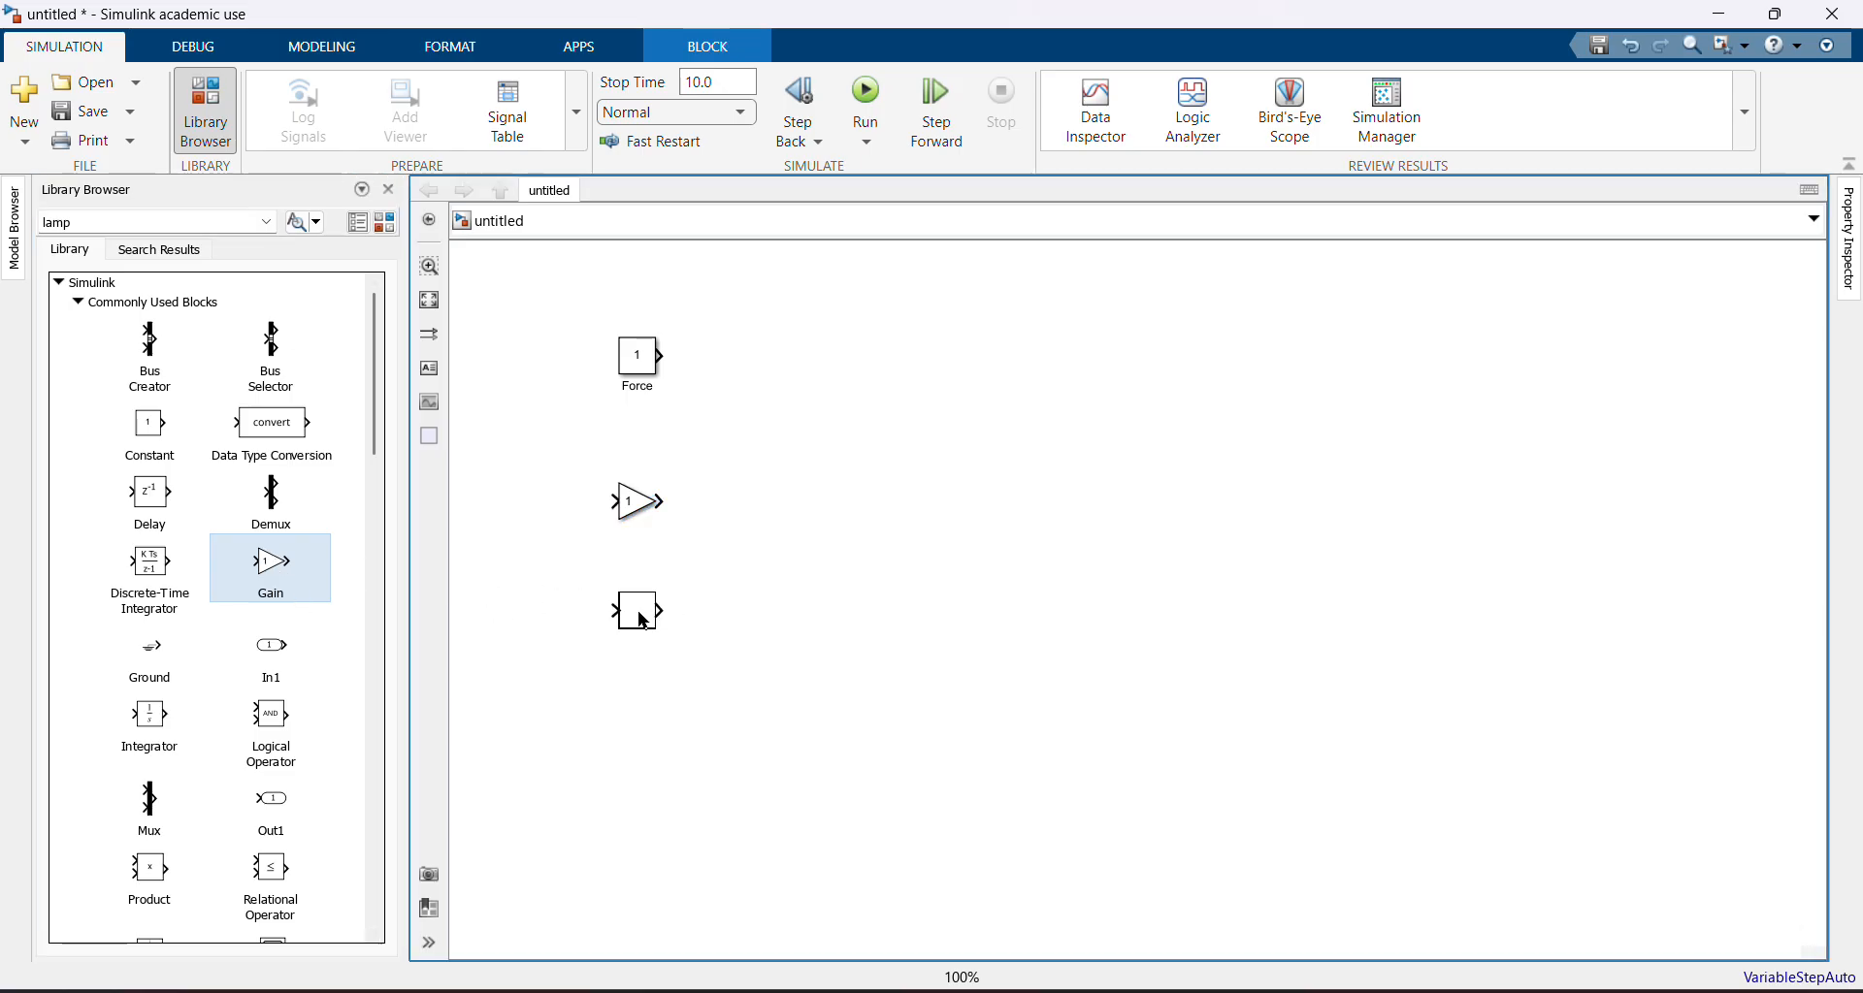
# Rename the upper Gain block C and the lower Gain block K
pyautogui.click(705, 562)
pyautogui.click(639, 511)
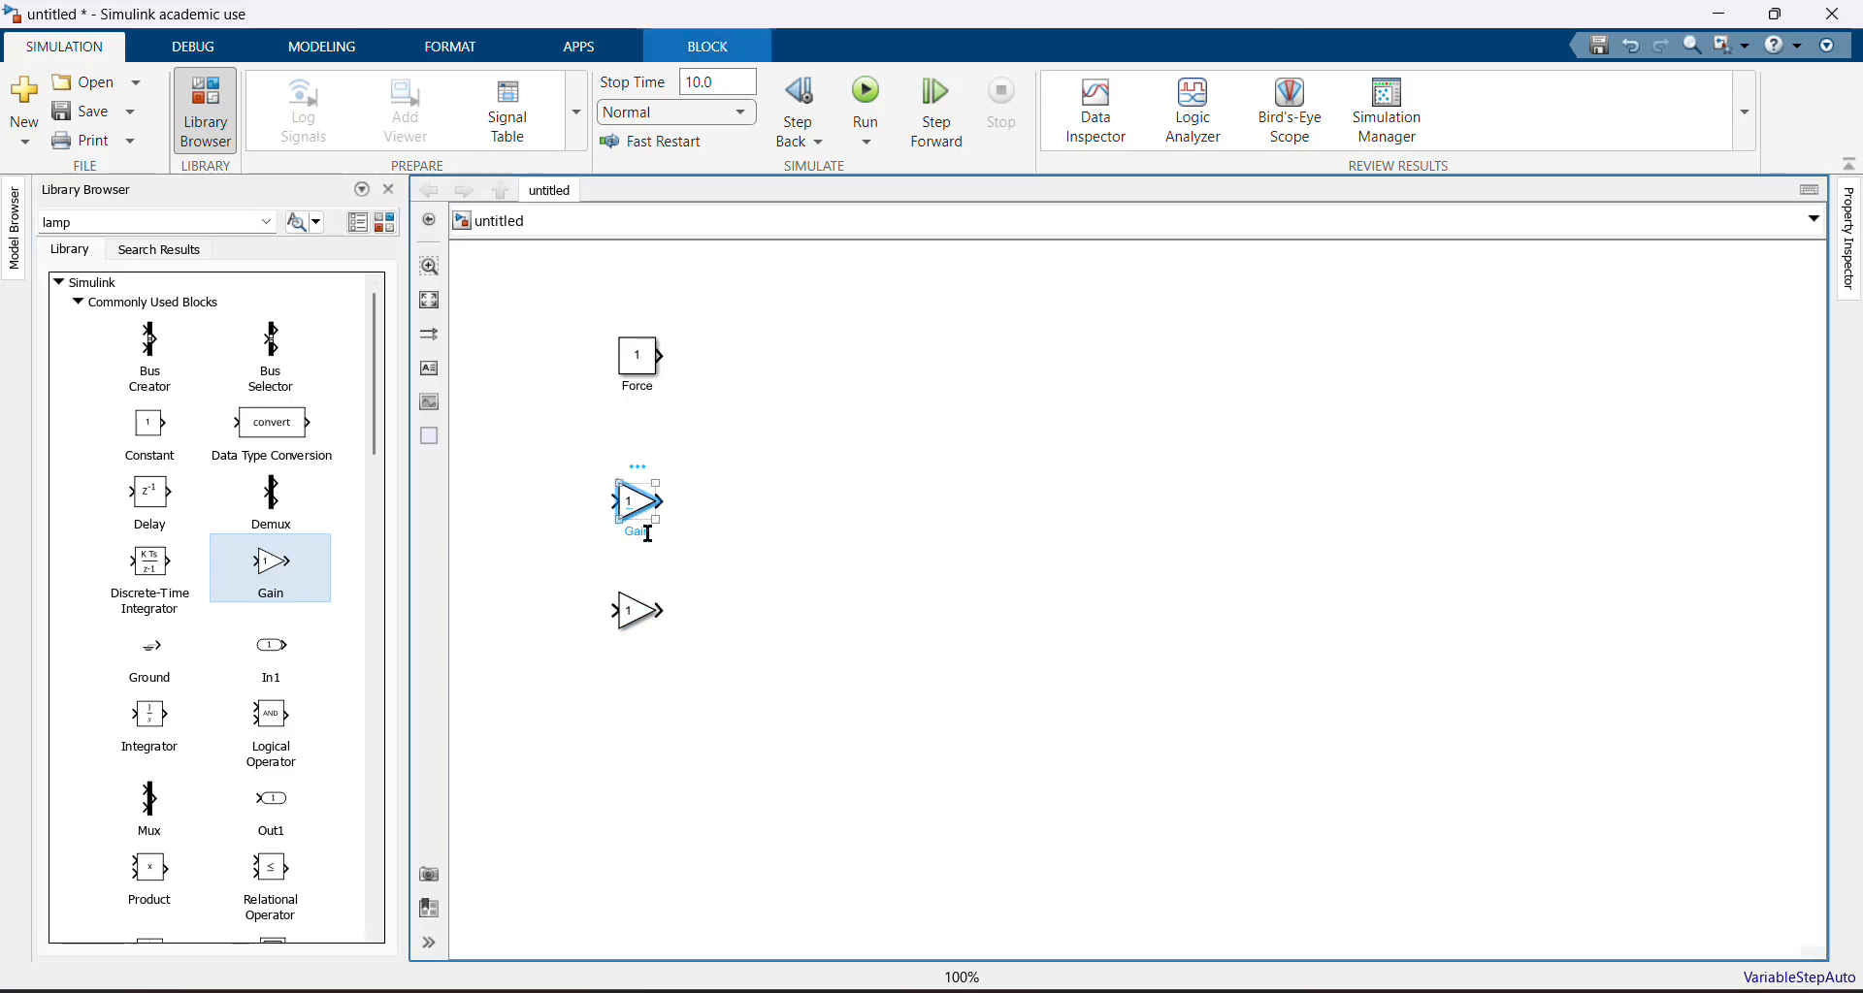
pyautogui.doubleClick(647, 532)
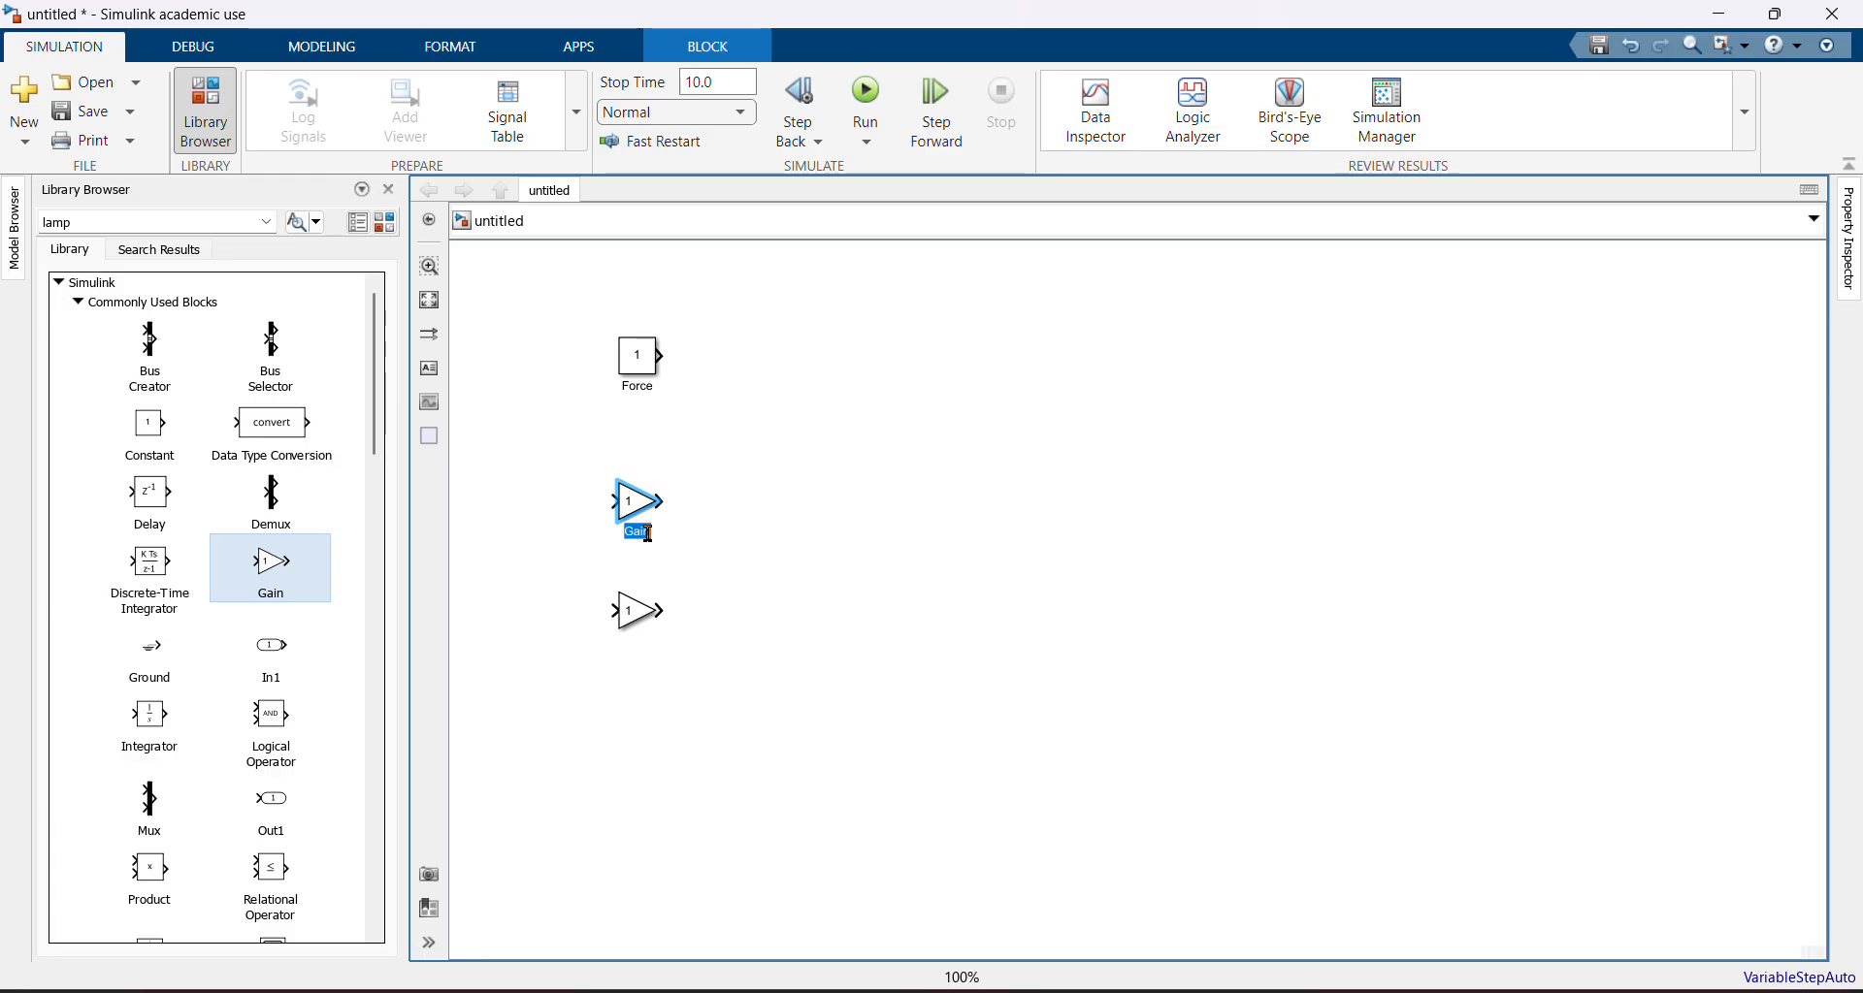
pyautogui.write('C')
pyautogui.moveTo(639, 622); pyautogui.dragTo(639, 622)
pyautogui.doubleClick(641, 637)
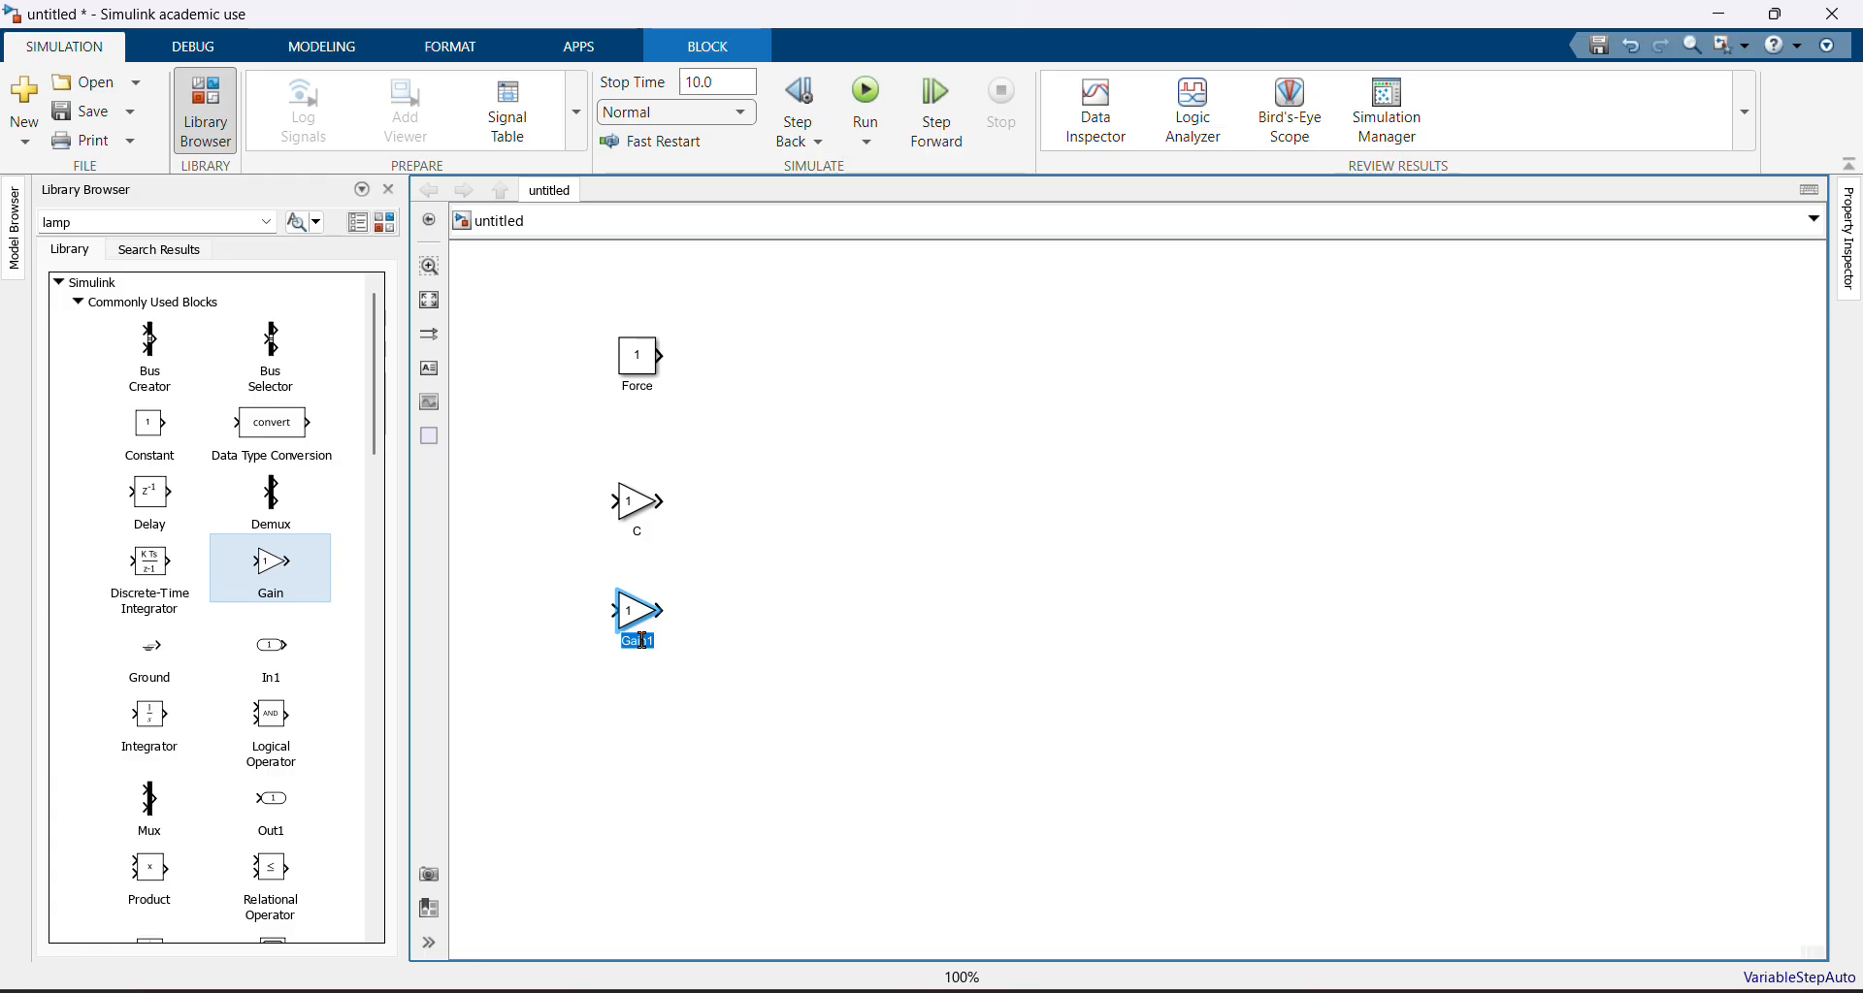
pyautogui.write('K')
pyautogui.press('Return')
# Set the K block's gain to 2
pyautogui.click(631, 608)
pyautogui.doubleClick(632, 608)
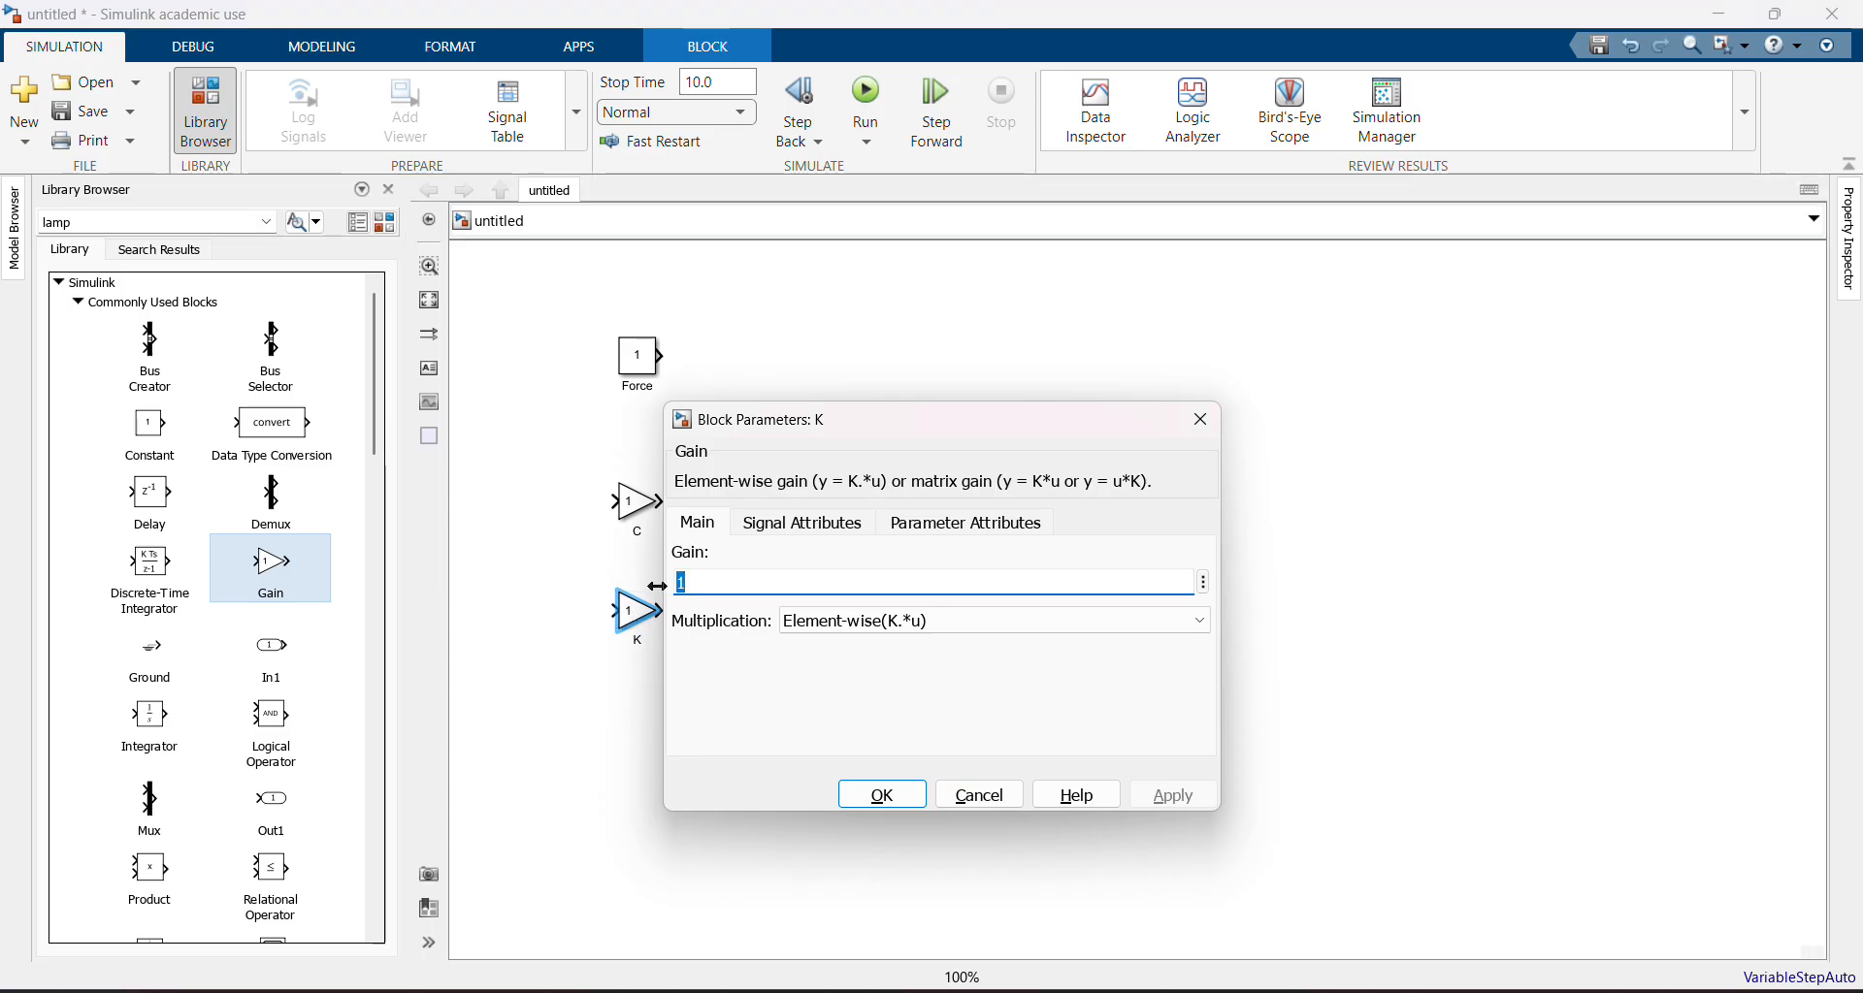
pyautogui.write('2')
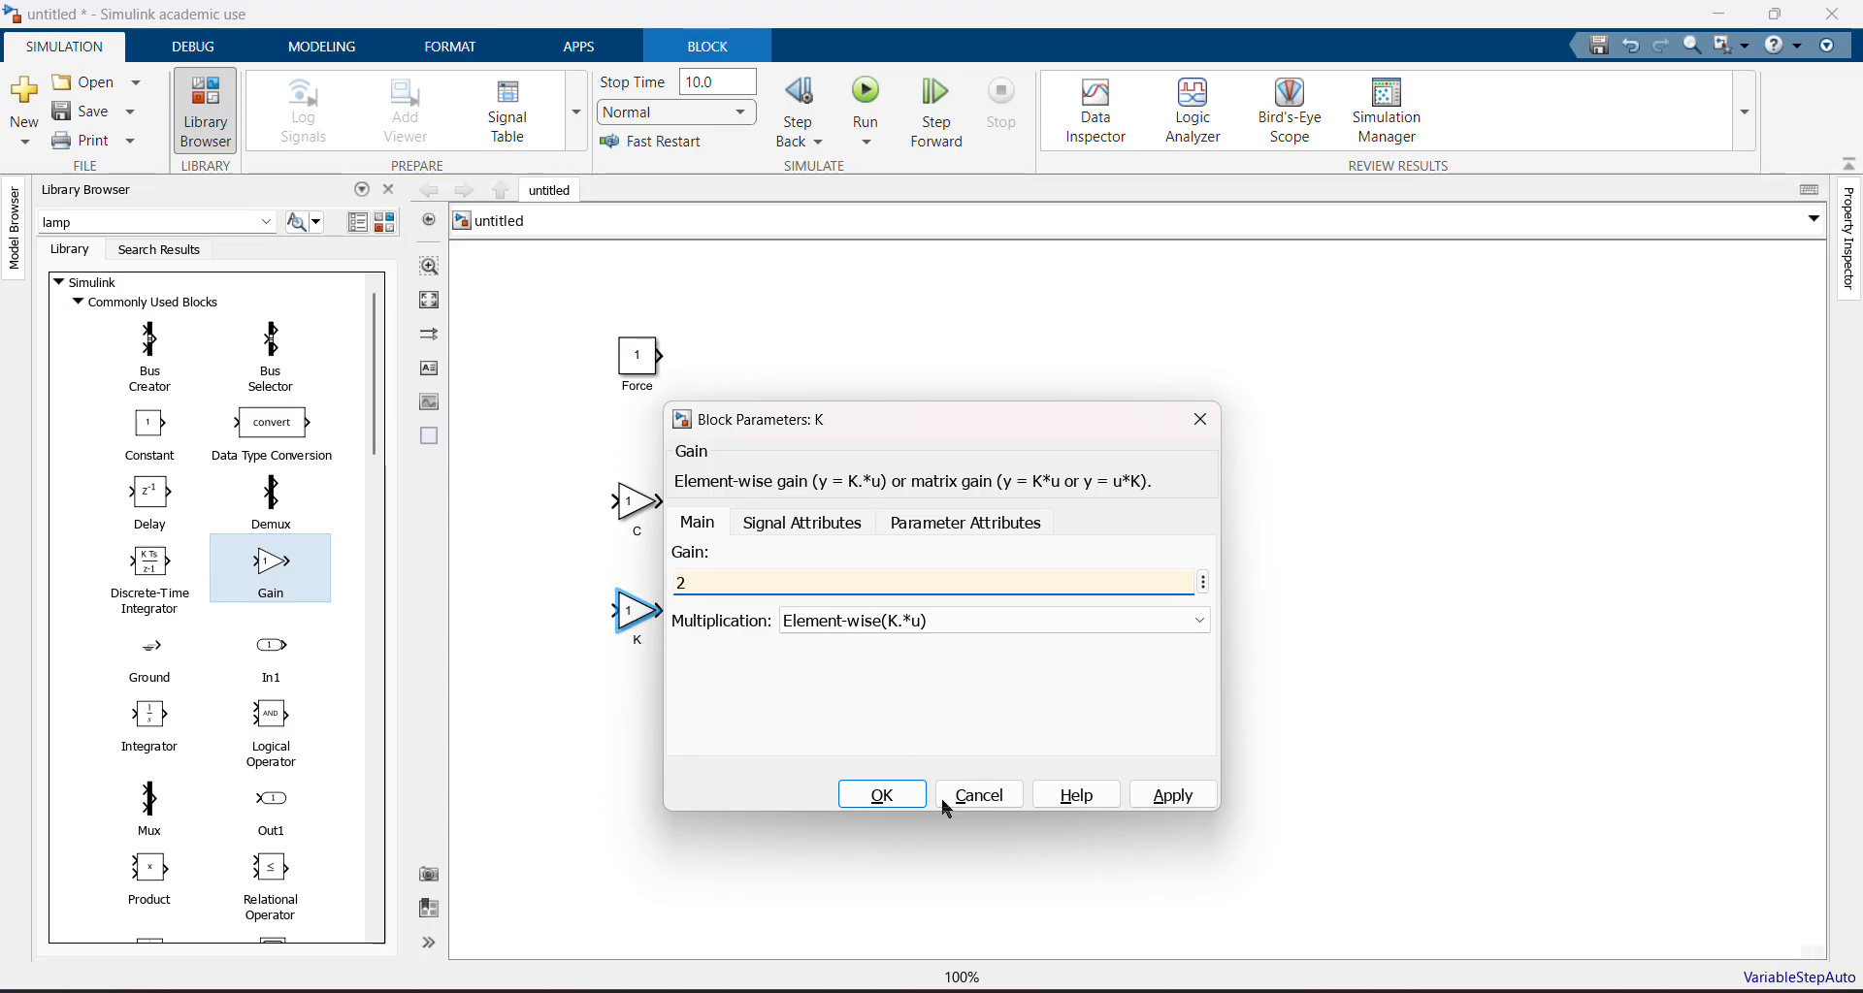
pyautogui.click(883, 794)
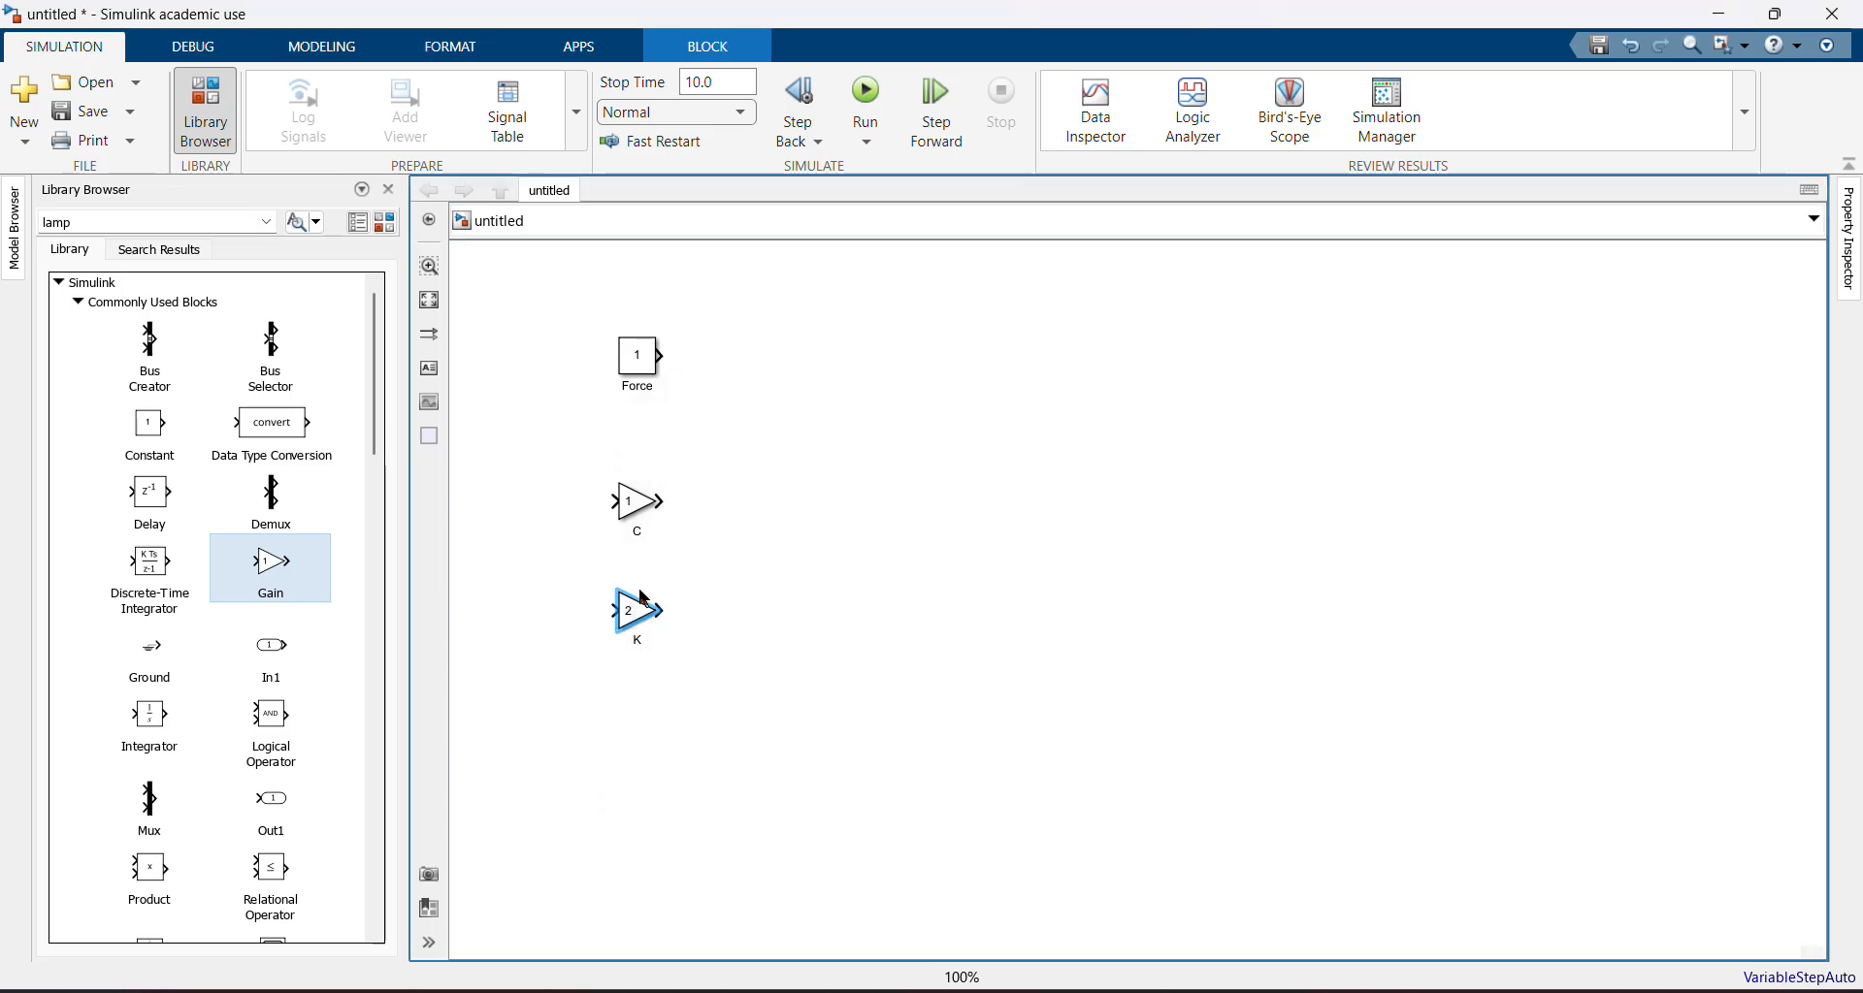
# Nudge the C gain block slightly upward to tidy the block layout
pyautogui.click(633, 610)
pyautogui.moveTo(641, 618); pyautogui.dragTo(642, 622)
pyautogui.moveTo(637, 504); pyautogui.dragTo(637, 487)
pyautogui.moveTo(639, 361); pyautogui.dragTo(633, 363)
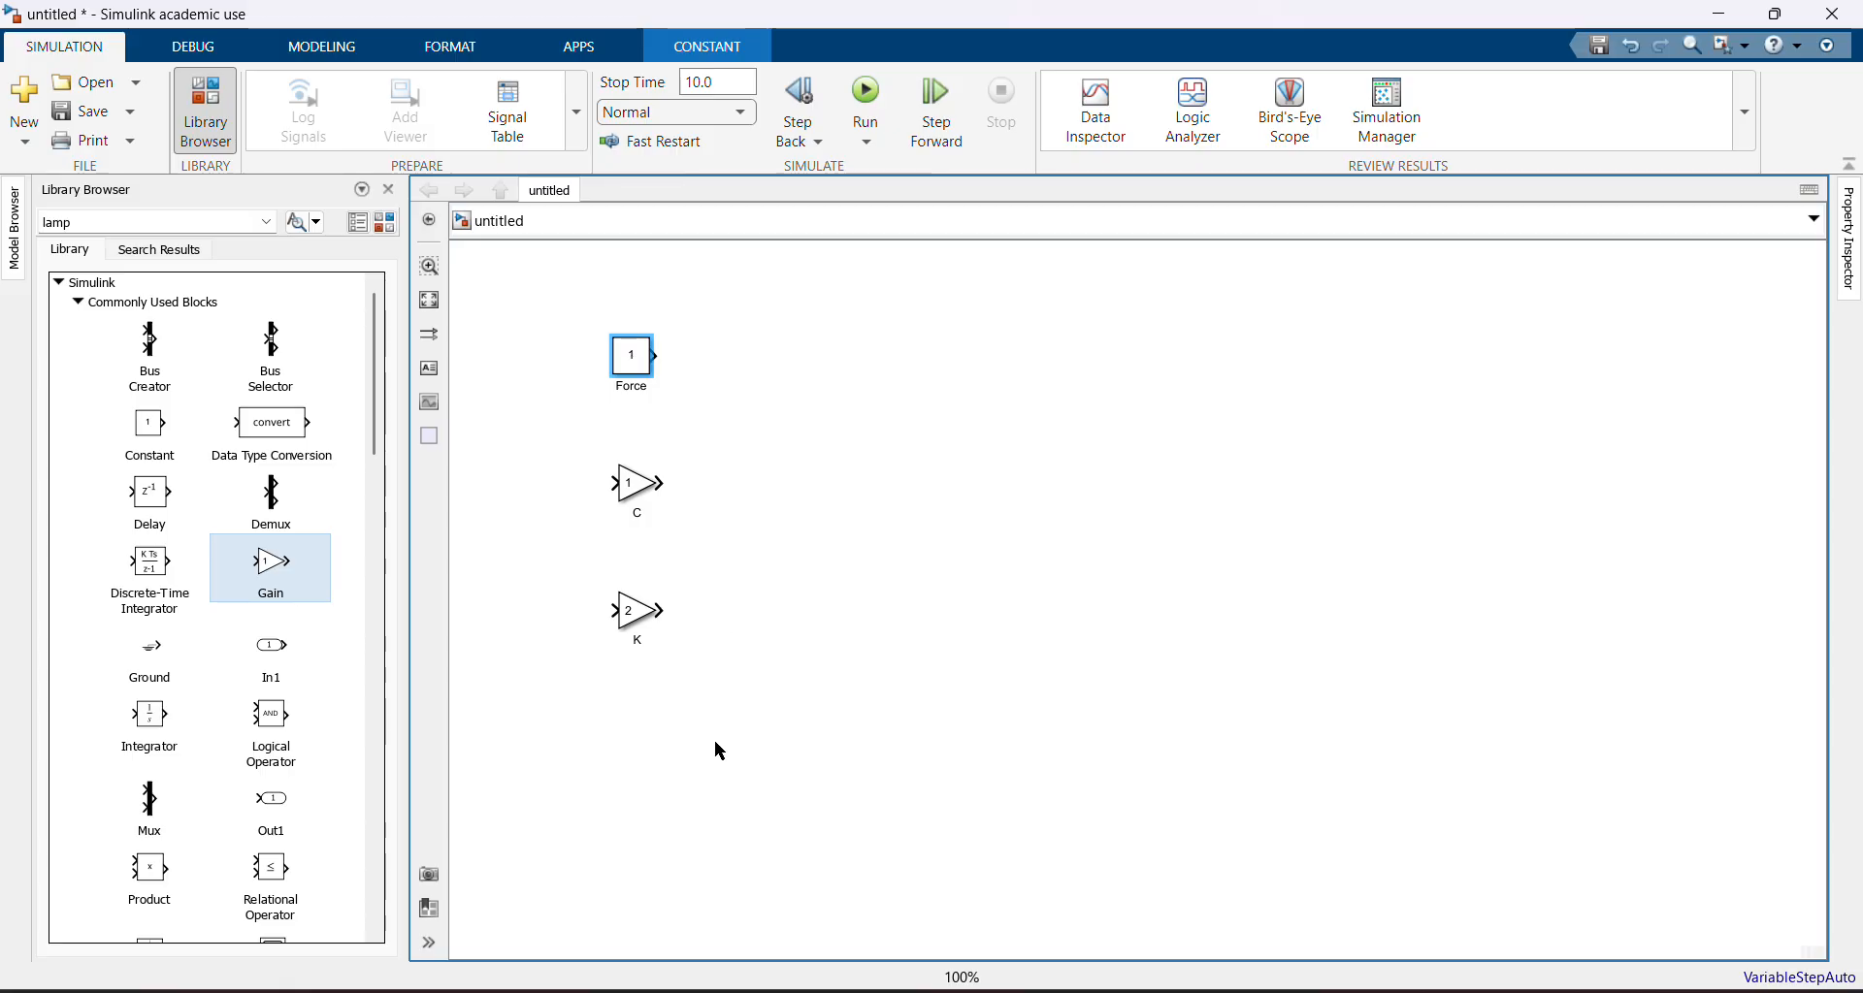
# Add a Subtract block from Math Operations to the right of the gain blocks
pyautogui.hotkey('alt', 'Tab')
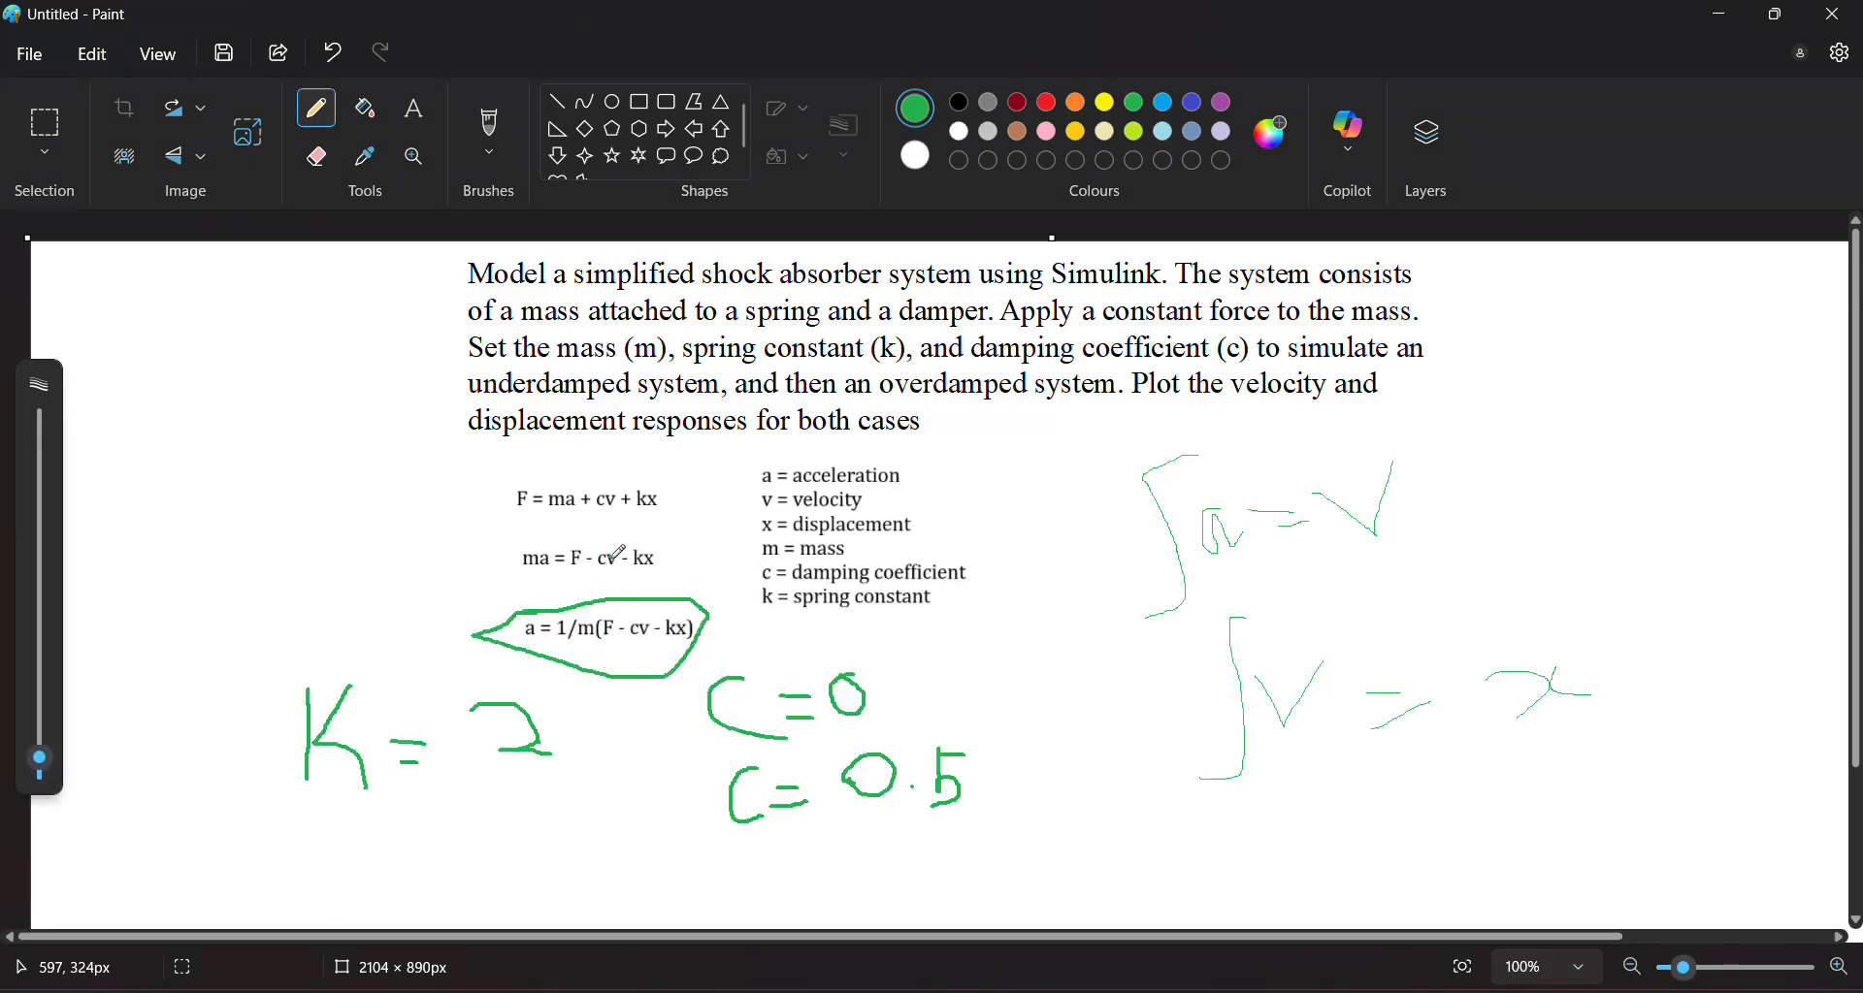
pyautogui.hotkey('alt', 'Tab')
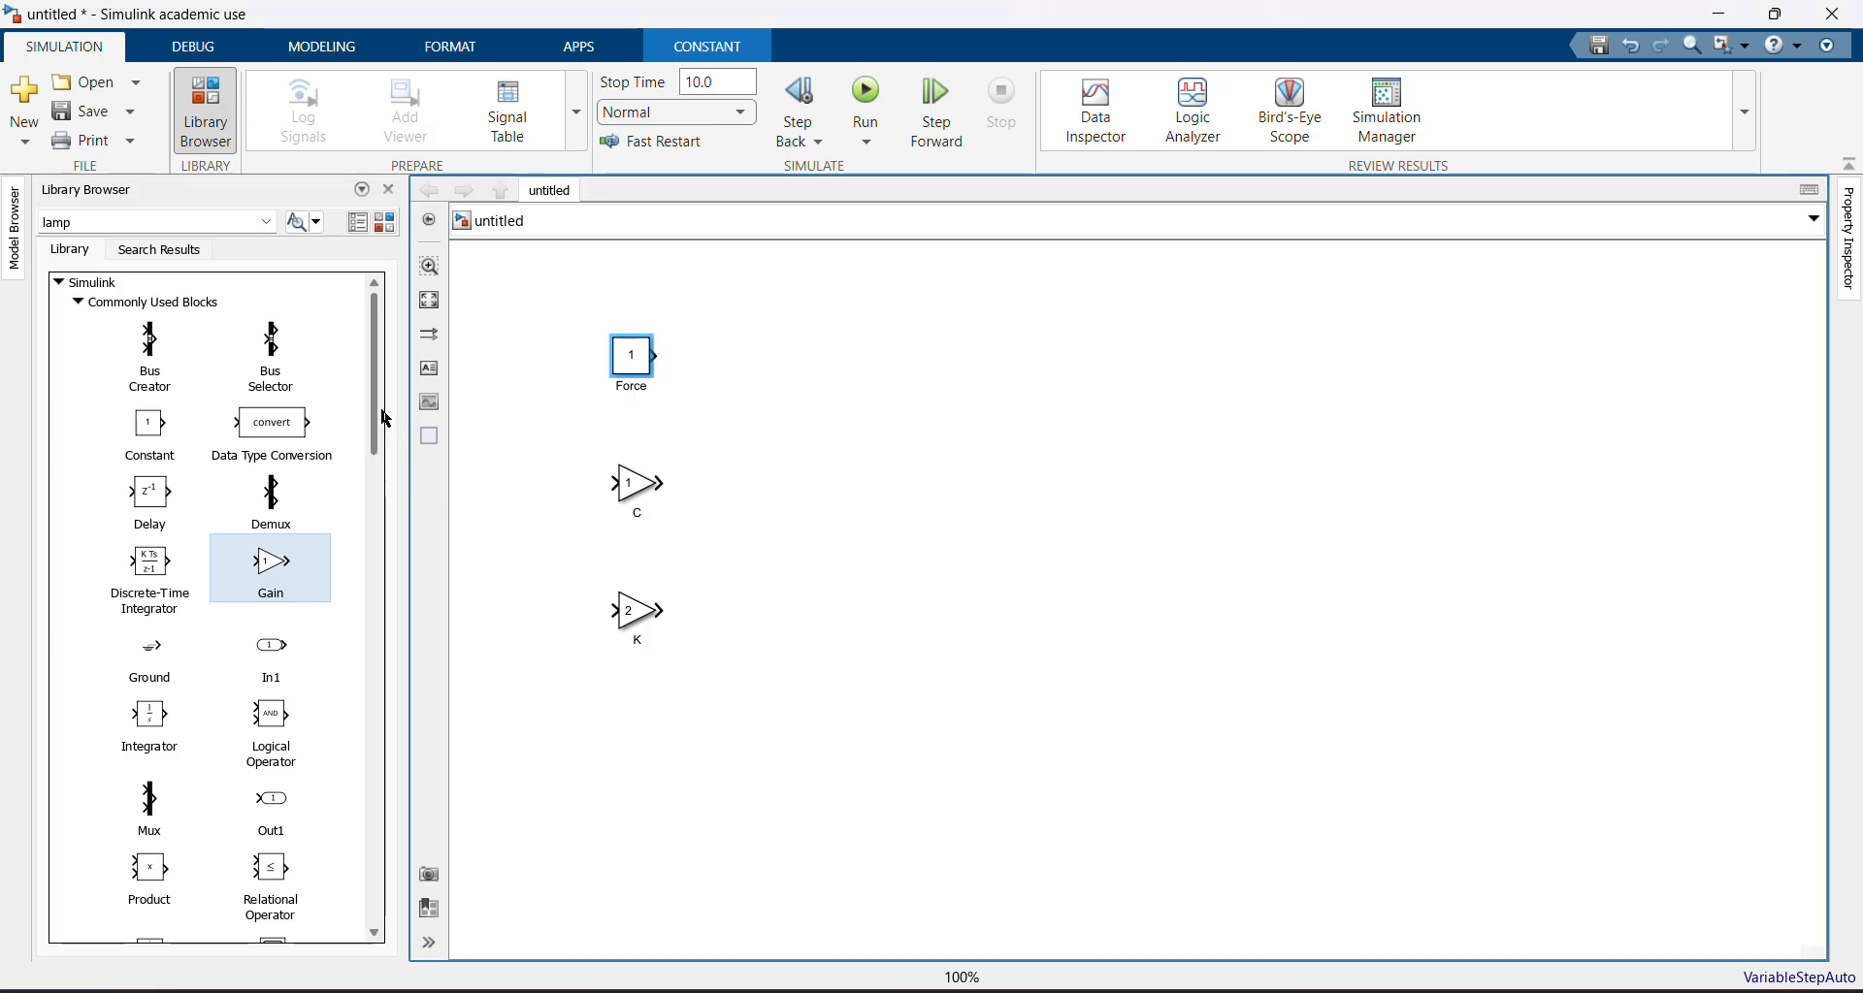
pyautogui.moveTo(386, 419)
pyautogui.mouseDown()
pyautogui.moveTo(386, 472)
pyautogui.moveTo(380, 410)
pyautogui.mouseUp()
pyautogui.click(77, 303)
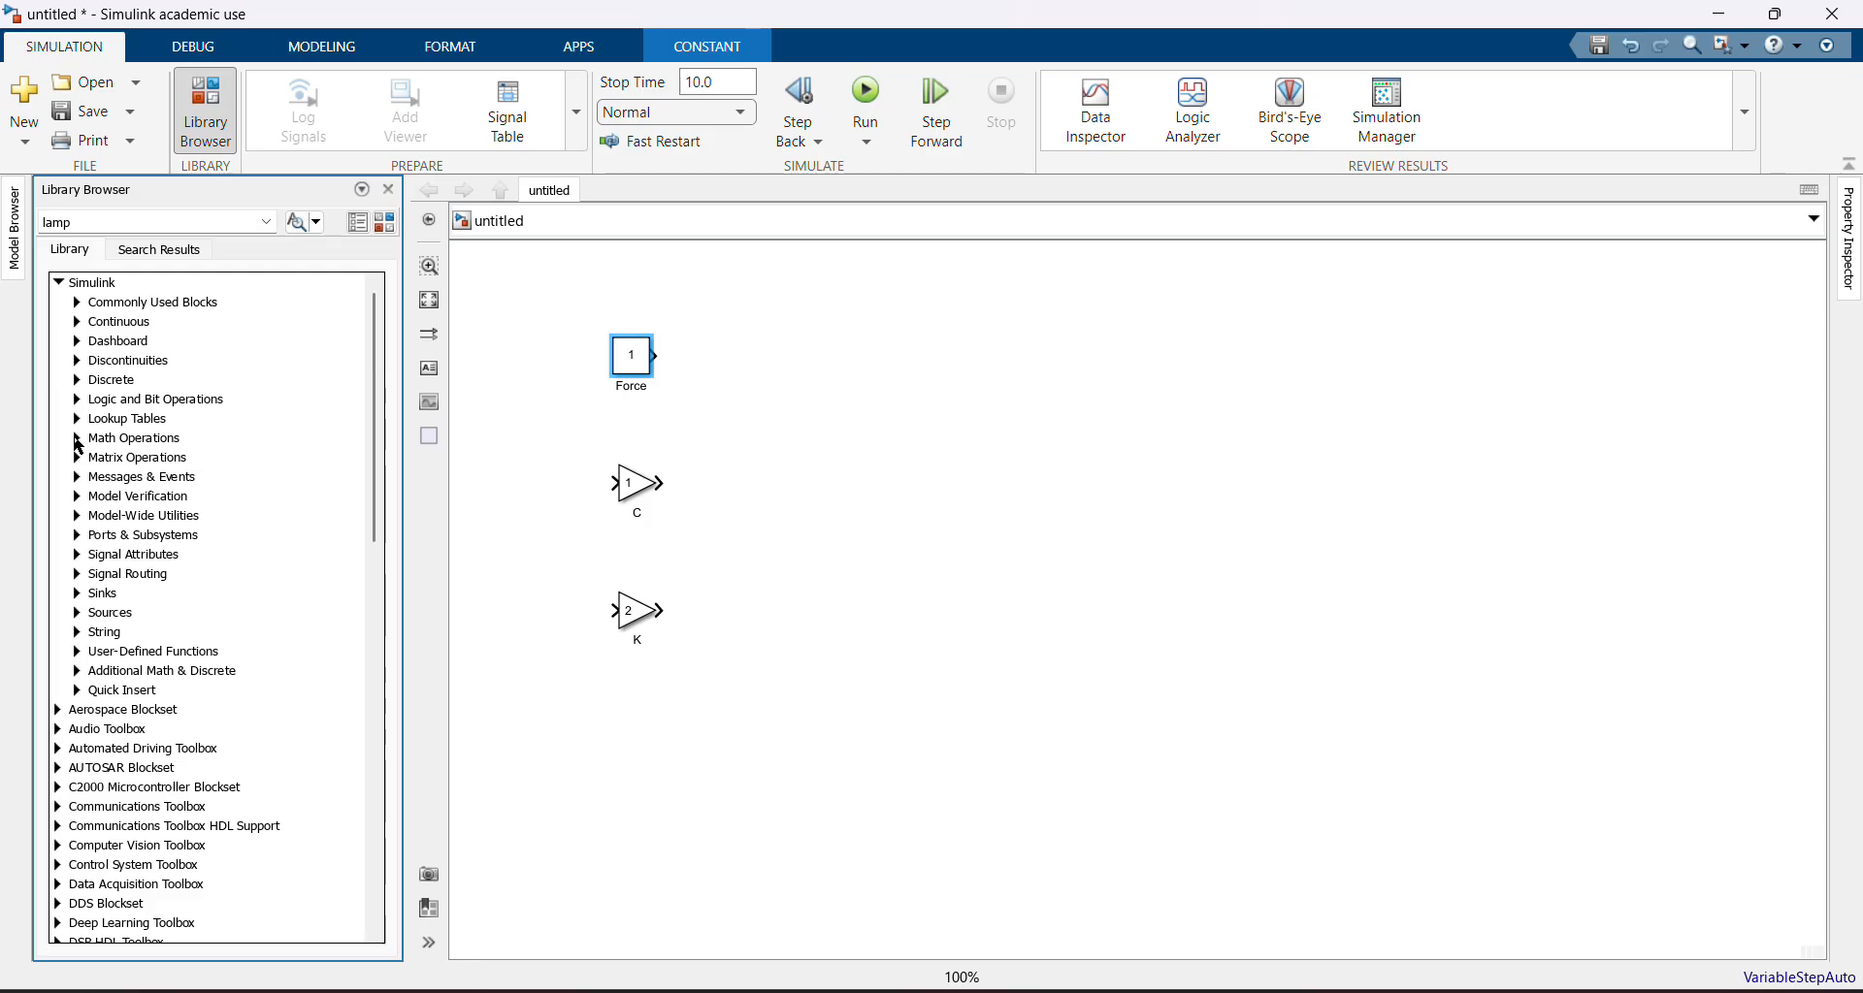
pyautogui.click(79, 440)
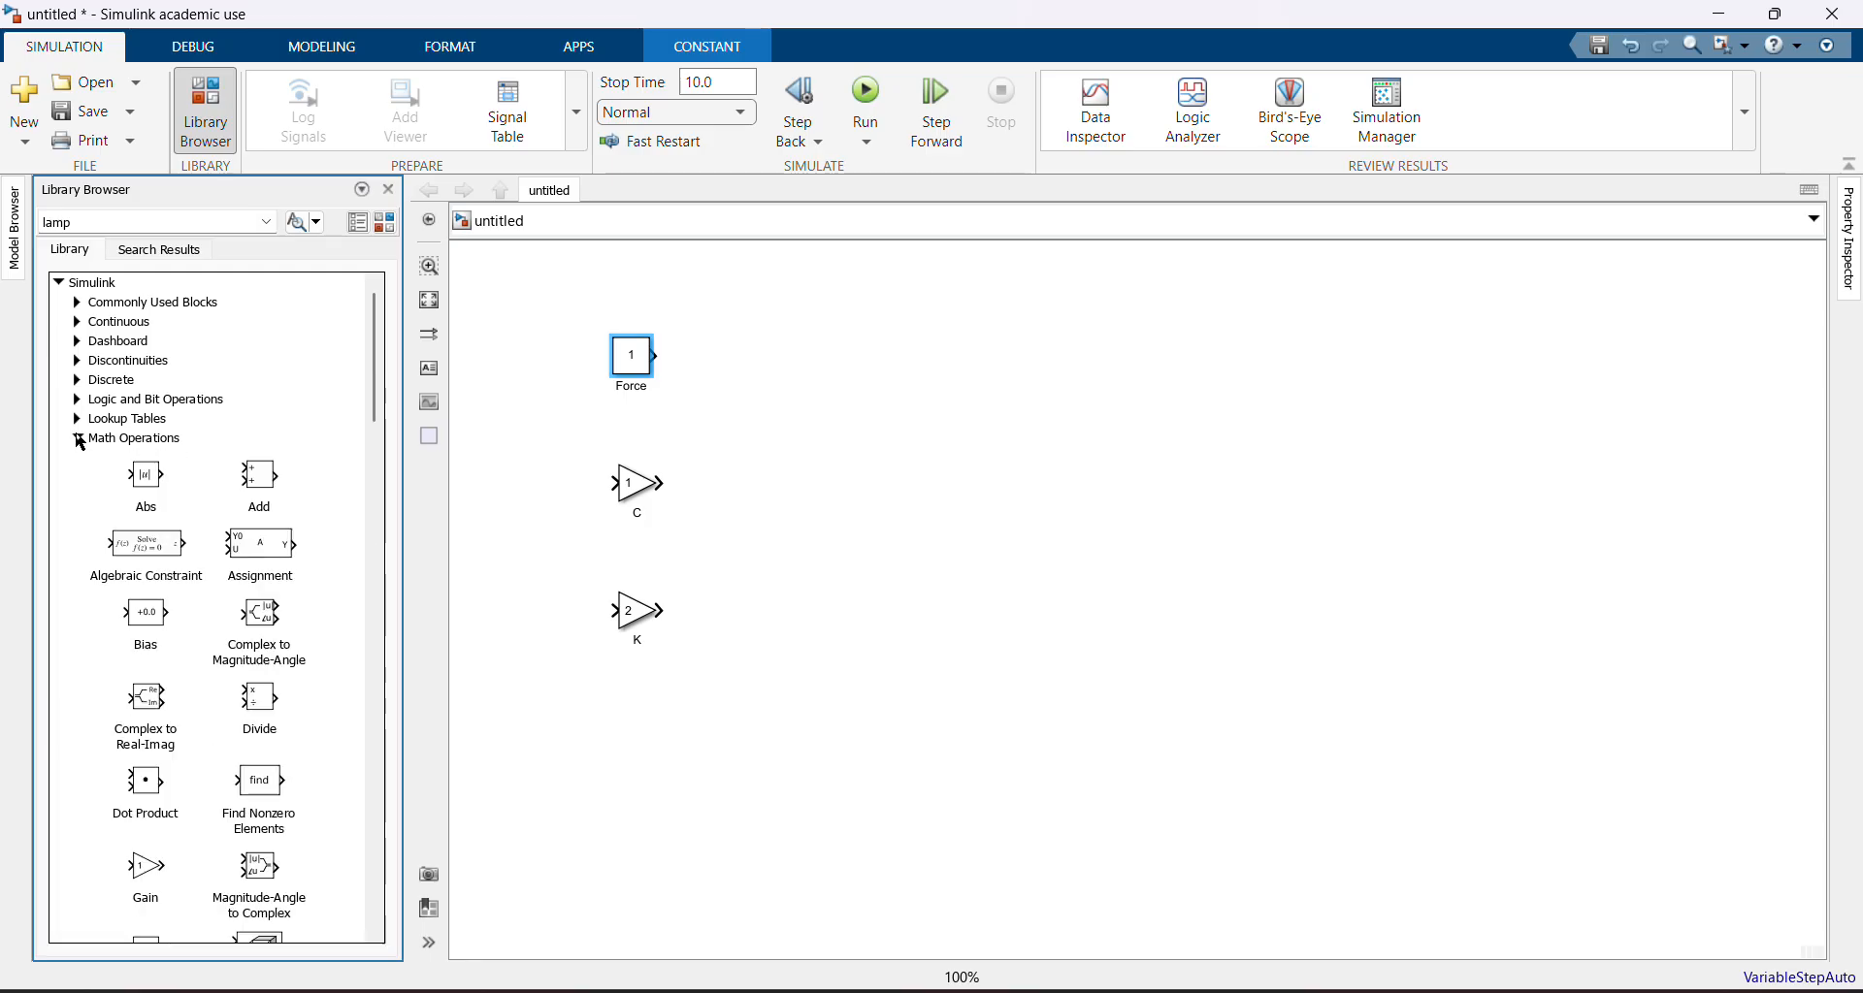
pyautogui.moveTo(379, 395); pyautogui.dragTo(357, 596)
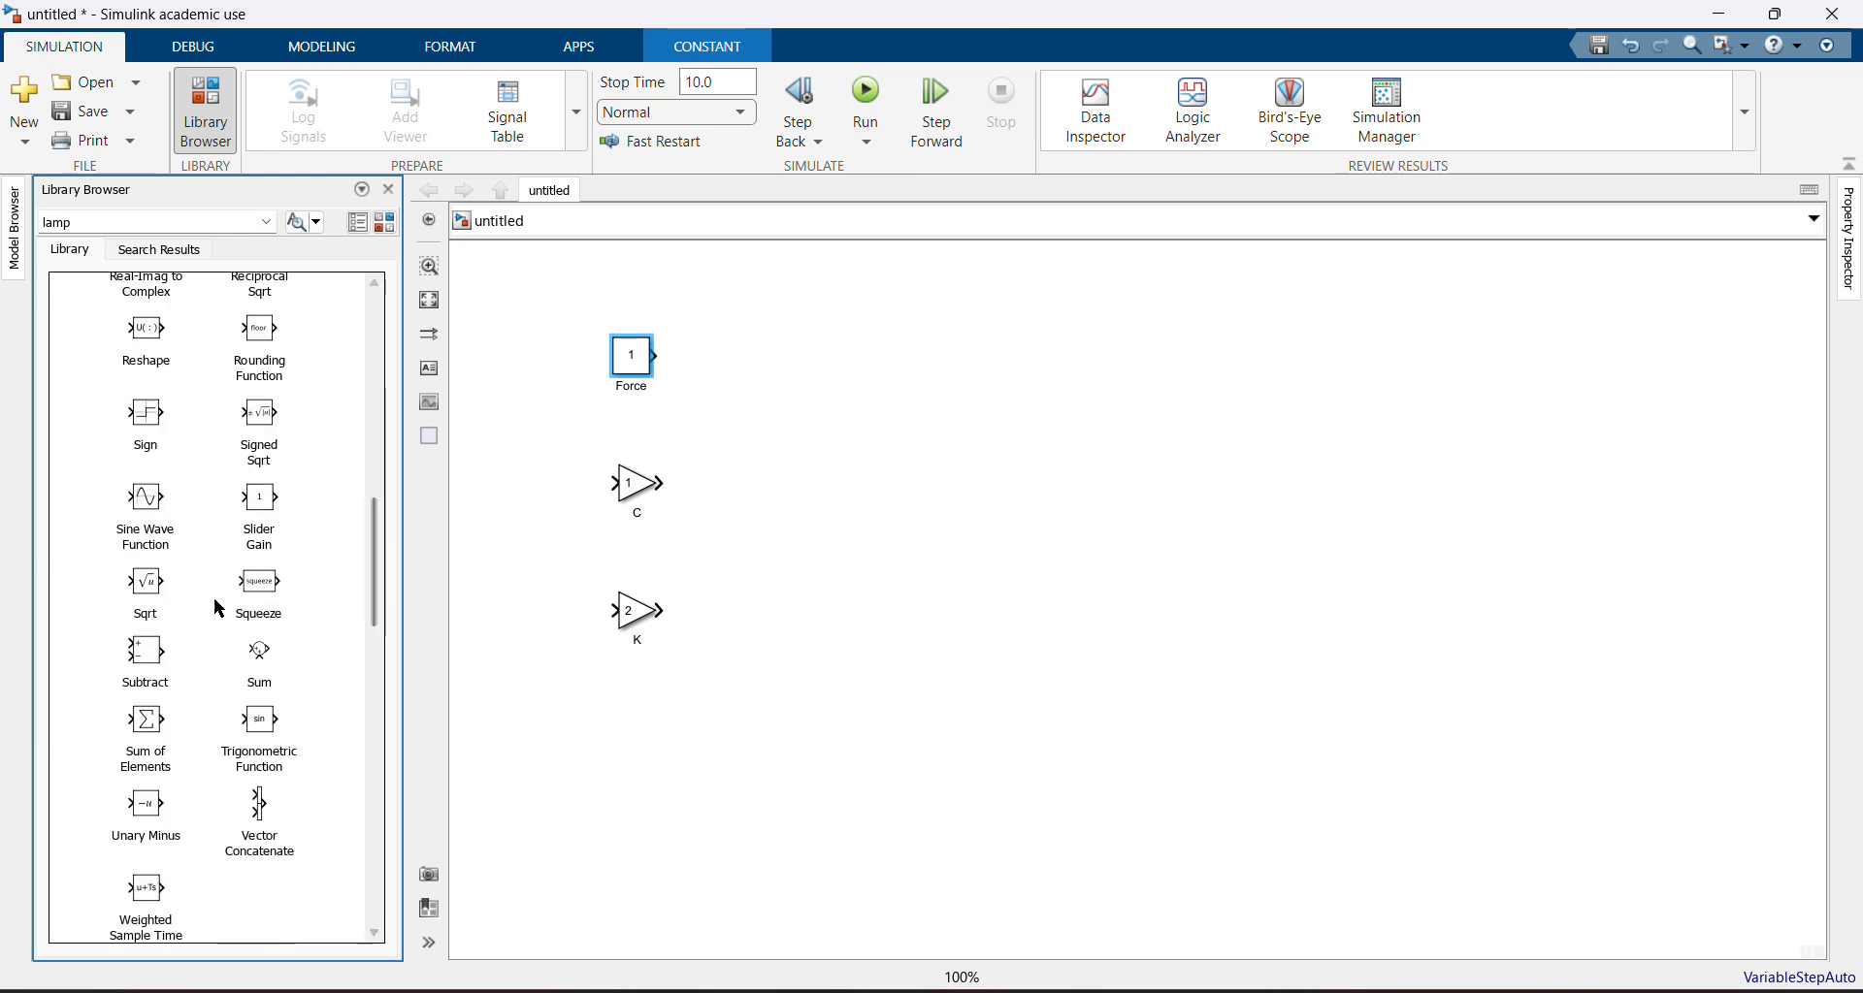
pyautogui.moveTo(151, 664); pyautogui.dragTo(844, 485)
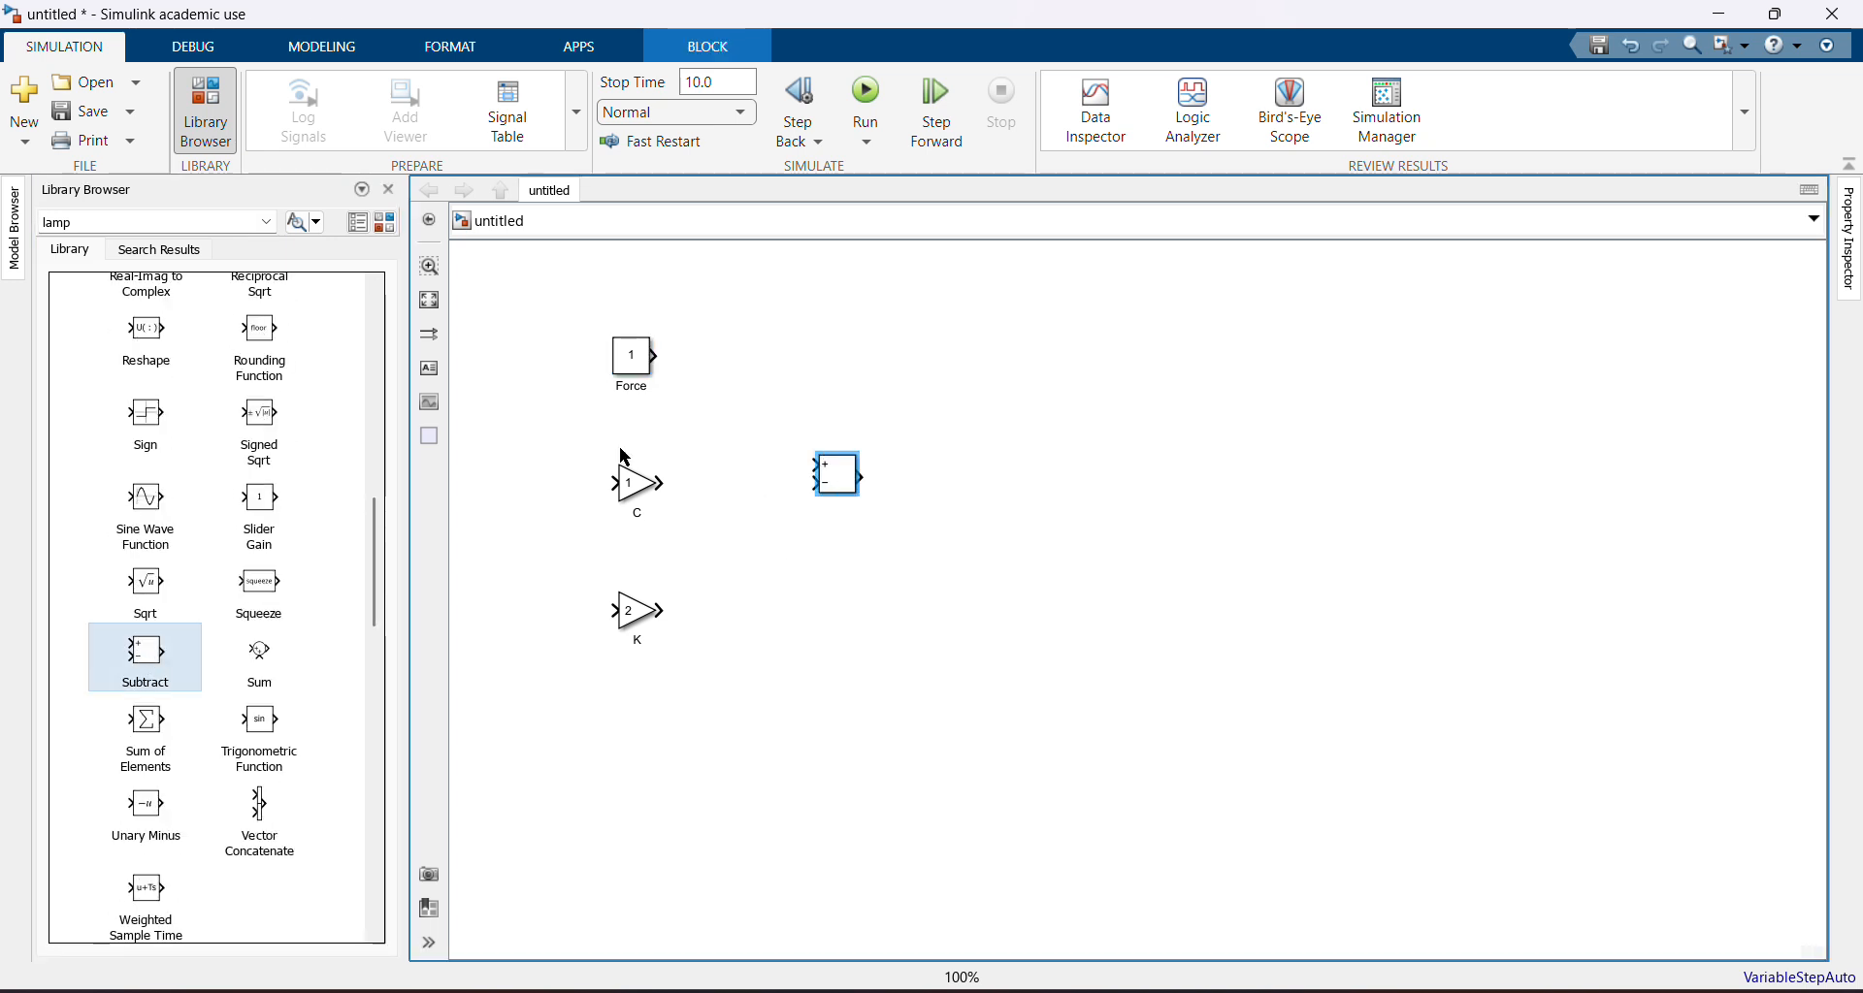
# Set the Subtract block's list of signs to +-- to give it three inputs
pyautogui.click(829, 472)
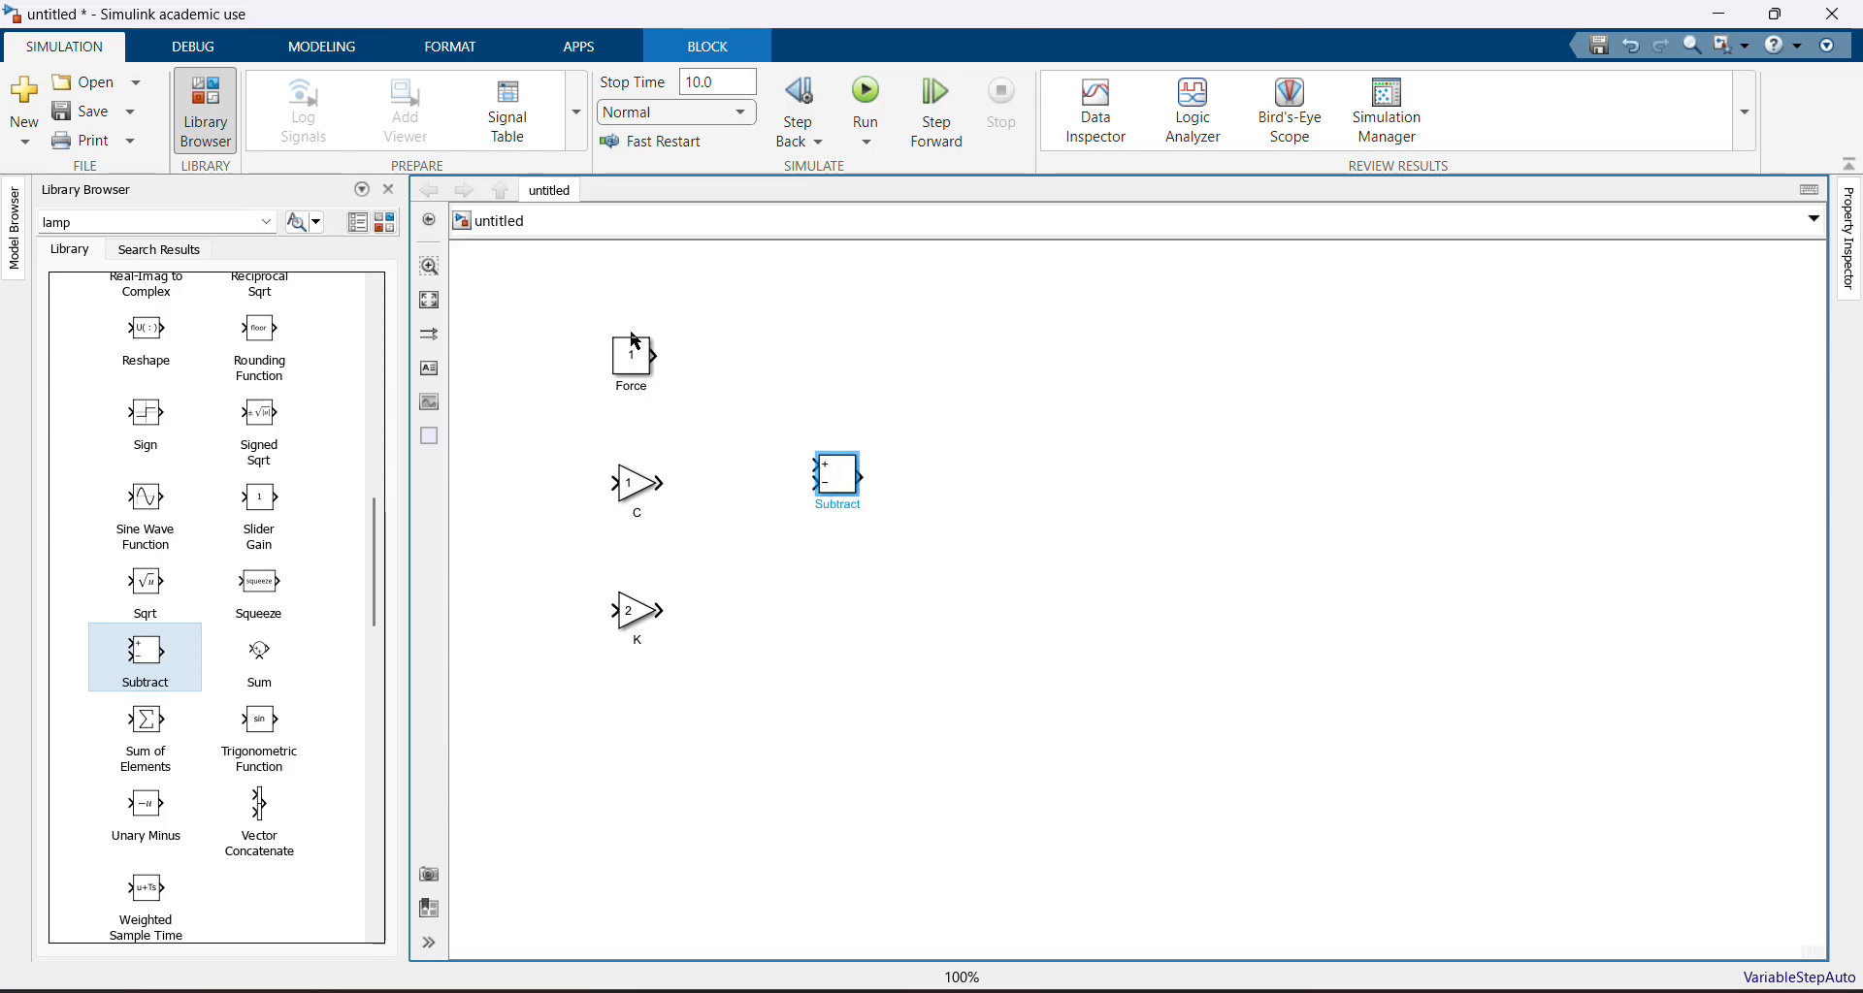
pyautogui.doubleClick(838, 470)
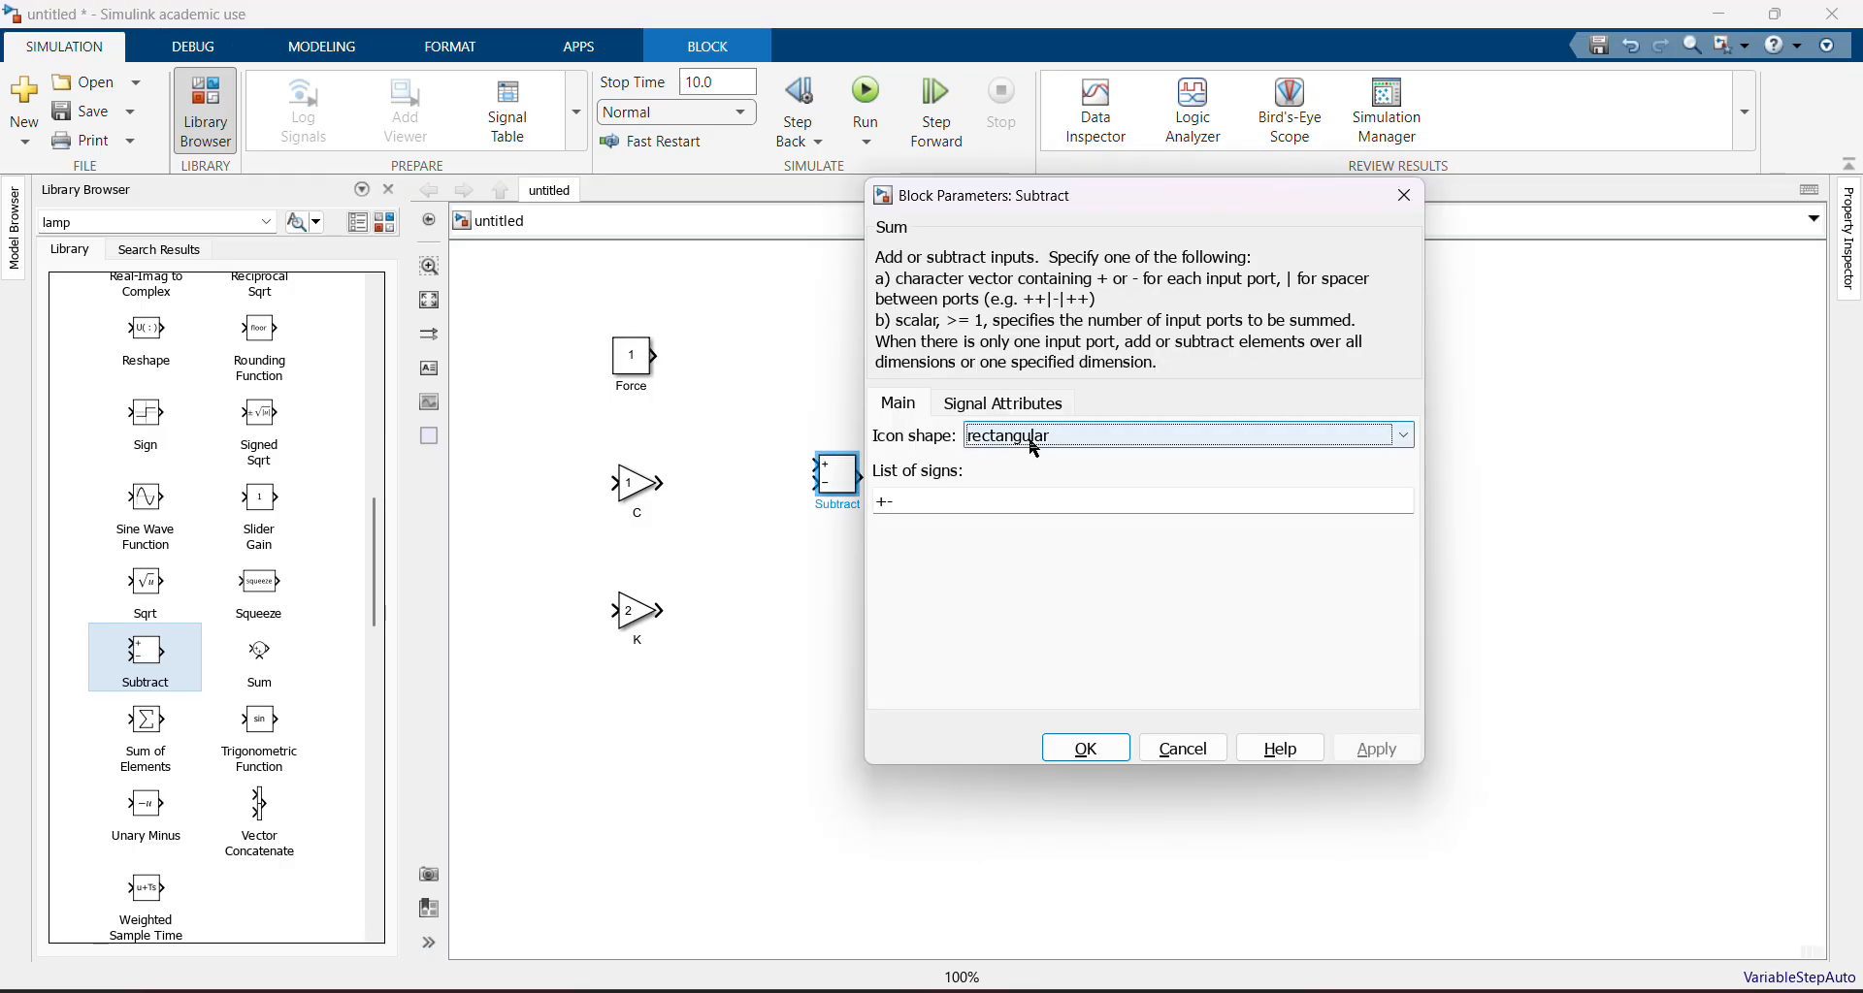
pyautogui.click(918, 507)
pyautogui.click(921, 505)
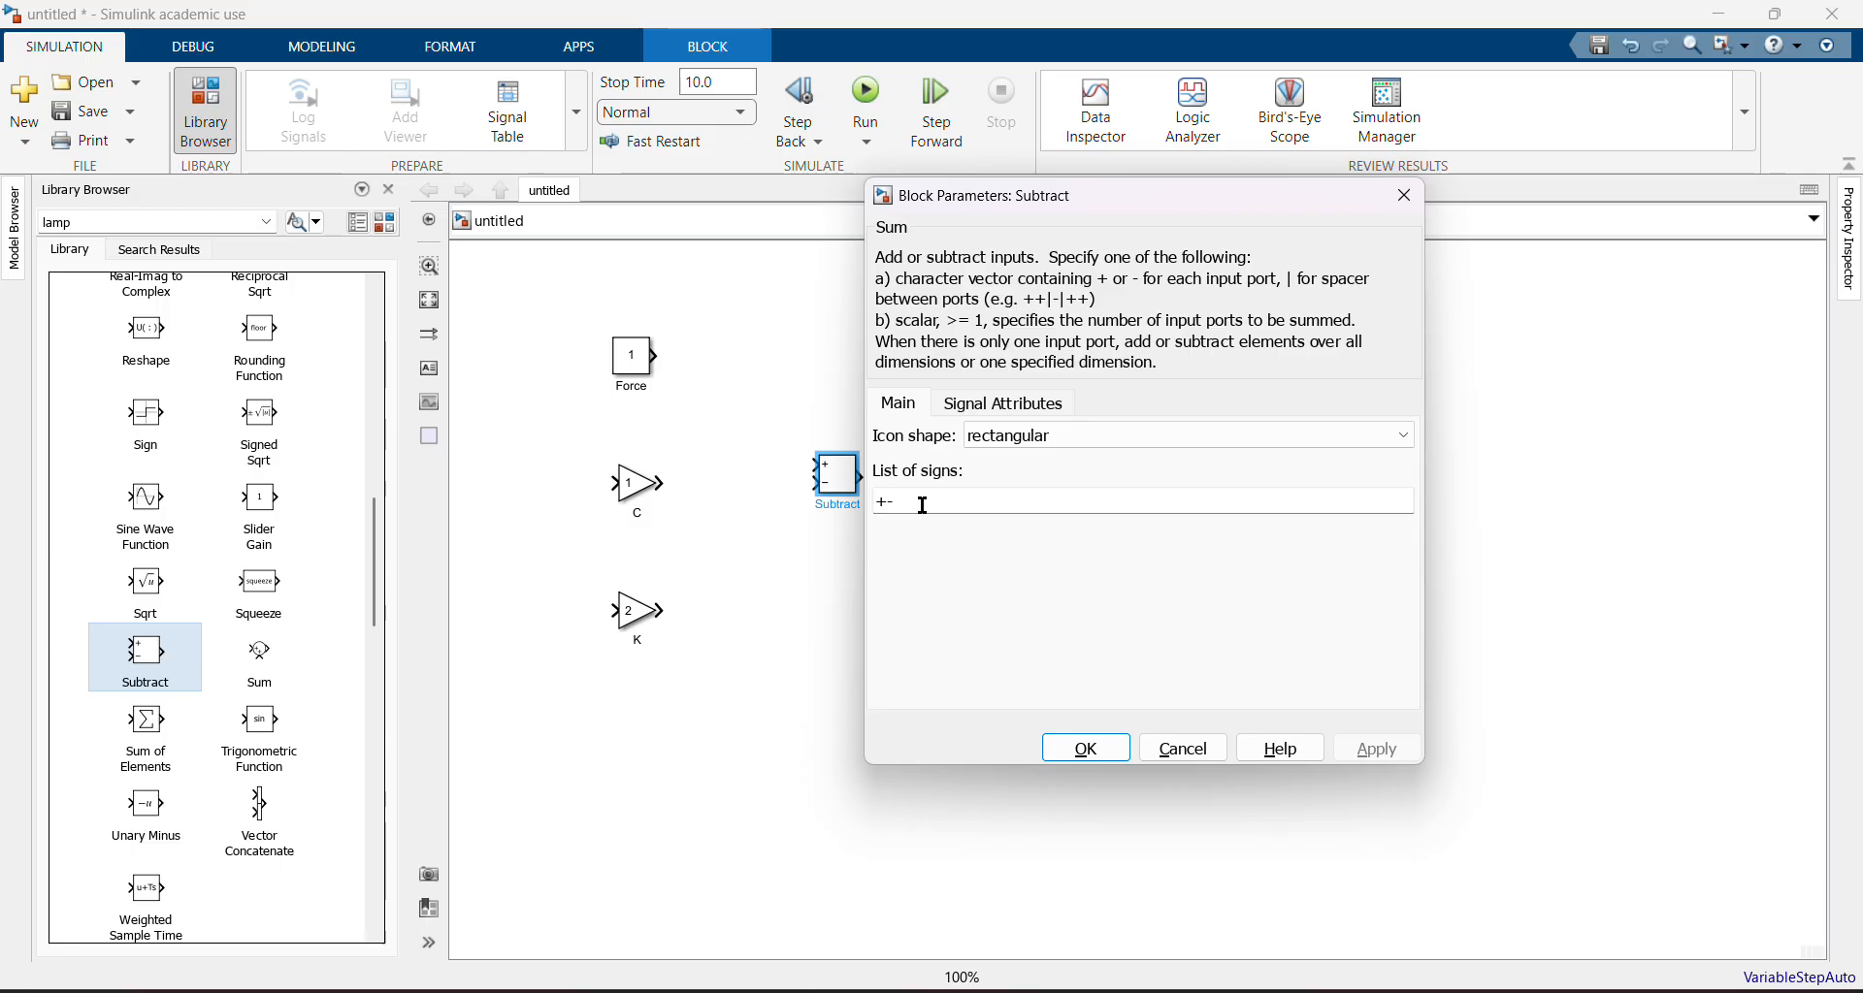
pyautogui.write('-')
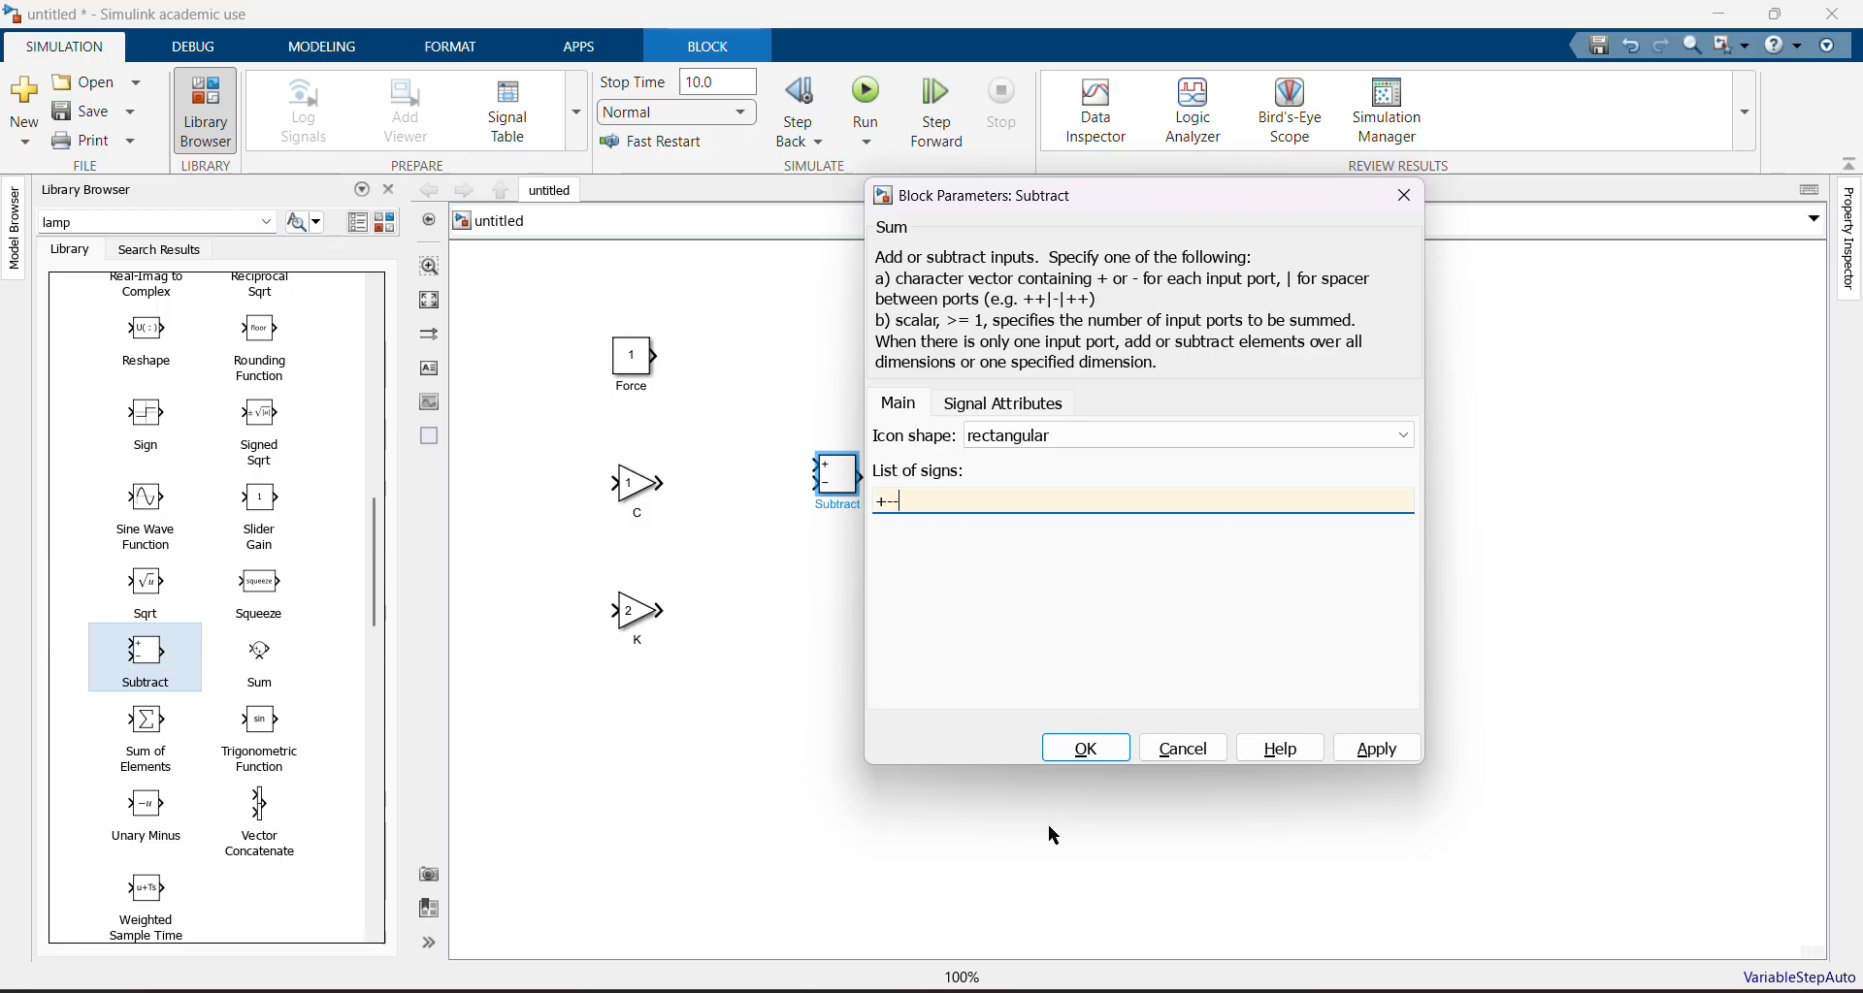
pyautogui.click(1072, 751)
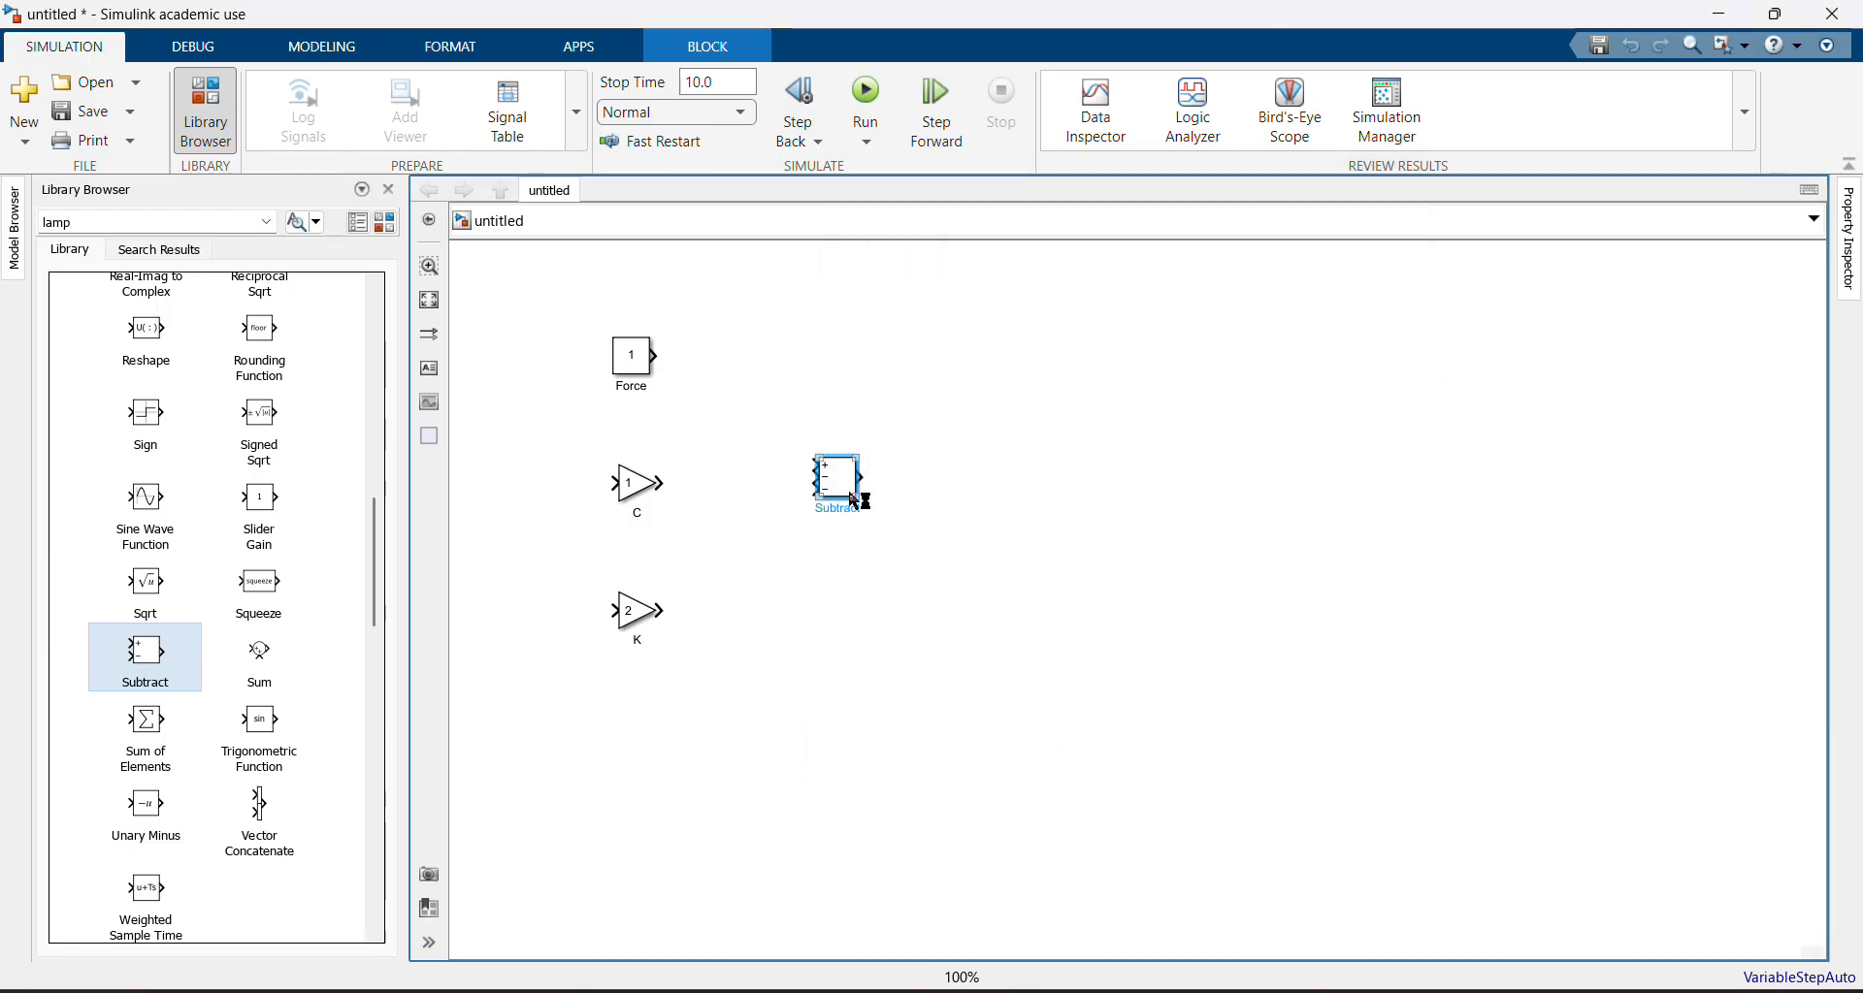
# Enlarge the Subtract block so its three input ports are spaced apart
pyautogui.moveTo(858, 499)
pyautogui.mouseDown()
pyautogui.moveTo(879, 514)
pyautogui.moveTo(835, 480)
pyautogui.mouseUp()
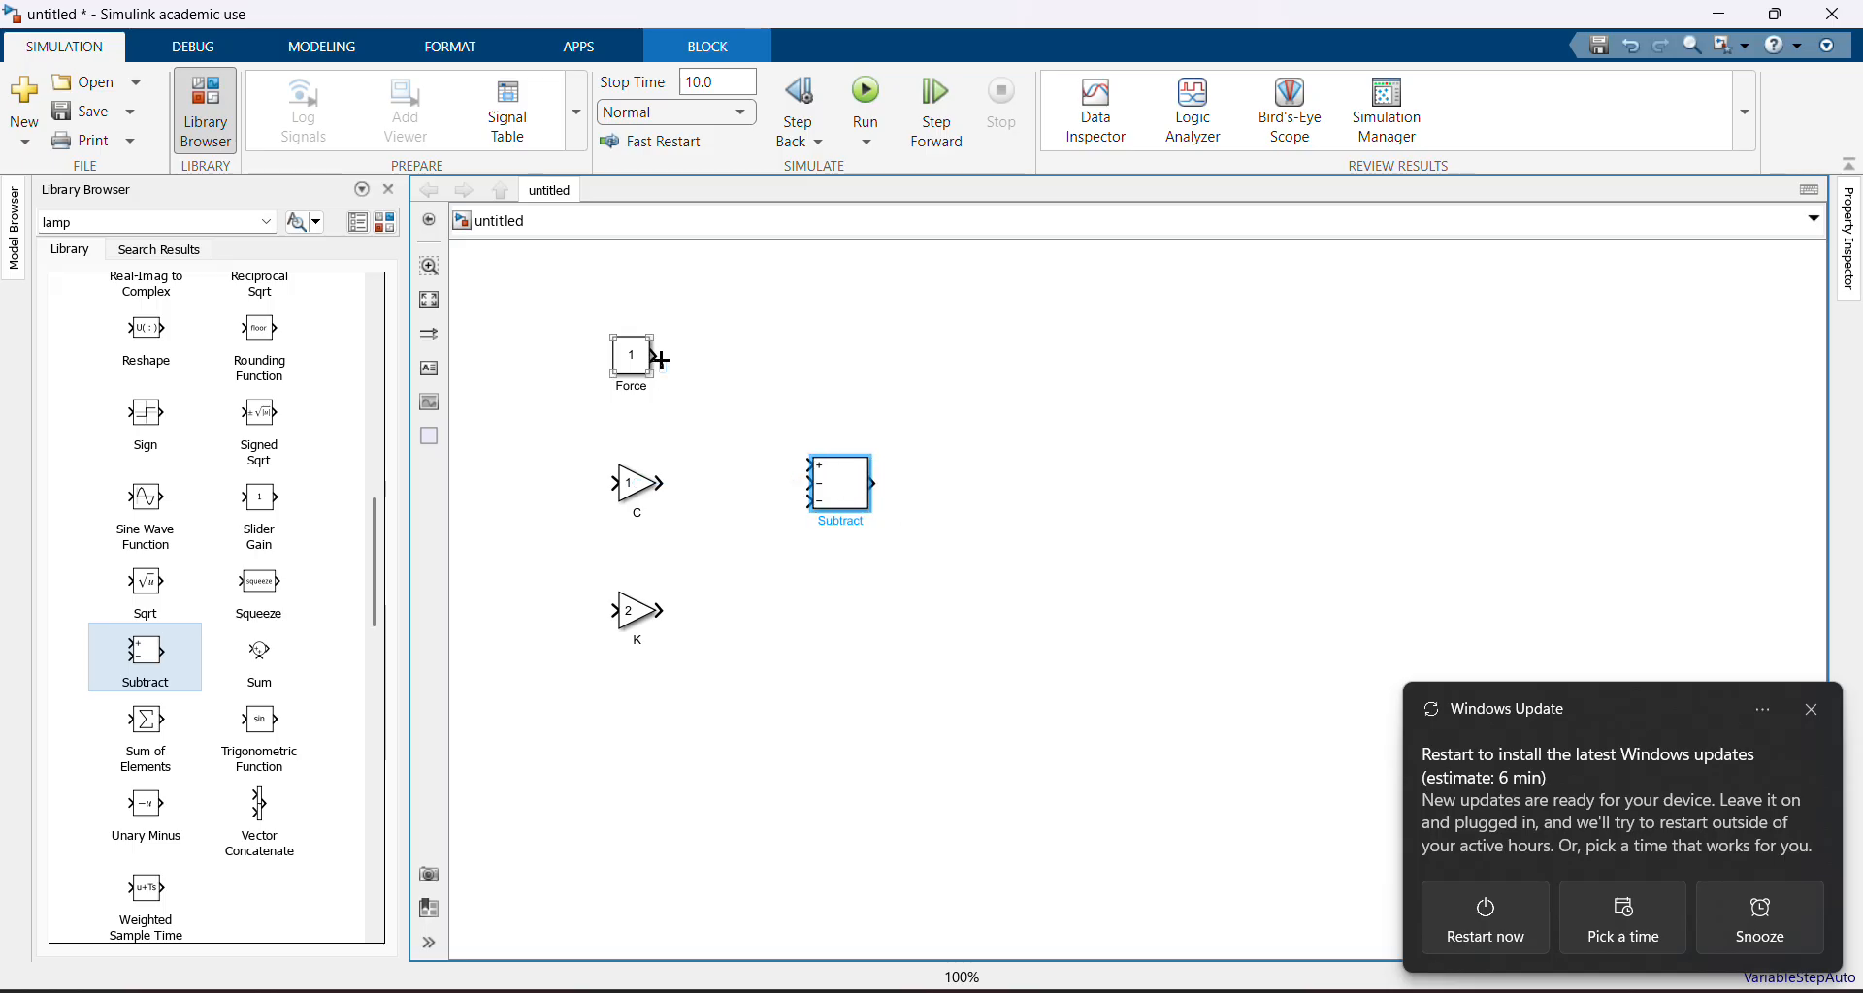
pyautogui.hotkey('alt', 'Tab')
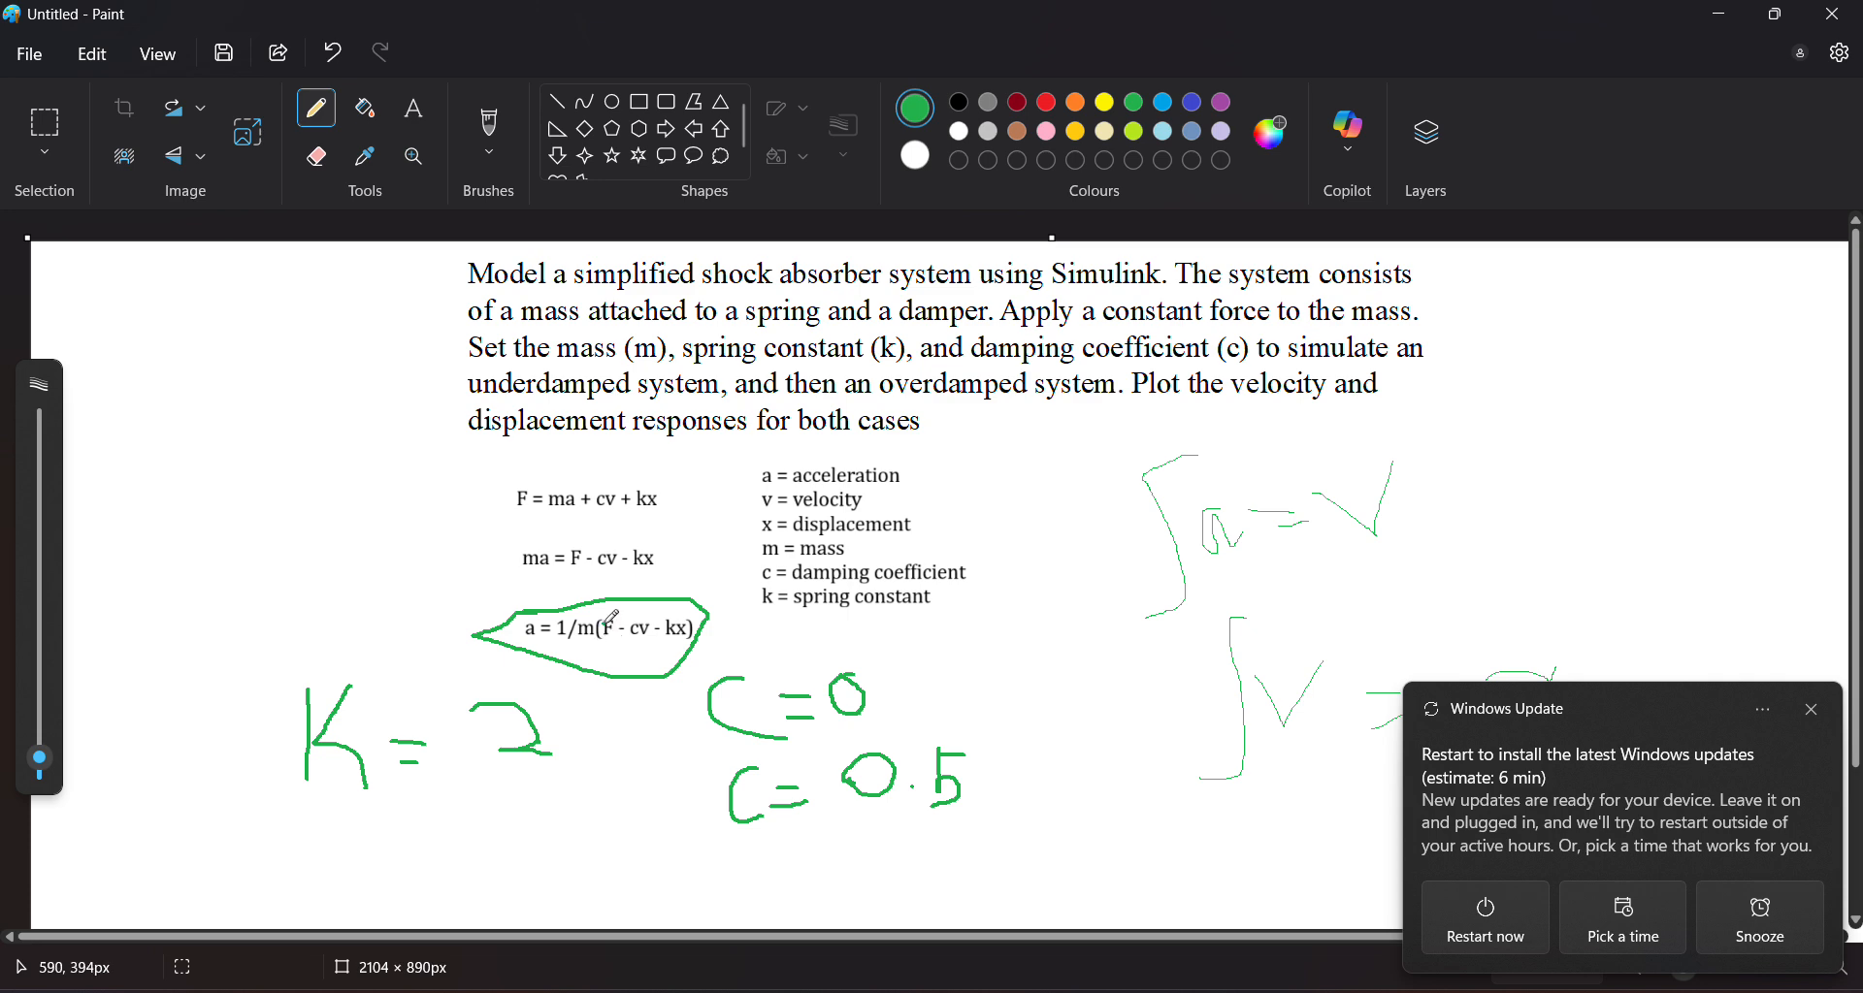
pyautogui.hotkey('alt', 'Tab')
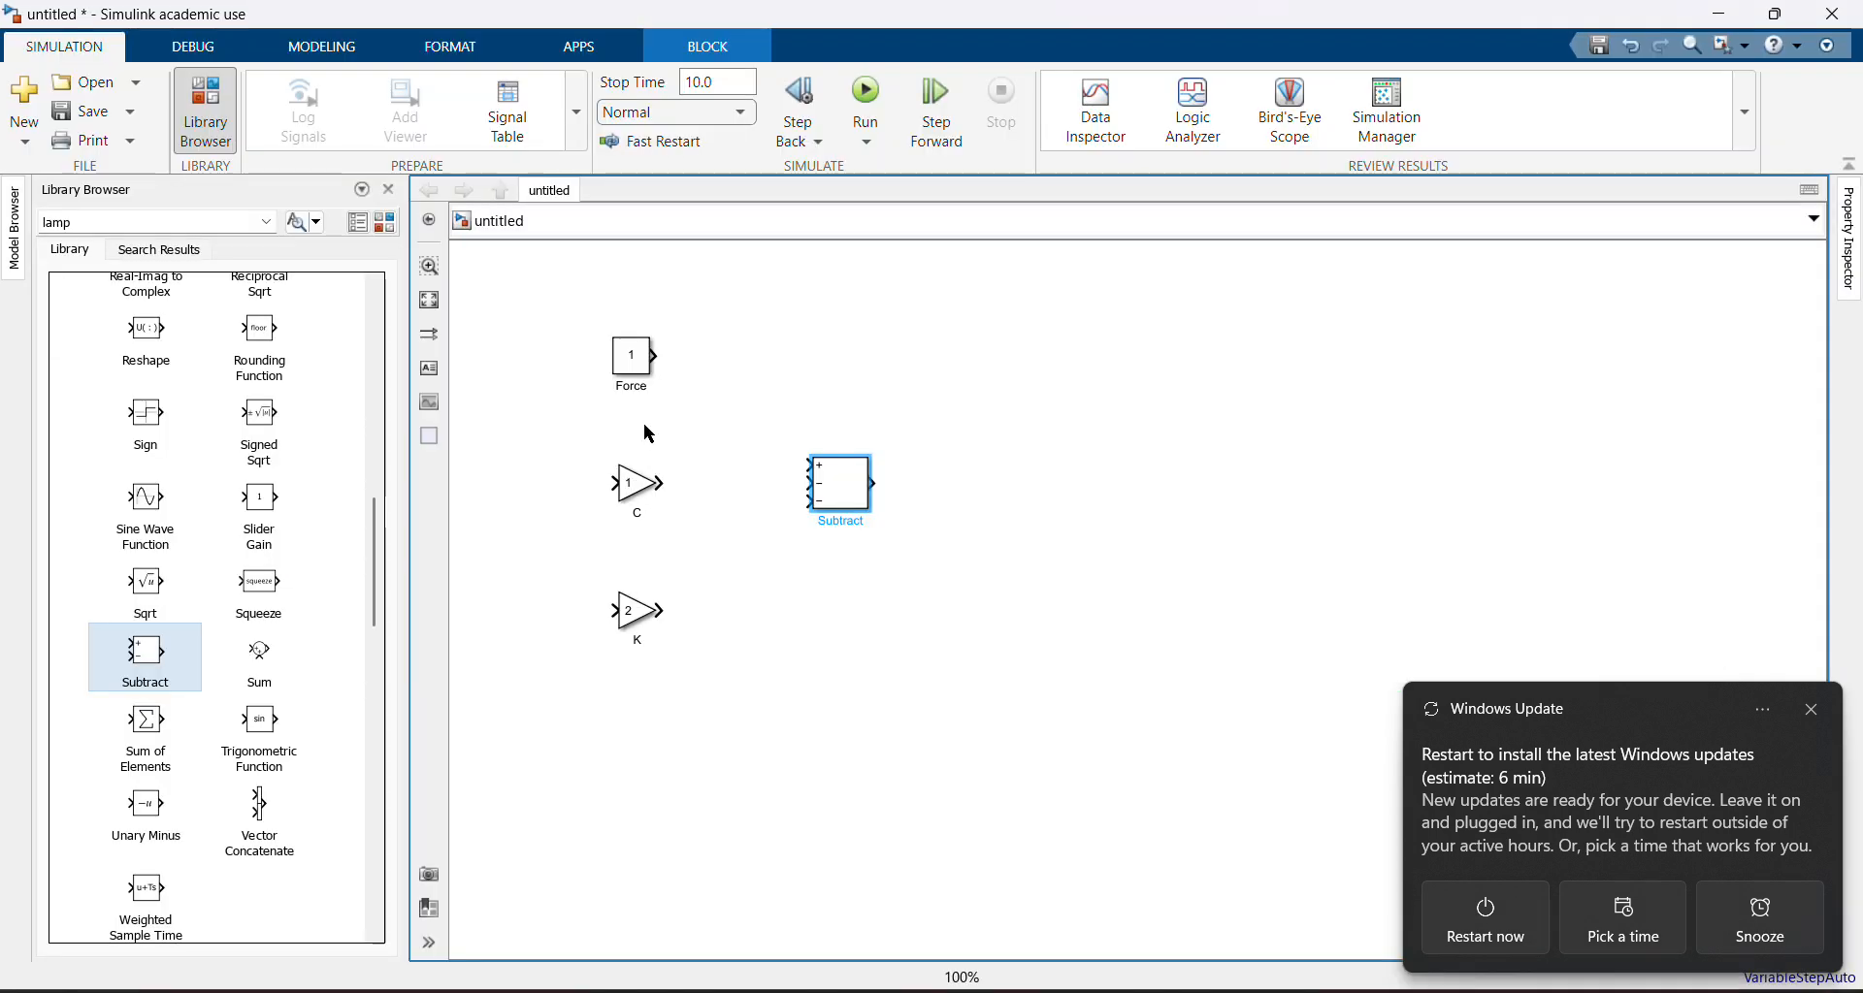
# Connect Force to the Subtract block's plus input and C and K to its two minus inputs
pyautogui.click(659, 358)
pyautogui.click(806, 477)
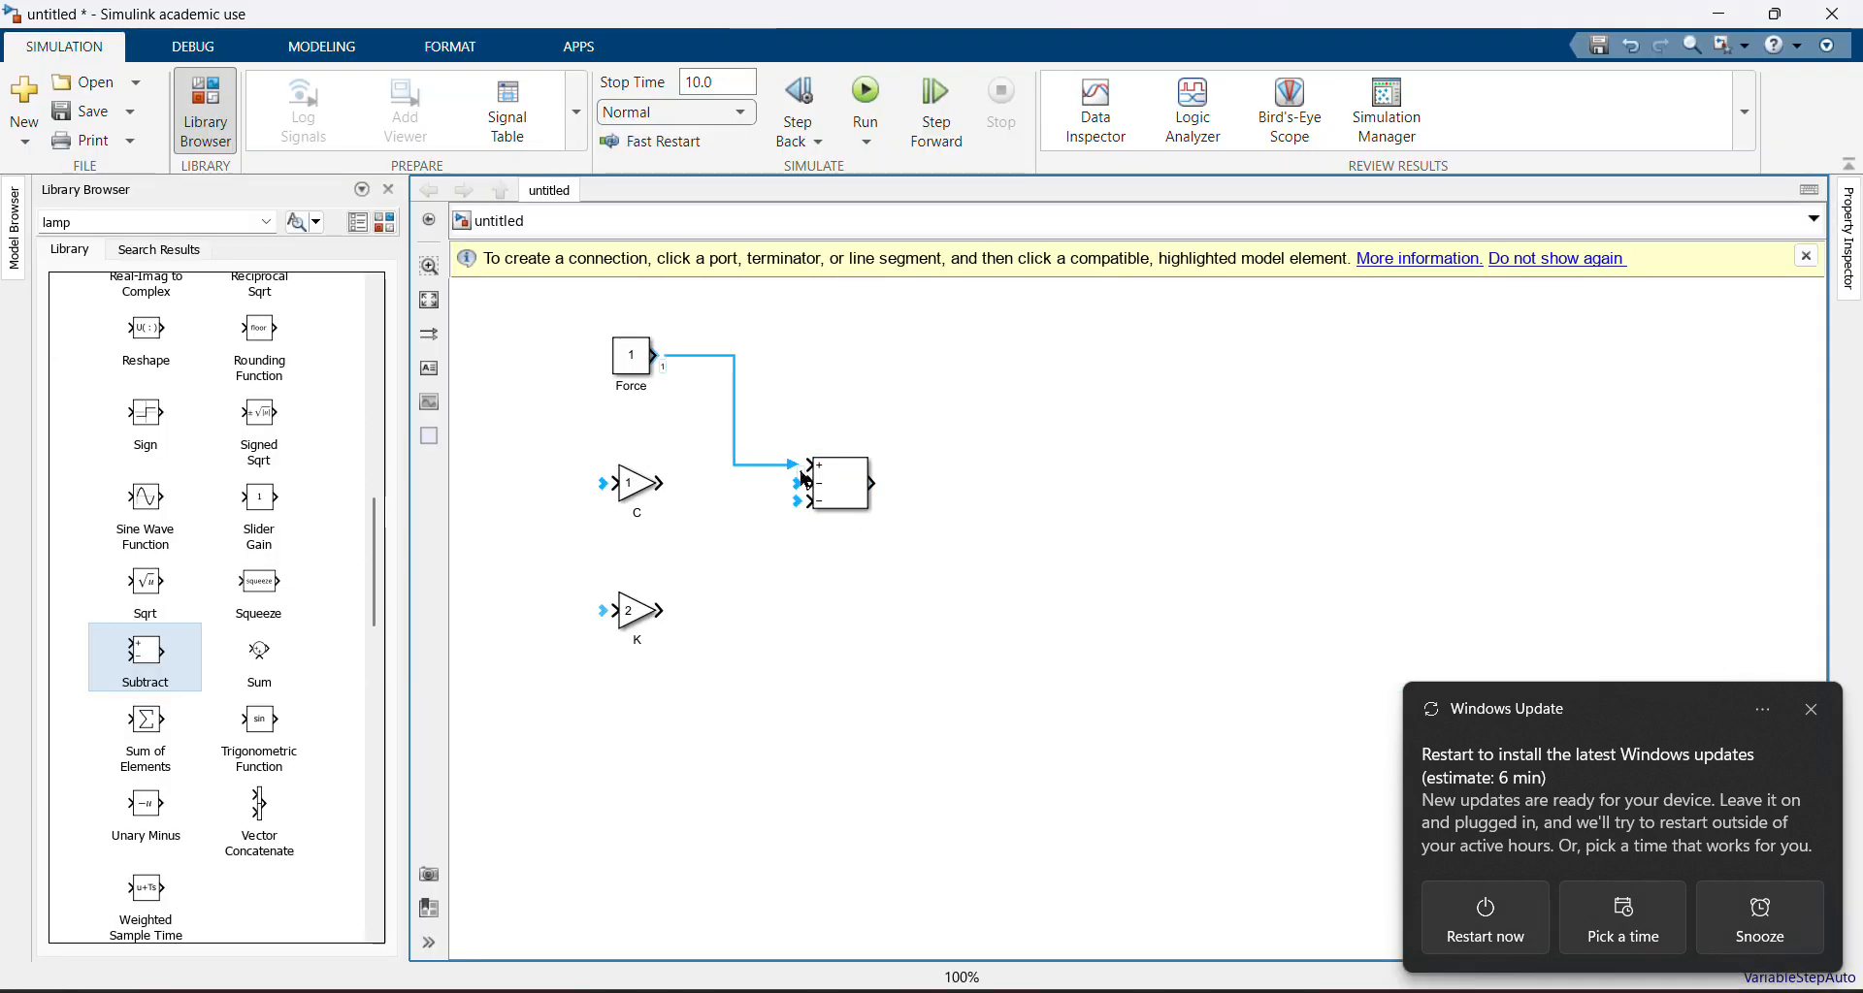
pyautogui.click(666, 486)
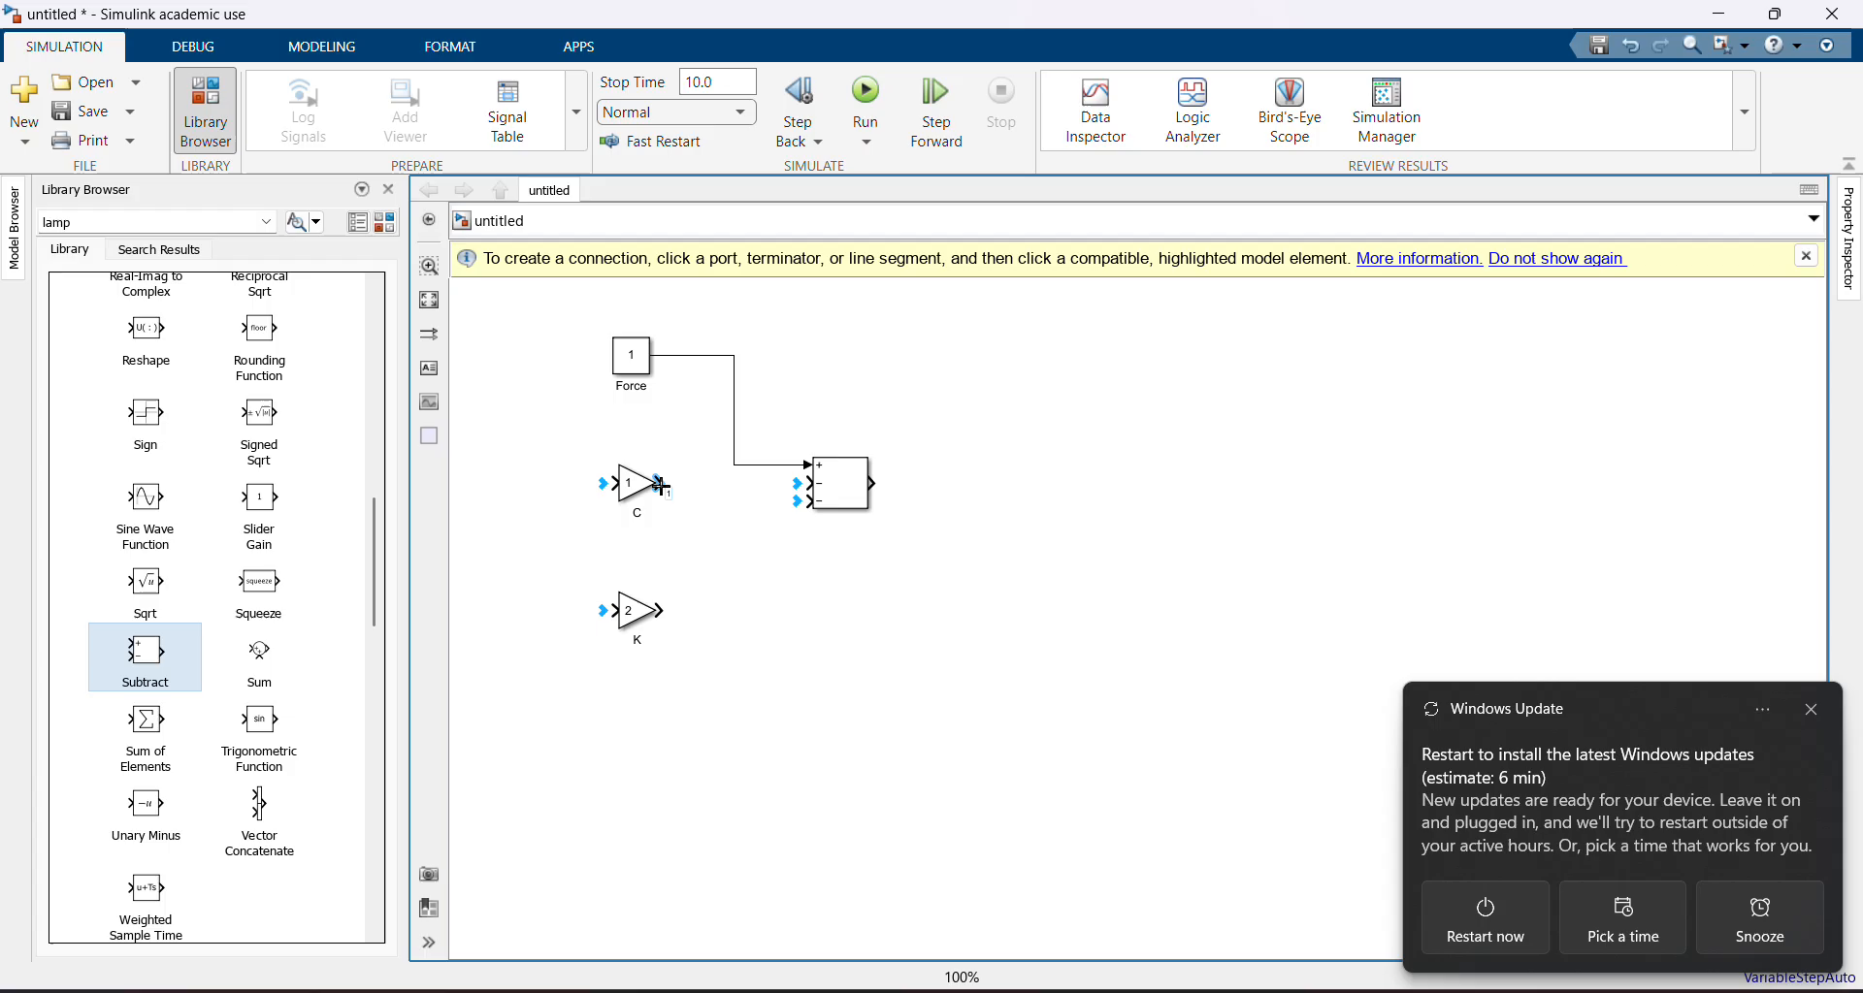
pyautogui.click(797, 480)
pyautogui.click(667, 612)
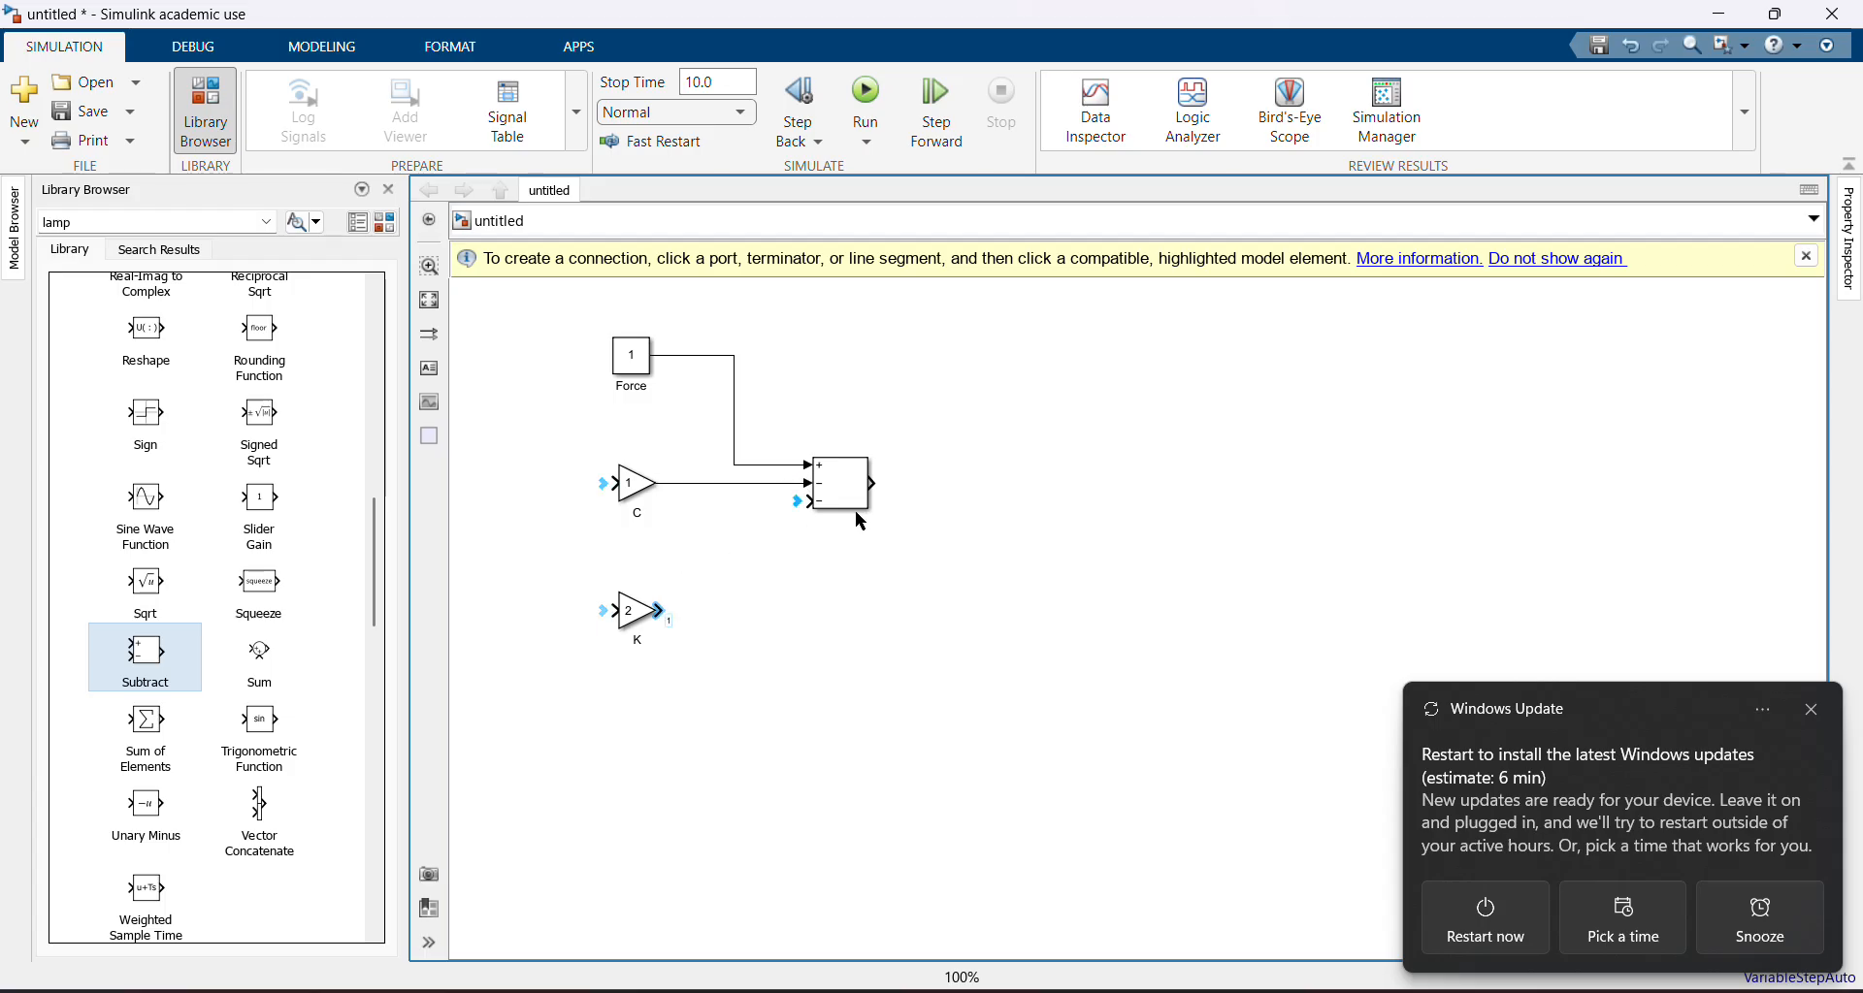
pyautogui.click(802, 502)
pyautogui.click(1808, 709)
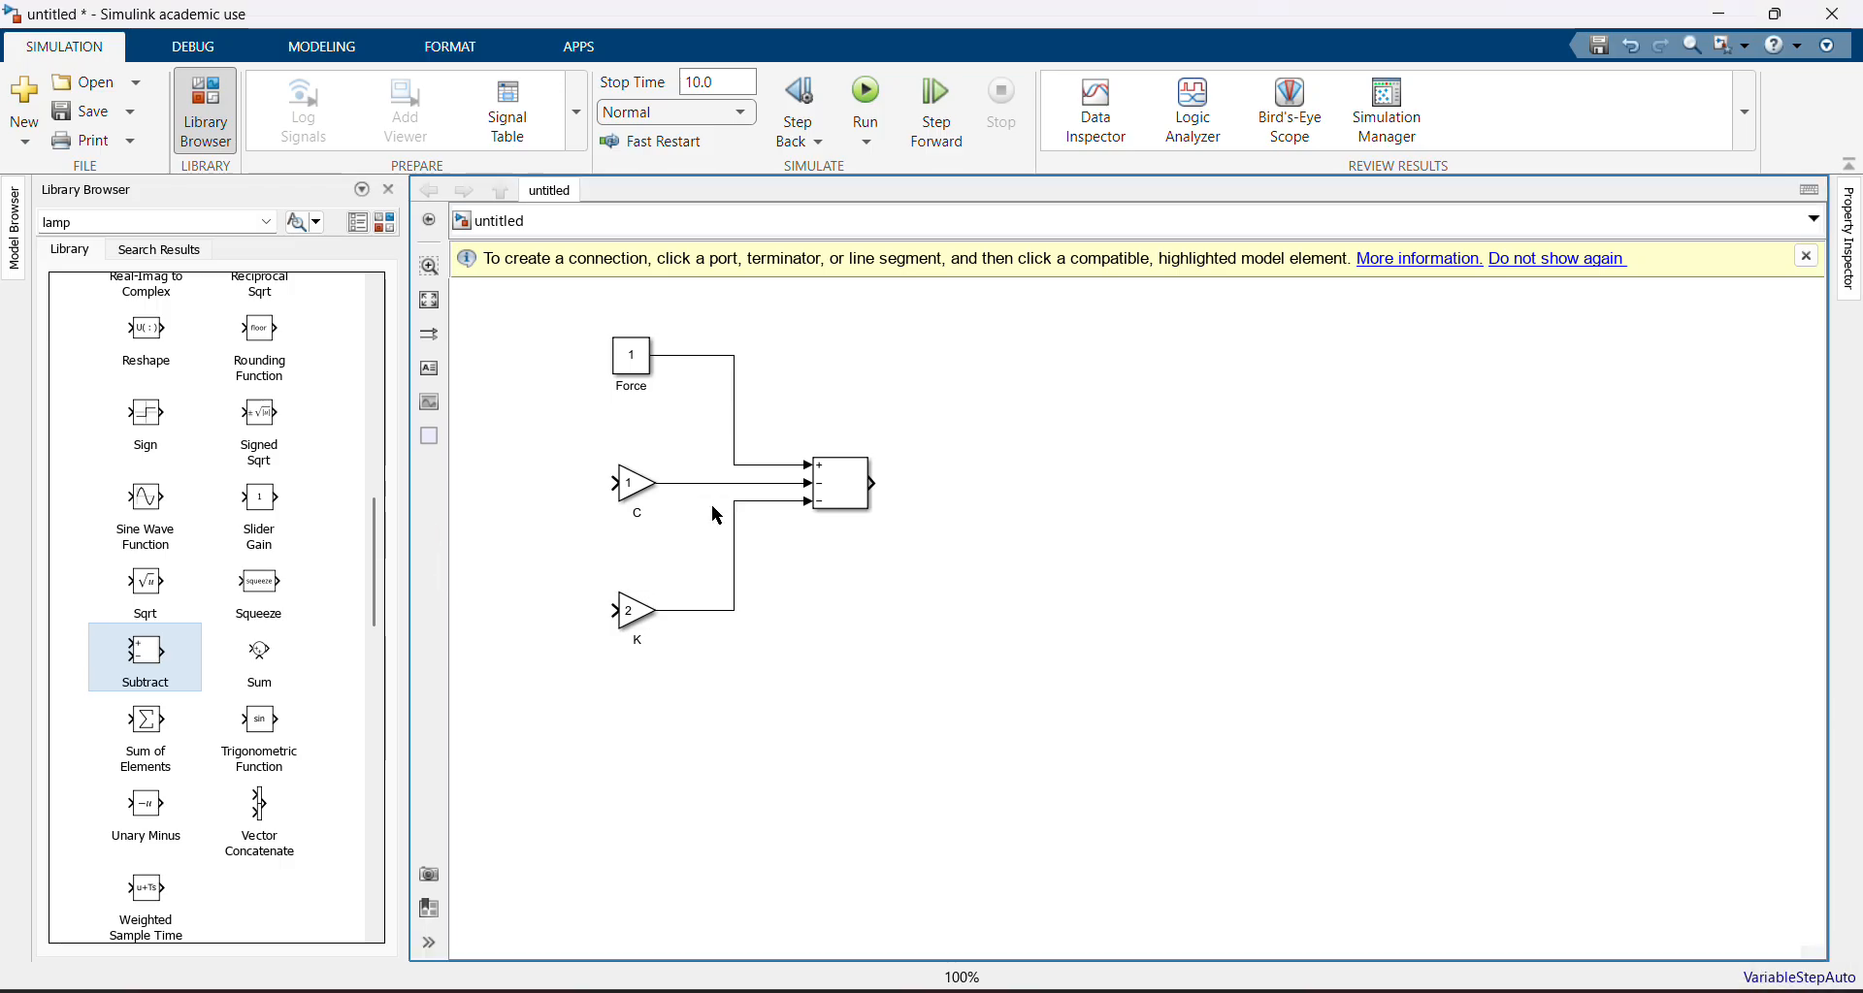
# Add a Gain block from Commonly Used Blocks to the right of the Subtract block
pyautogui.hotkey('alt', 'Tab')
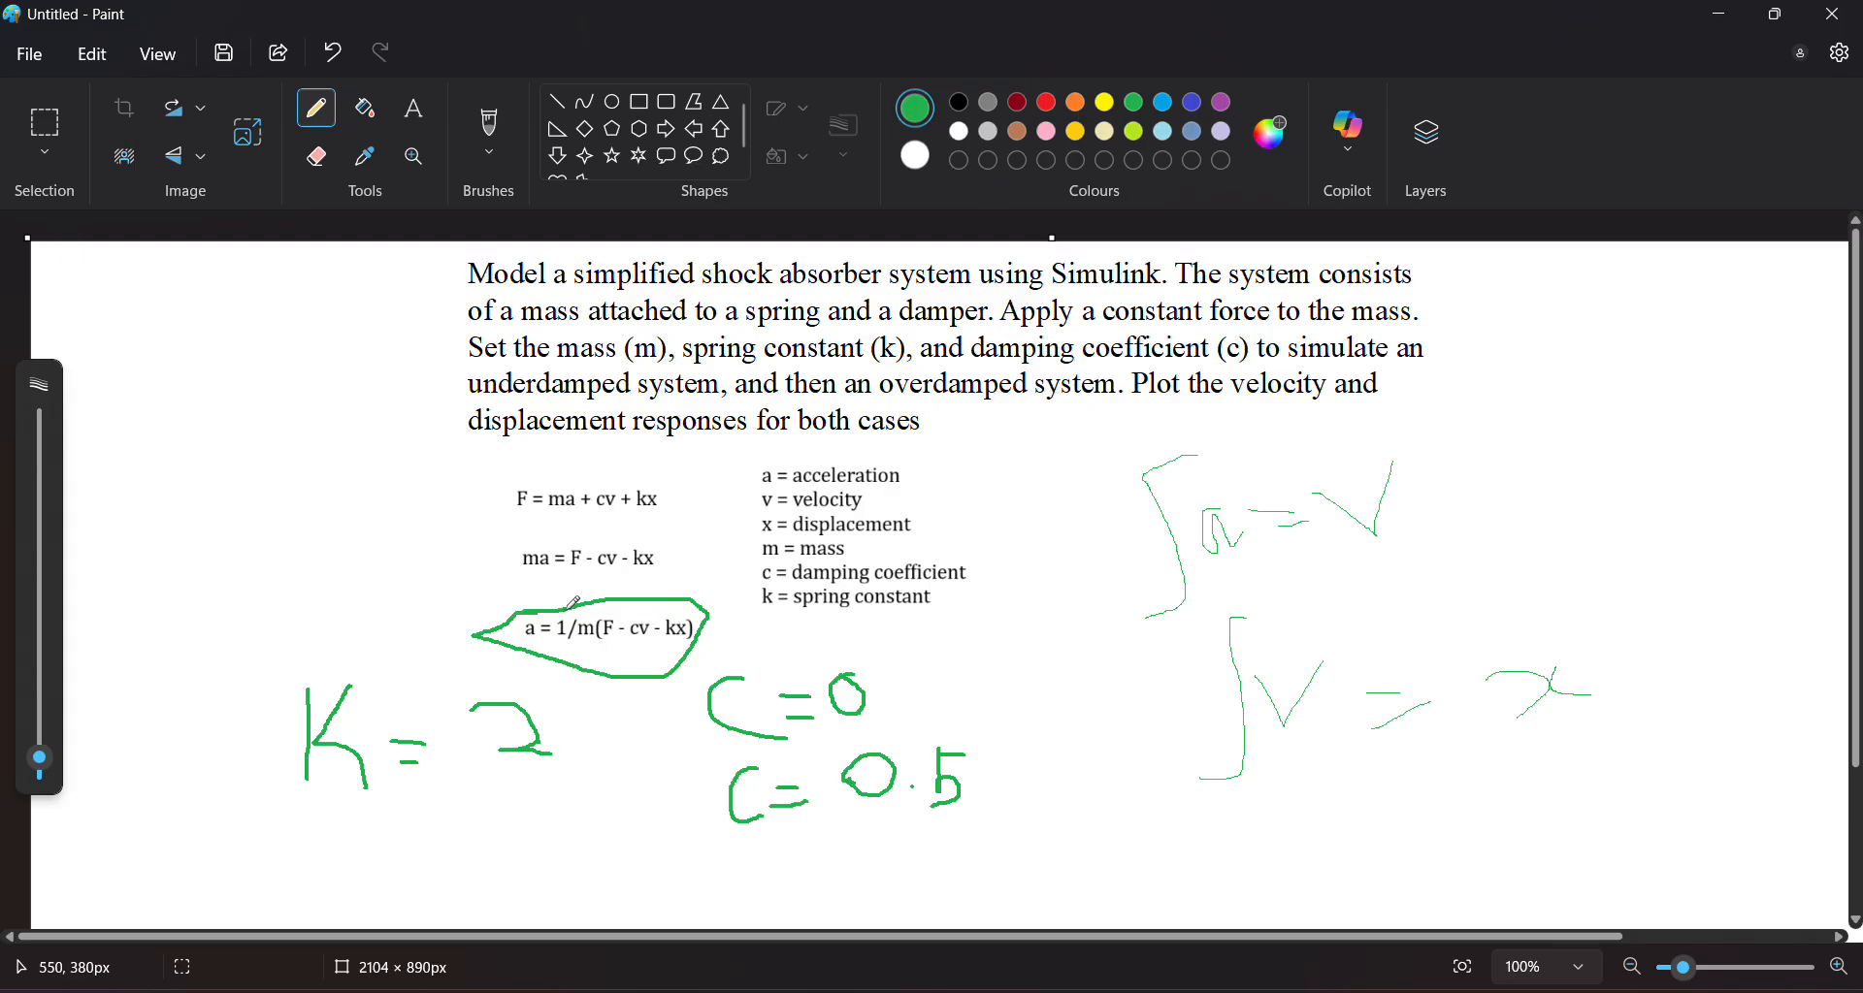
pyautogui.hotkey('alt', 'Tab')
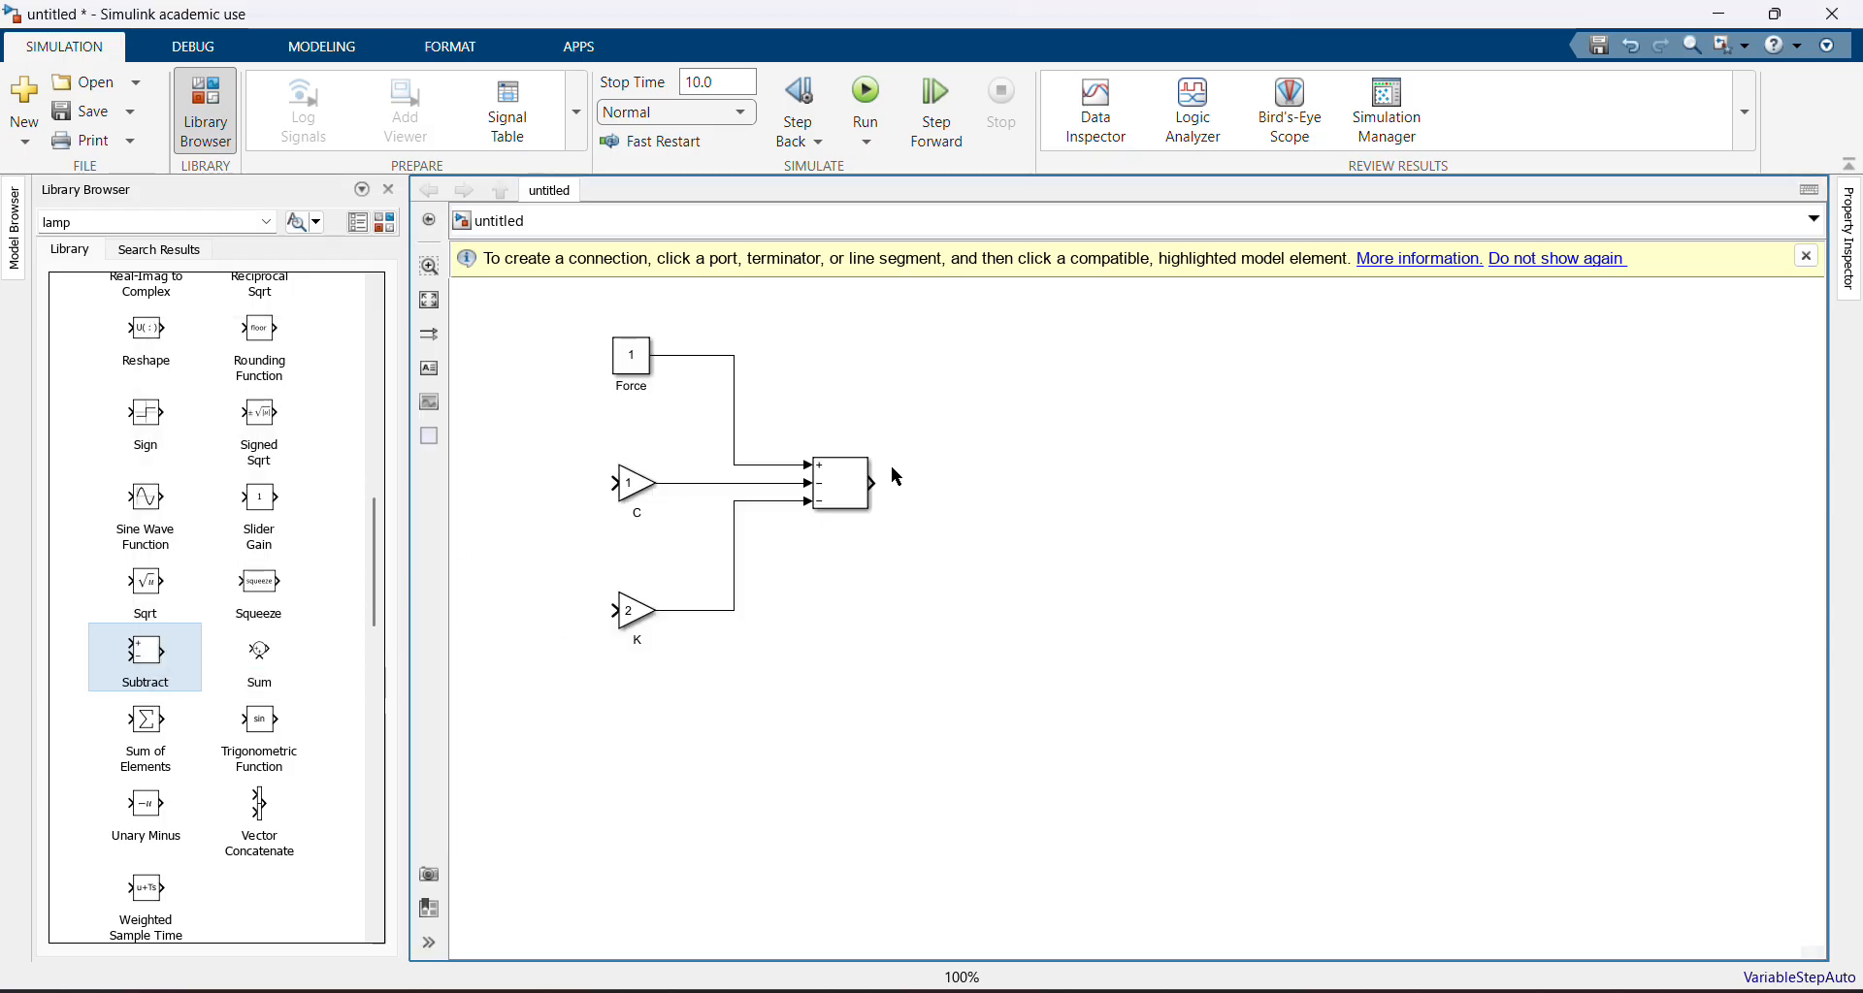
pyautogui.moveTo(374, 559); pyautogui.dragTo(369, 325)
pyautogui.click(78, 437)
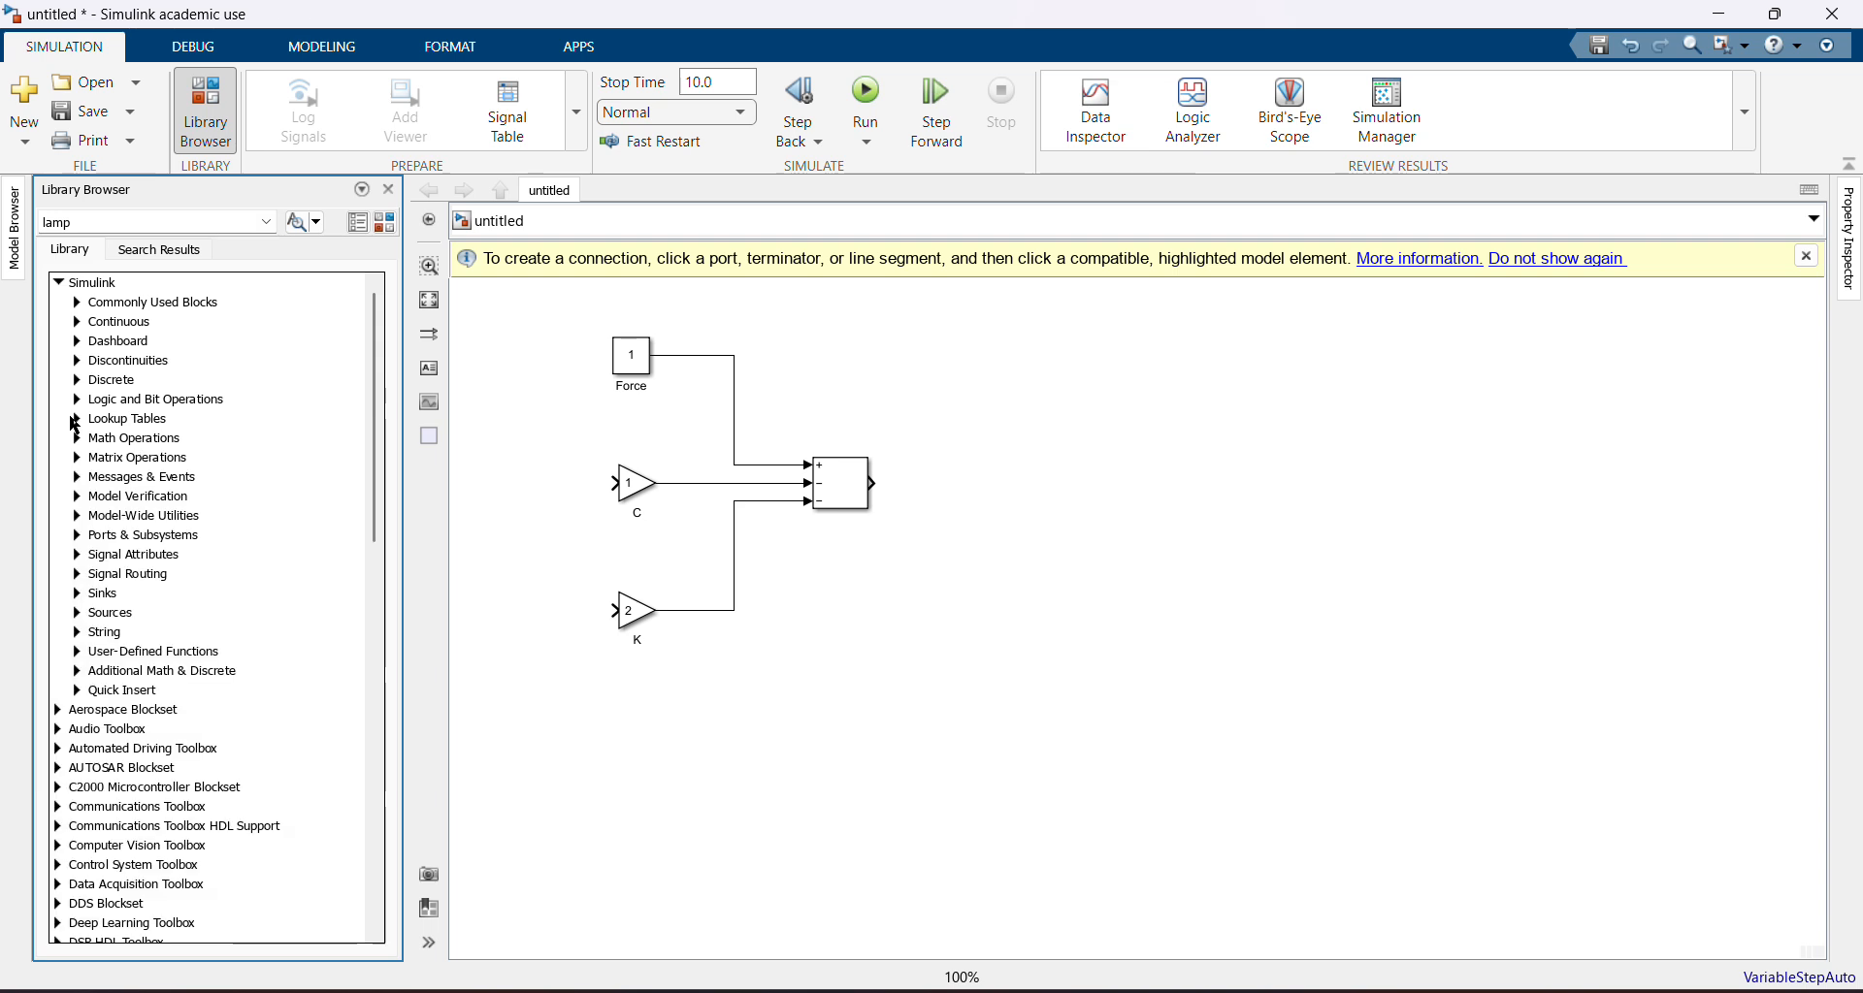
pyautogui.click(78, 302)
pyautogui.moveTo(278, 594); pyautogui.dragTo(959, 485)
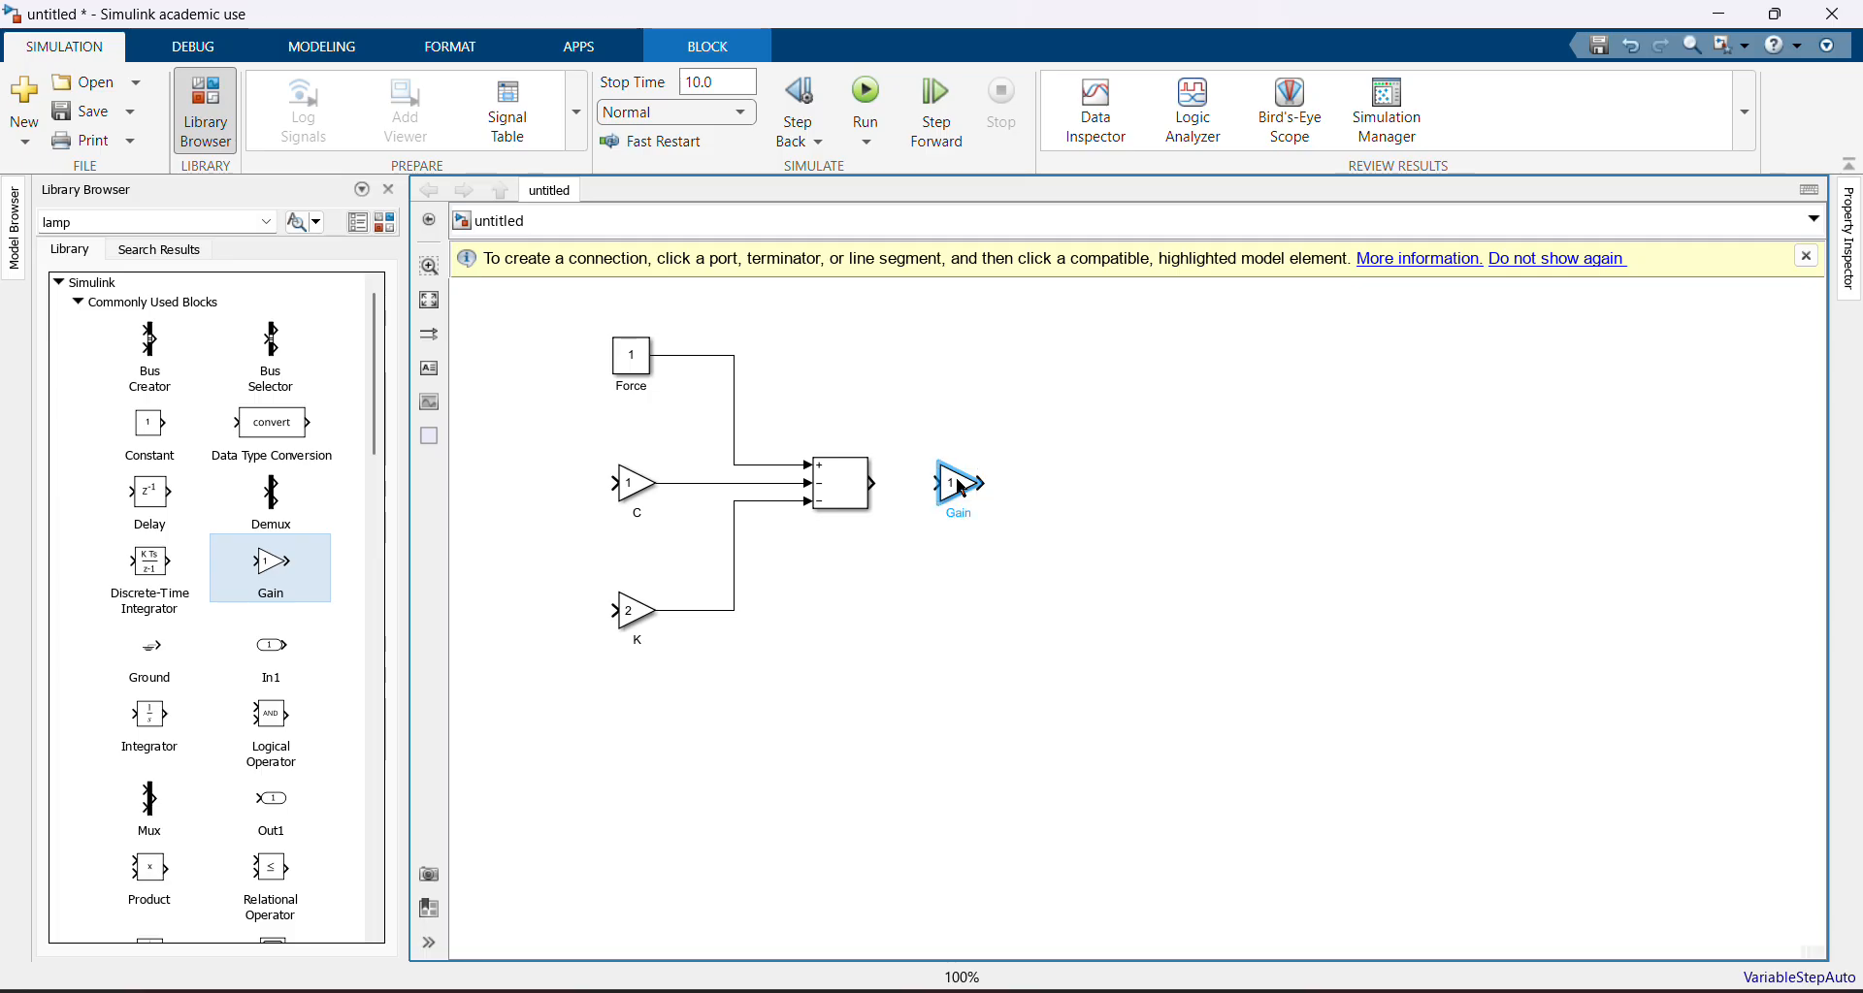
pyautogui.doubleClick(961, 488)
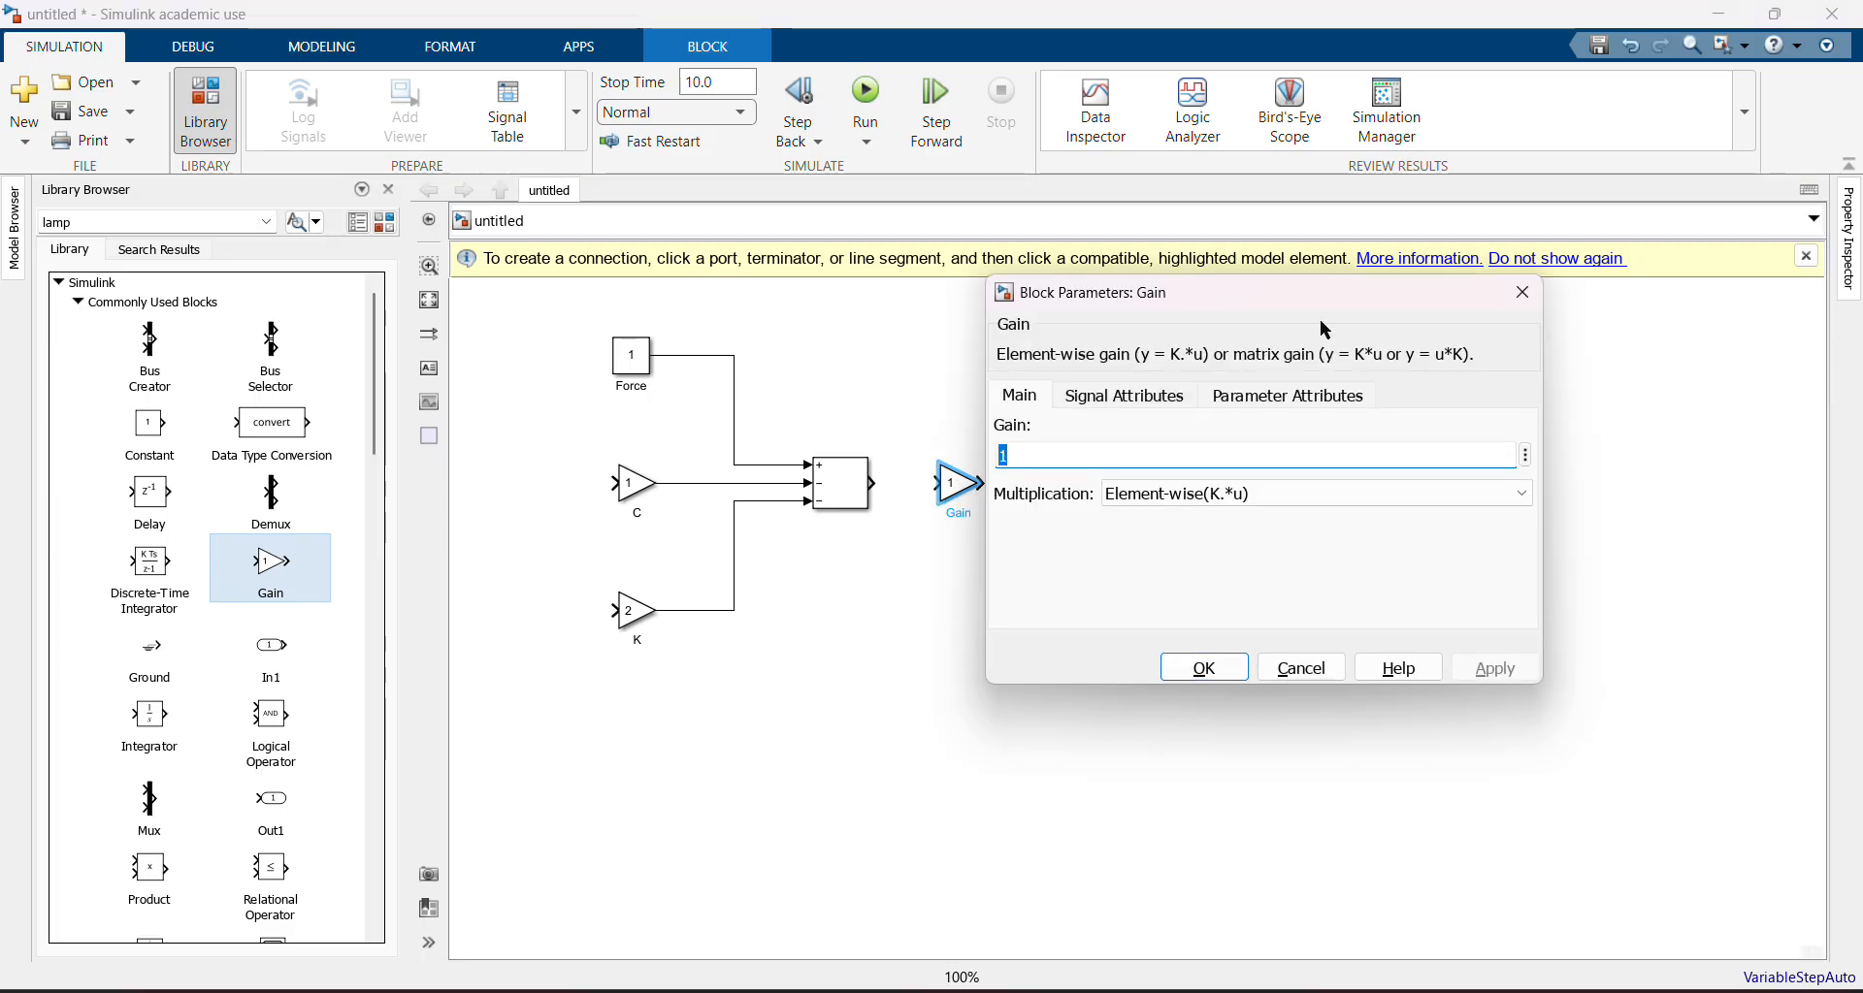
pyautogui.click(1533, 291)
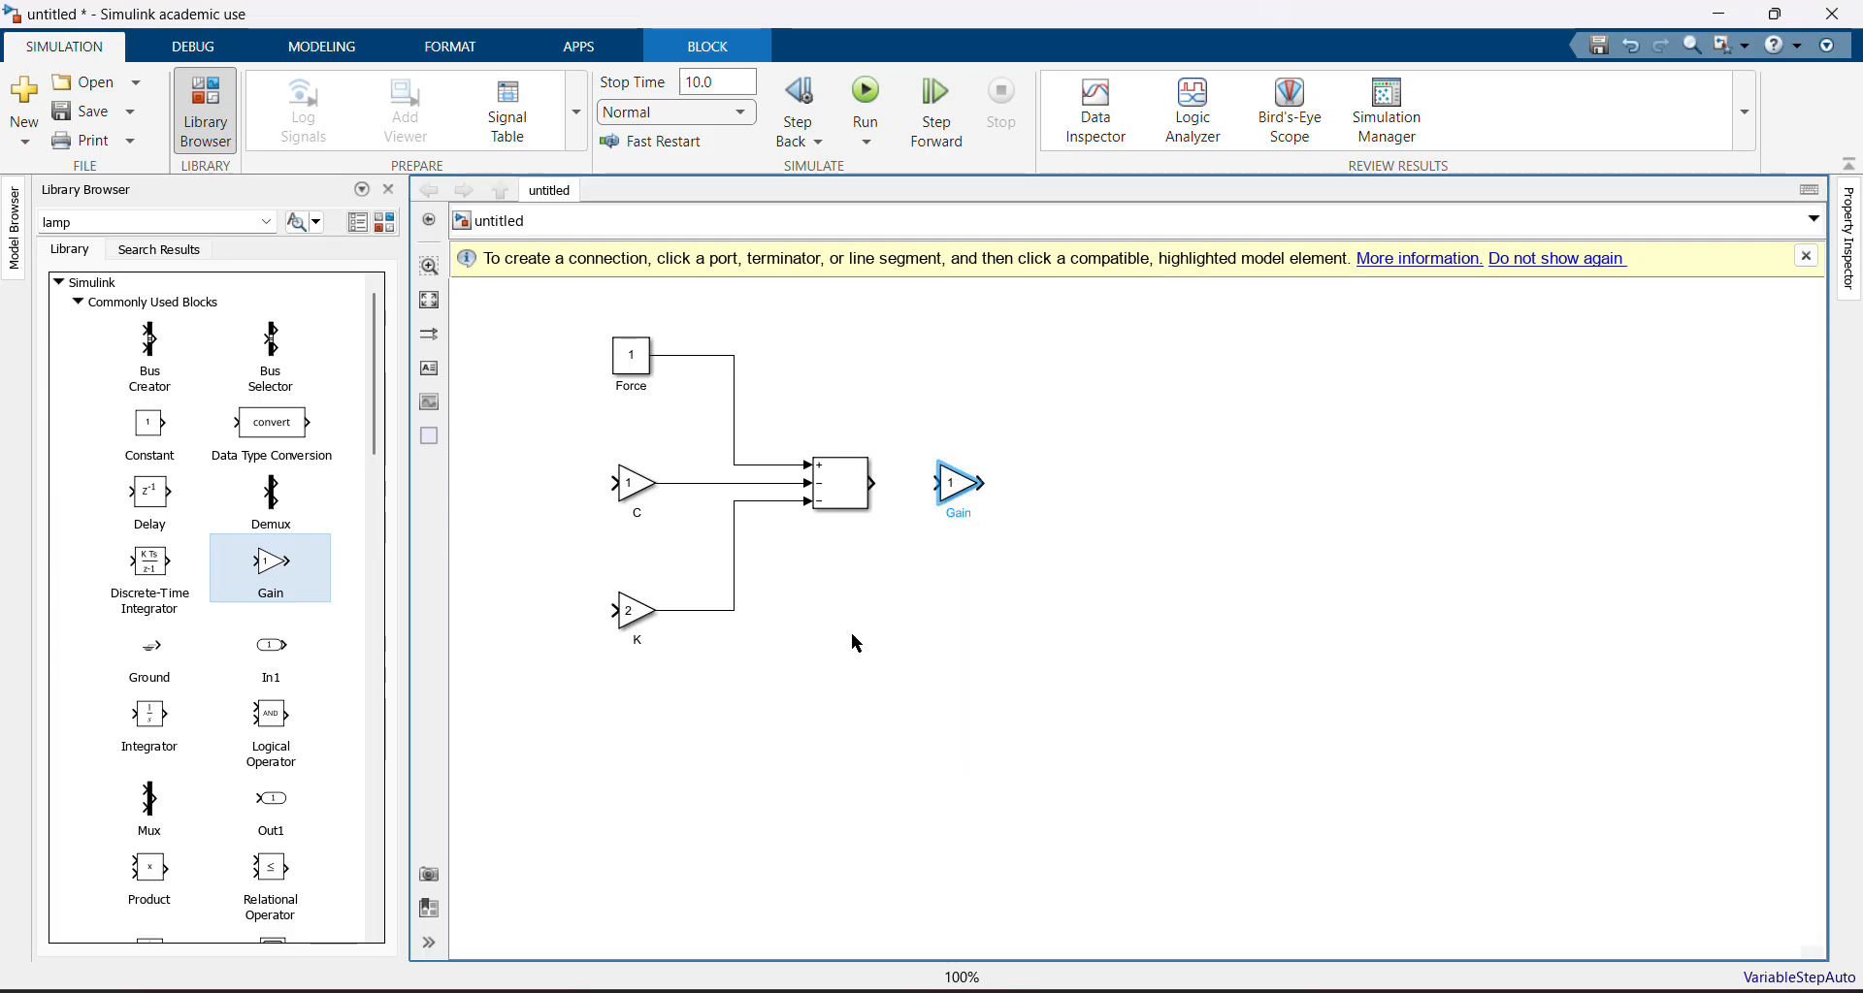
# Label the new gain 1/m and connect the Subtract block's output to its input
pyautogui.doubleClick(965, 513)
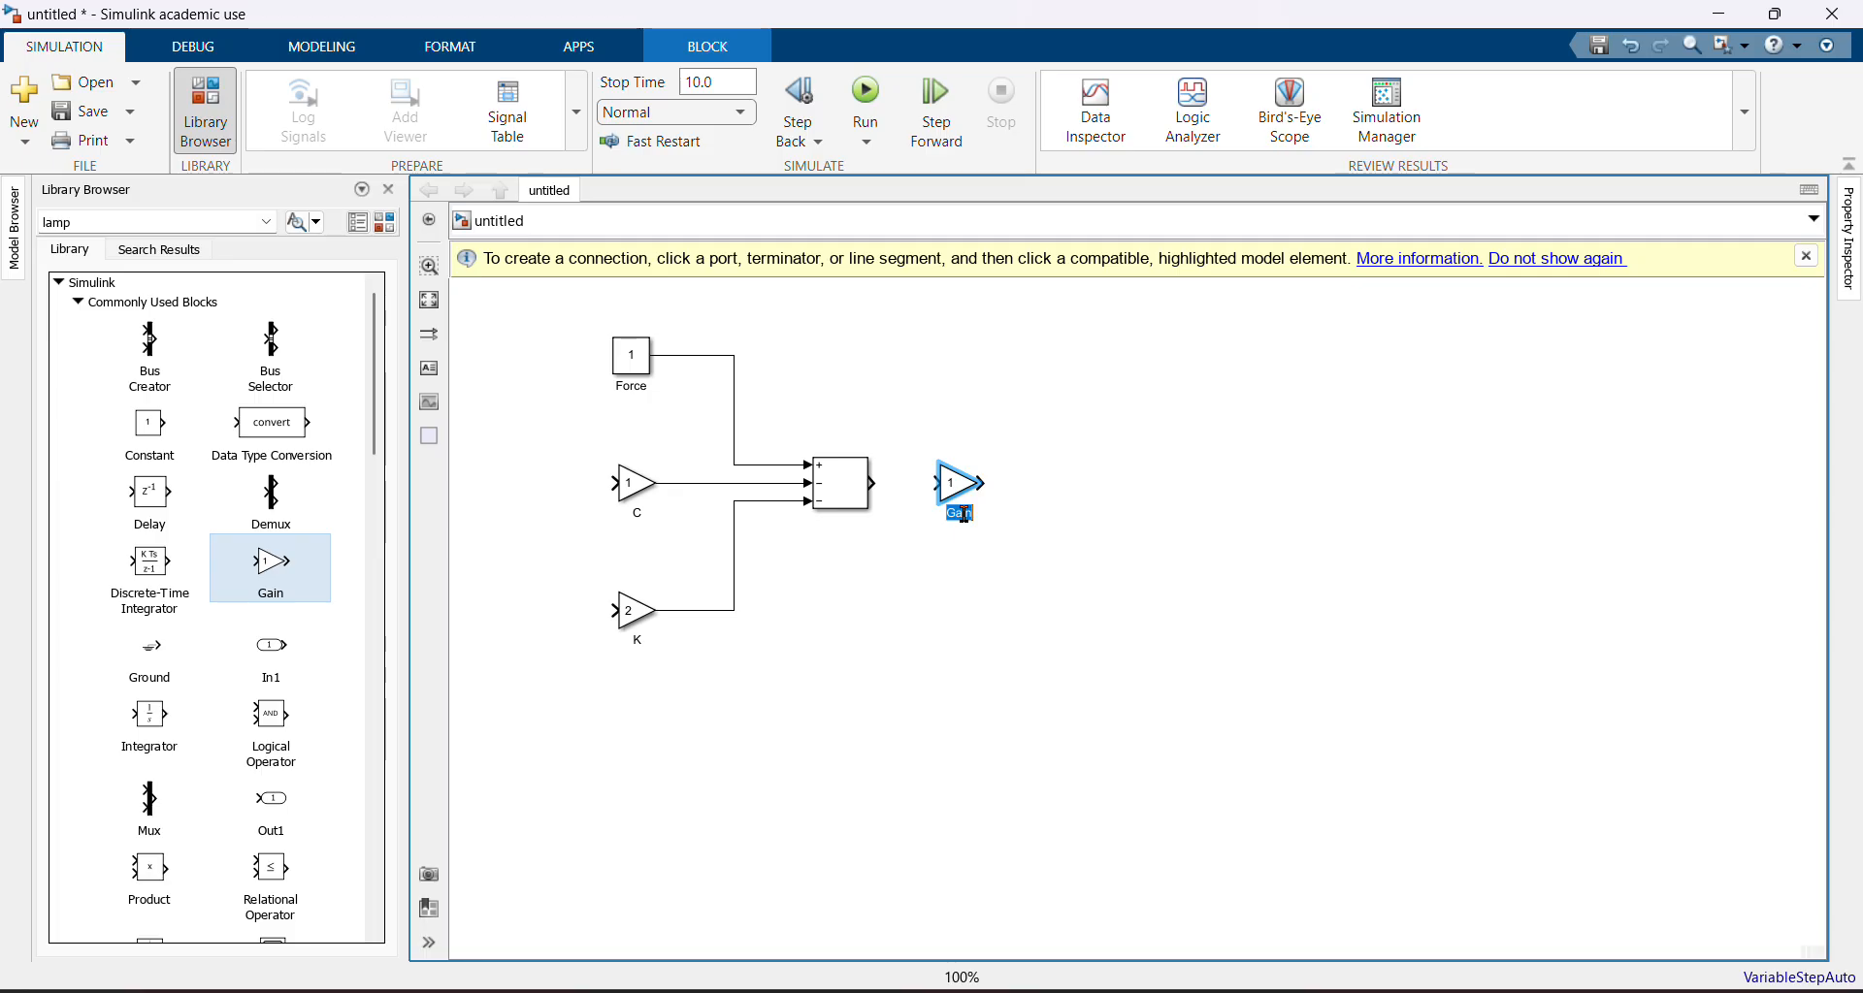
pyautogui.press('BackSpace')
pyautogui.write('1/m')
pyautogui.click(861, 493)
pyautogui.moveTo(875, 487); pyautogui.dragTo(928, 491)
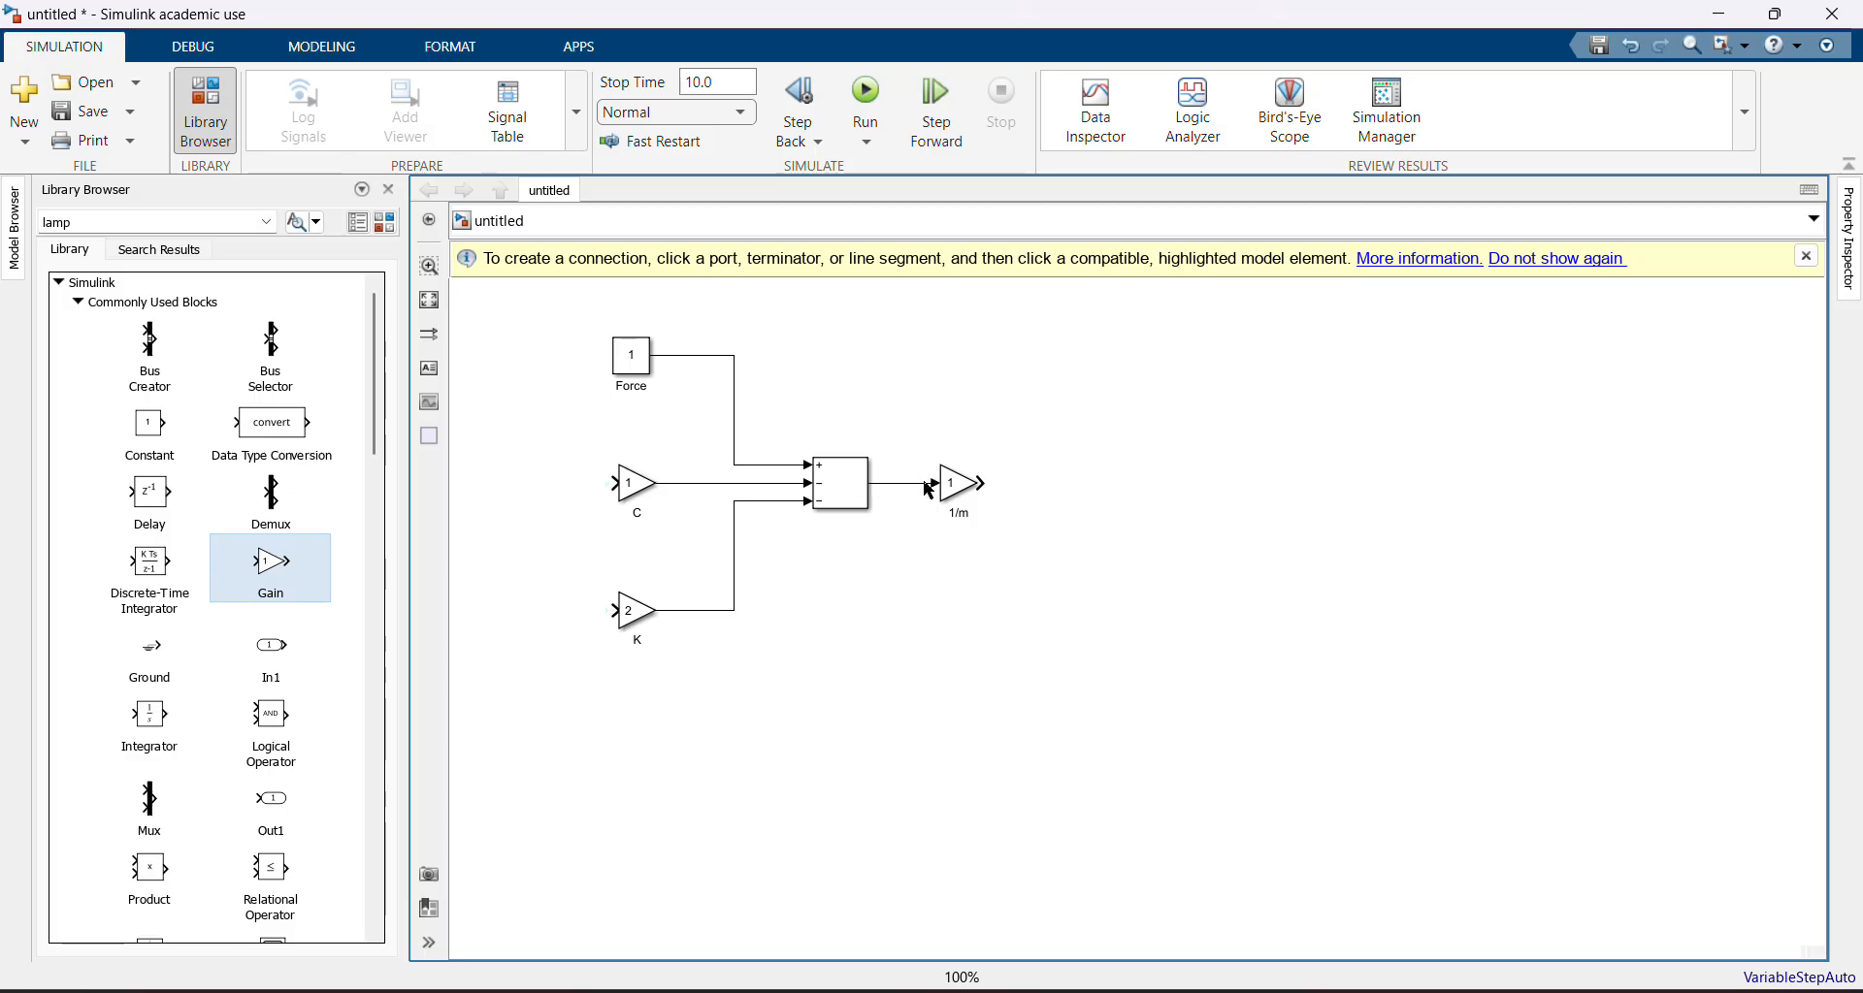
# Switch to Paint, mark the 1/m term of the a = 1/m(F - cv - kx) equation, and return to Simulink
pyautogui.hotkey('alt', 'Tab')
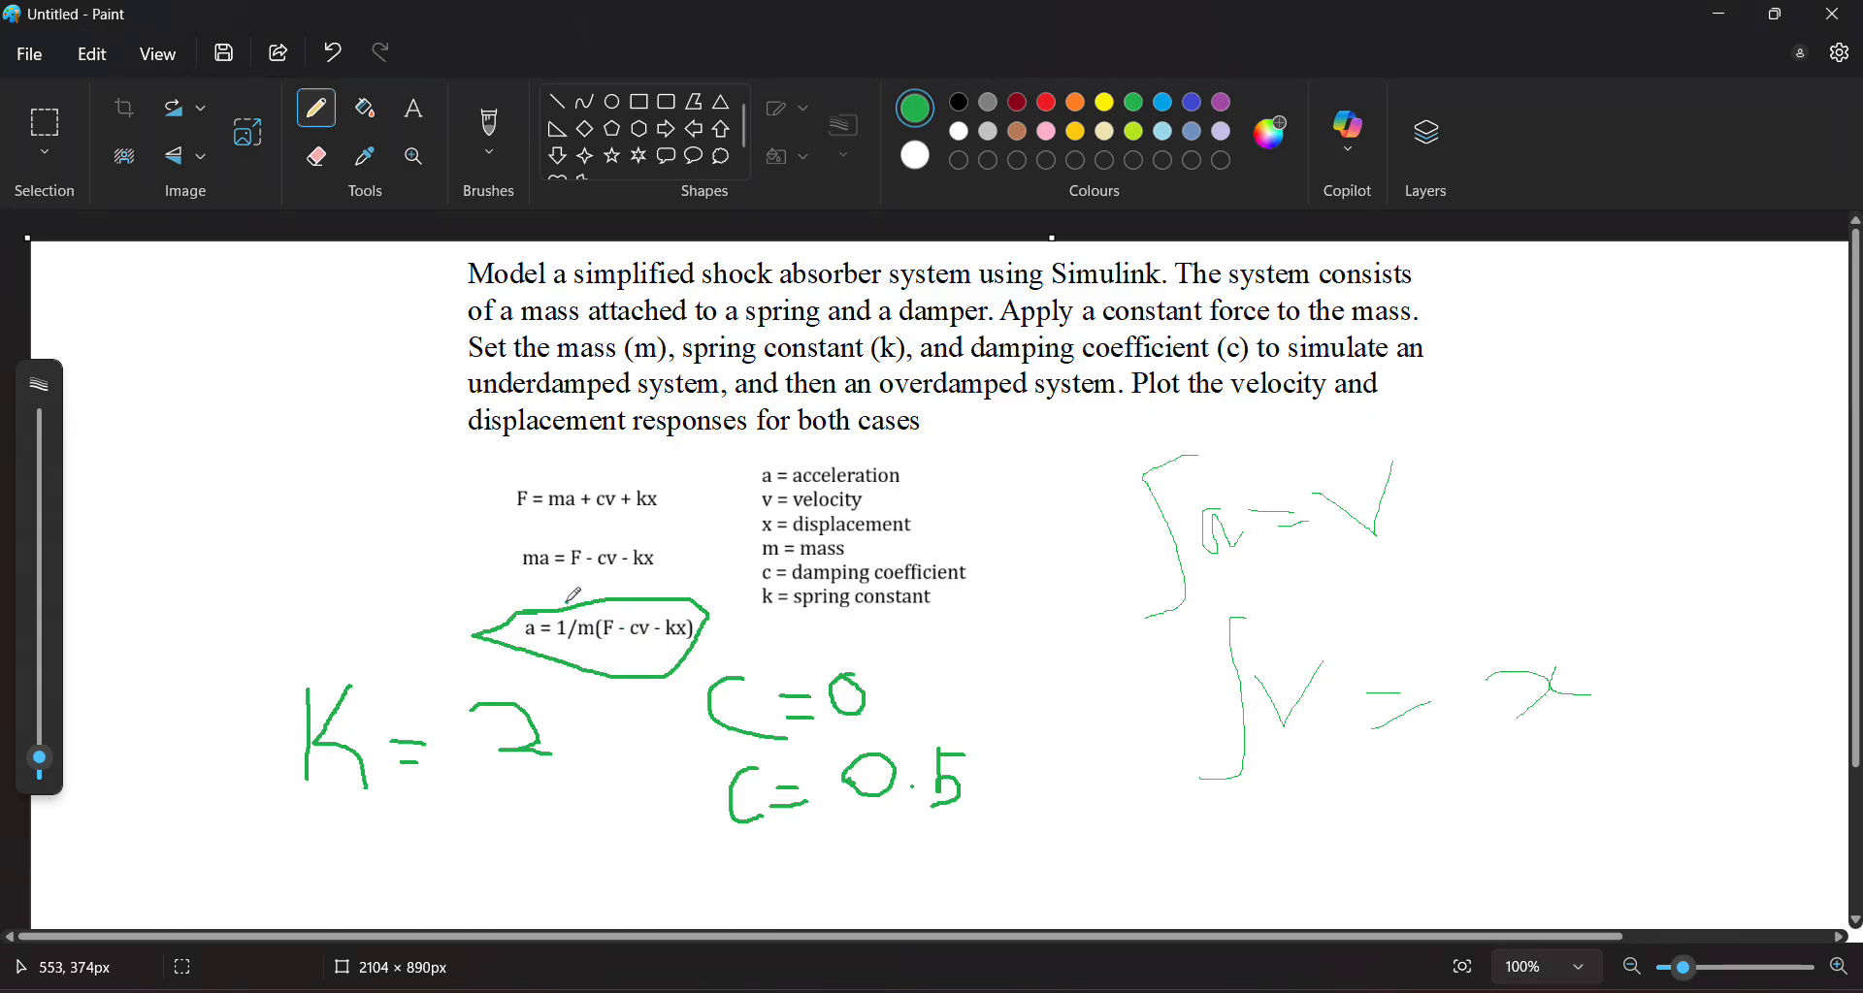
pyautogui.moveTo(558, 583); pyautogui.dragTo(573, 686)
pyautogui.hotkey('alt', 'Tab')
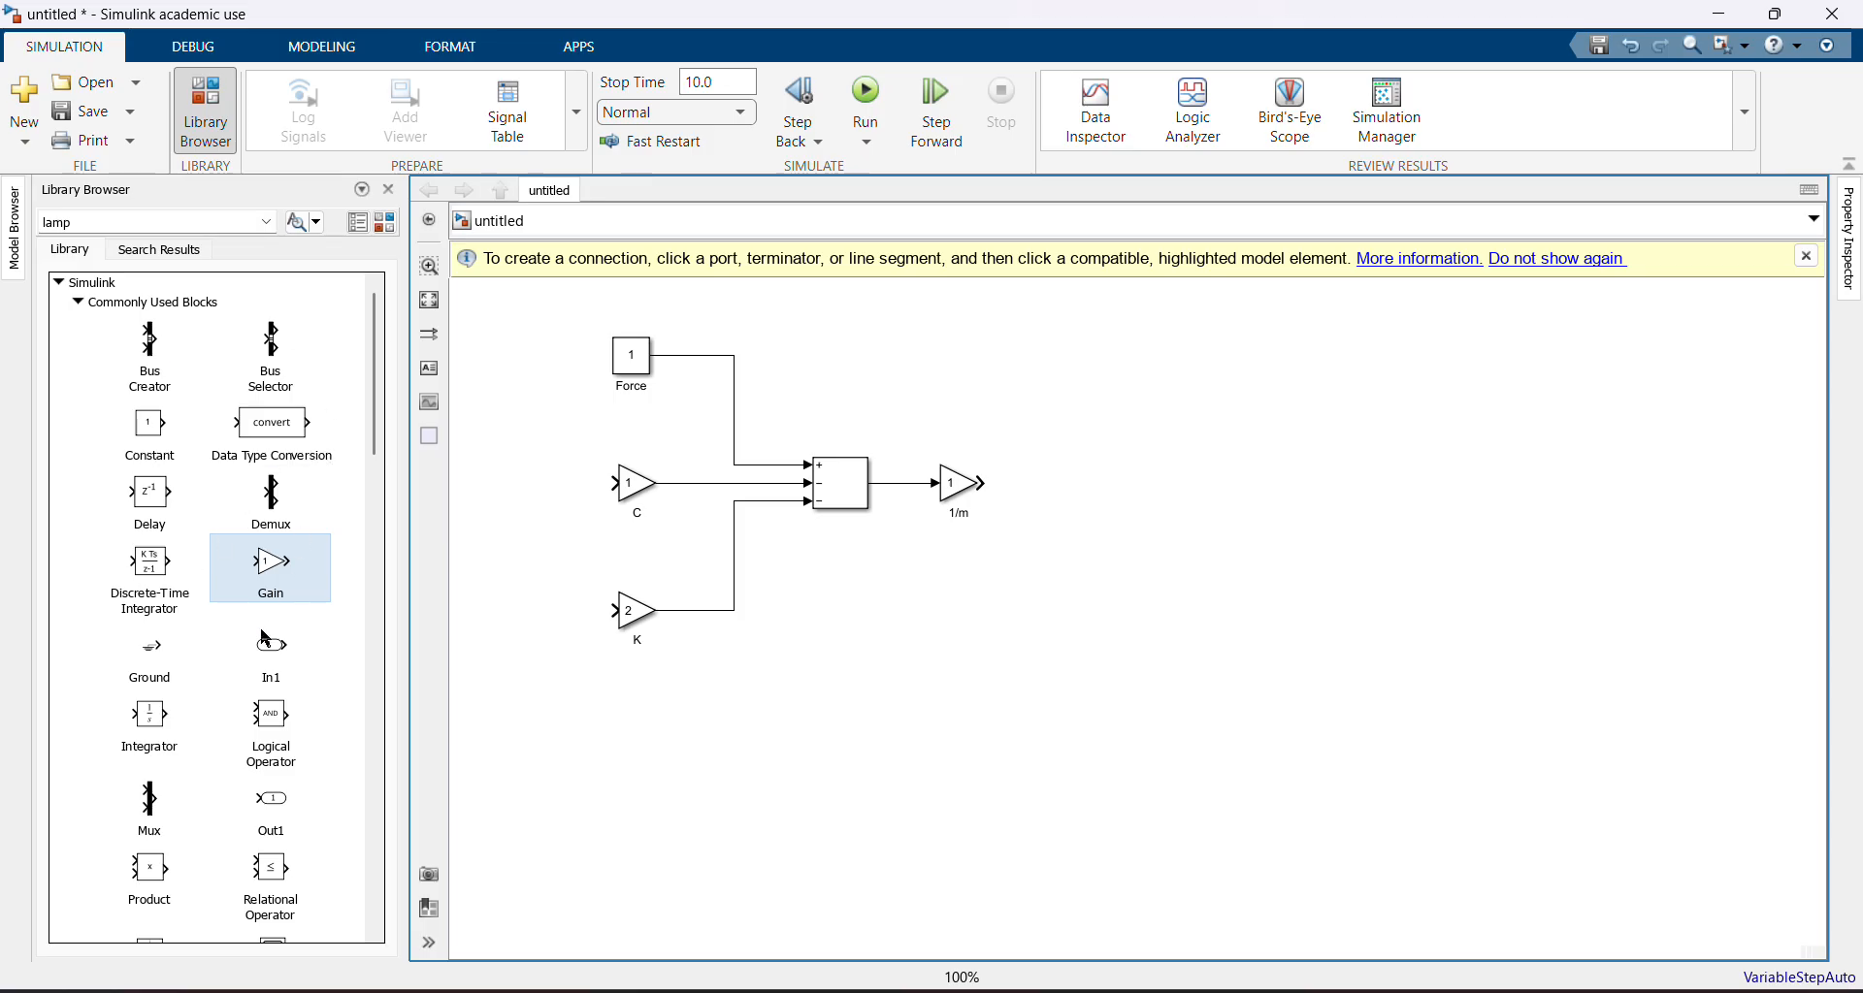
# Add two Integrator blocks in a row to the right of the 1/m gain
pyautogui.moveTo(379, 456)
pyautogui.mouseDown()
pyautogui.moveTo(378, 537)
pyautogui.moveTo(380, 442)
pyautogui.mouseUp()
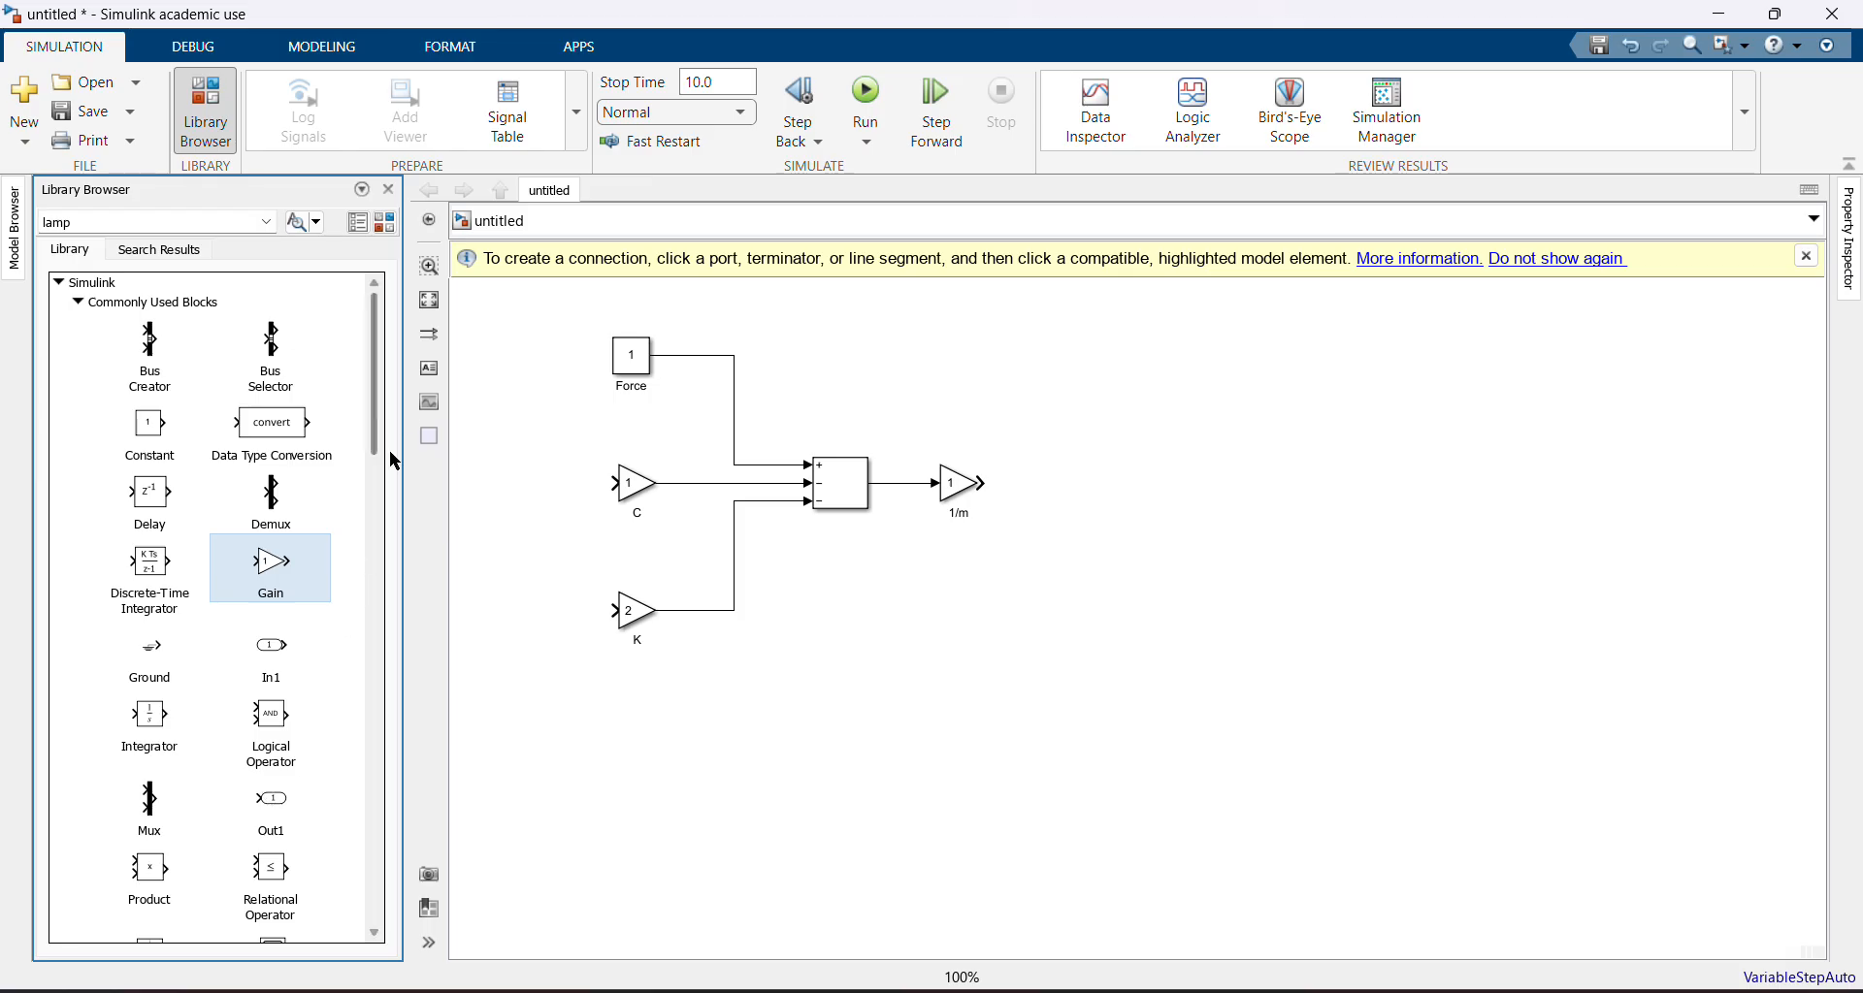
pyautogui.scroll(-1, 380, 456)
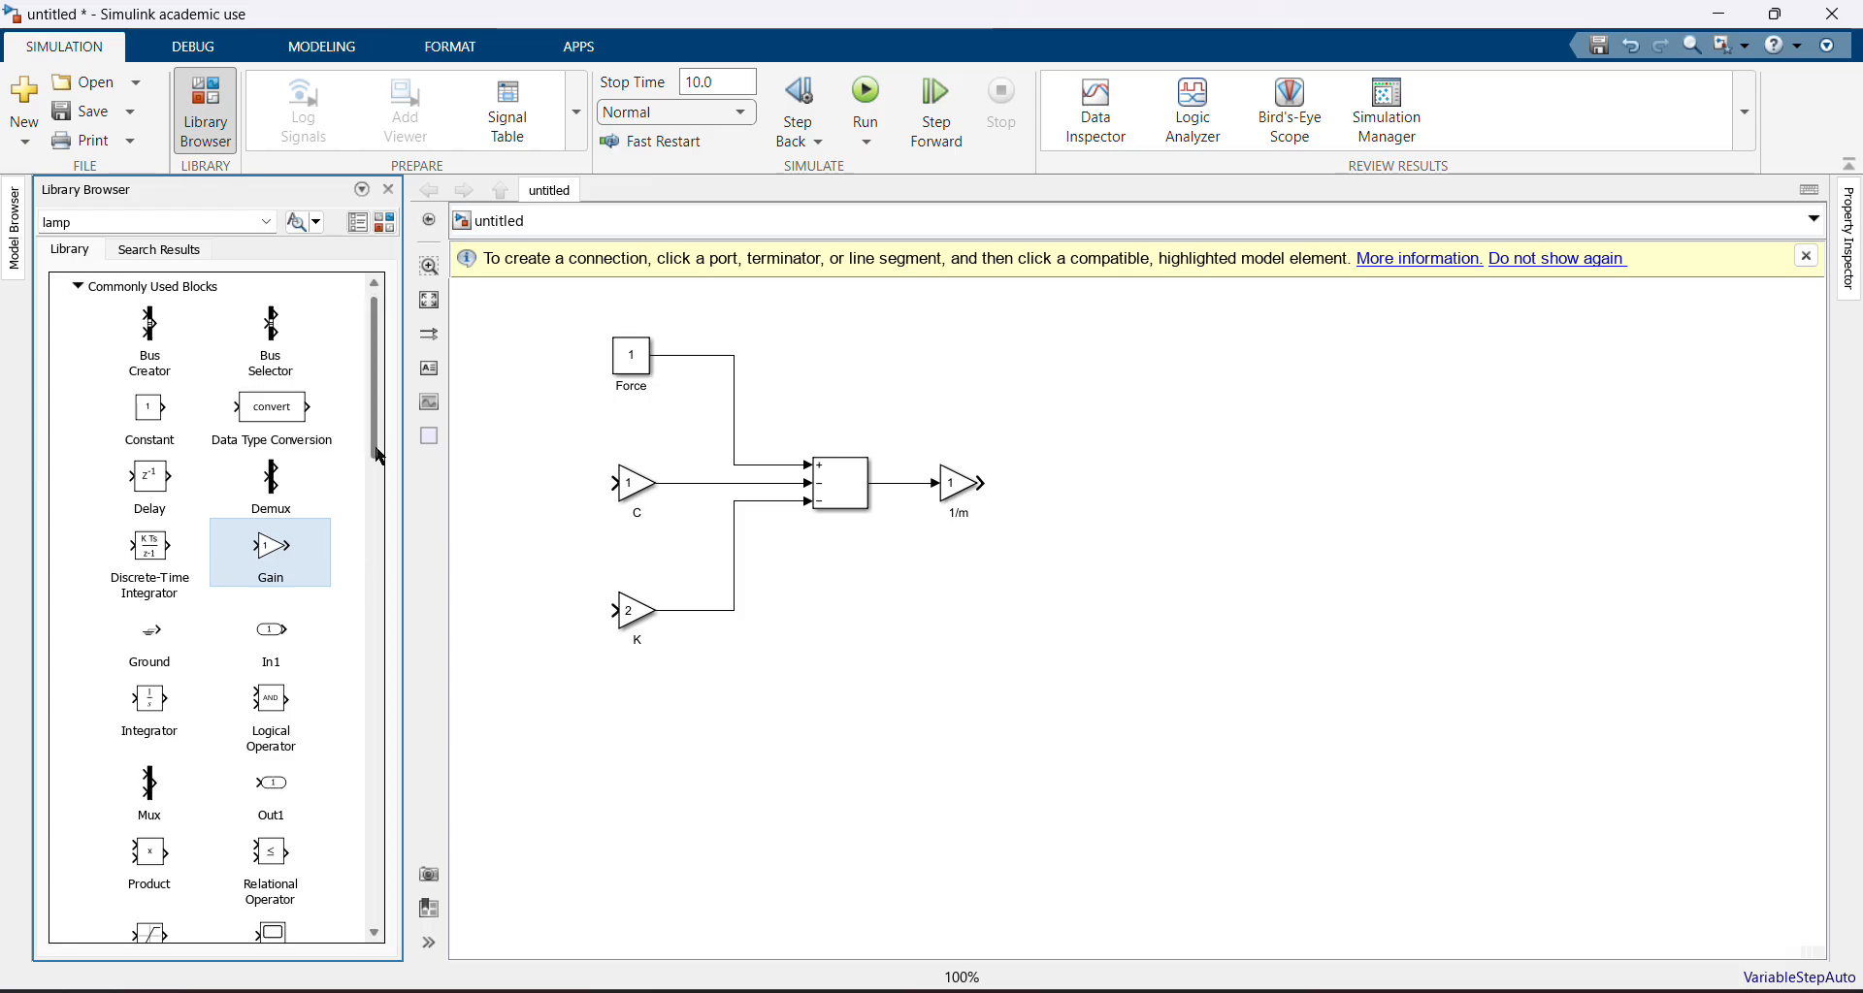
pyautogui.moveTo(380, 456); pyautogui.dragTo(386, 398)
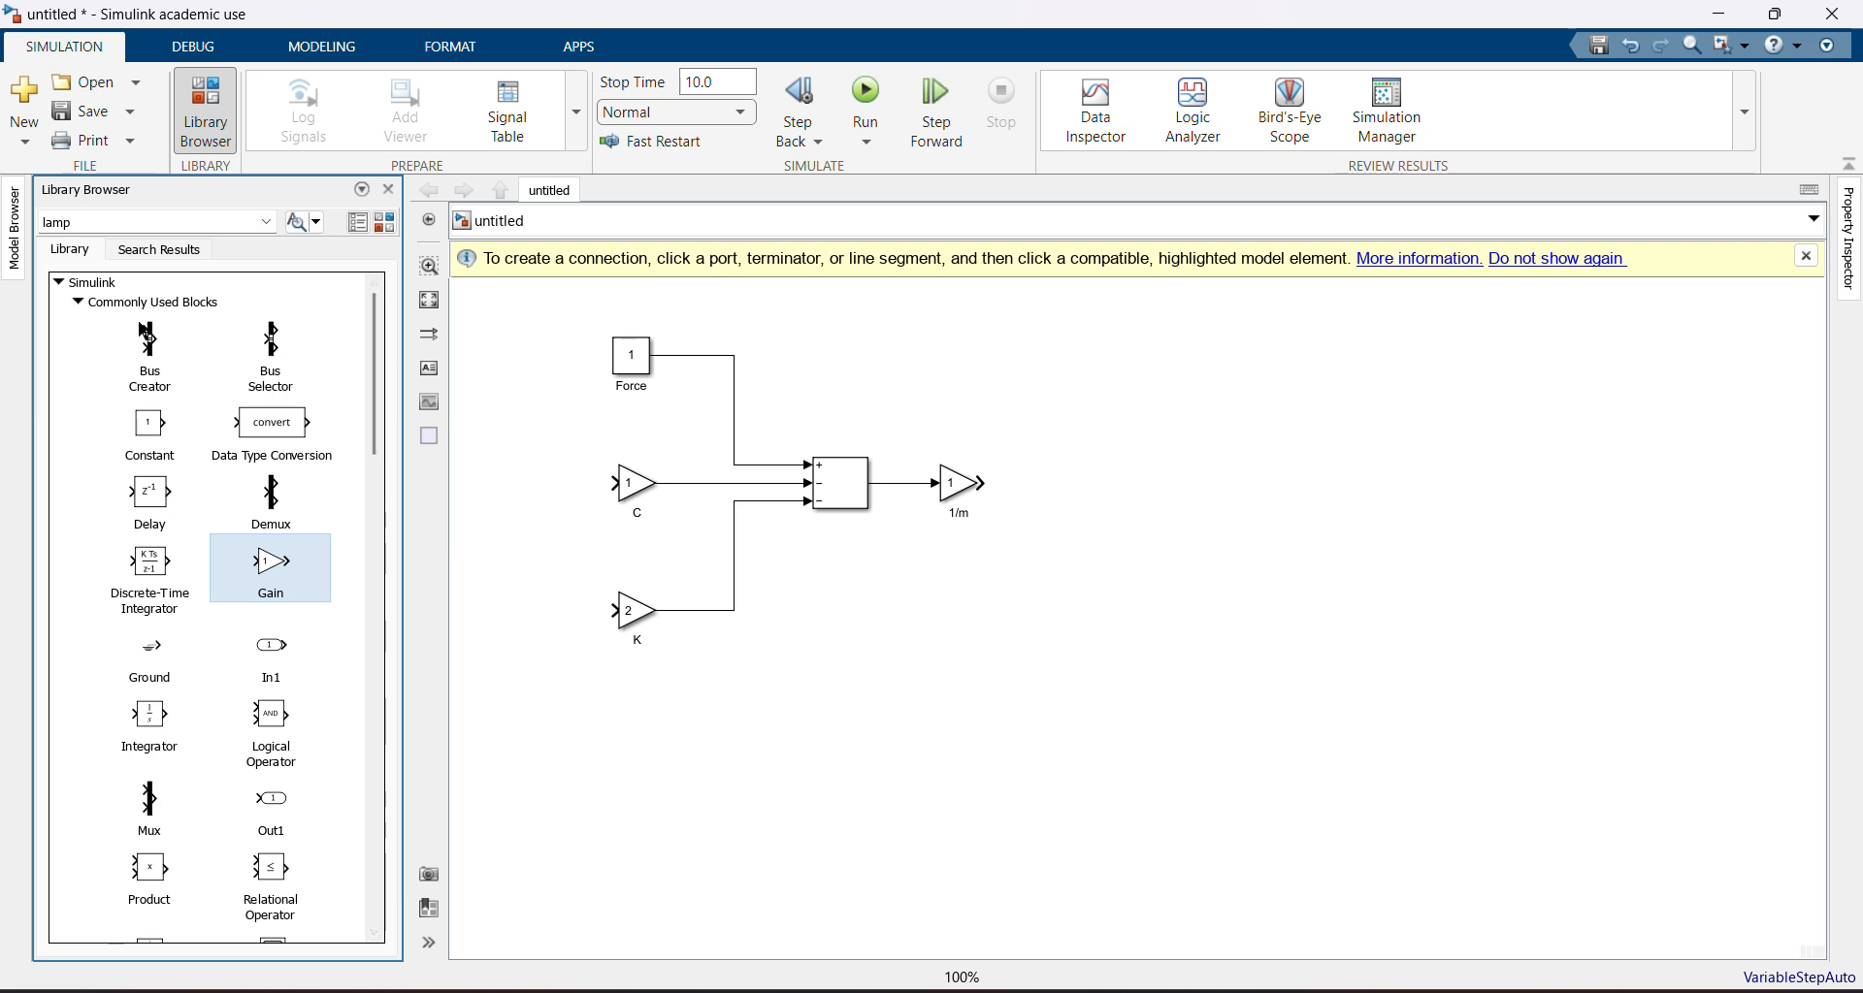
pyautogui.moveTo(148, 713); pyautogui.dragTo(1044, 495)
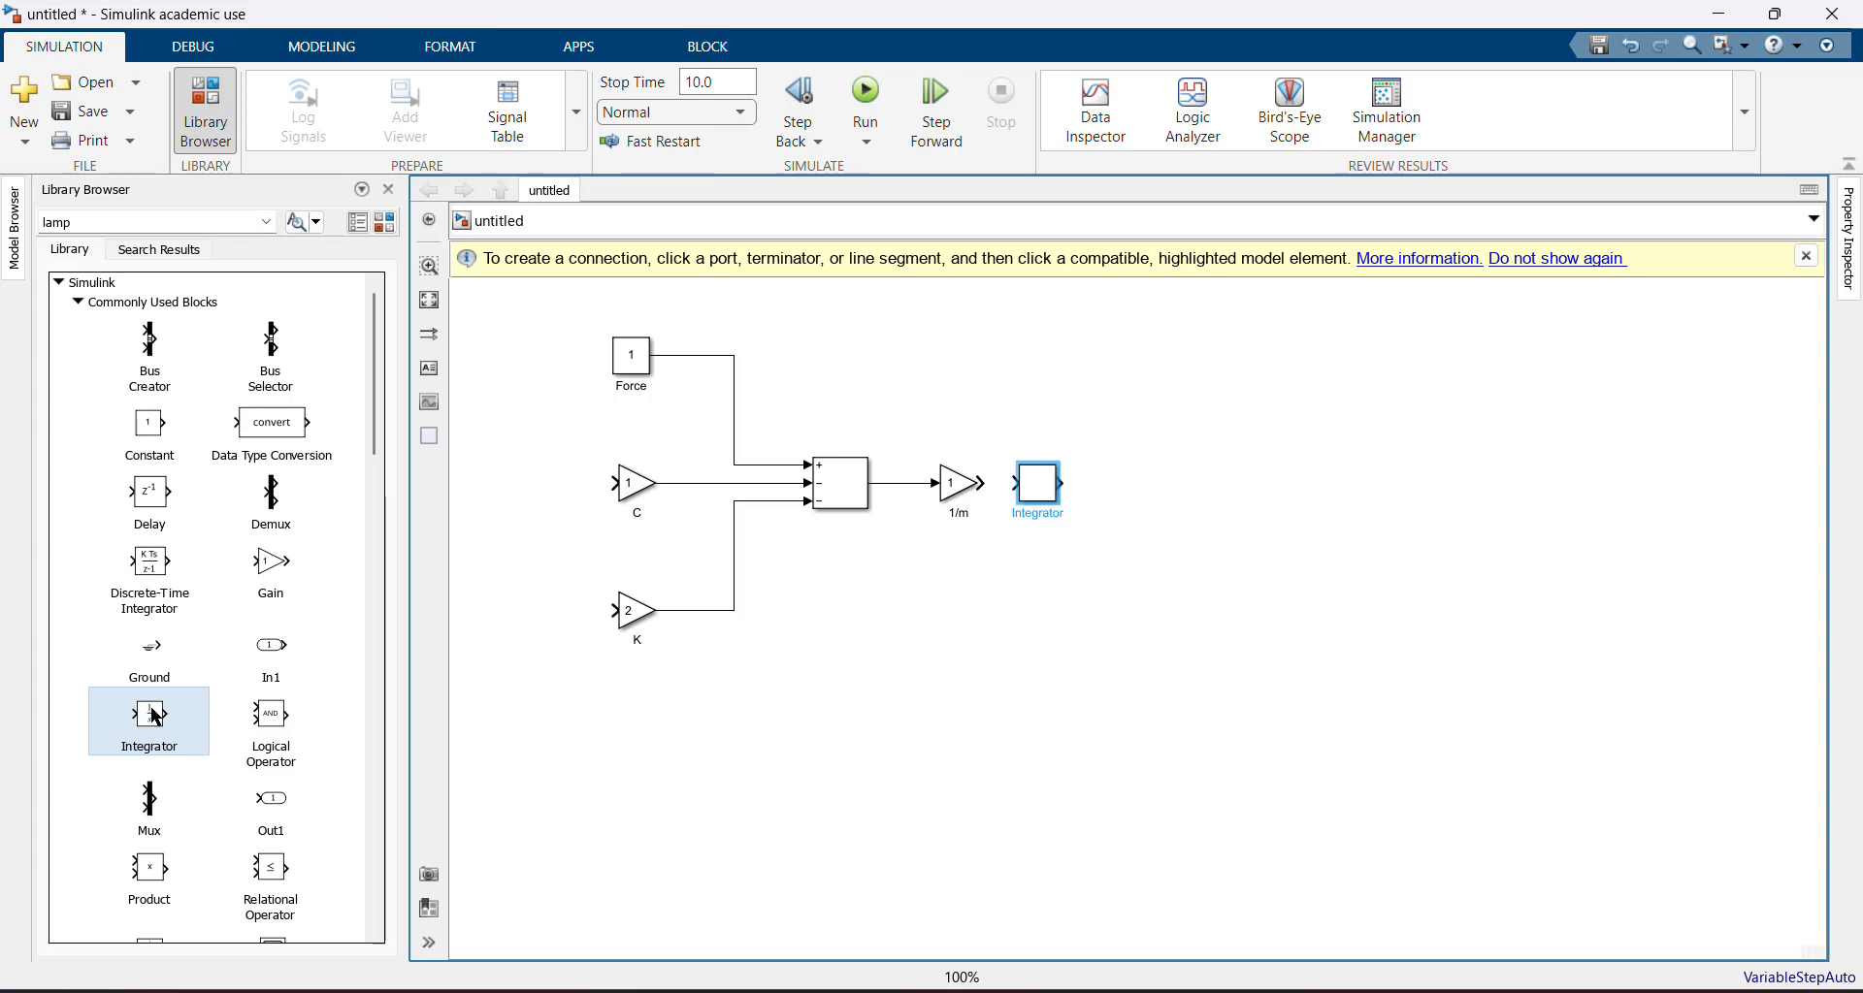
pyautogui.moveTo(152, 713); pyautogui.dragTo(1158, 470)
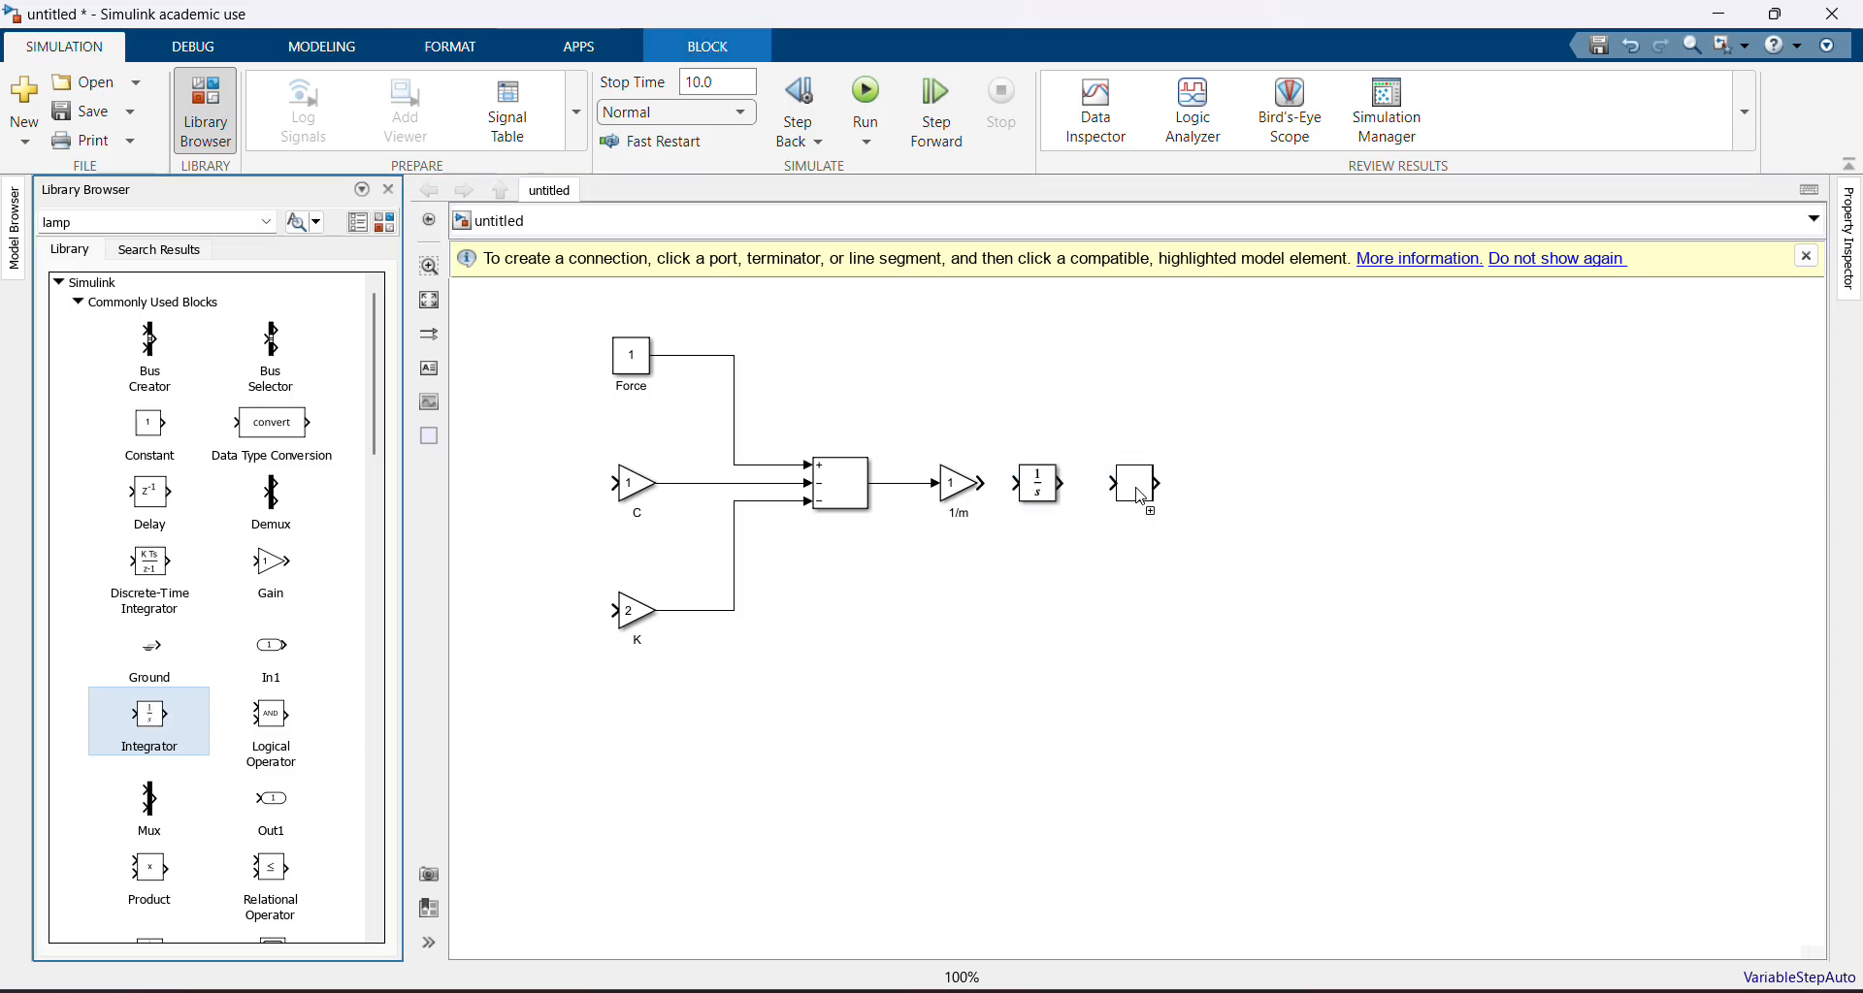
# Rename the first integrator Velocity
pyautogui.click(1038, 483)
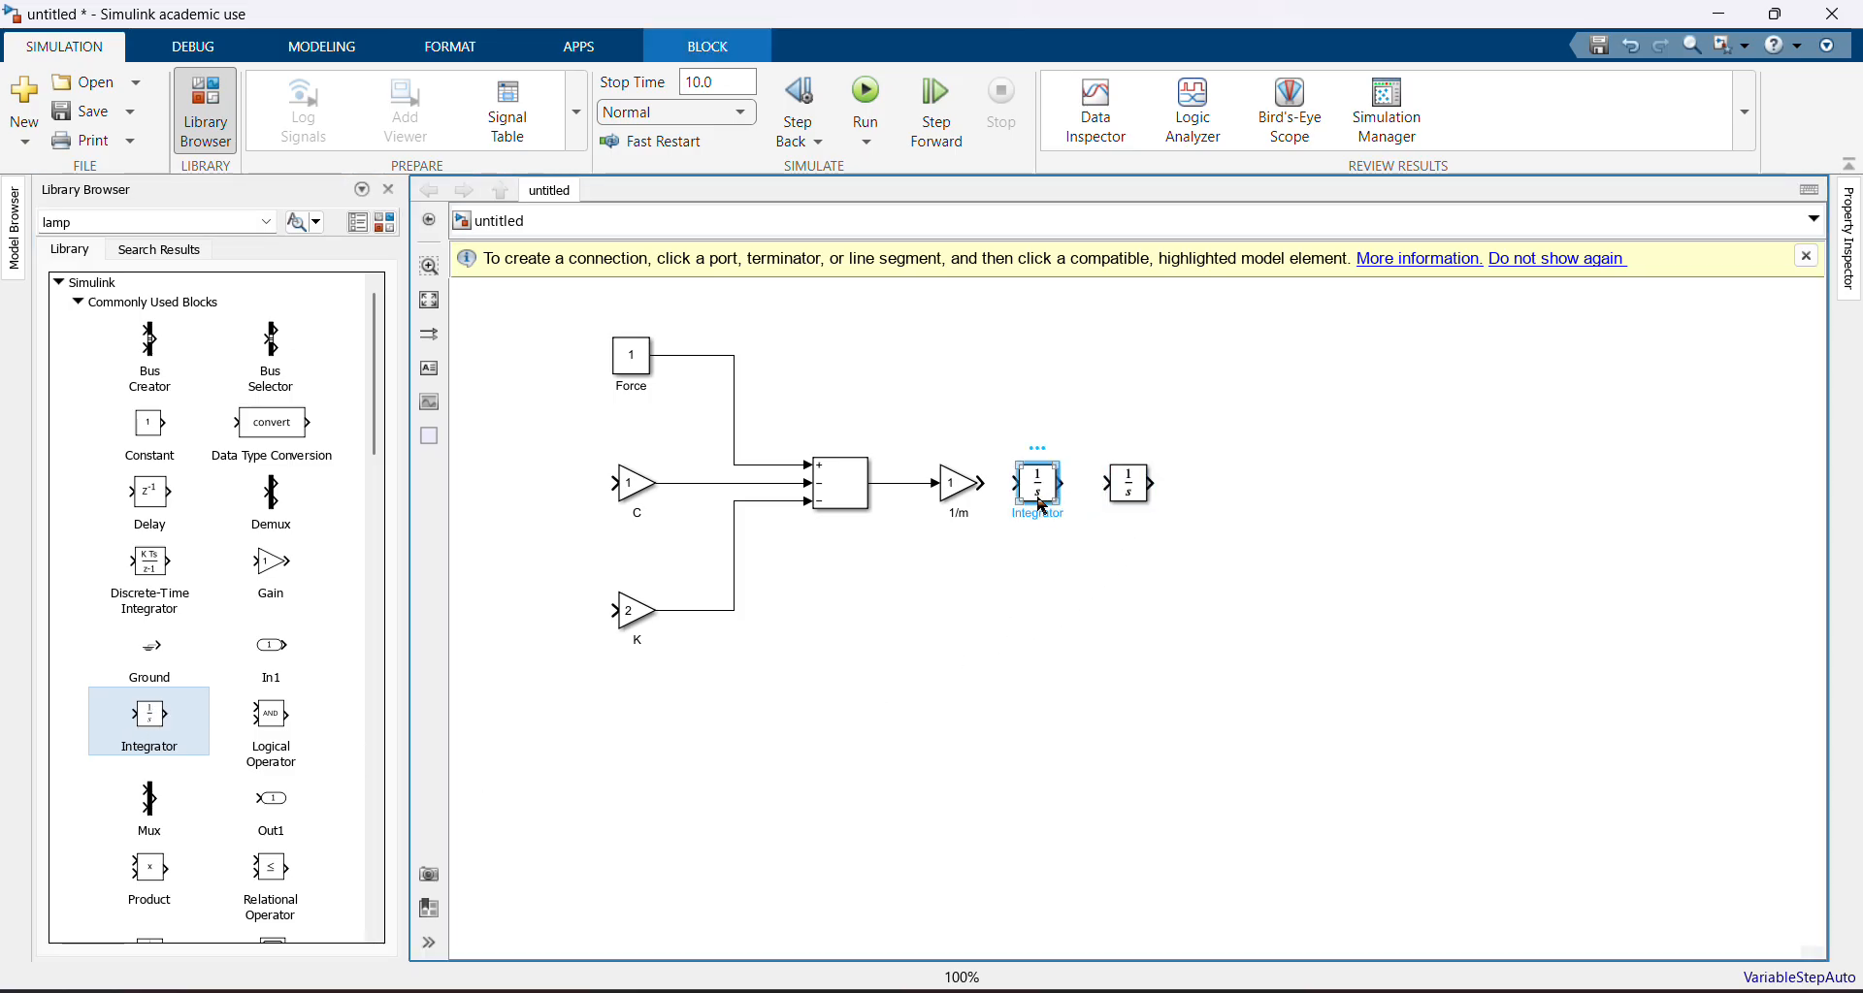
pyautogui.doubleClick(1038, 514)
pyautogui.write('Velo')
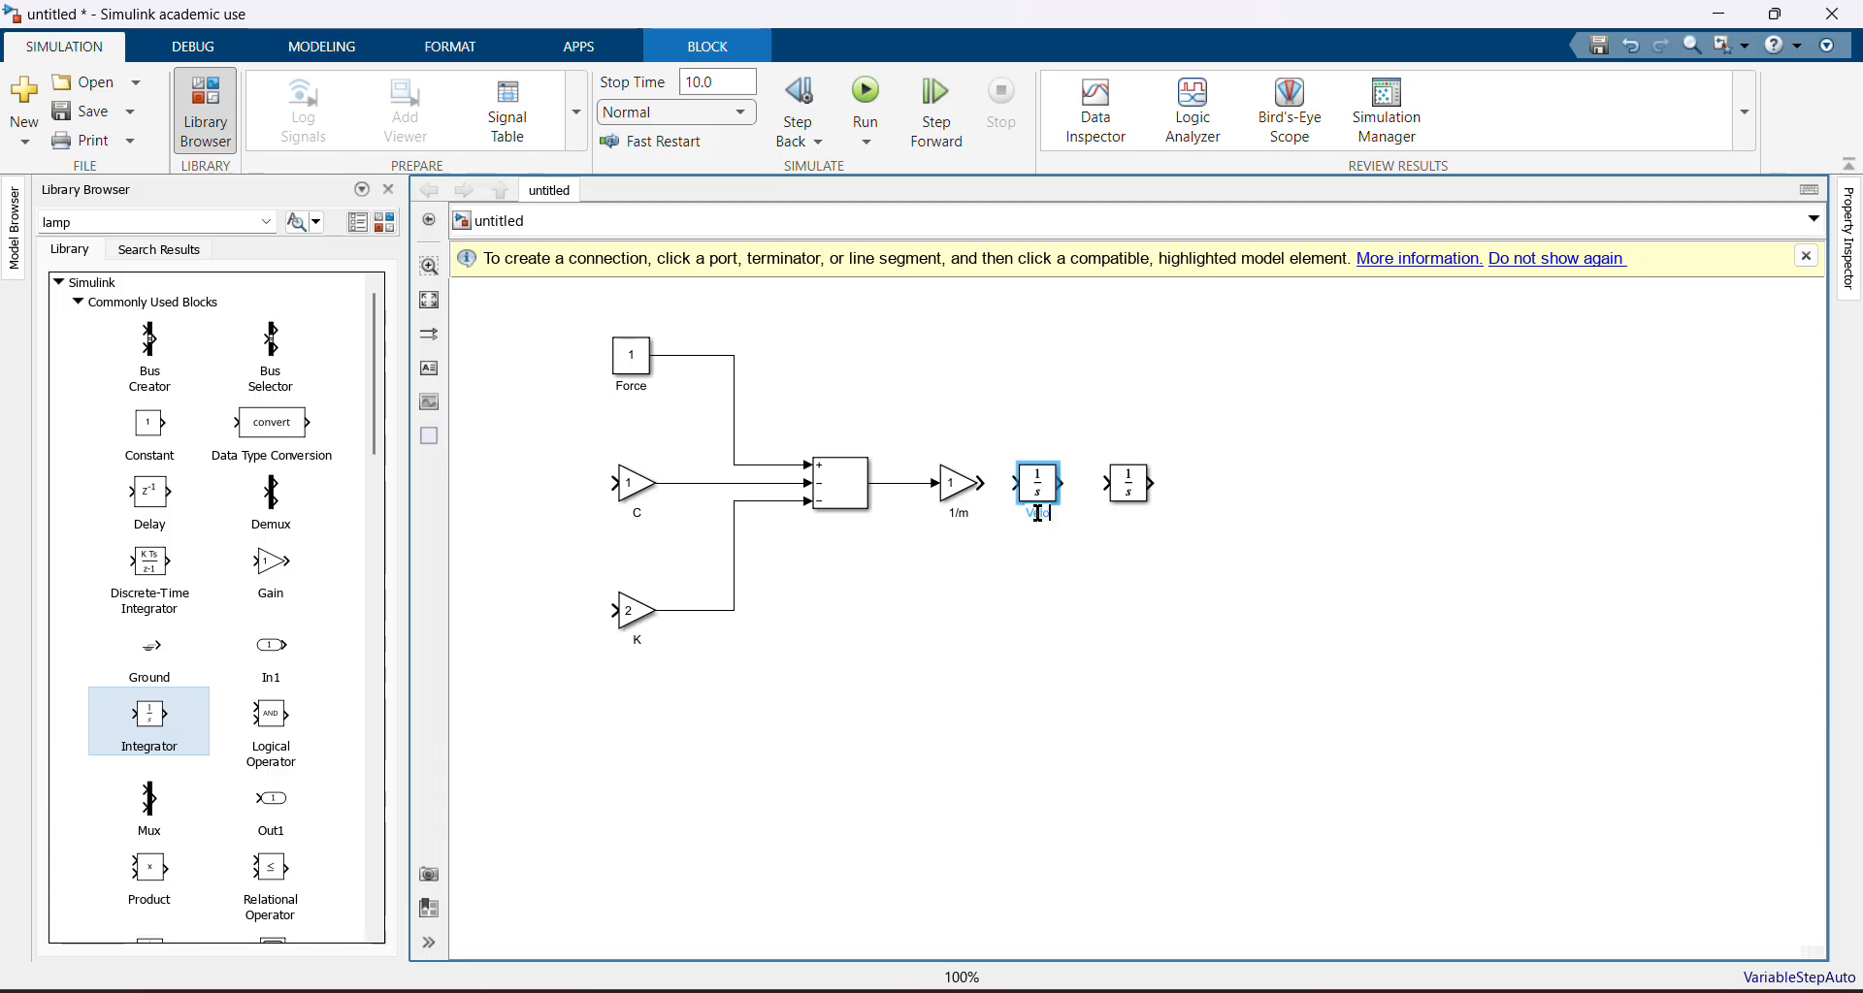
pyautogui.write('citu')
pyautogui.press('BackSpace')
pyautogui.write('y')
pyautogui.press('Return')
# Rename the second integrator Displacement
pyautogui.click(1130, 485)
pyautogui.doubleClick(1132, 515)
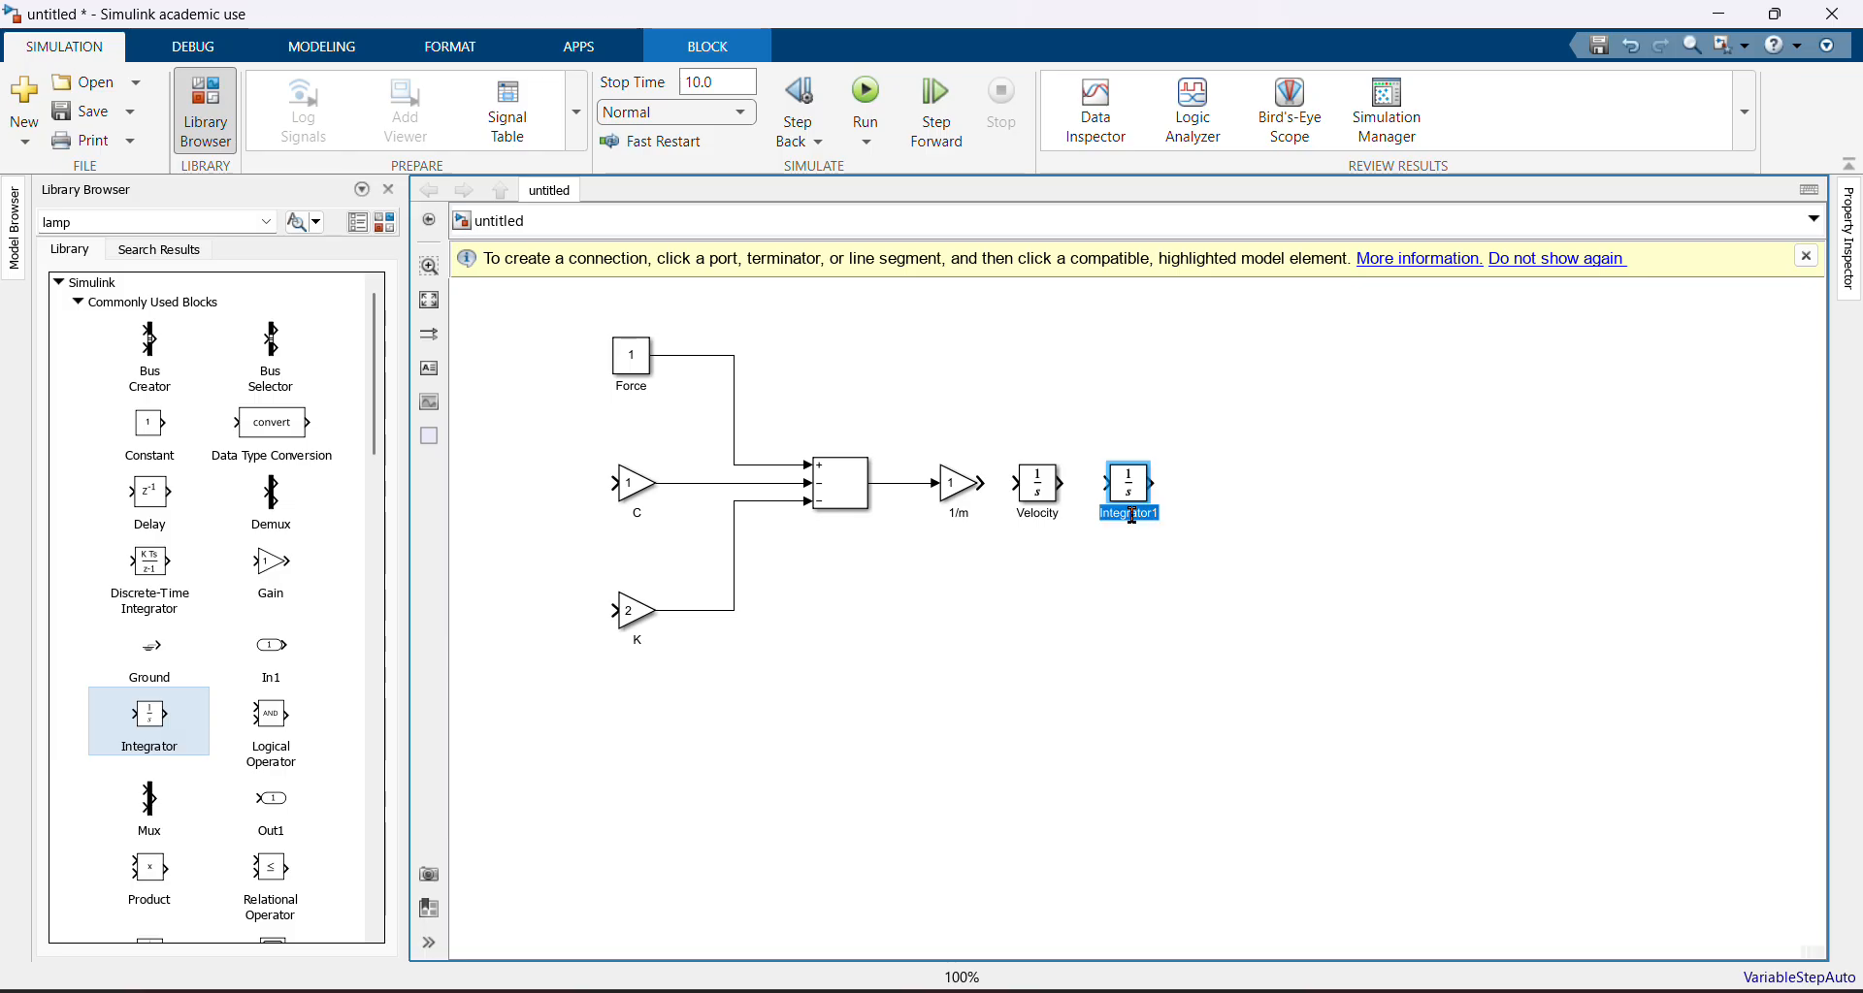
pyautogui.press('BackSpace')
pyautogui.write('Displacement')
pyautogui.press('Return')
# Connect 1/m to Velocity and Velocity to Displacement, then shift the integrators slightly right
pyautogui.click(984, 484)
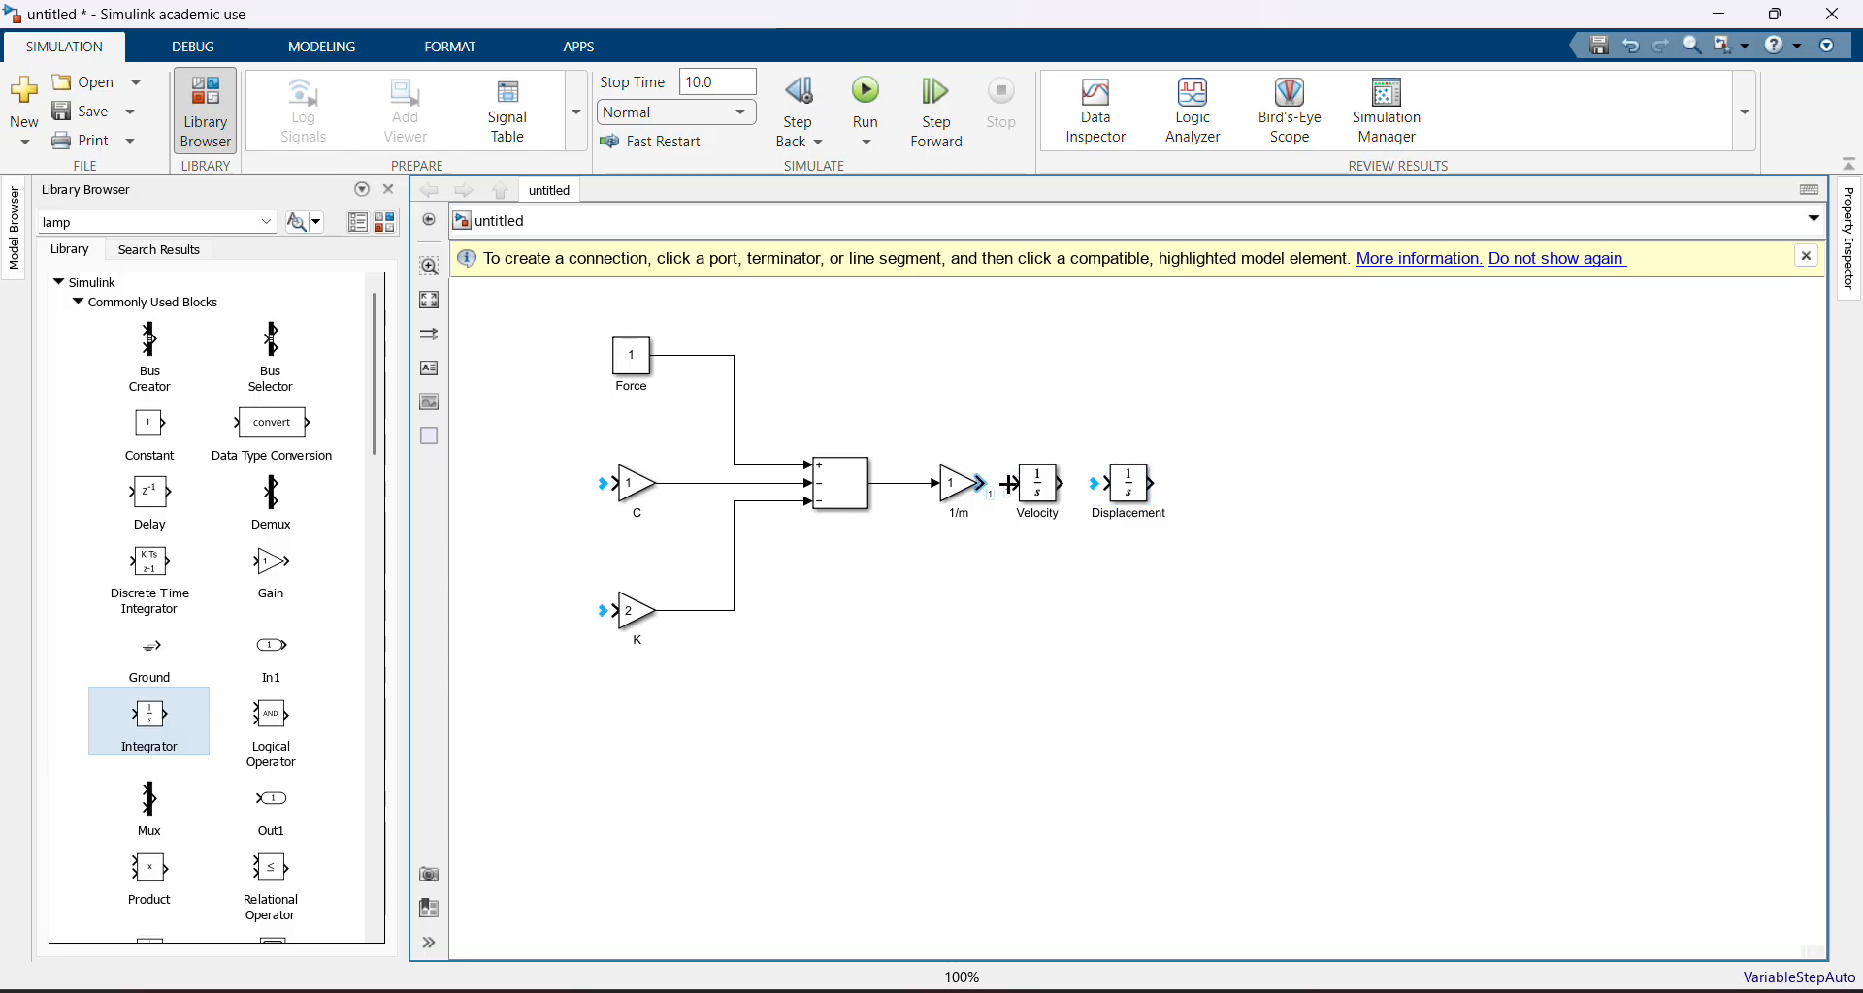
pyautogui.click(1008, 484)
pyautogui.click(982, 483)
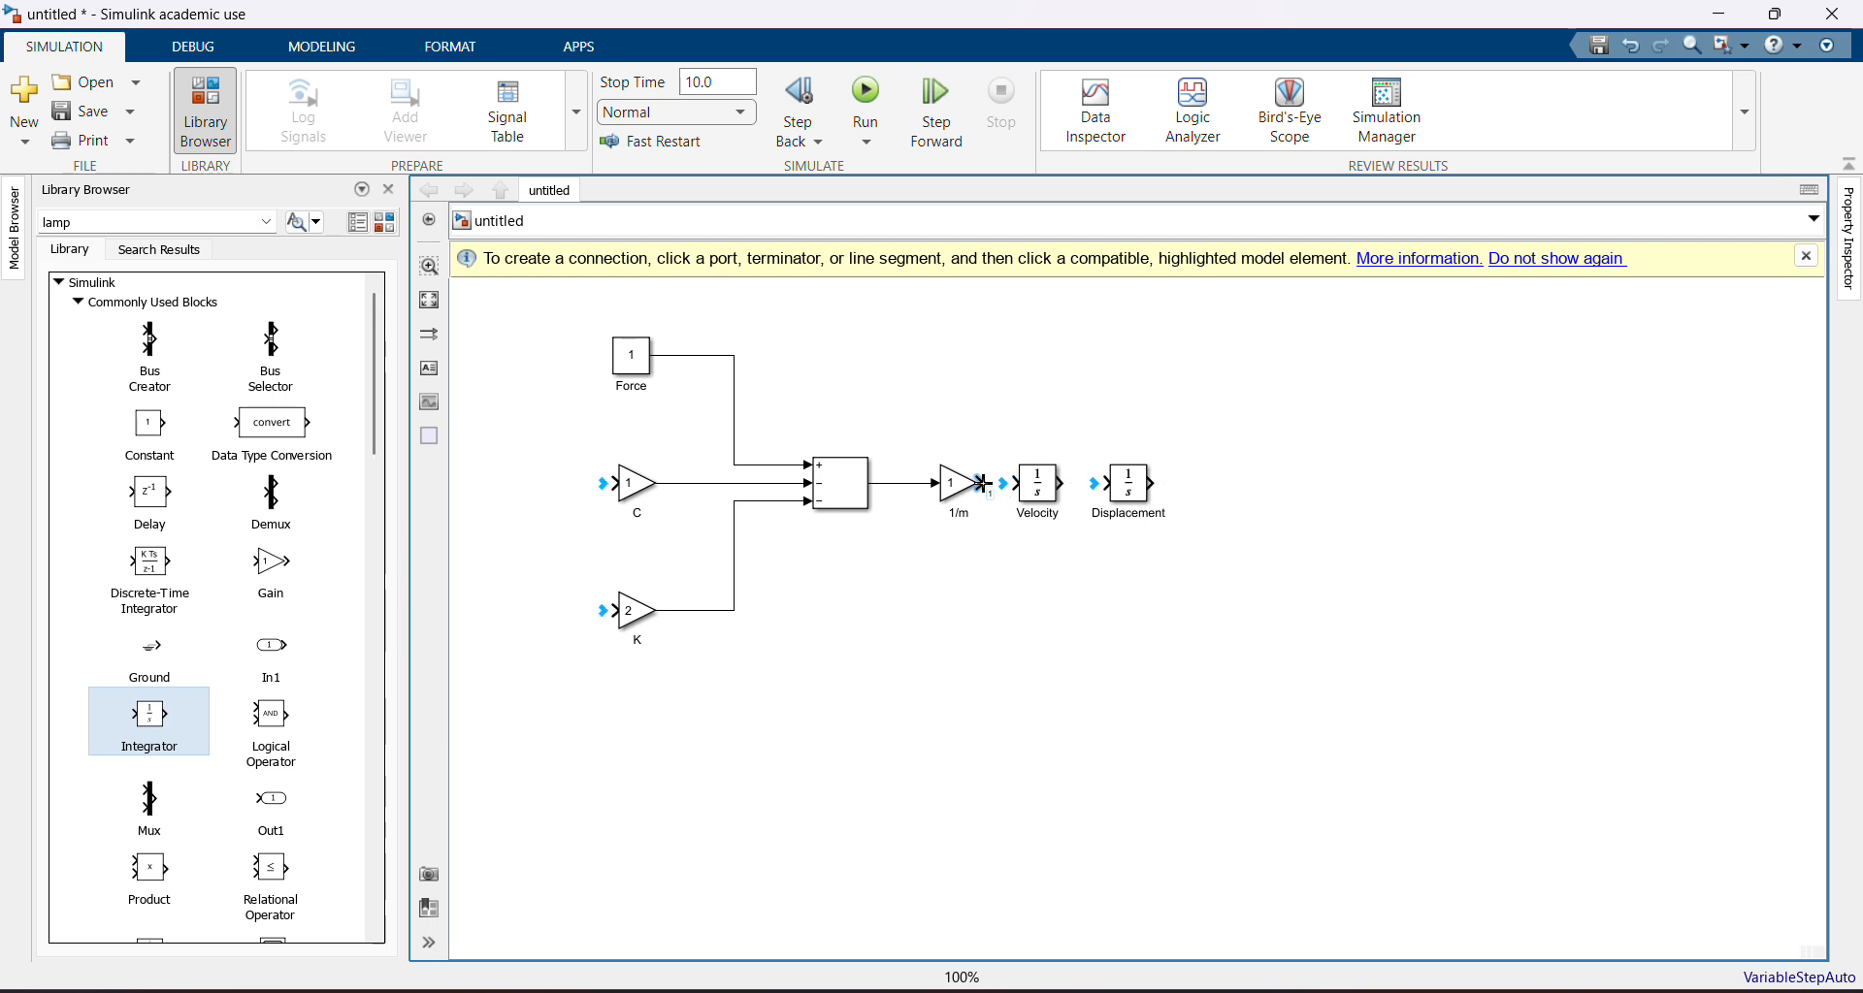
pyautogui.click(1009, 483)
pyautogui.click(1063, 484)
pyautogui.click(1112, 484)
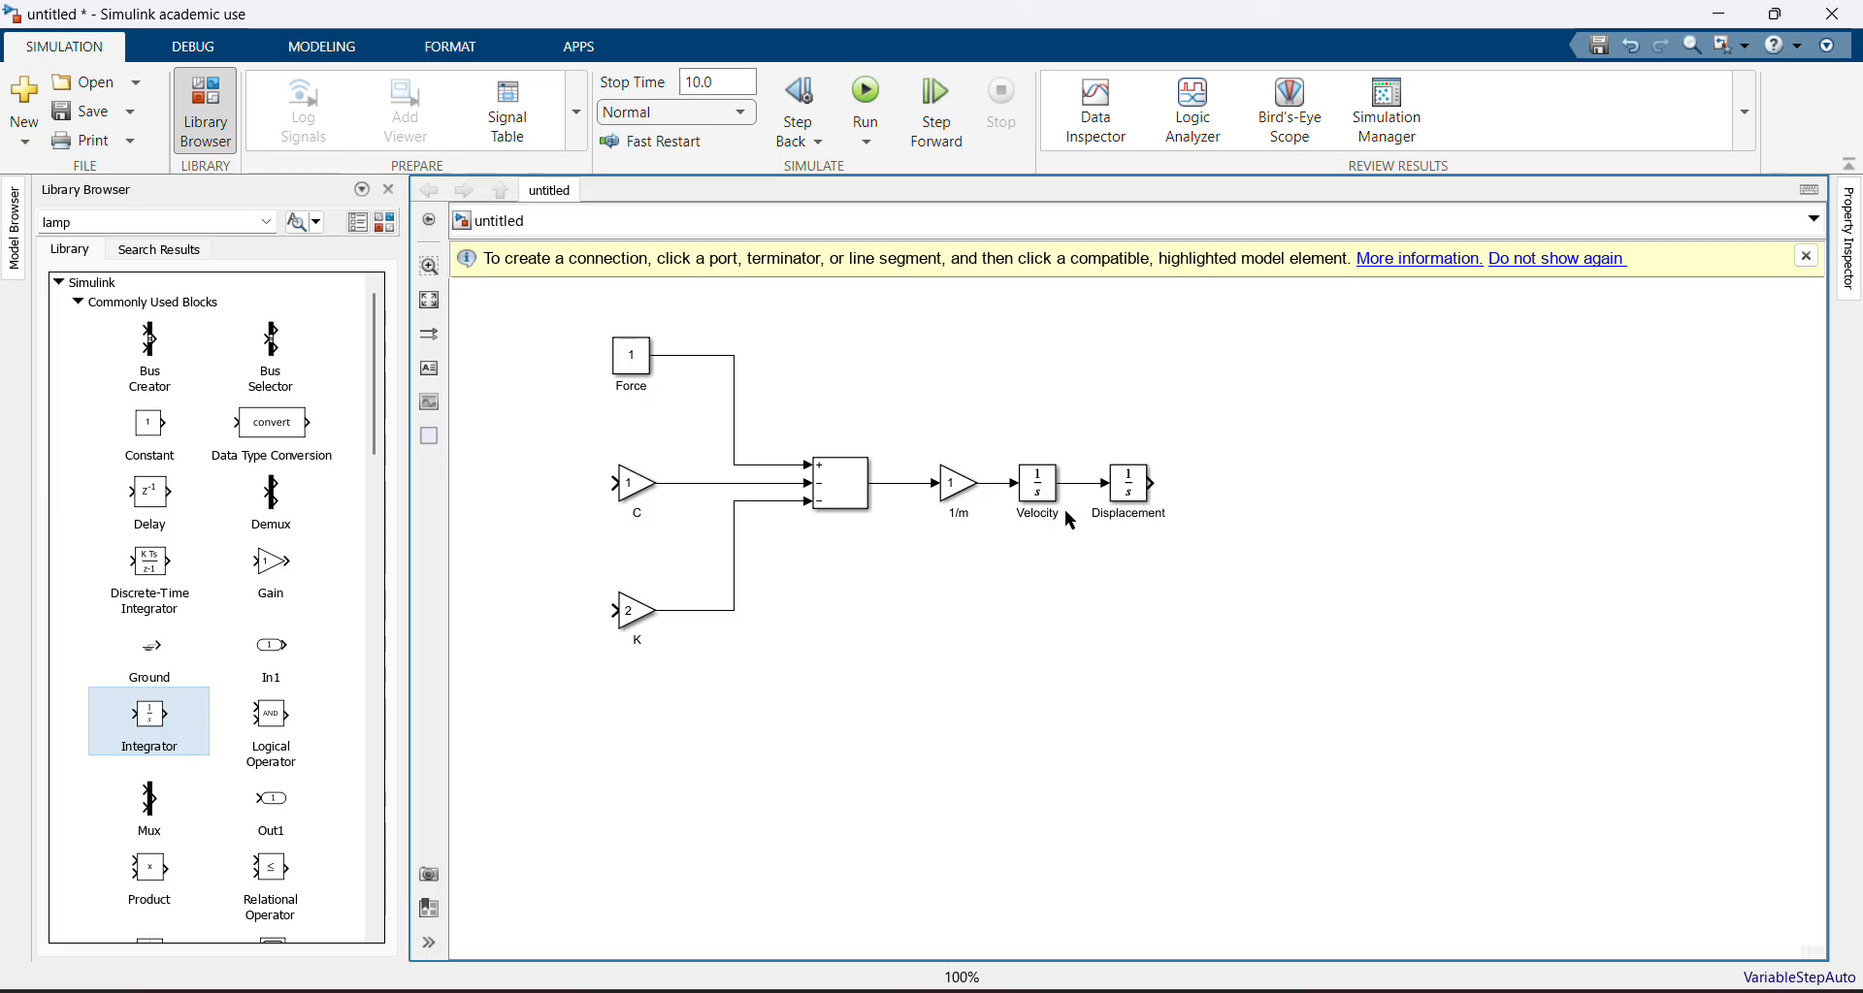
pyautogui.moveTo(1038, 481); pyautogui.dragTo(1167, 477)
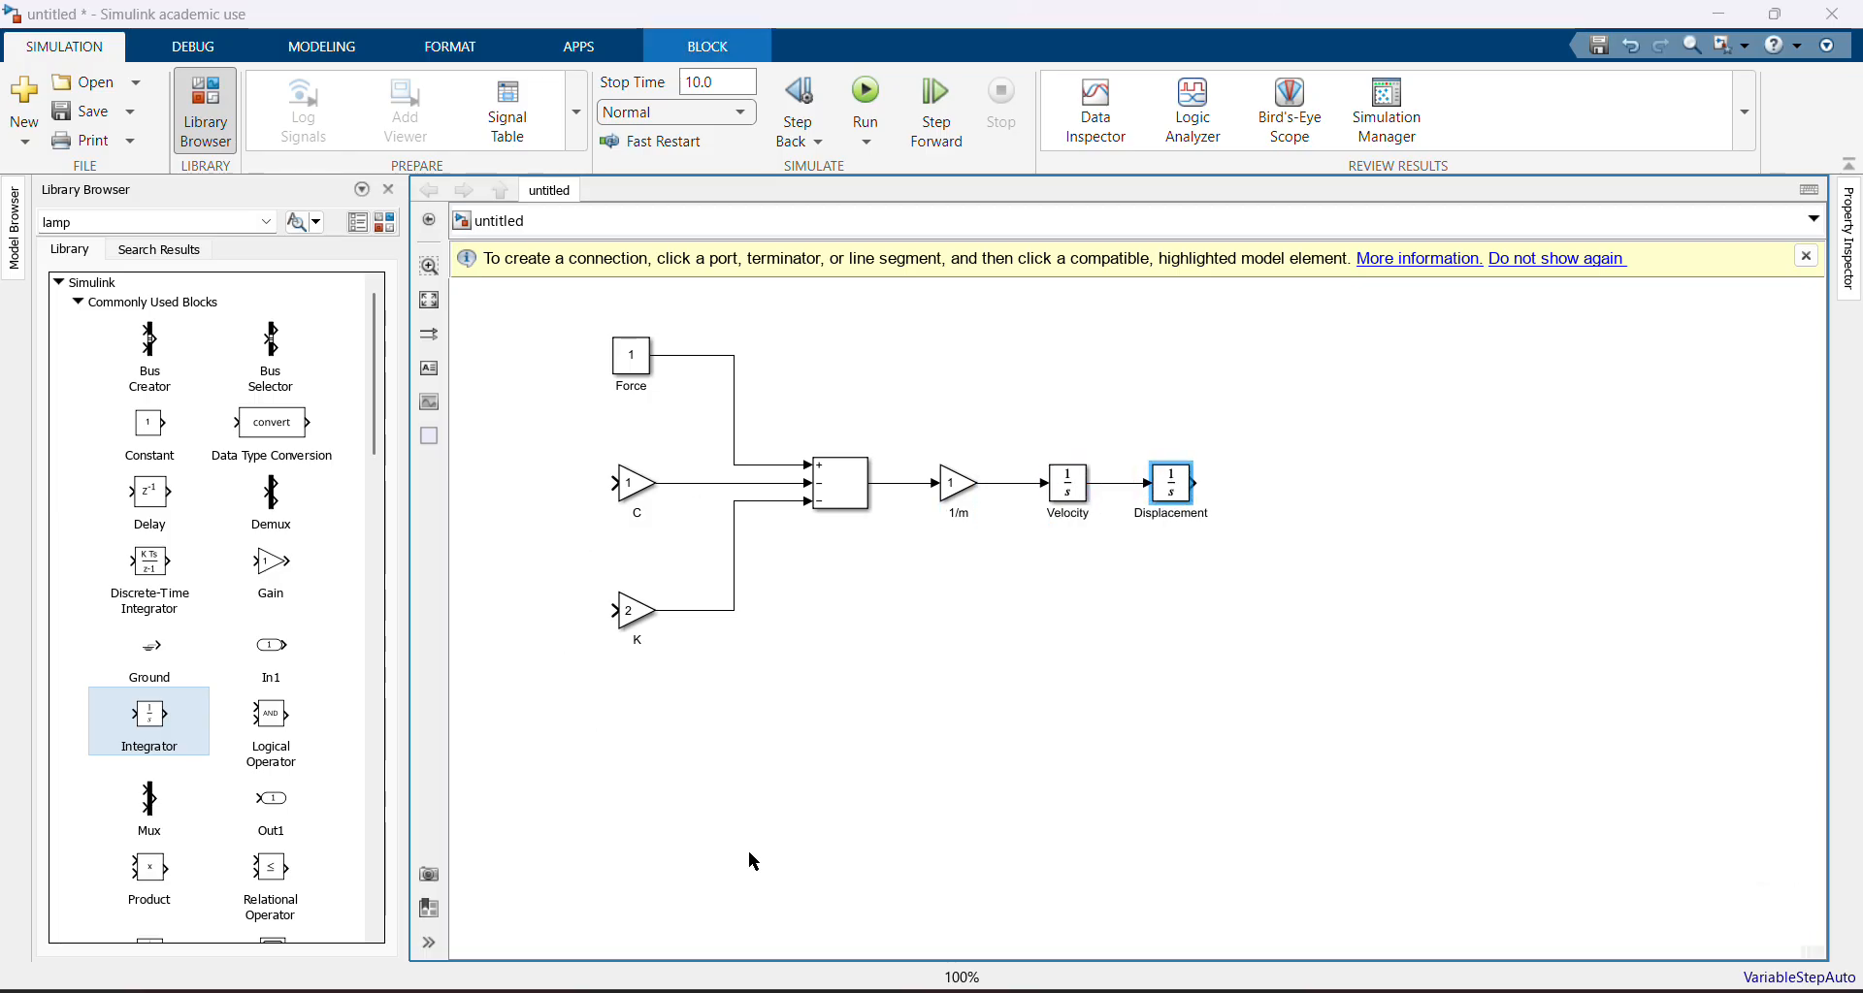
pyautogui.hotkey('alt', 'Tab')
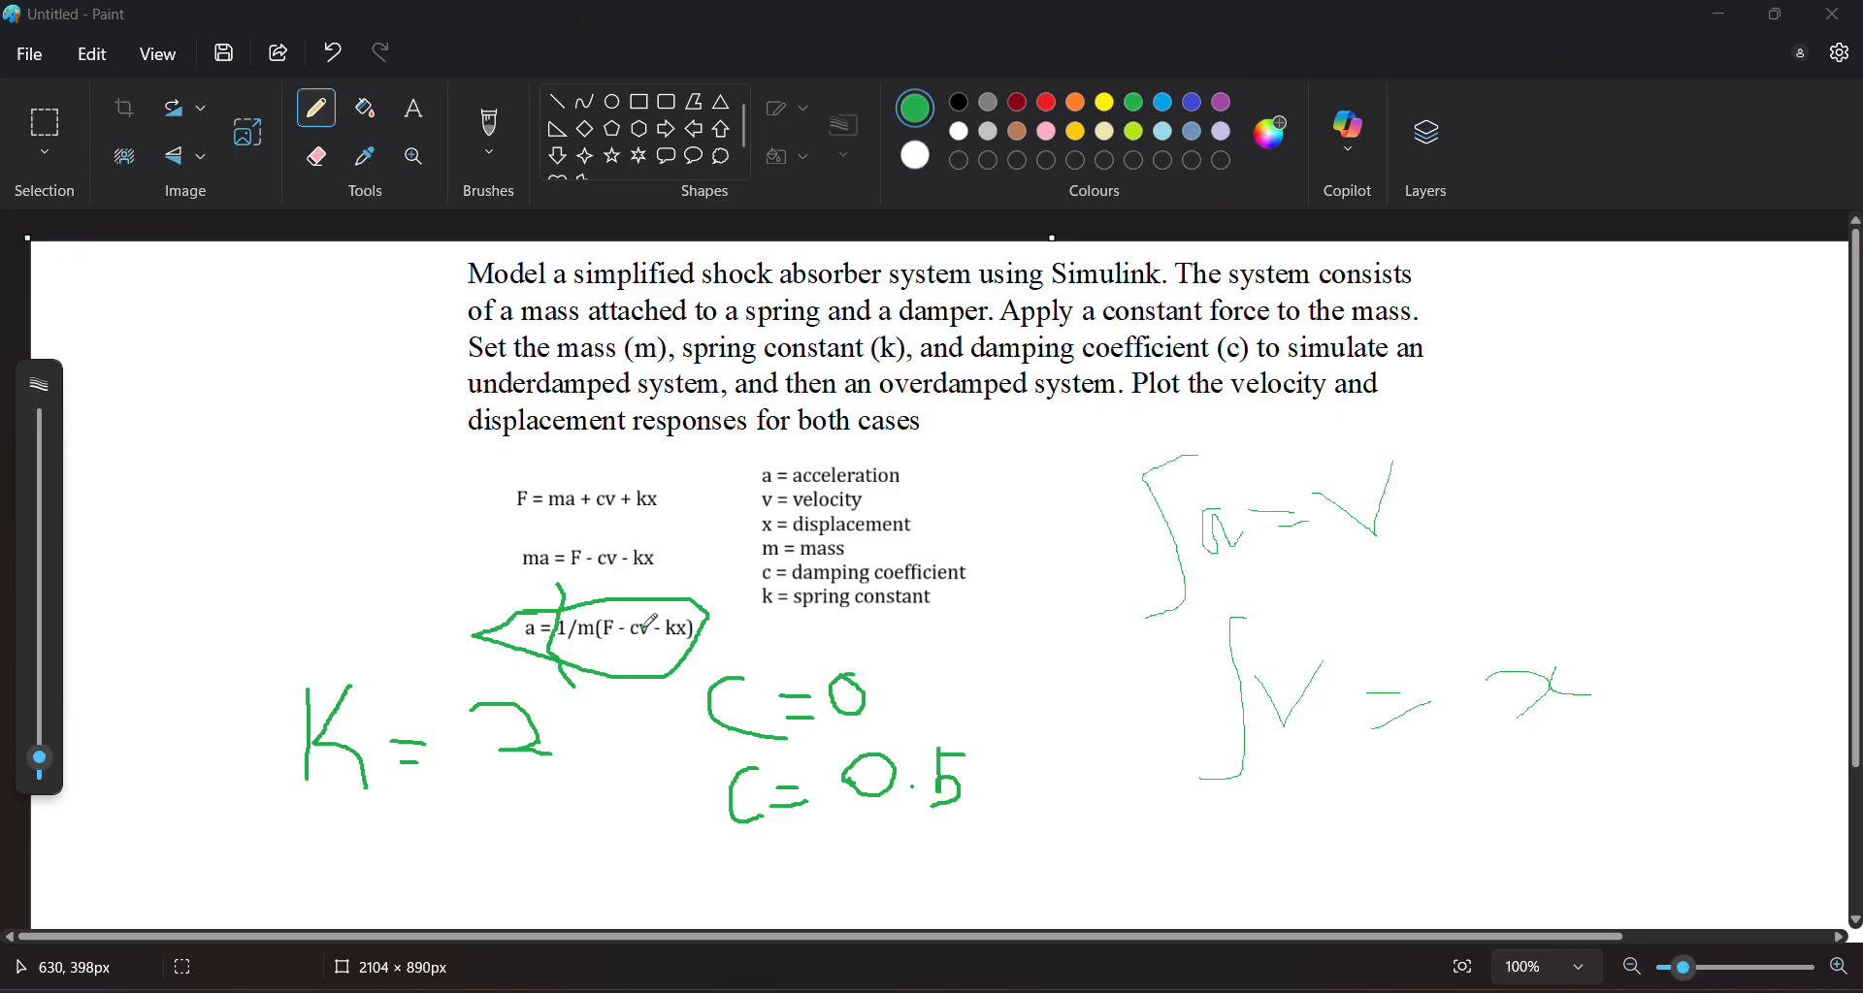
pyautogui.hotkey('alt', 'Tab')
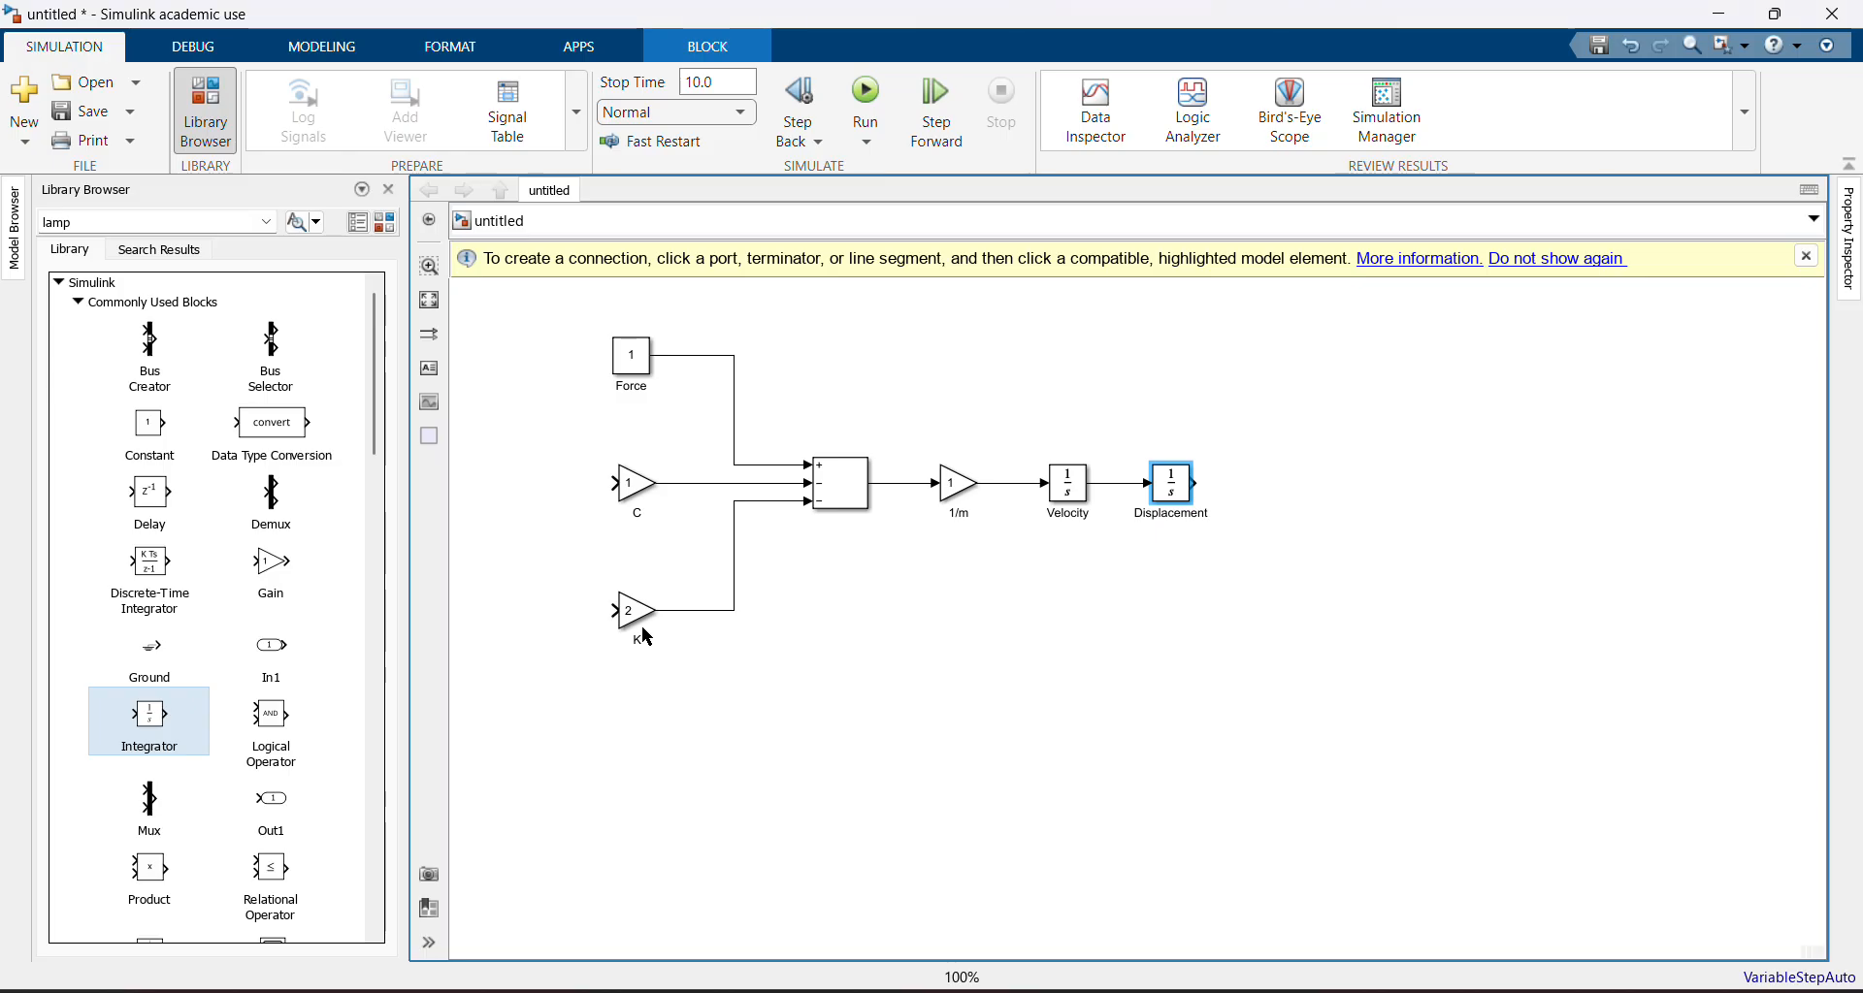
# Feed the Velocity output back to the C gain input, routing the line above the Force block
pyautogui.click(1114, 492)
pyautogui.moveTo(1114, 492); pyautogui.dragTo(615, 487)
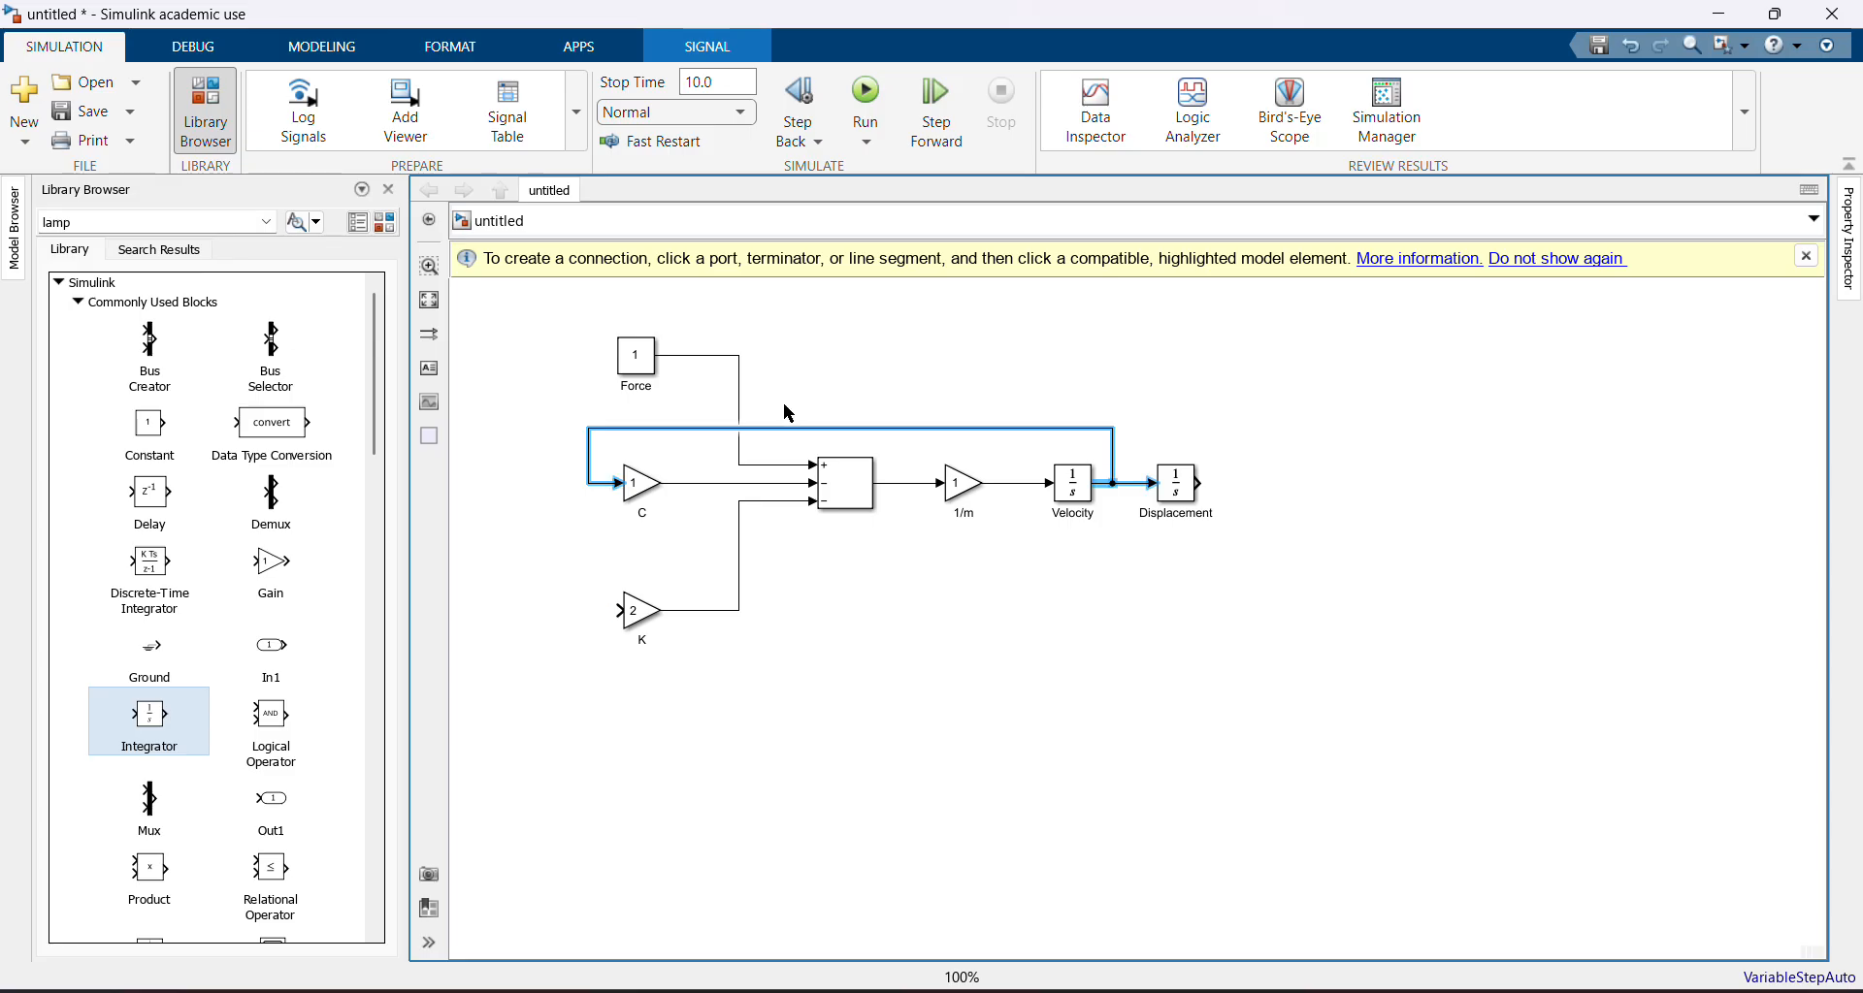
pyautogui.moveTo(777, 428); pyautogui.dragTo(789, 304)
pyautogui.click(1100, 669)
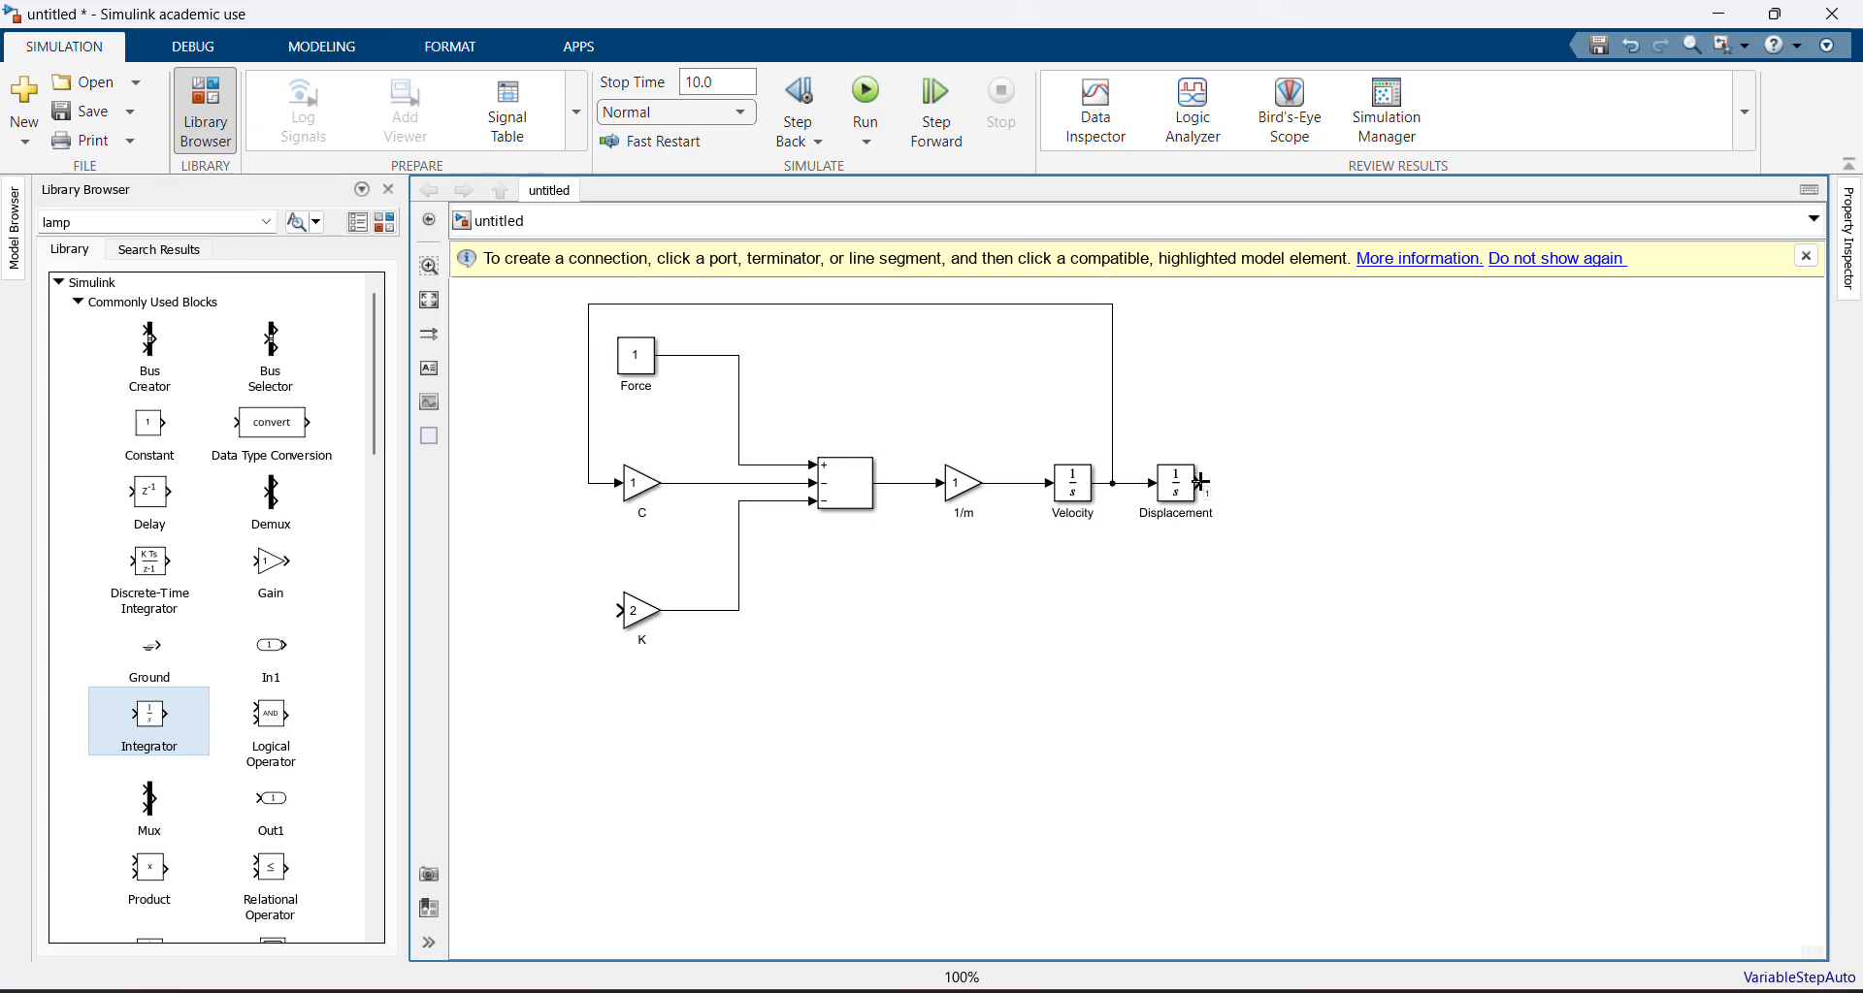
# Feed the Displacement output back to the K gain input, routing the line below the diagram
pyautogui.moveTo(1200, 482); pyautogui.dragTo(605, 611)
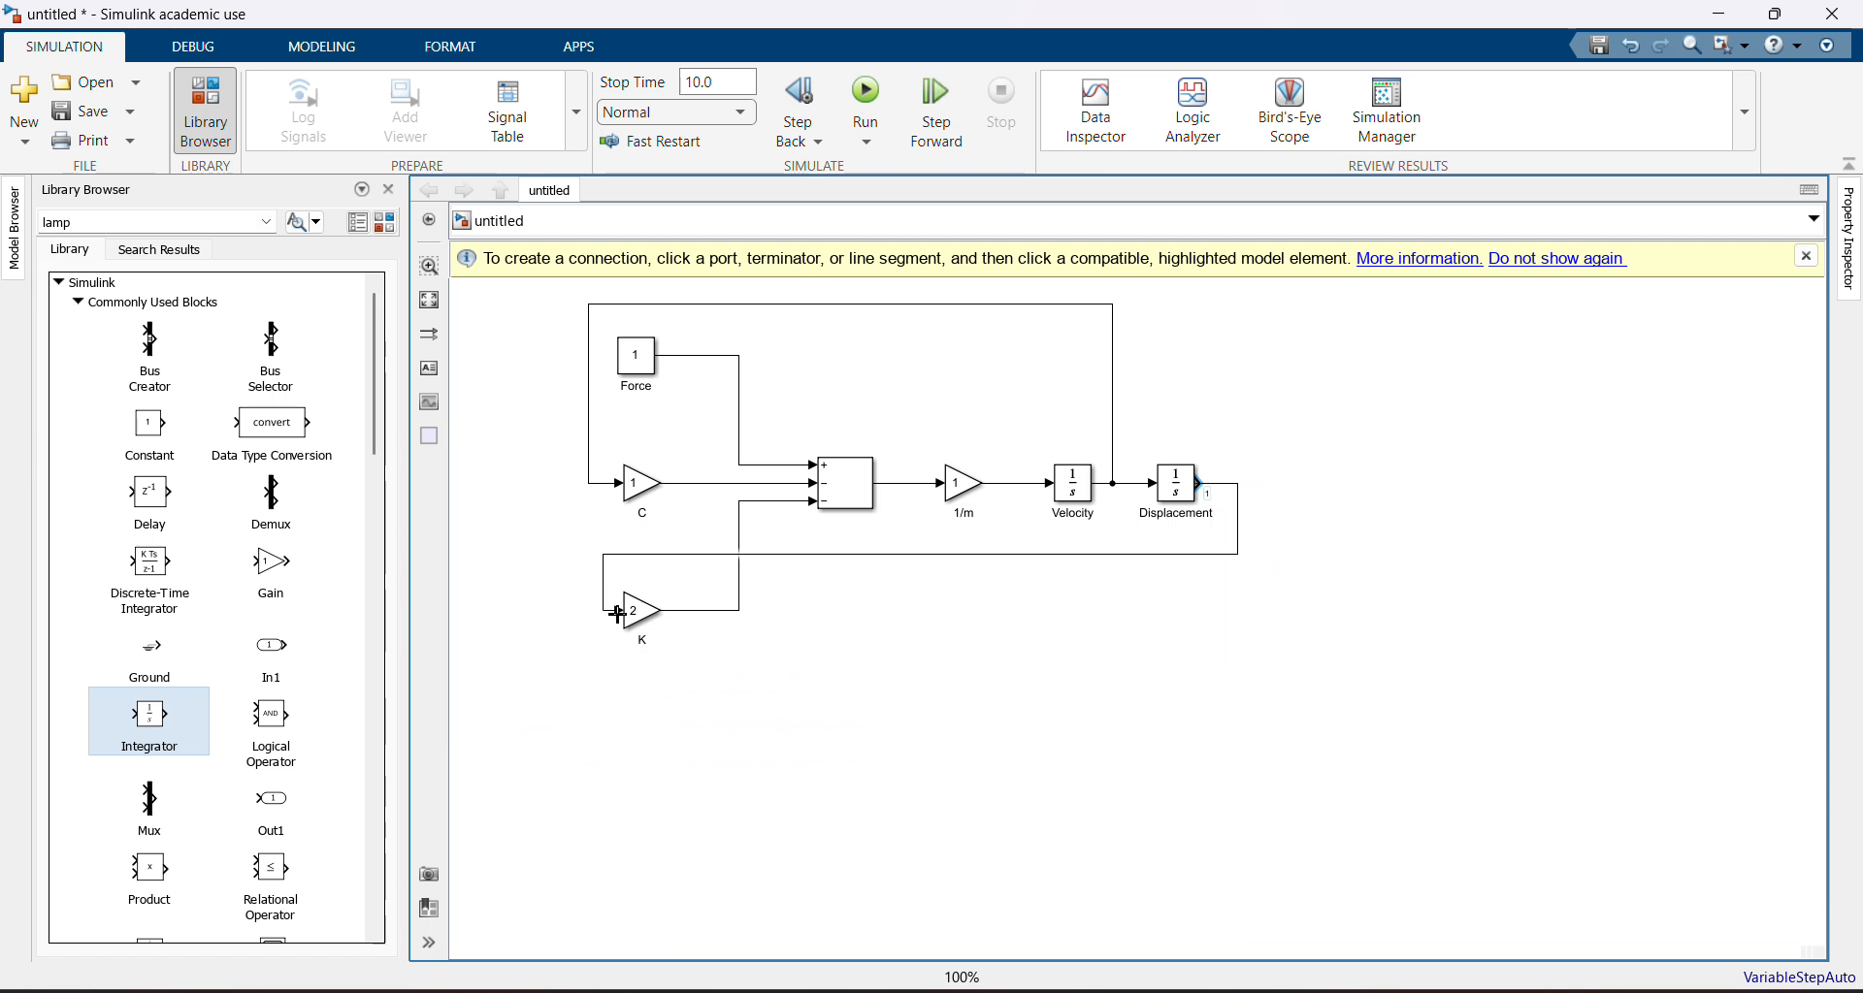
pyautogui.click(782, 555)
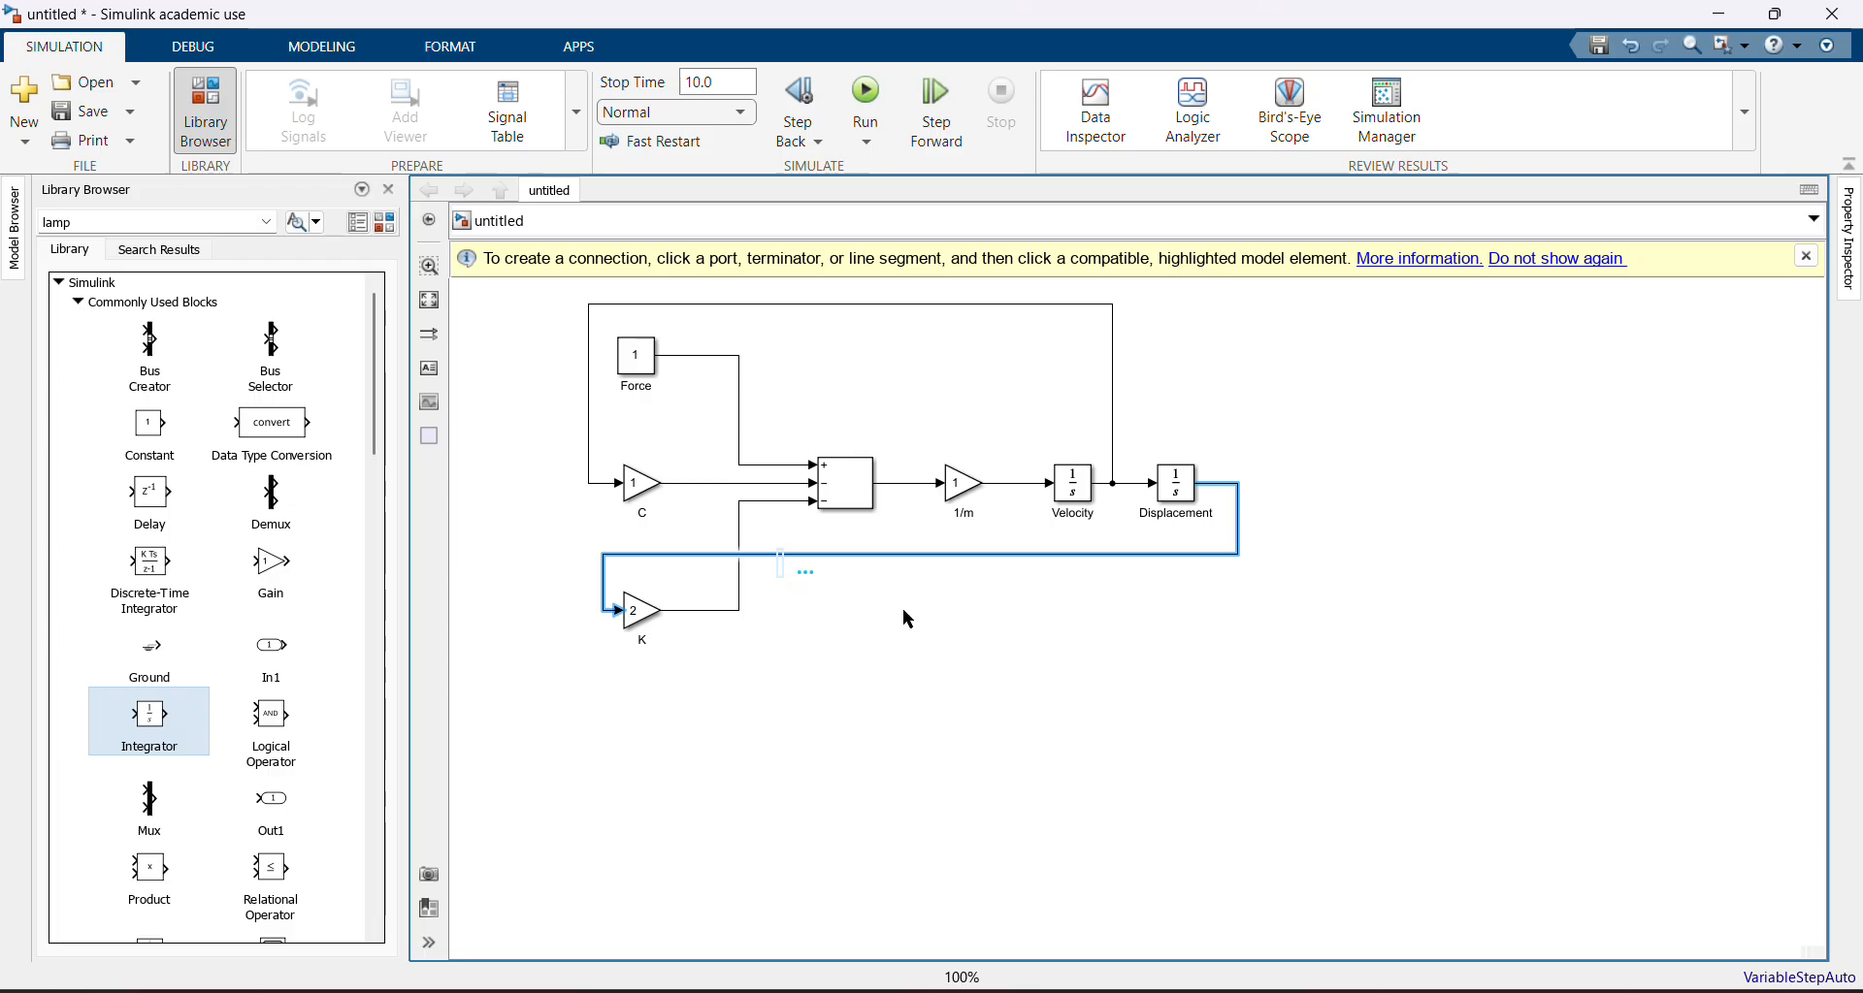
pyautogui.click(933, 615)
pyautogui.moveTo(943, 560); pyautogui.dragTo(959, 713)
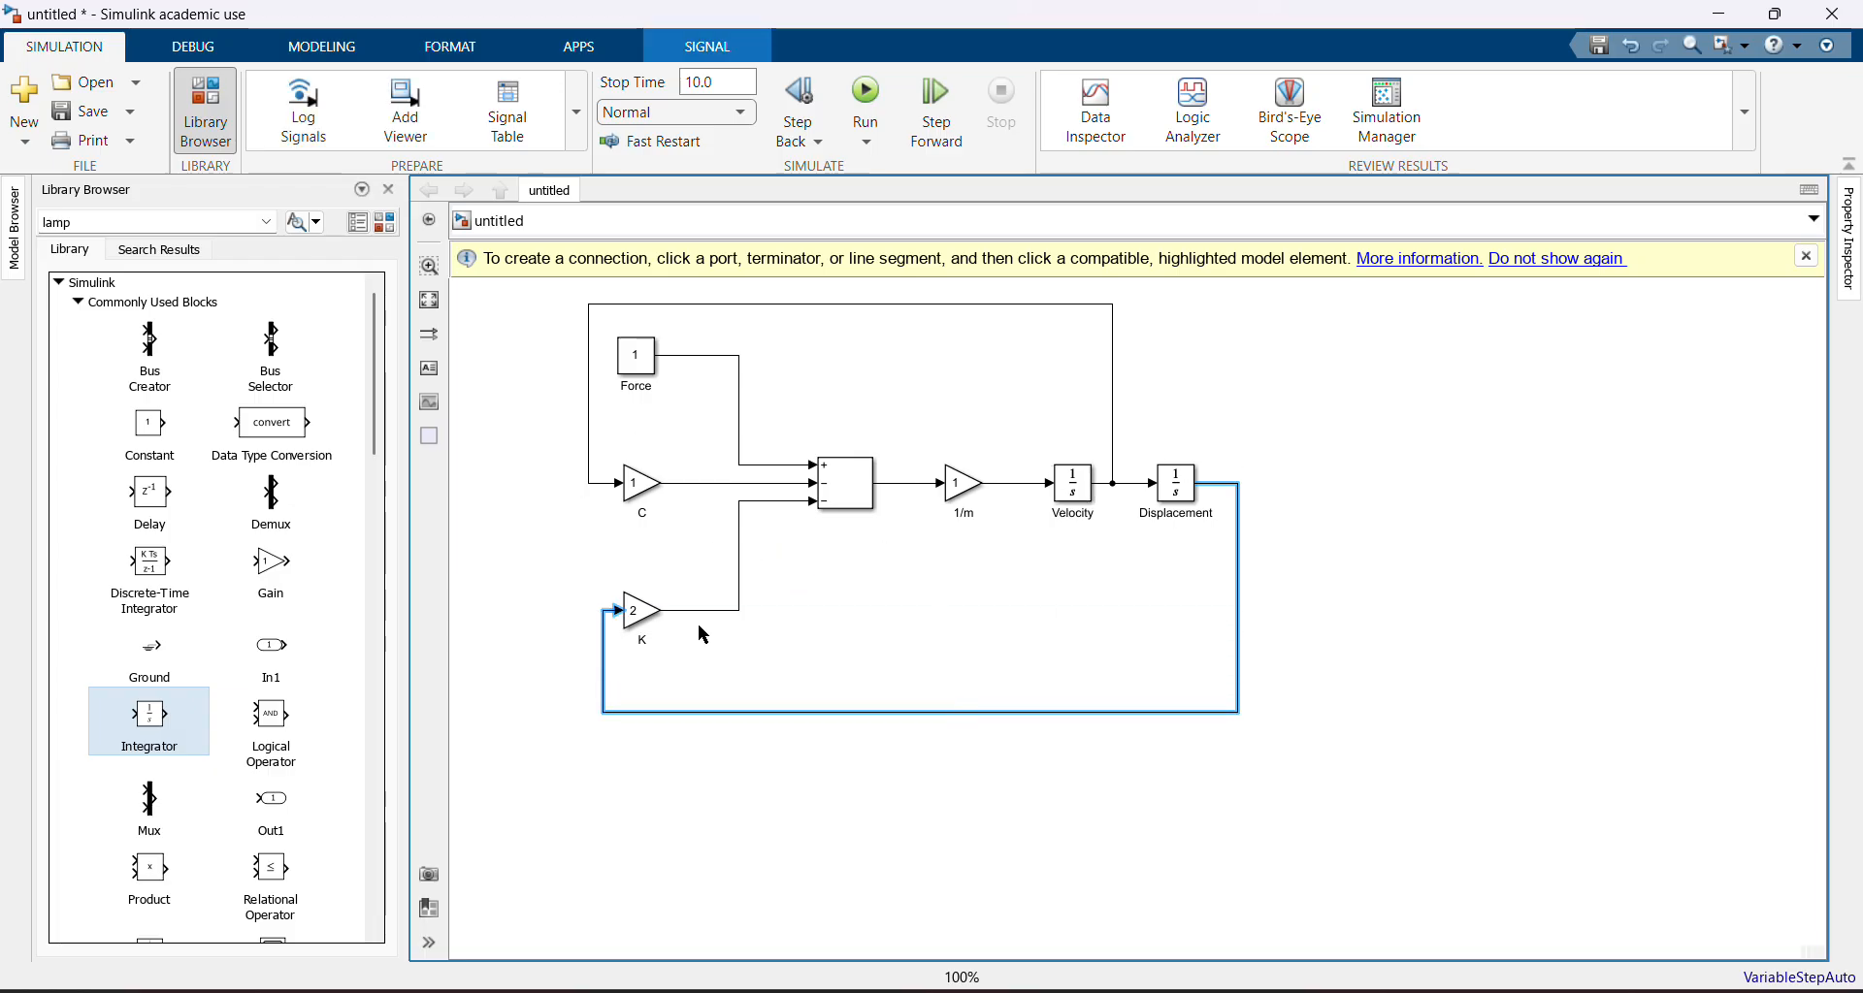
pyautogui.click(1212, 483)
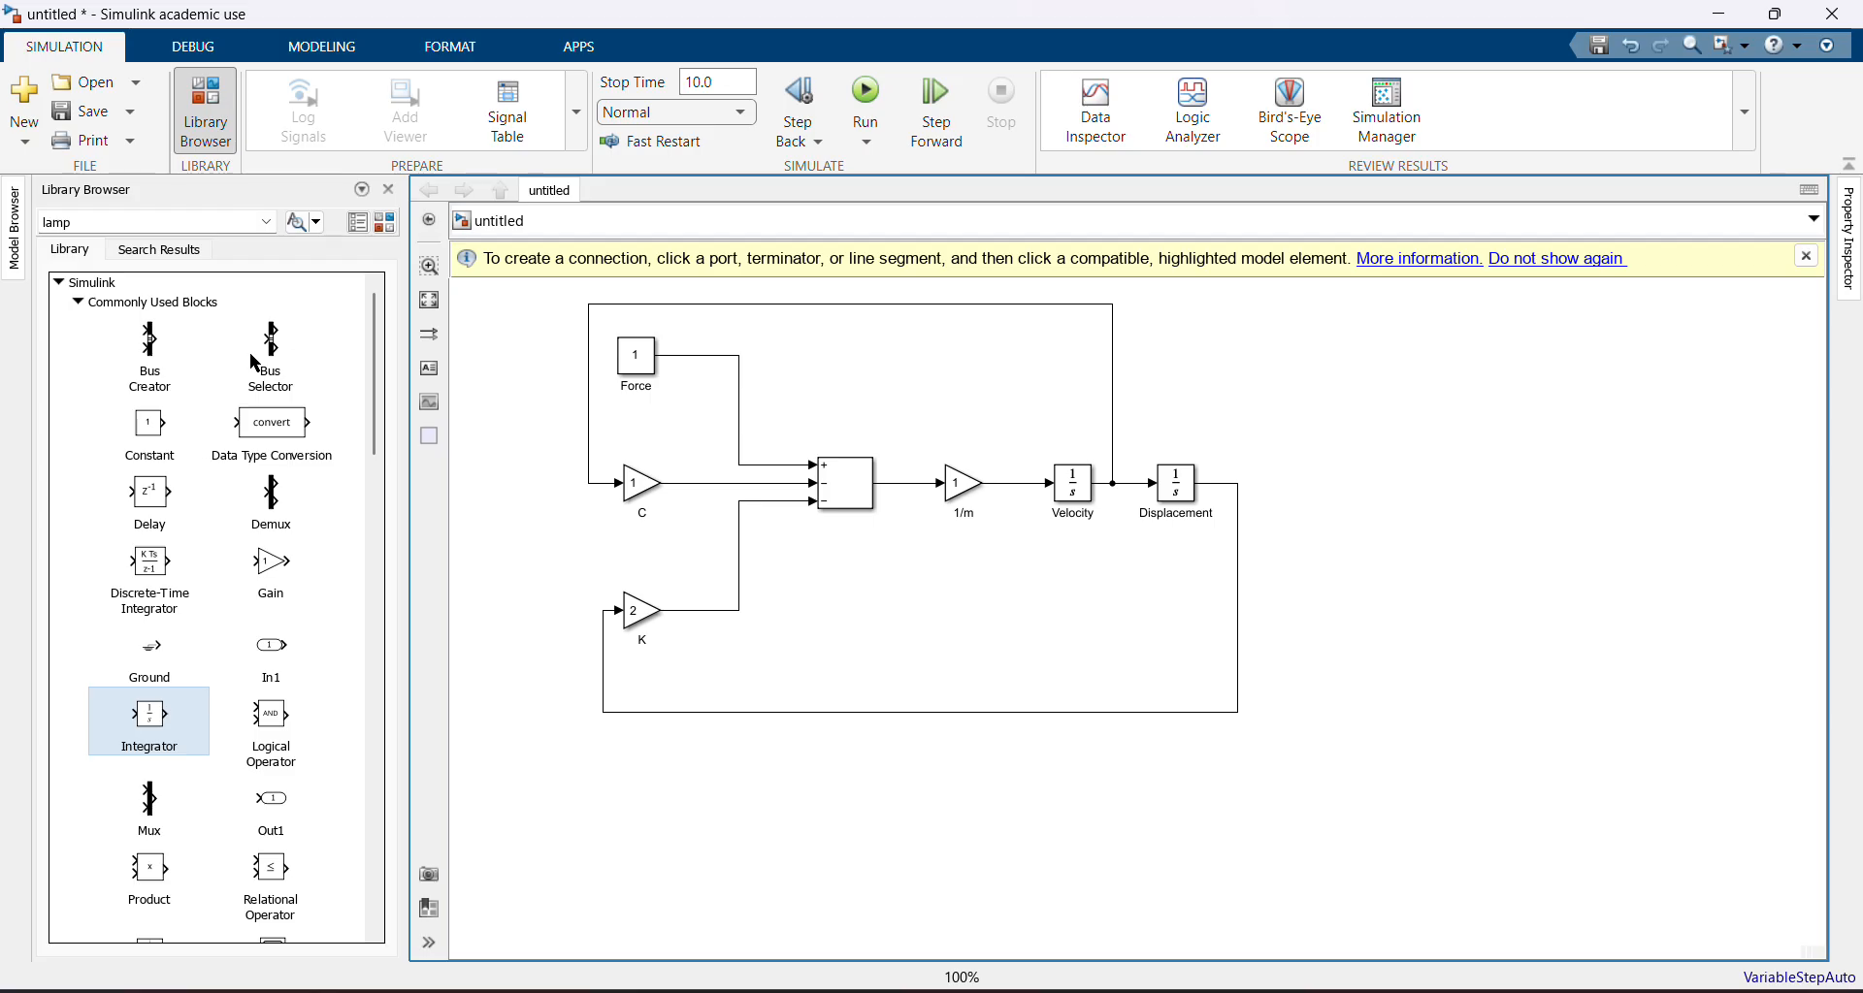
# Add a Mux block right of Displacement and connect the Velocity and Displacement signals to its two inputs
pyautogui.click(158, 798)
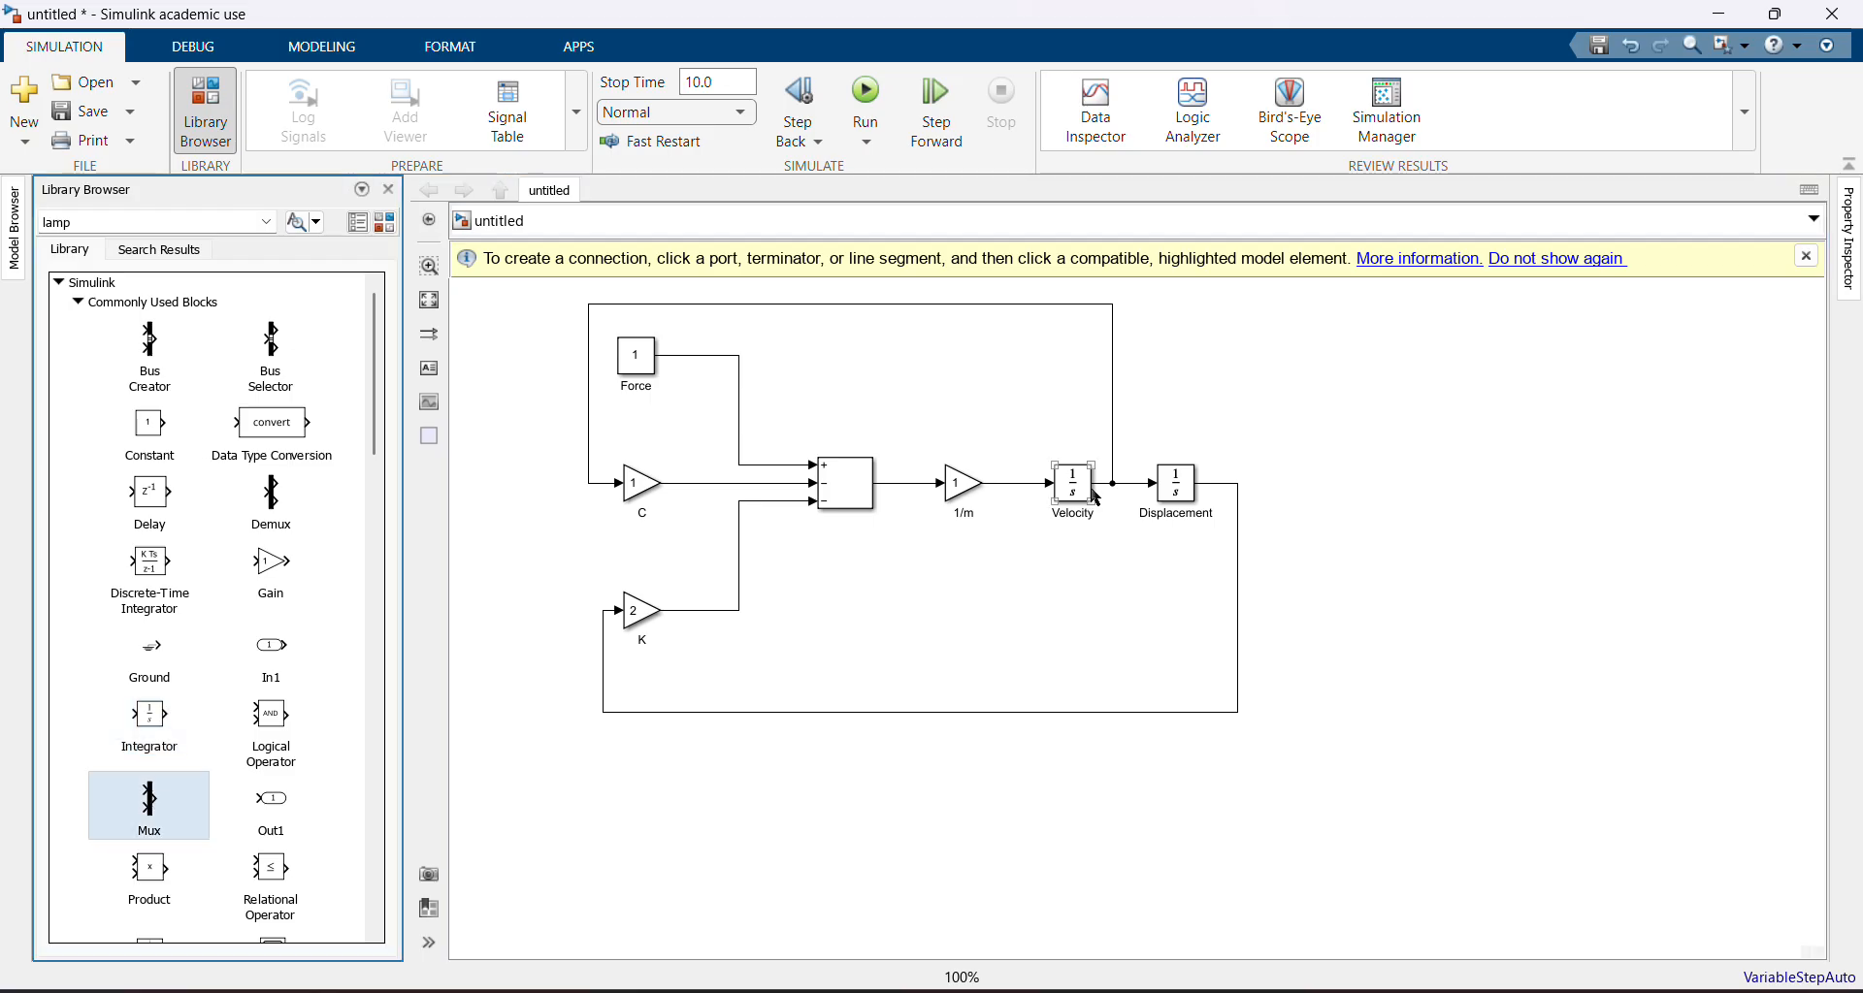
pyautogui.click(860, 471)
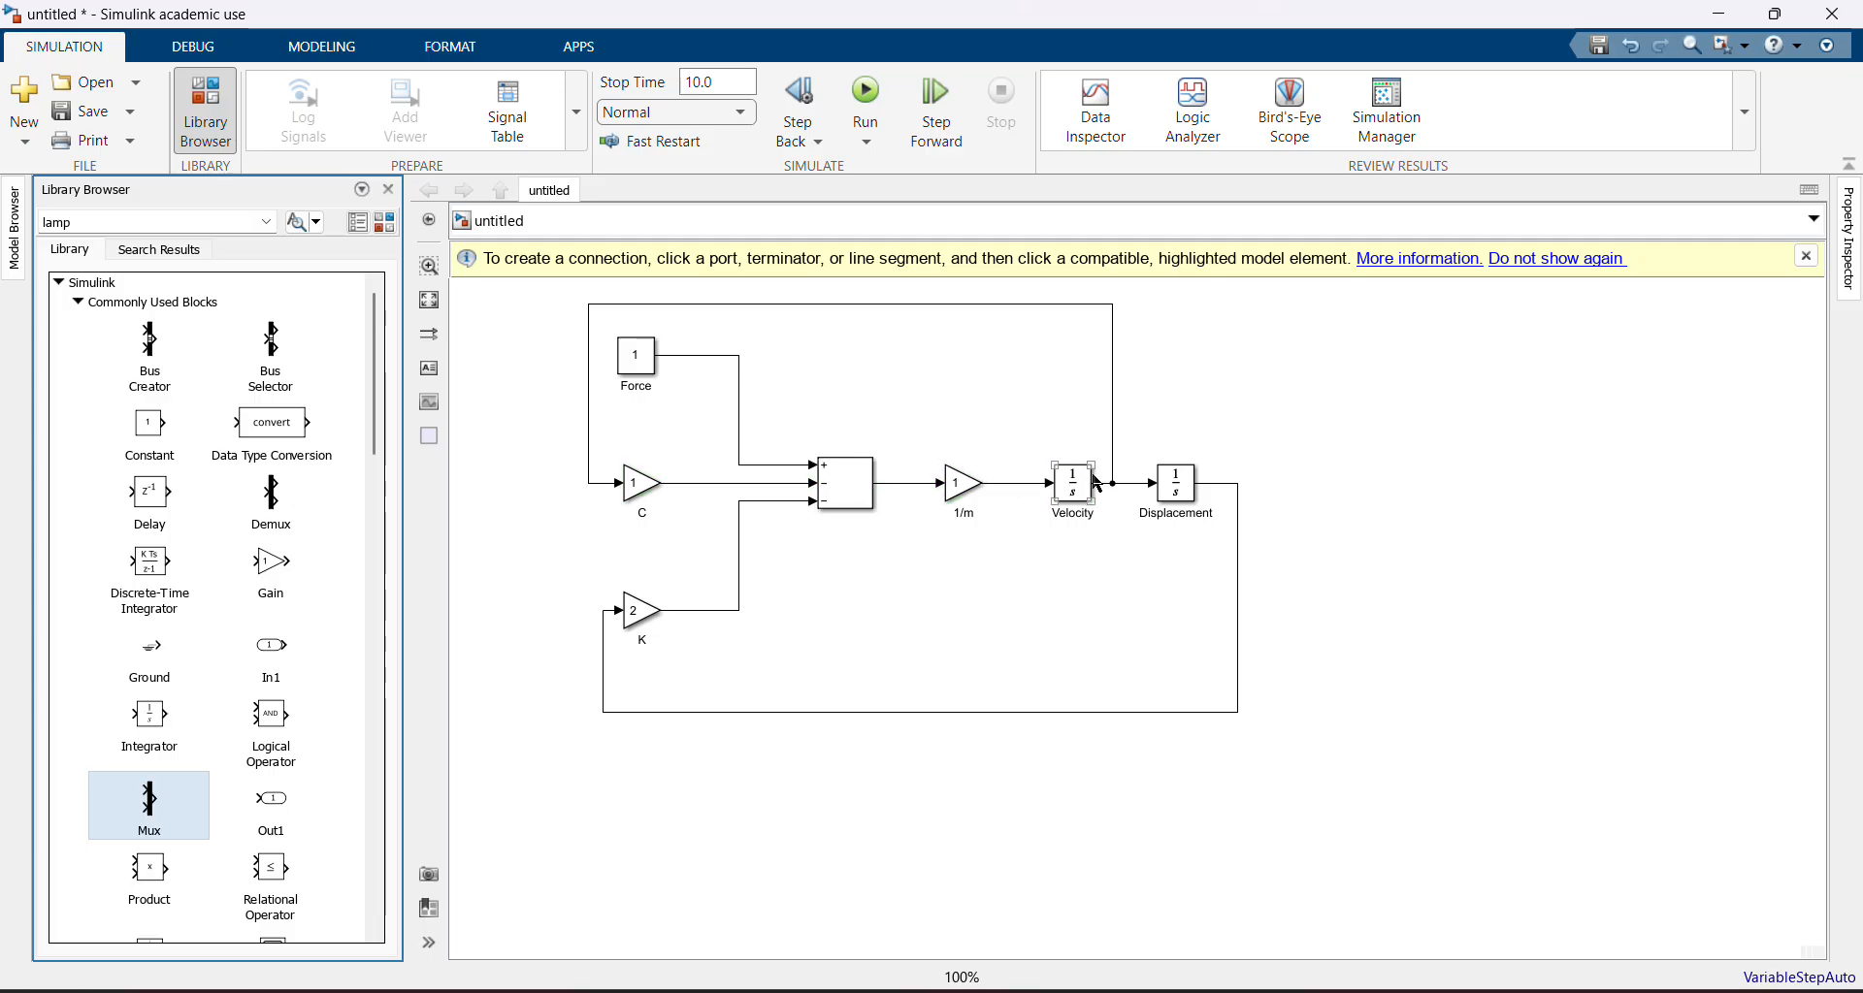
pyautogui.moveTo(153, 805); pyautogui.dragTo(1296, 482)
pyautogui.click(1248, 501)
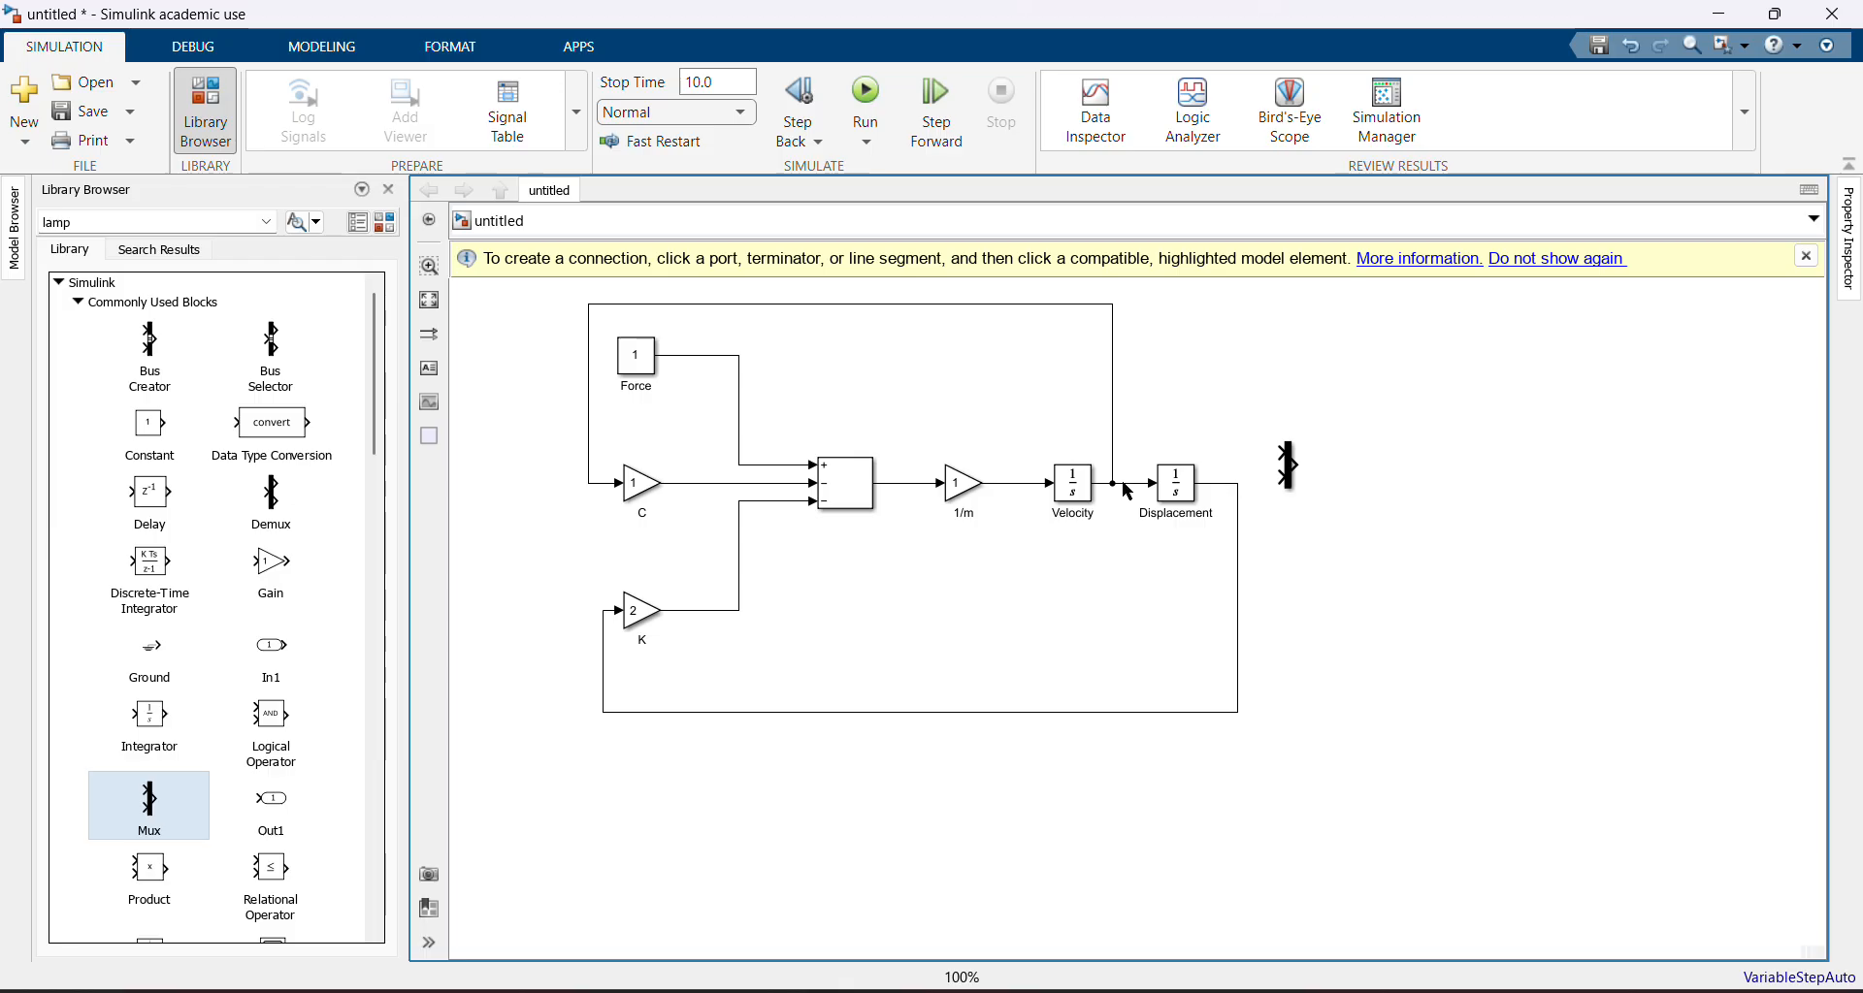
pyautogui.moveTo(1122, 484); pyautogui.dragTo(1290, 466)
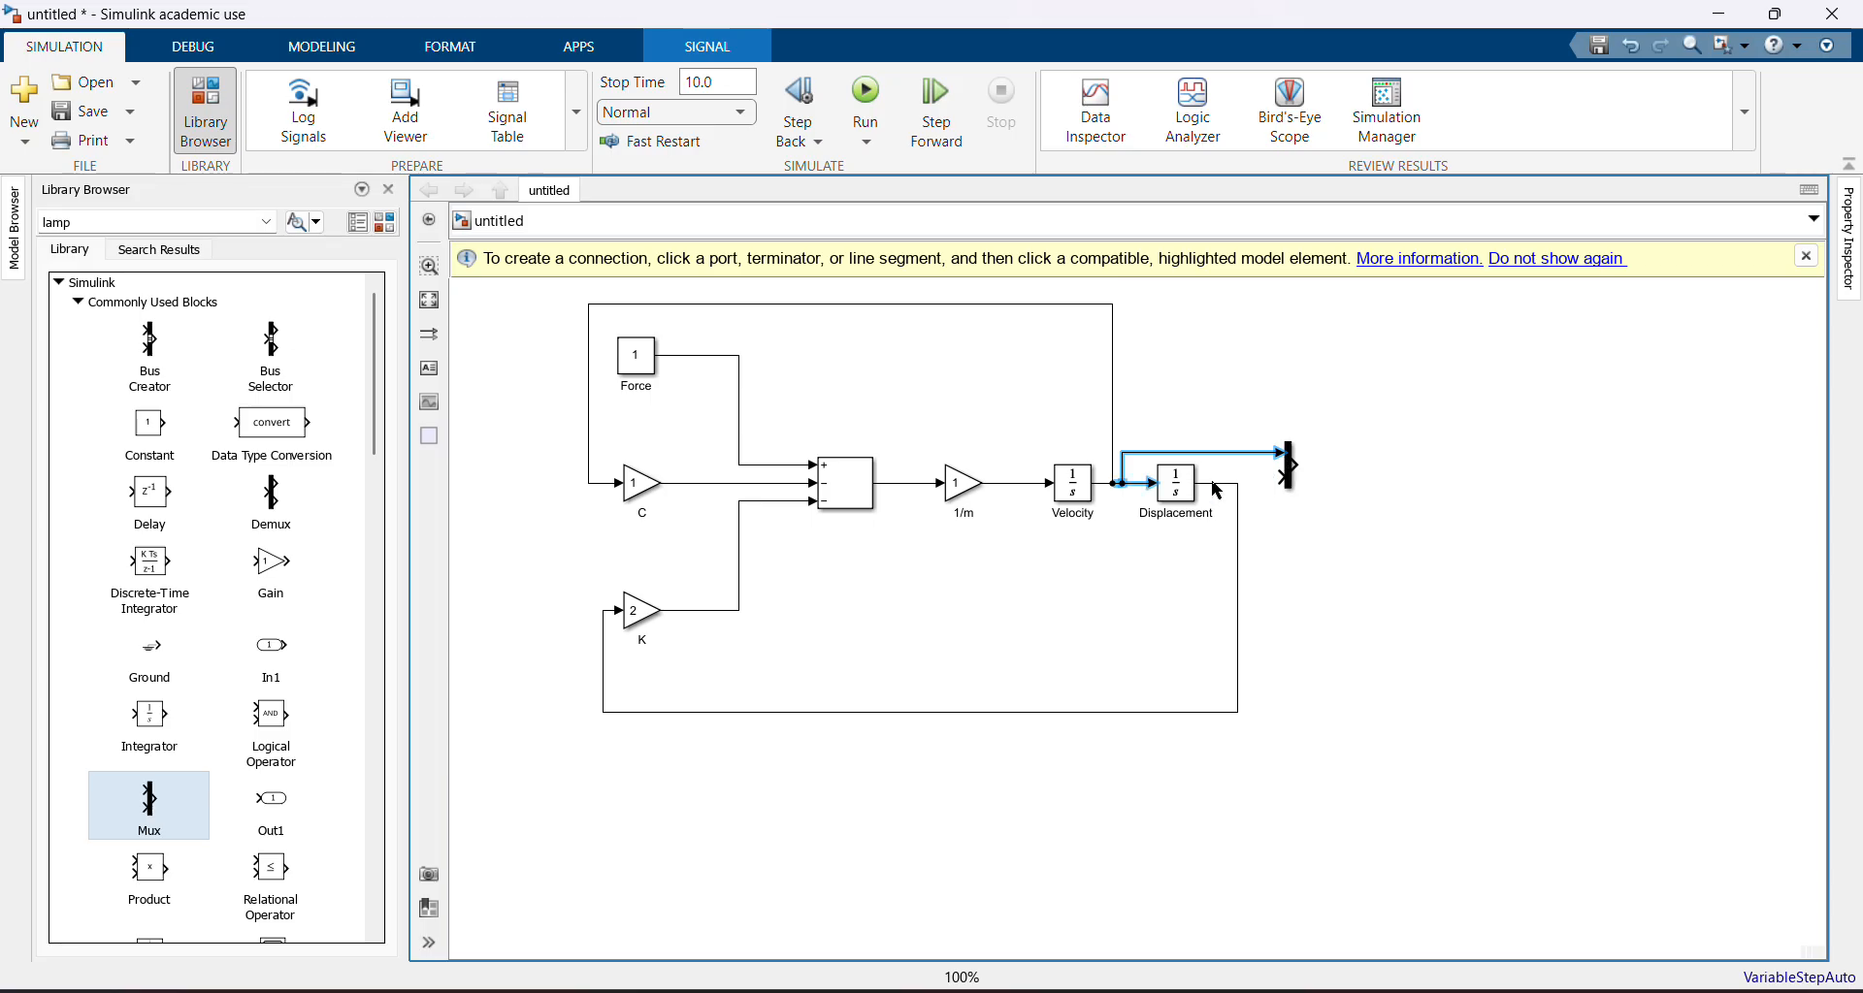
pyautogui.moveTo(1213, 482); pyautogui.dragTo(1330, 462)
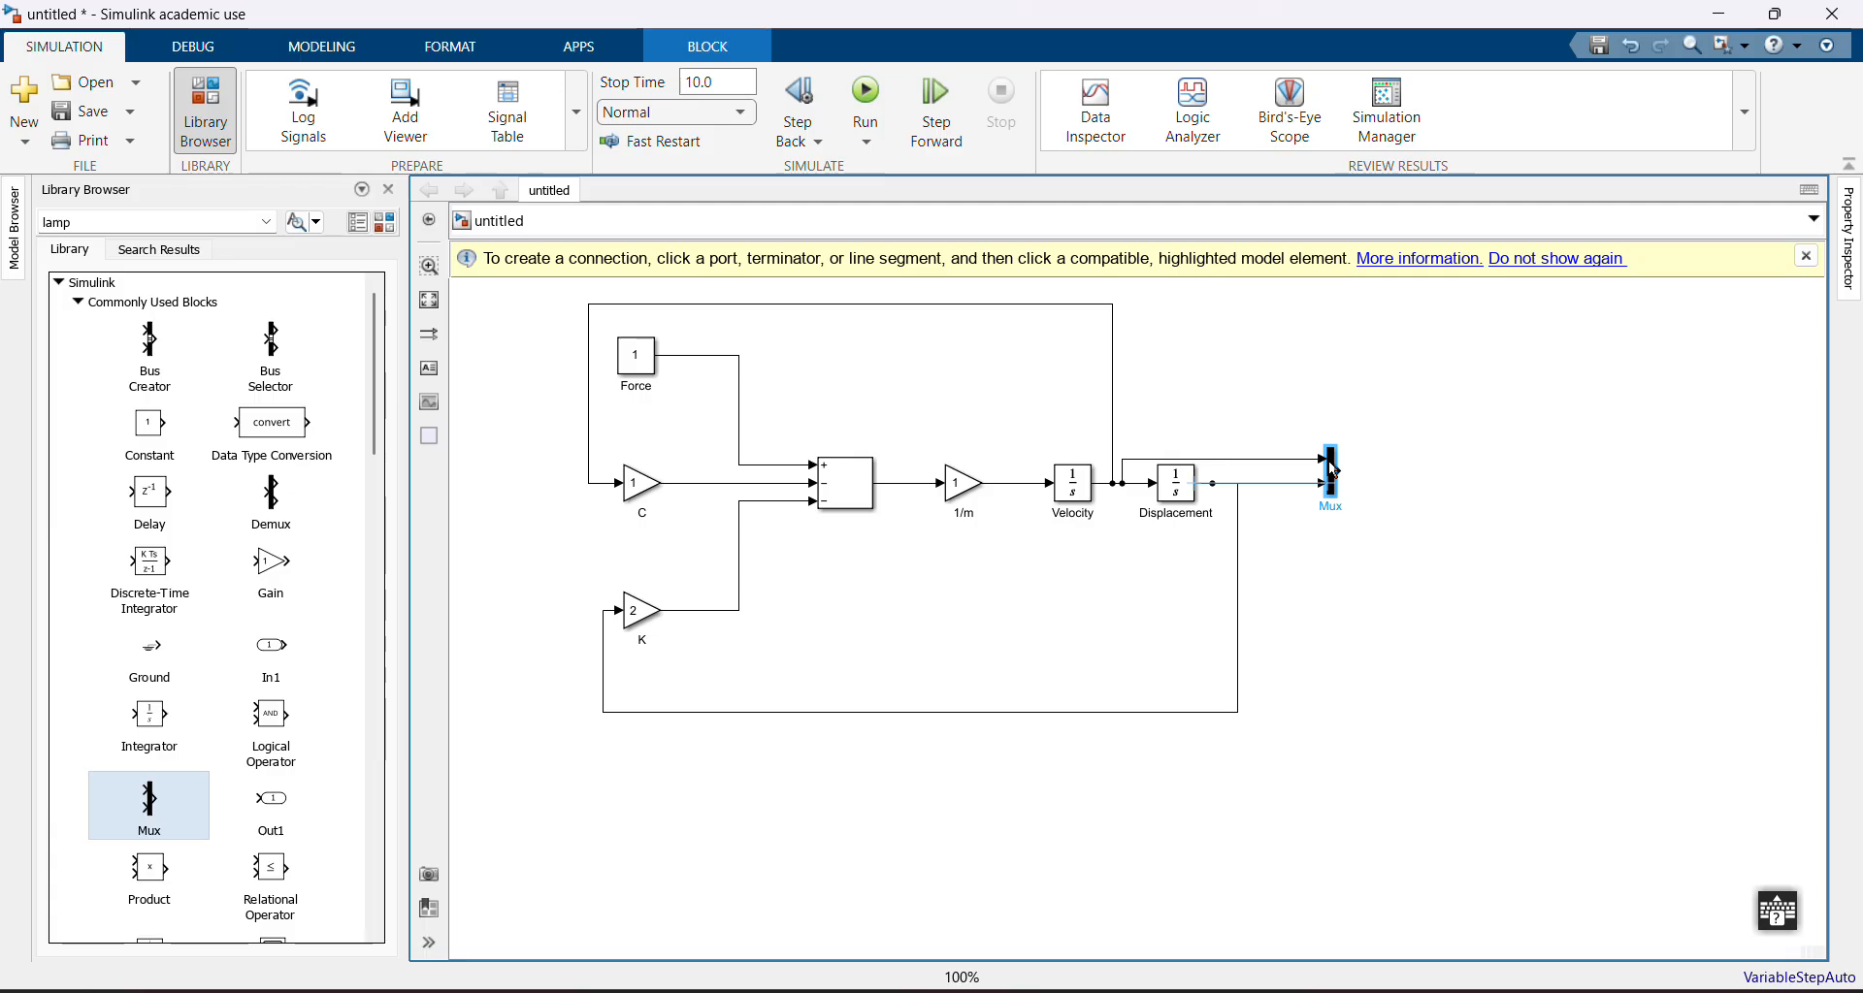
# Add a Scope block to the right of the Mux, connected to the Mux output
pyautogui.click(1323, 528)
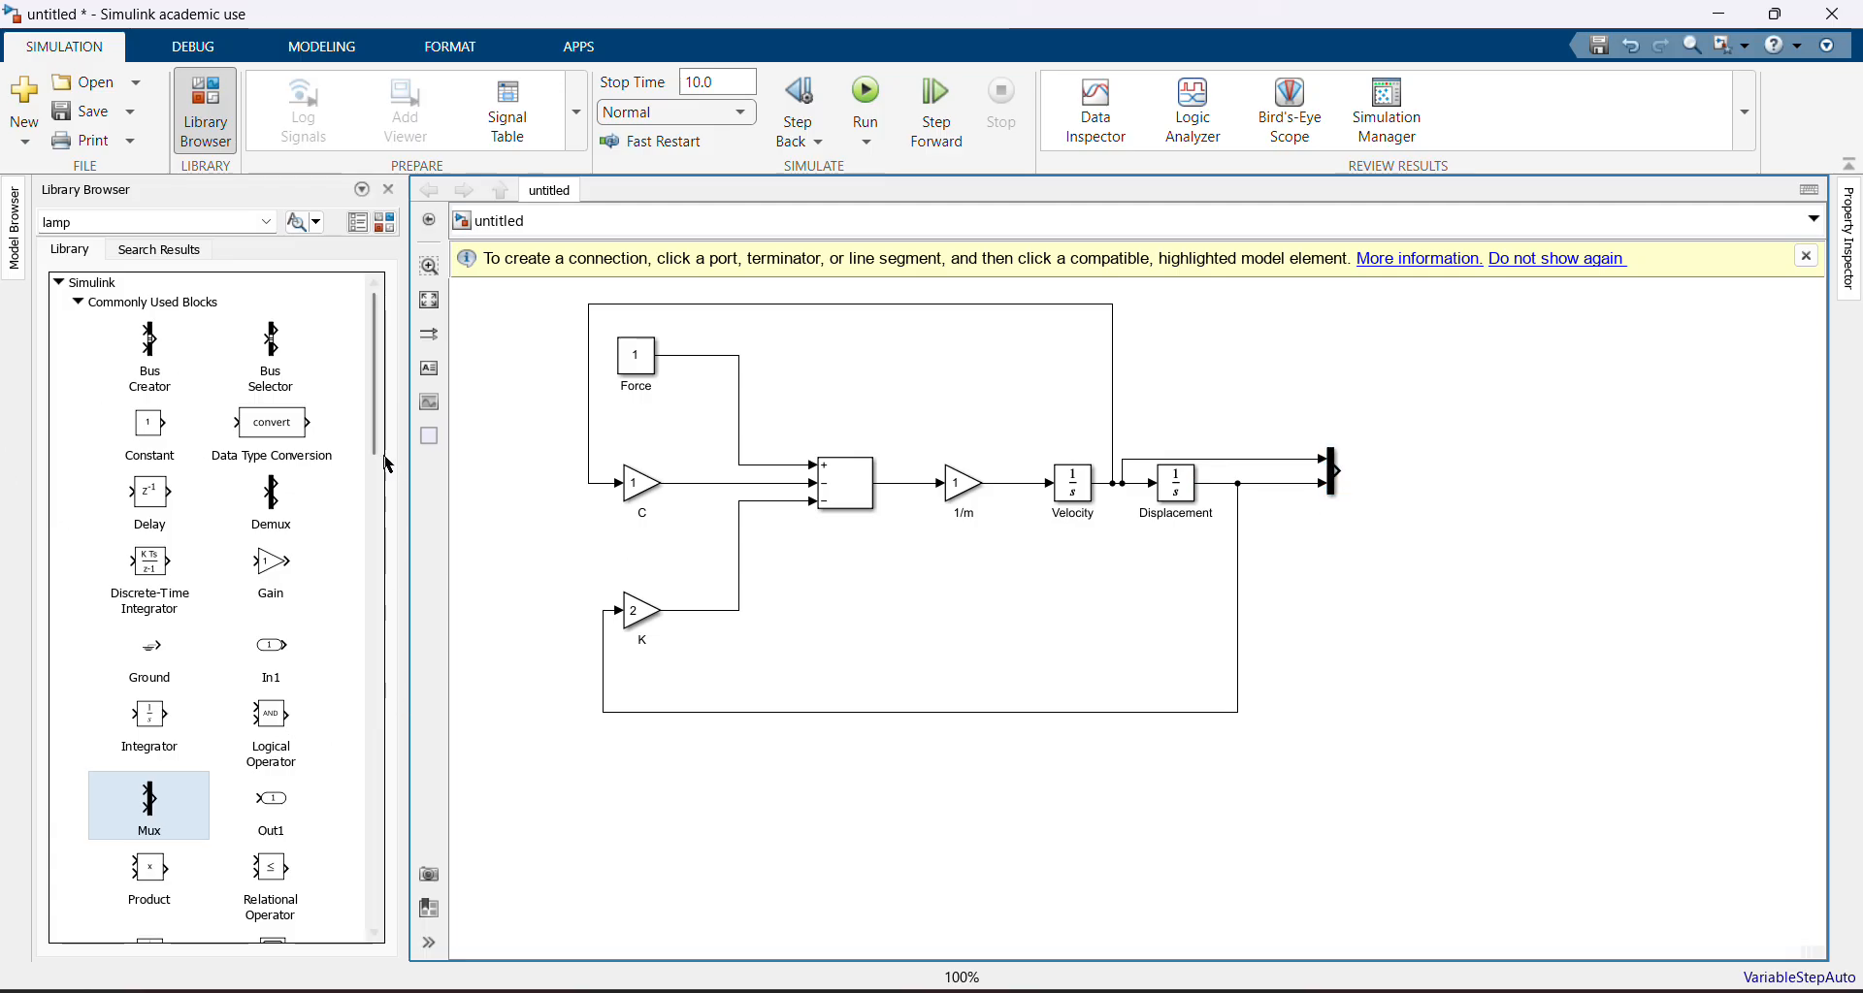
pyautogui.scroll(-5, 280, 610)
pyautogui.moveTo(280, 609); pyautogui.dragTo(1383, 466)
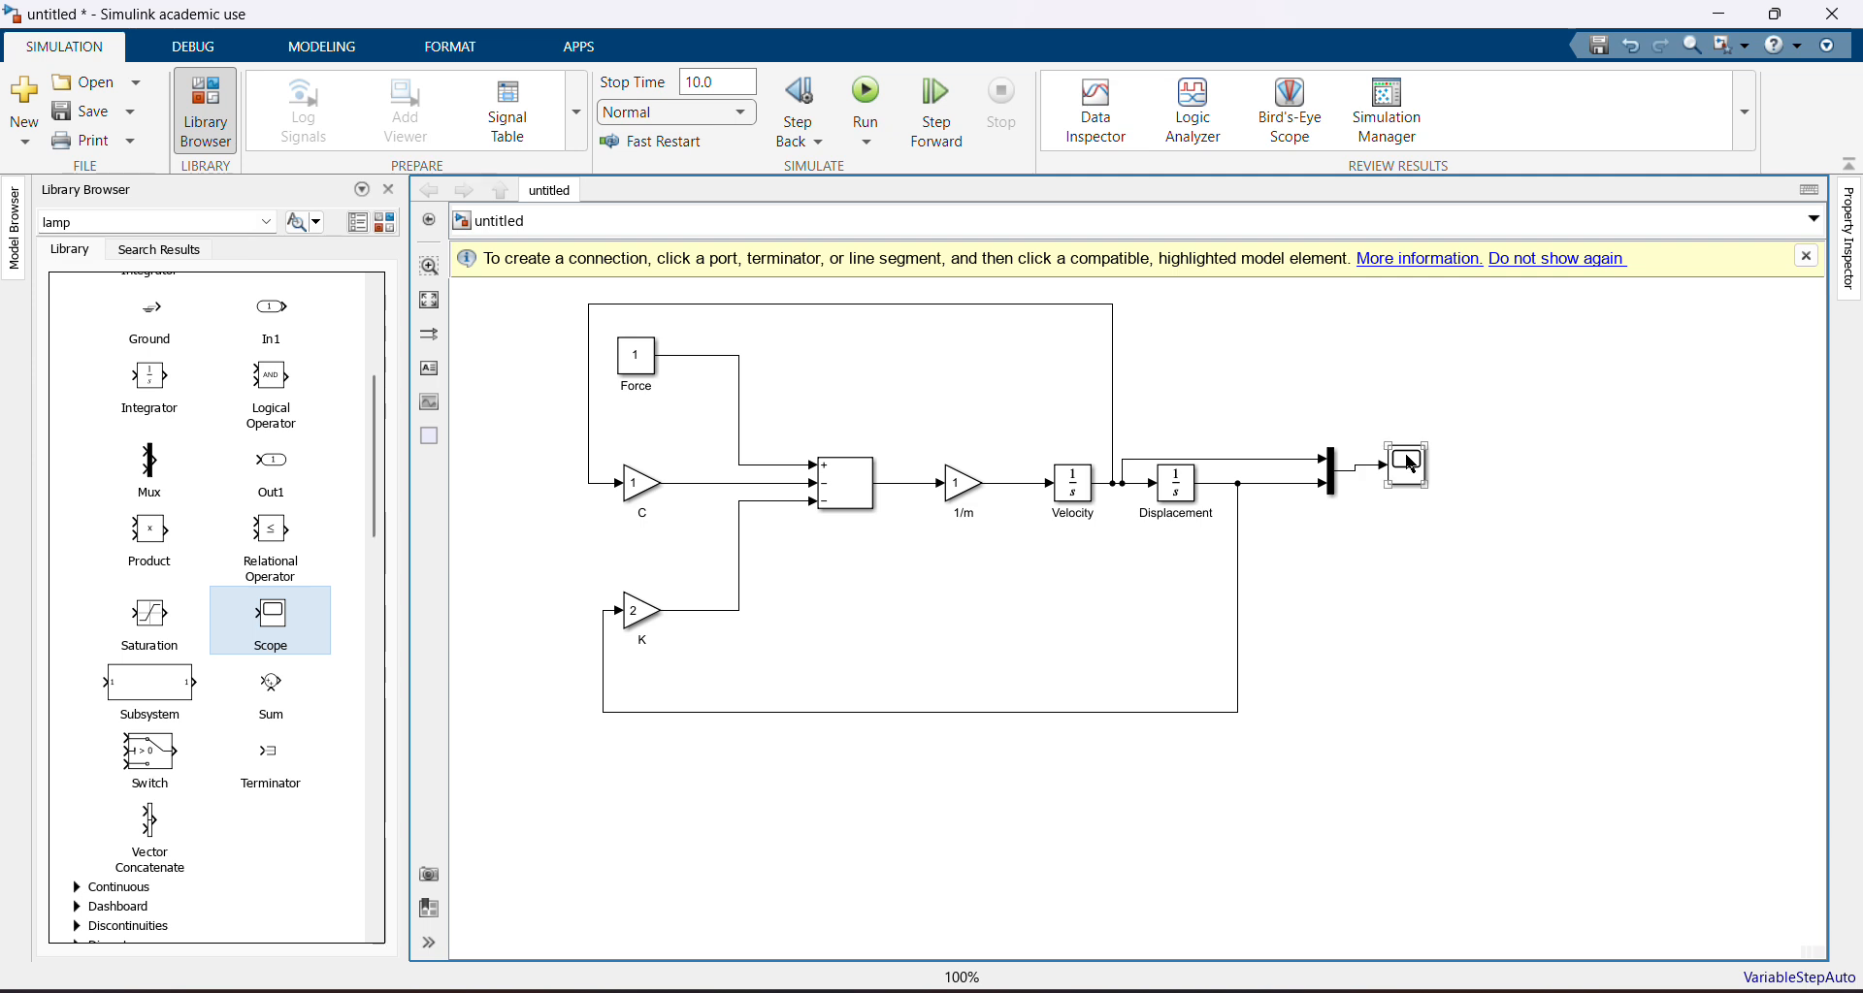
pyautogui.click(1409, 467)
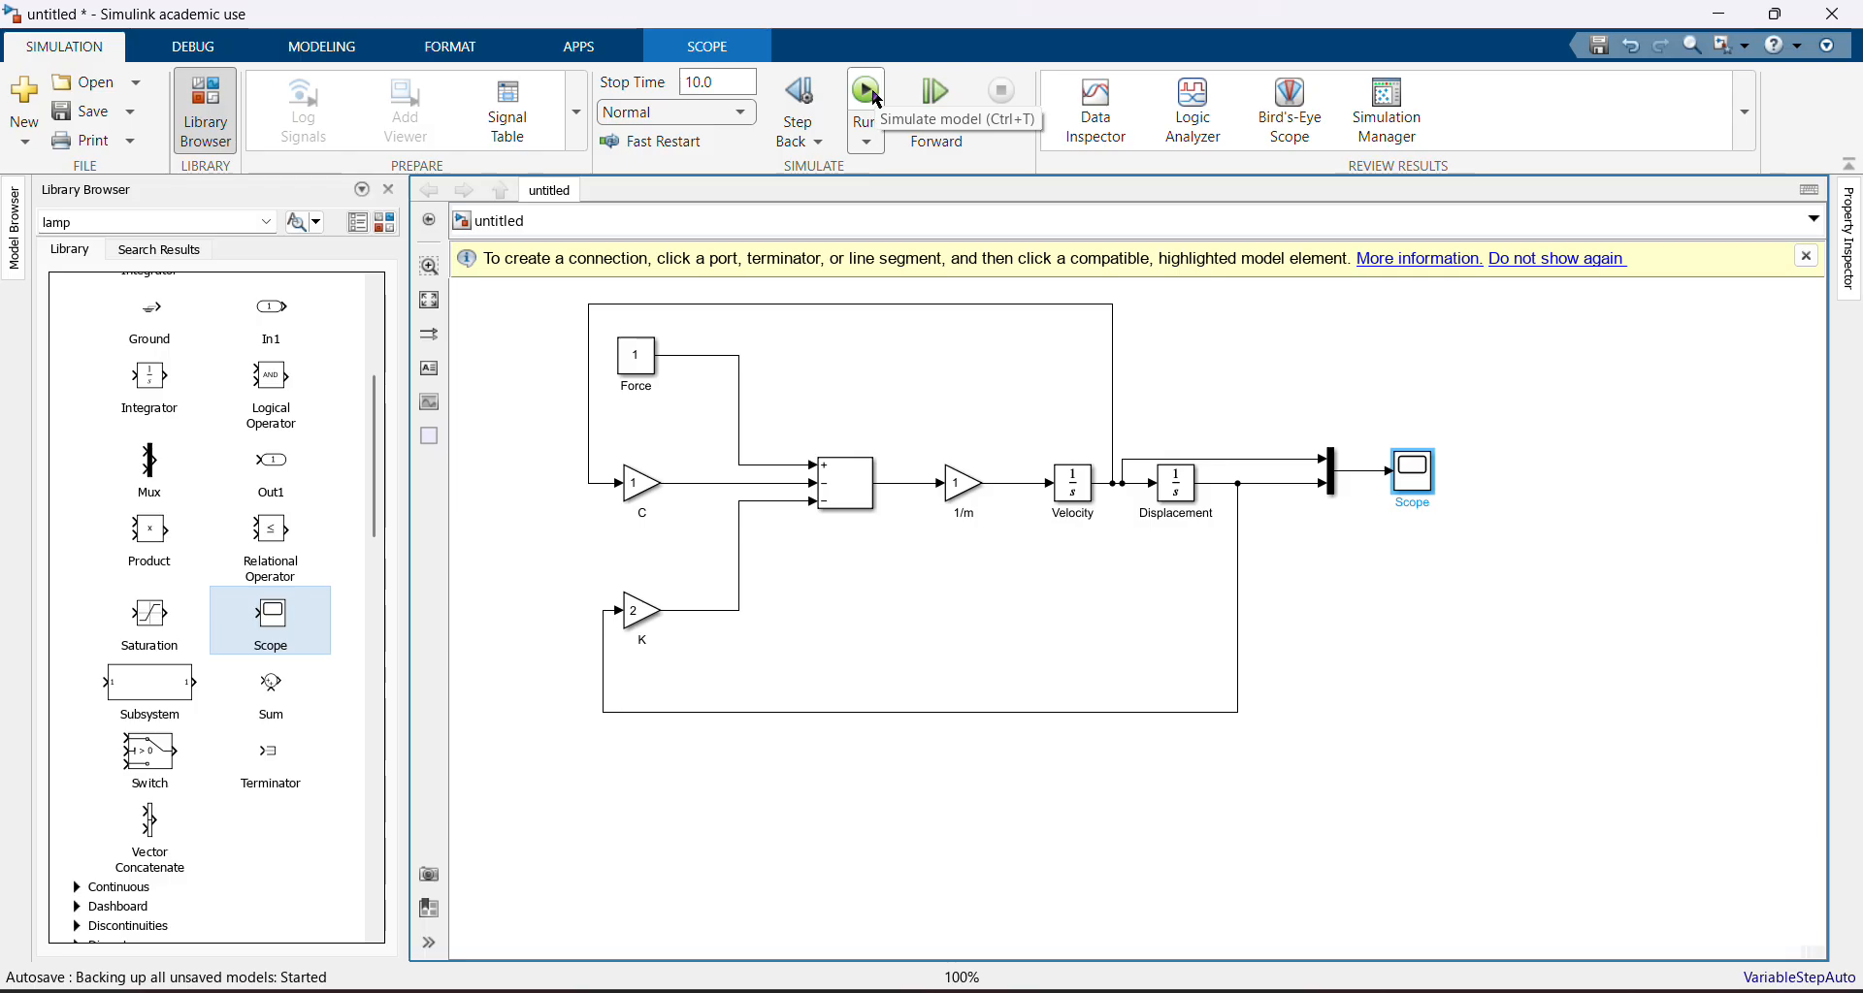
# Run the simulation and open the Scope display, maximizing its window
pyautogui.click(869, 92)
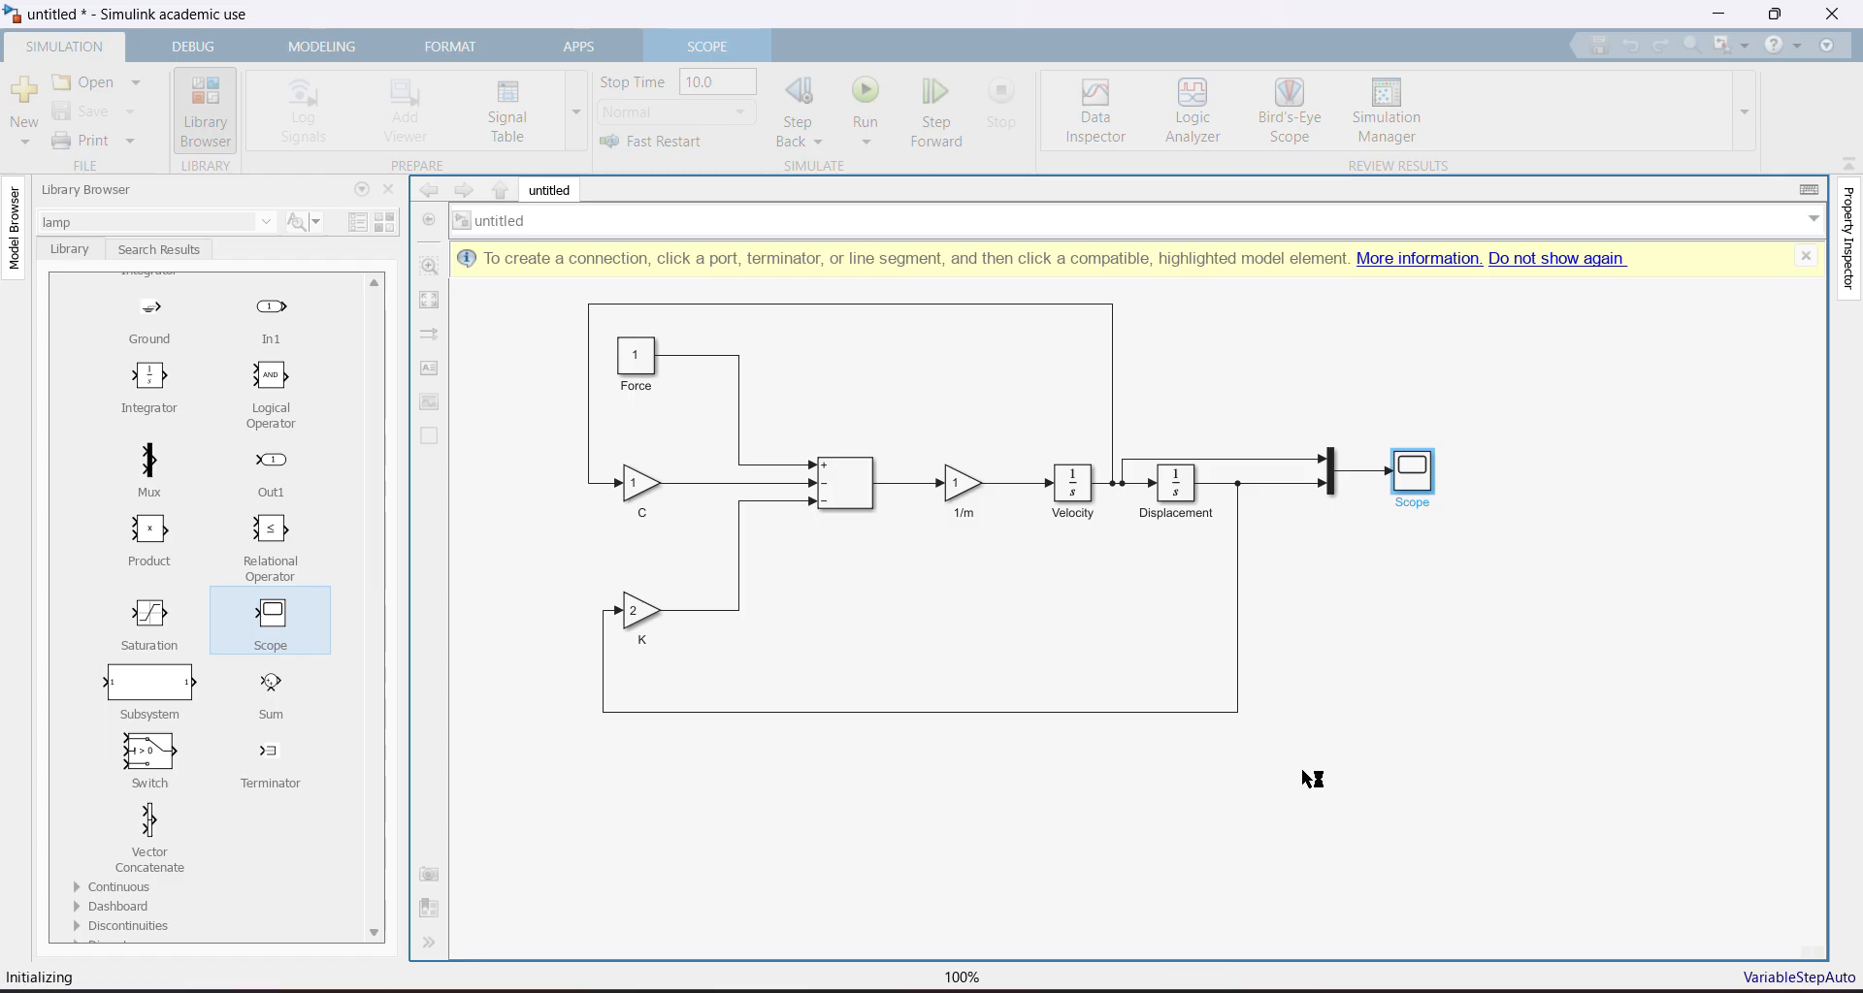
pyautogui.doubleClick(1415, 472)
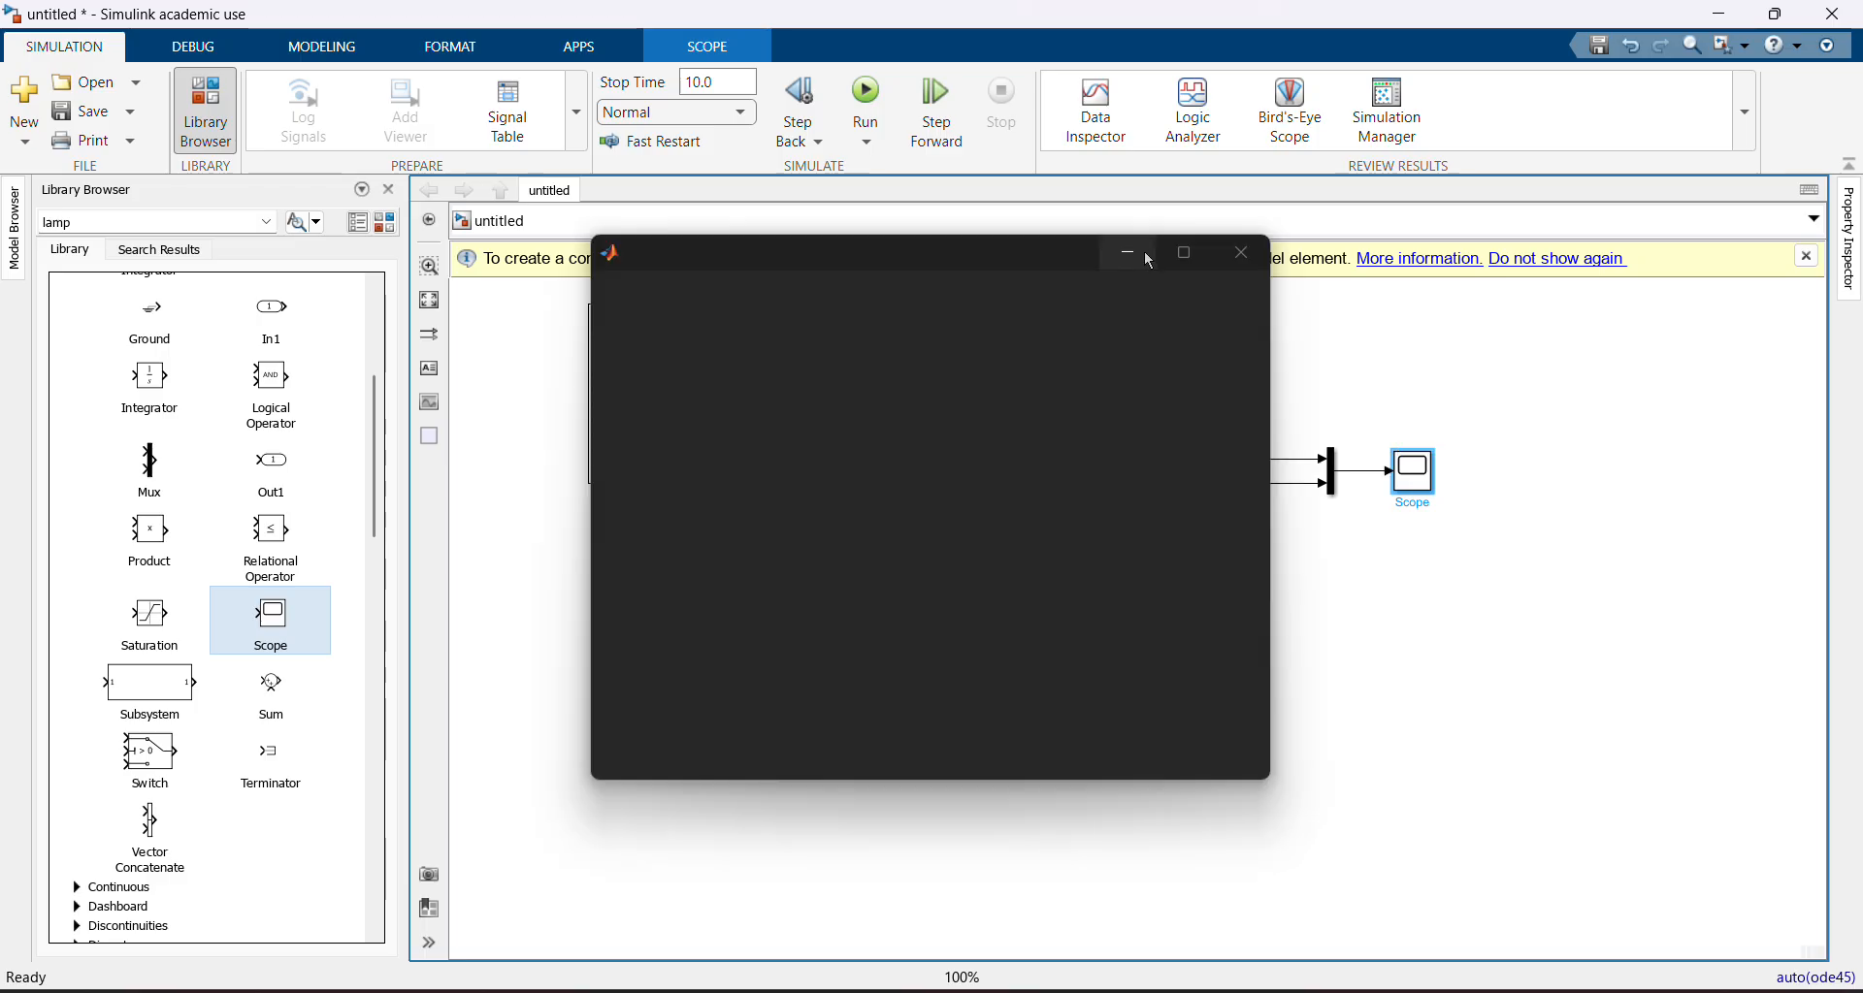
pyautogui.moveTo(1184, 252)
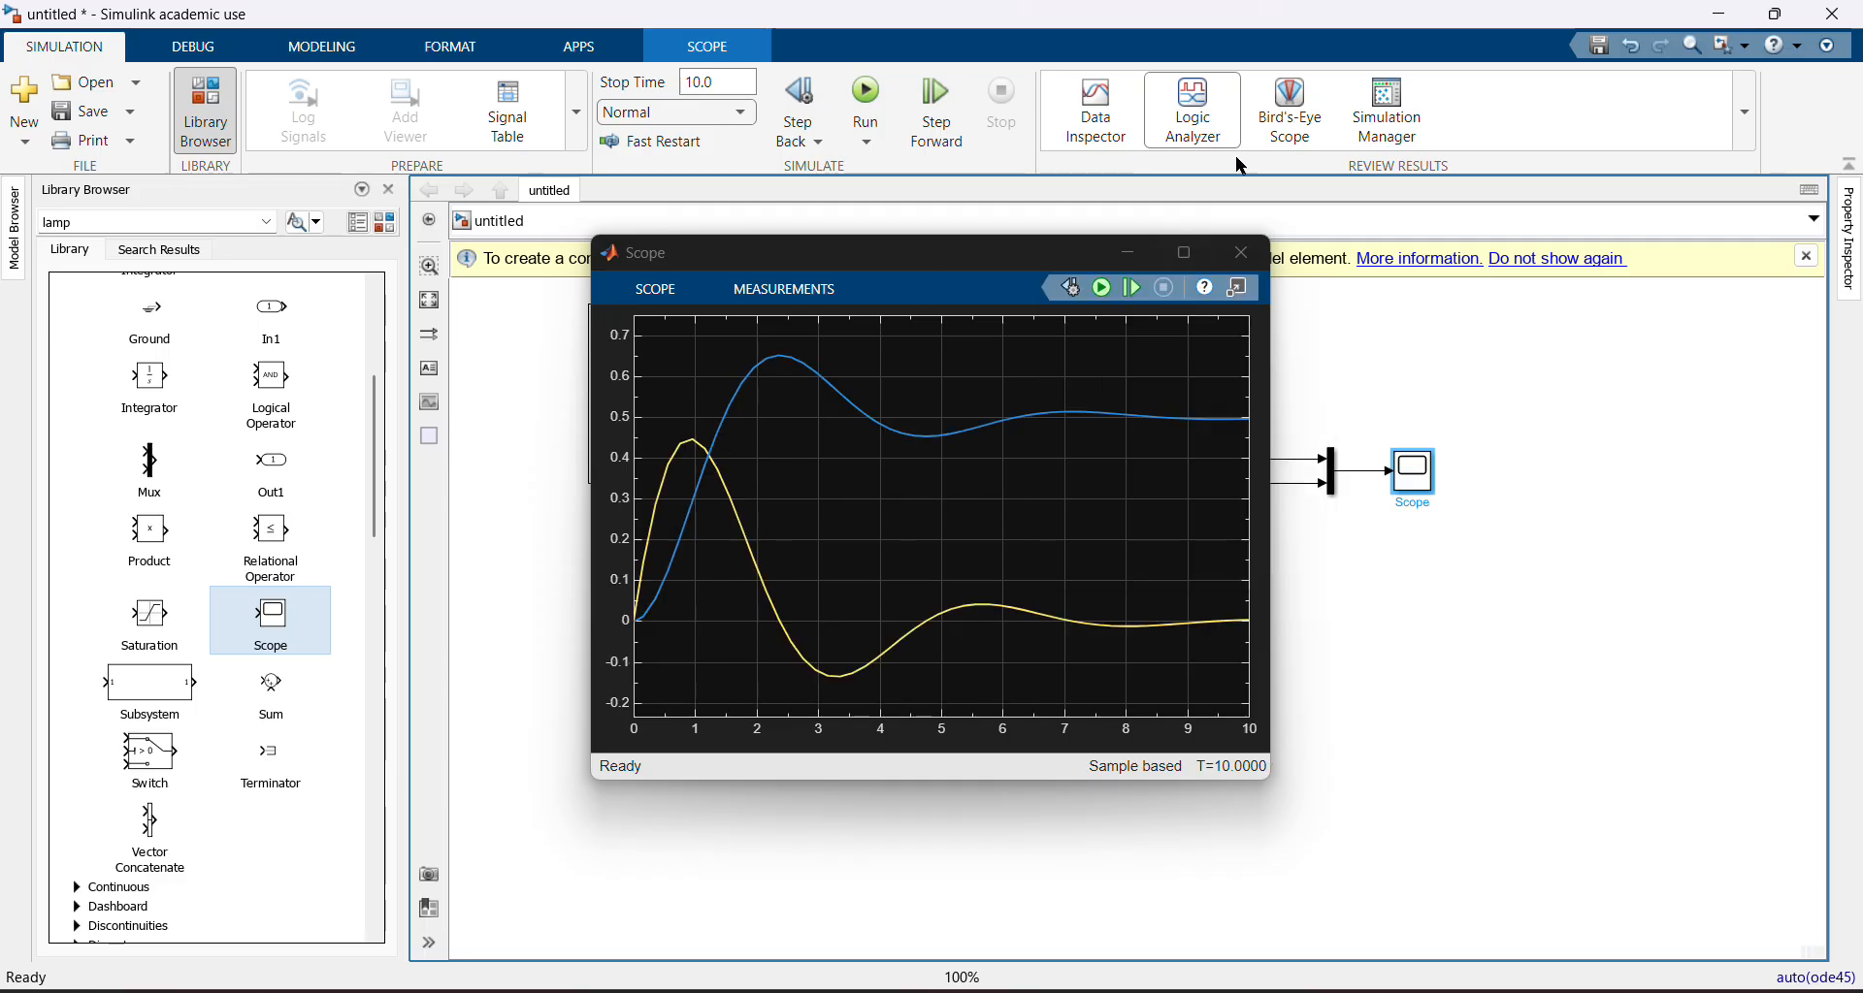
pyautogui.click(1184, 252)
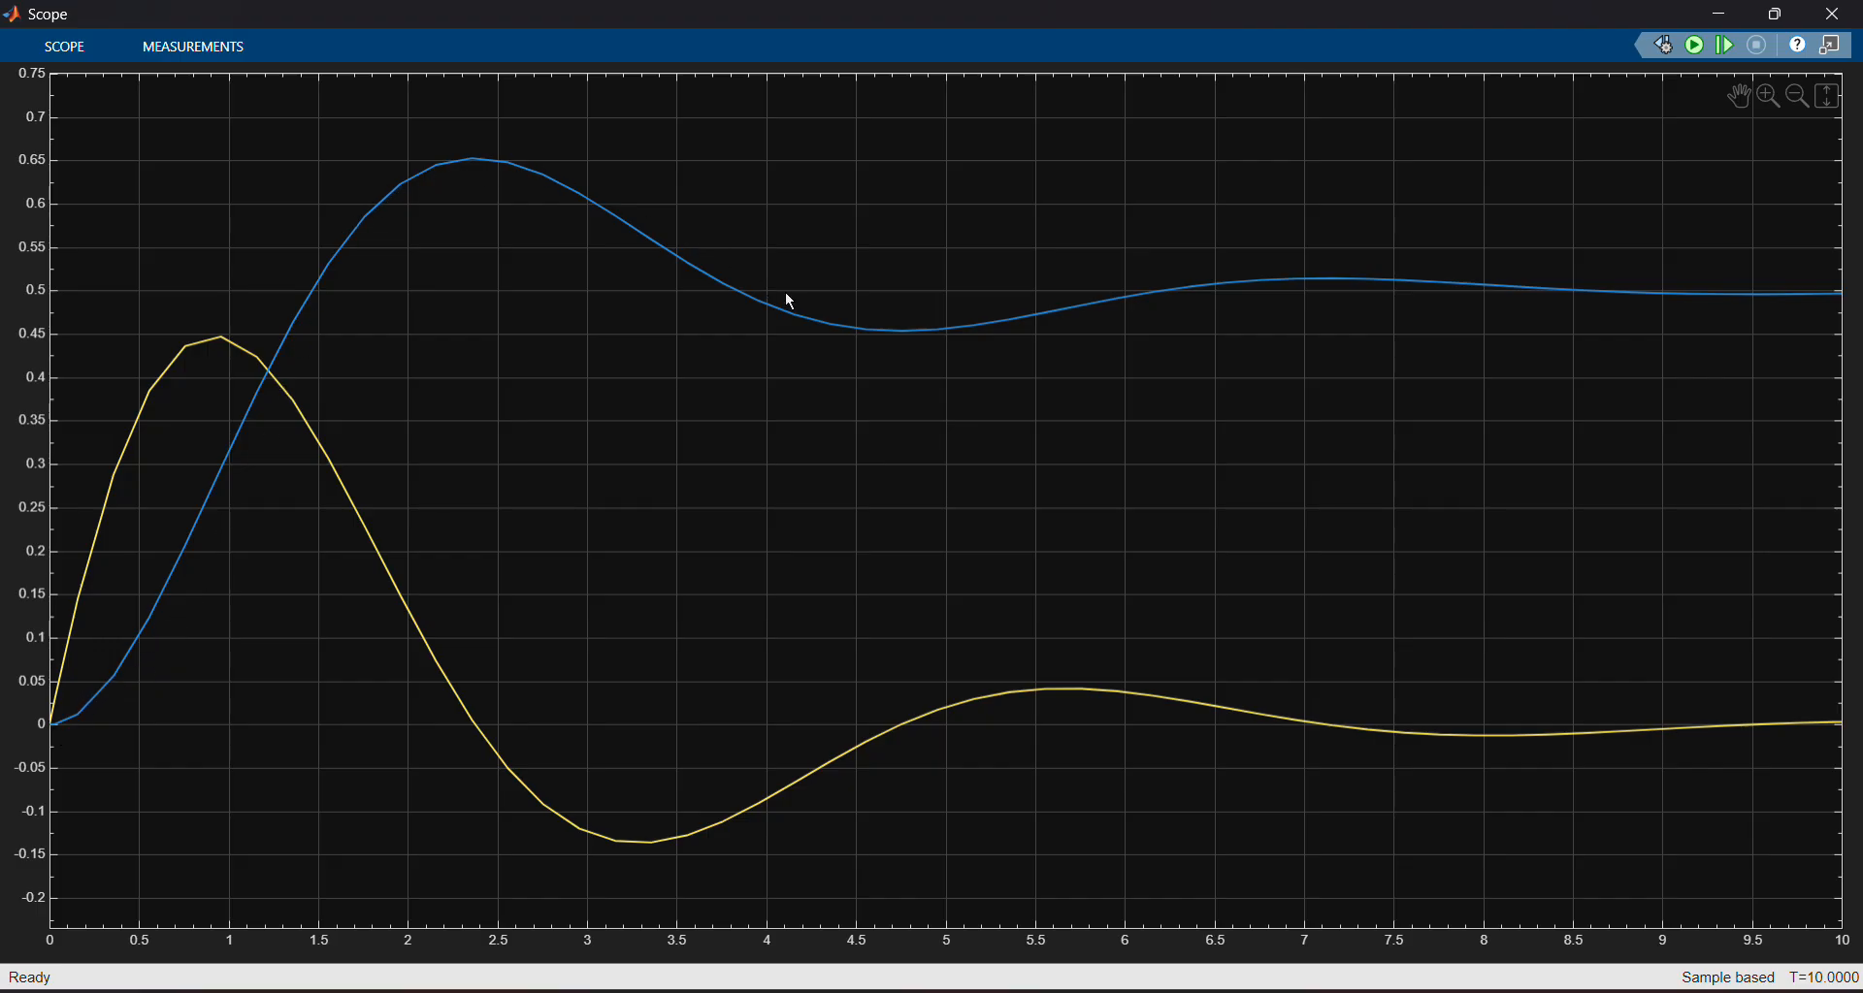
# Turn on the Legend in the scope settings, then minimize the Scope window
pyautogui.click(64, 47)
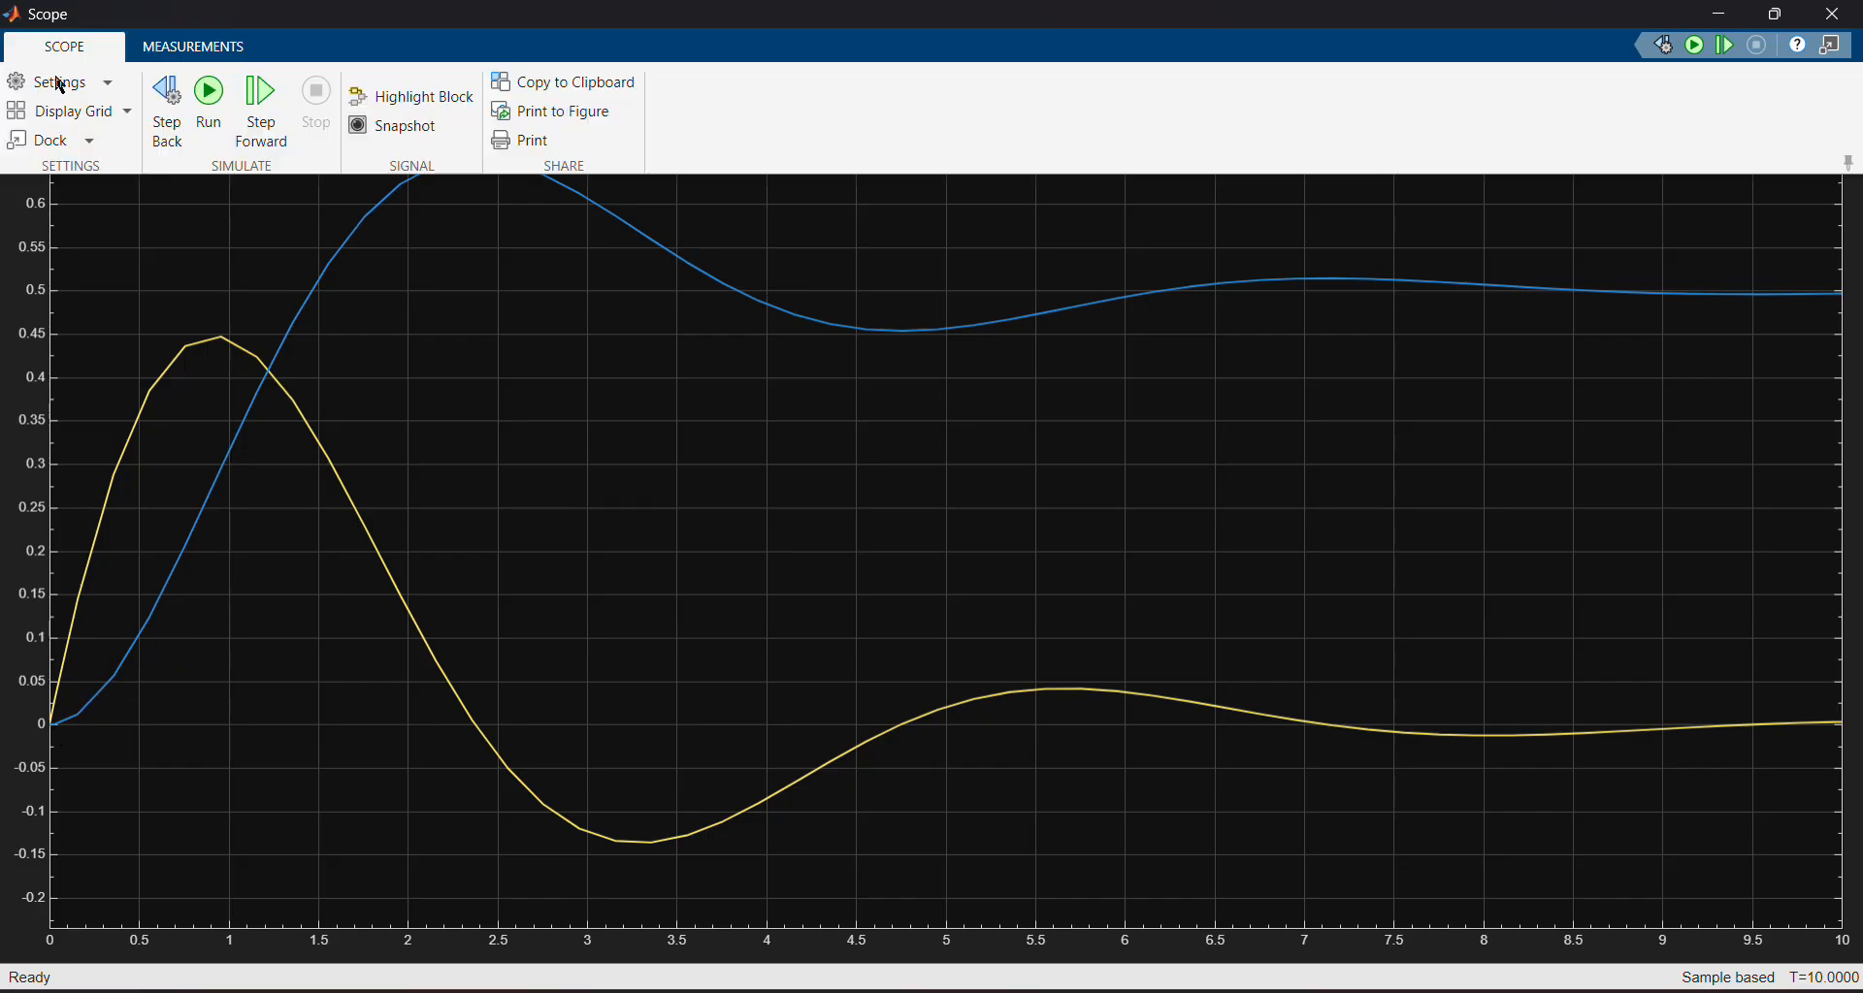
pyautogui.click(47, 80)
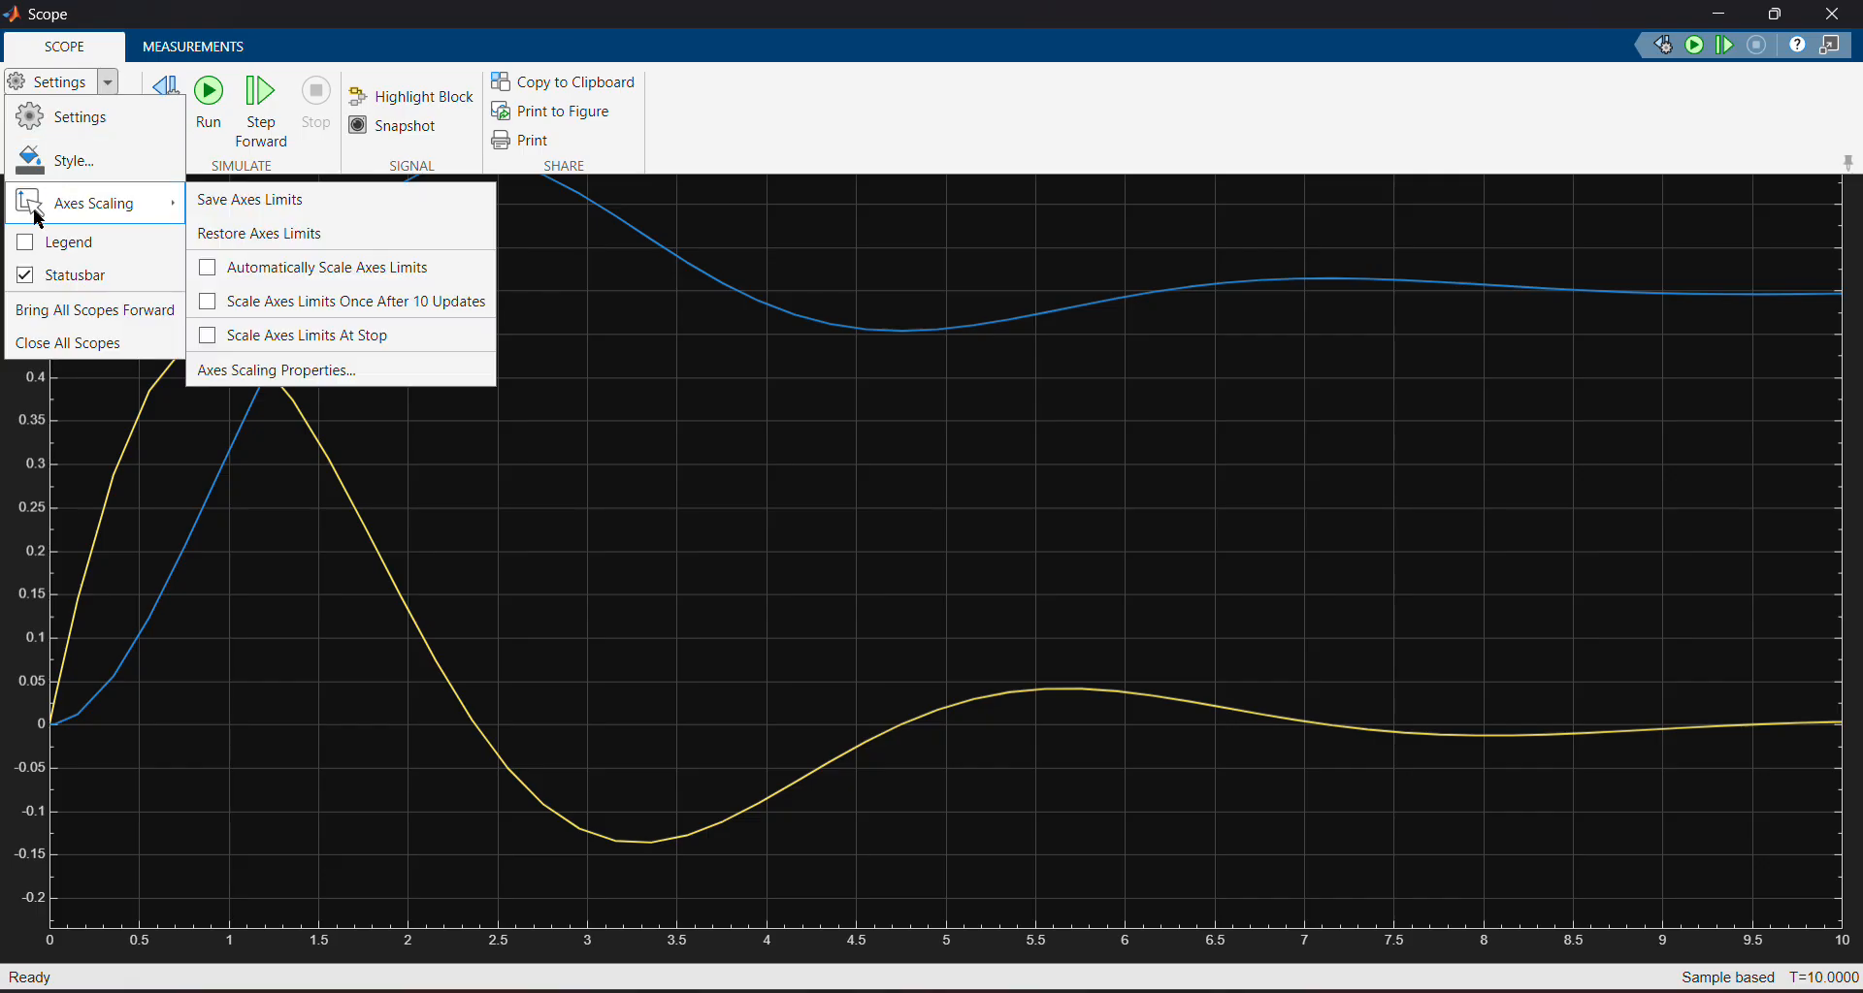
pyautogui.click(31, 240)
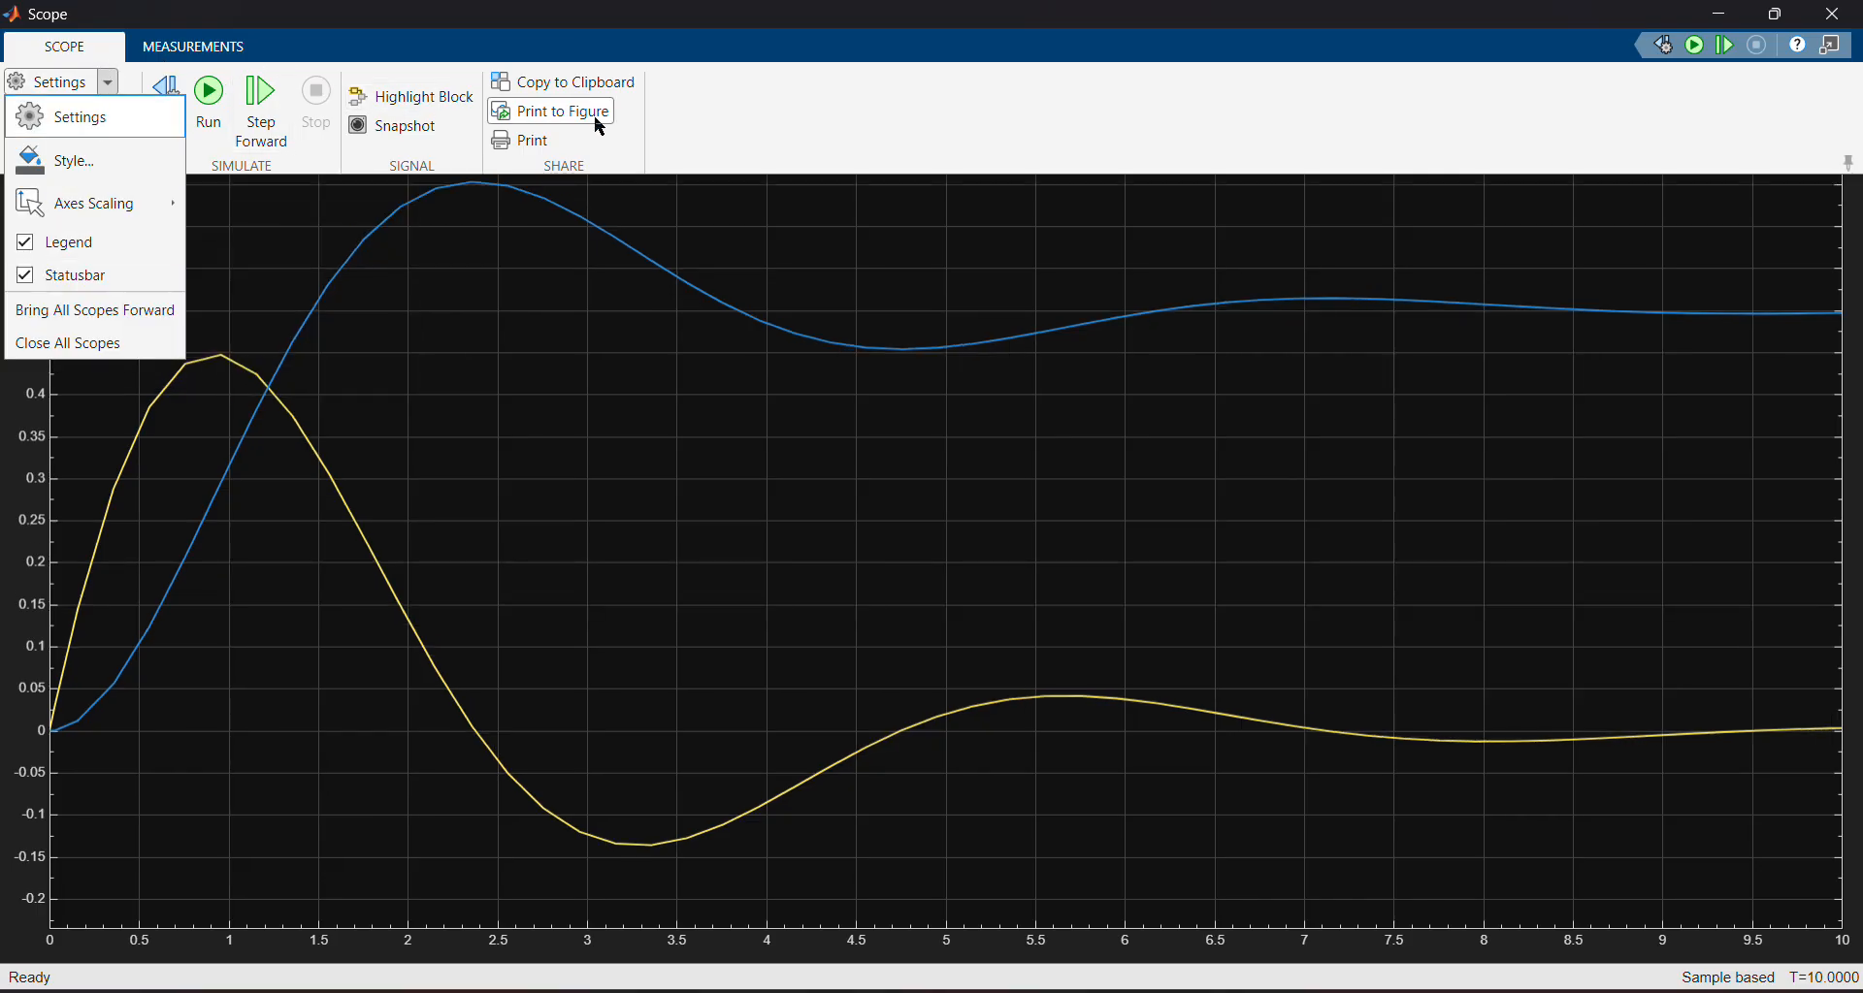
pyautogui.click(706, 152)
pyautogui.click(704, 224)
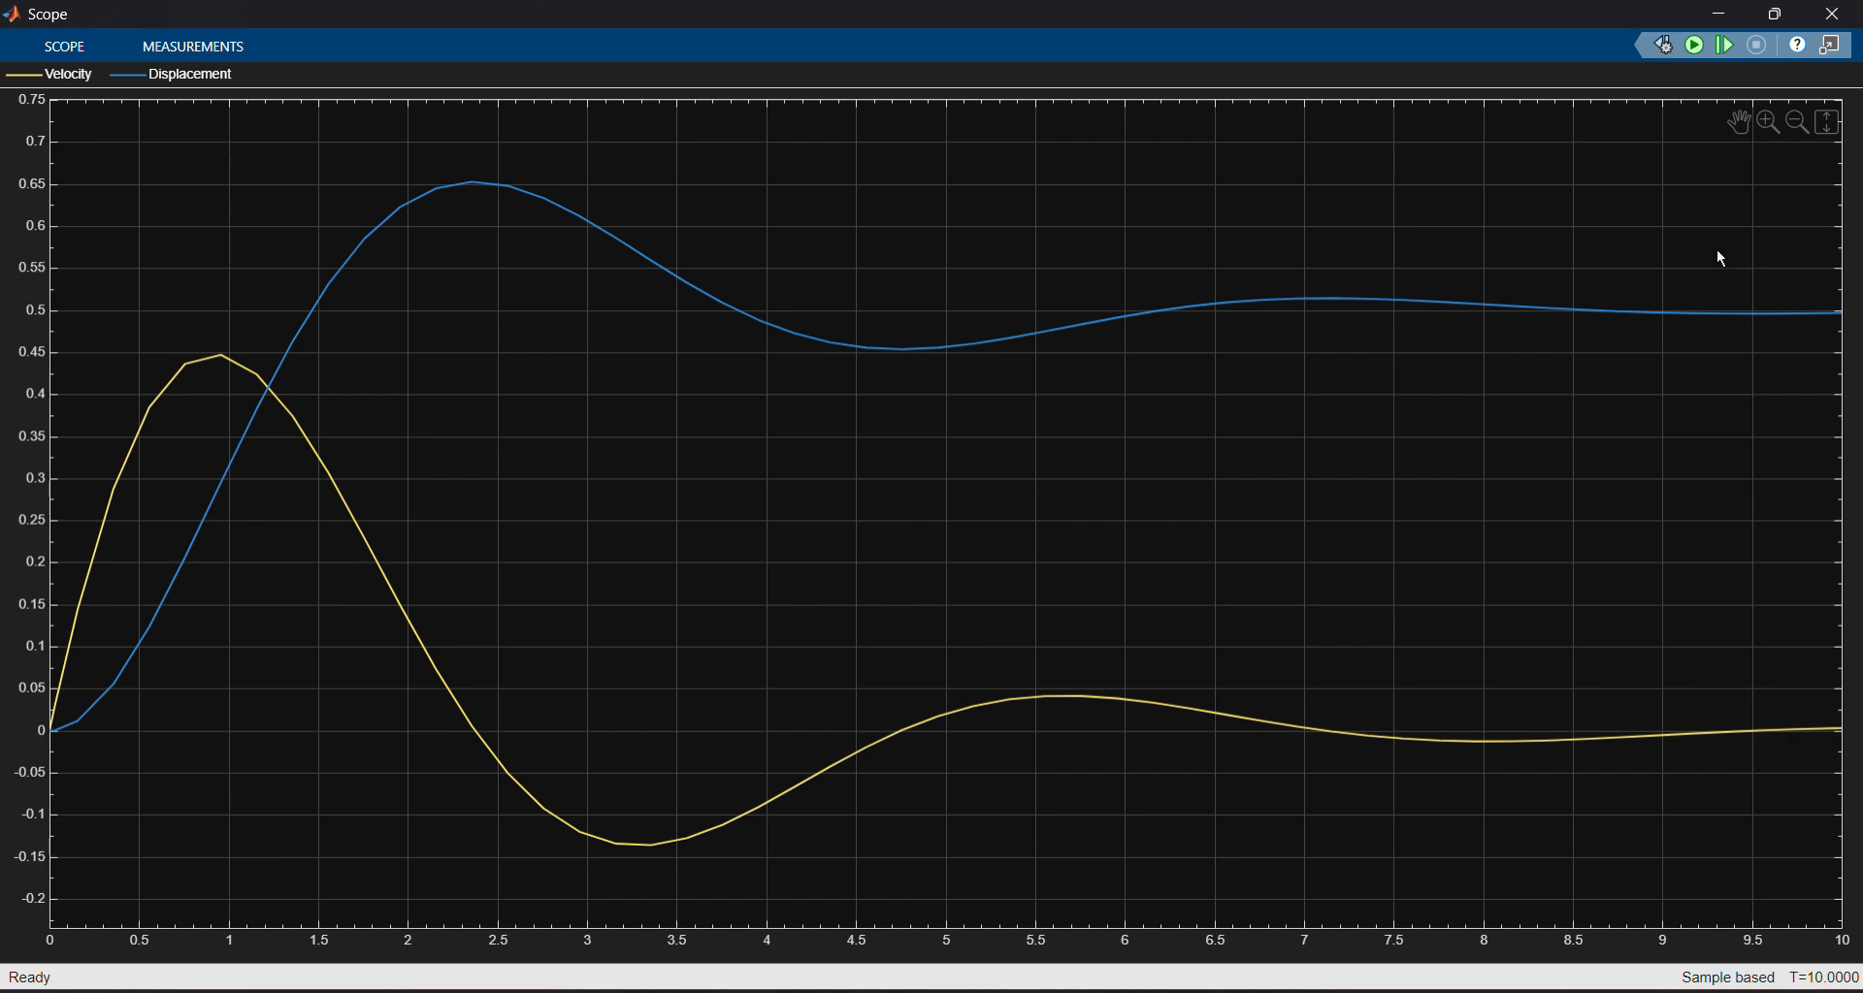
pyautogui.click(1723, 13)
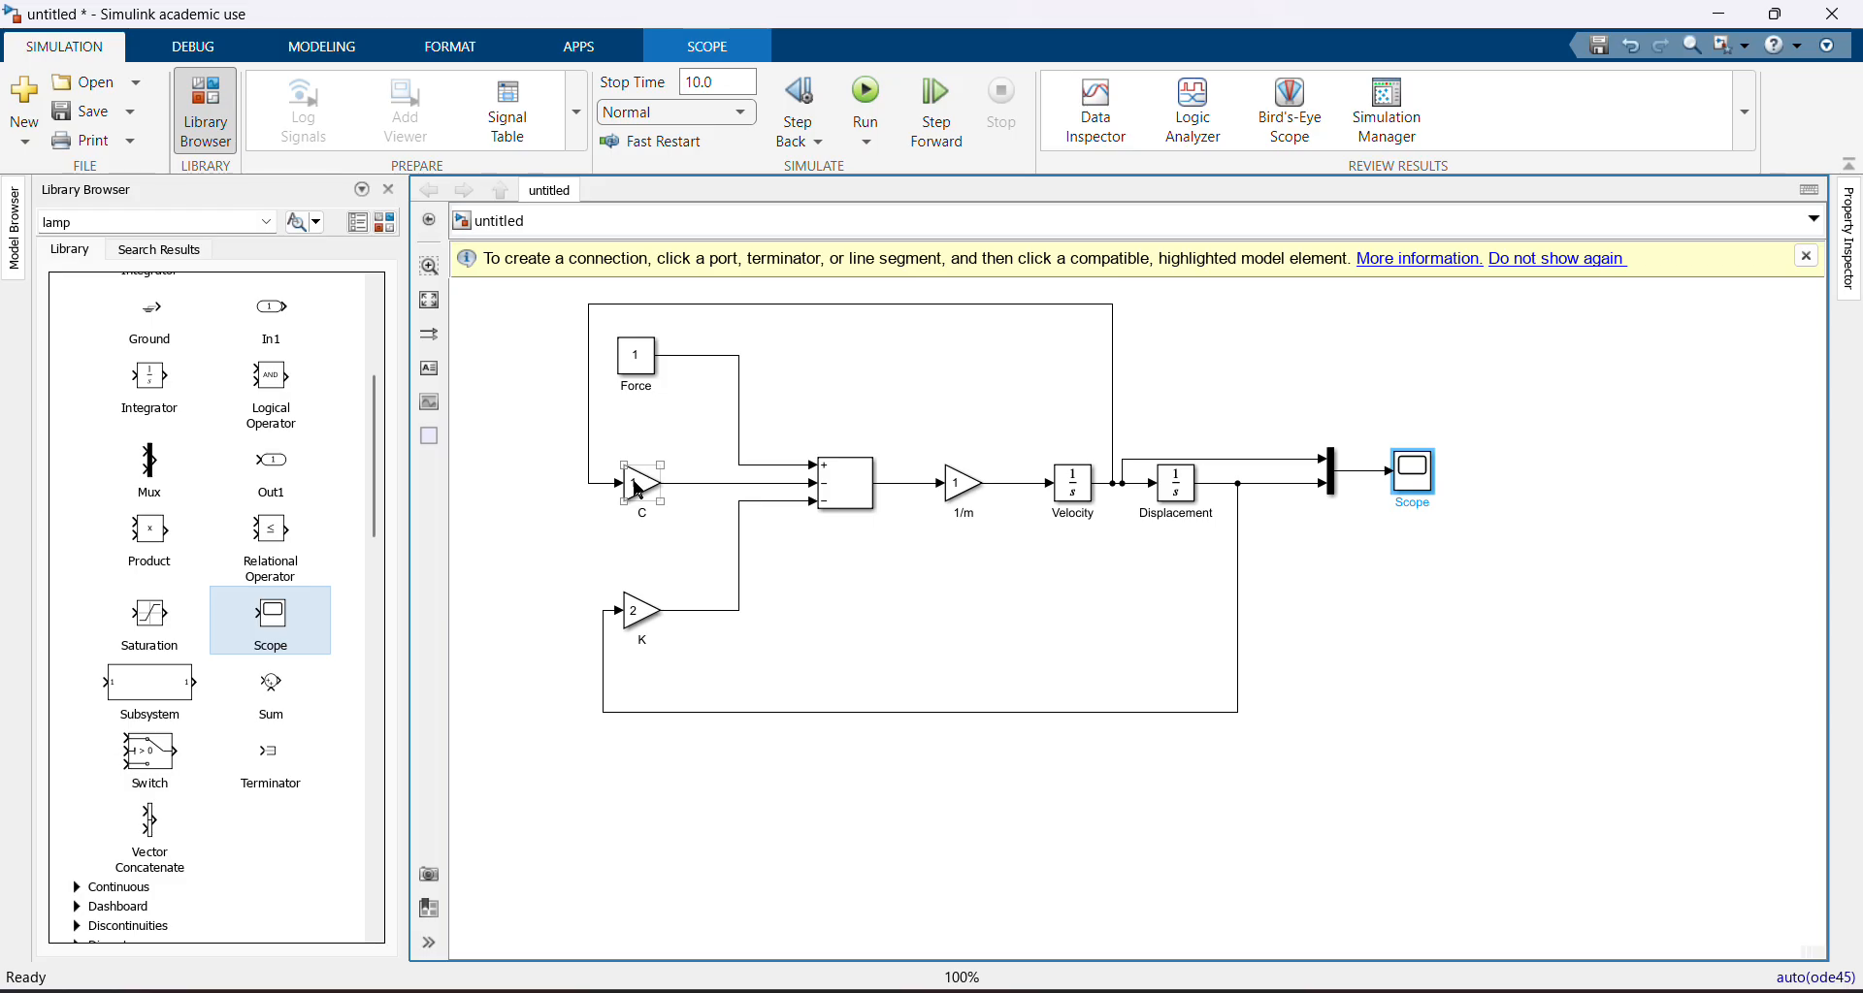
# Set the C gain to 0.5 and rerun the simulation
pyautogui.doubleClick(638, 490)
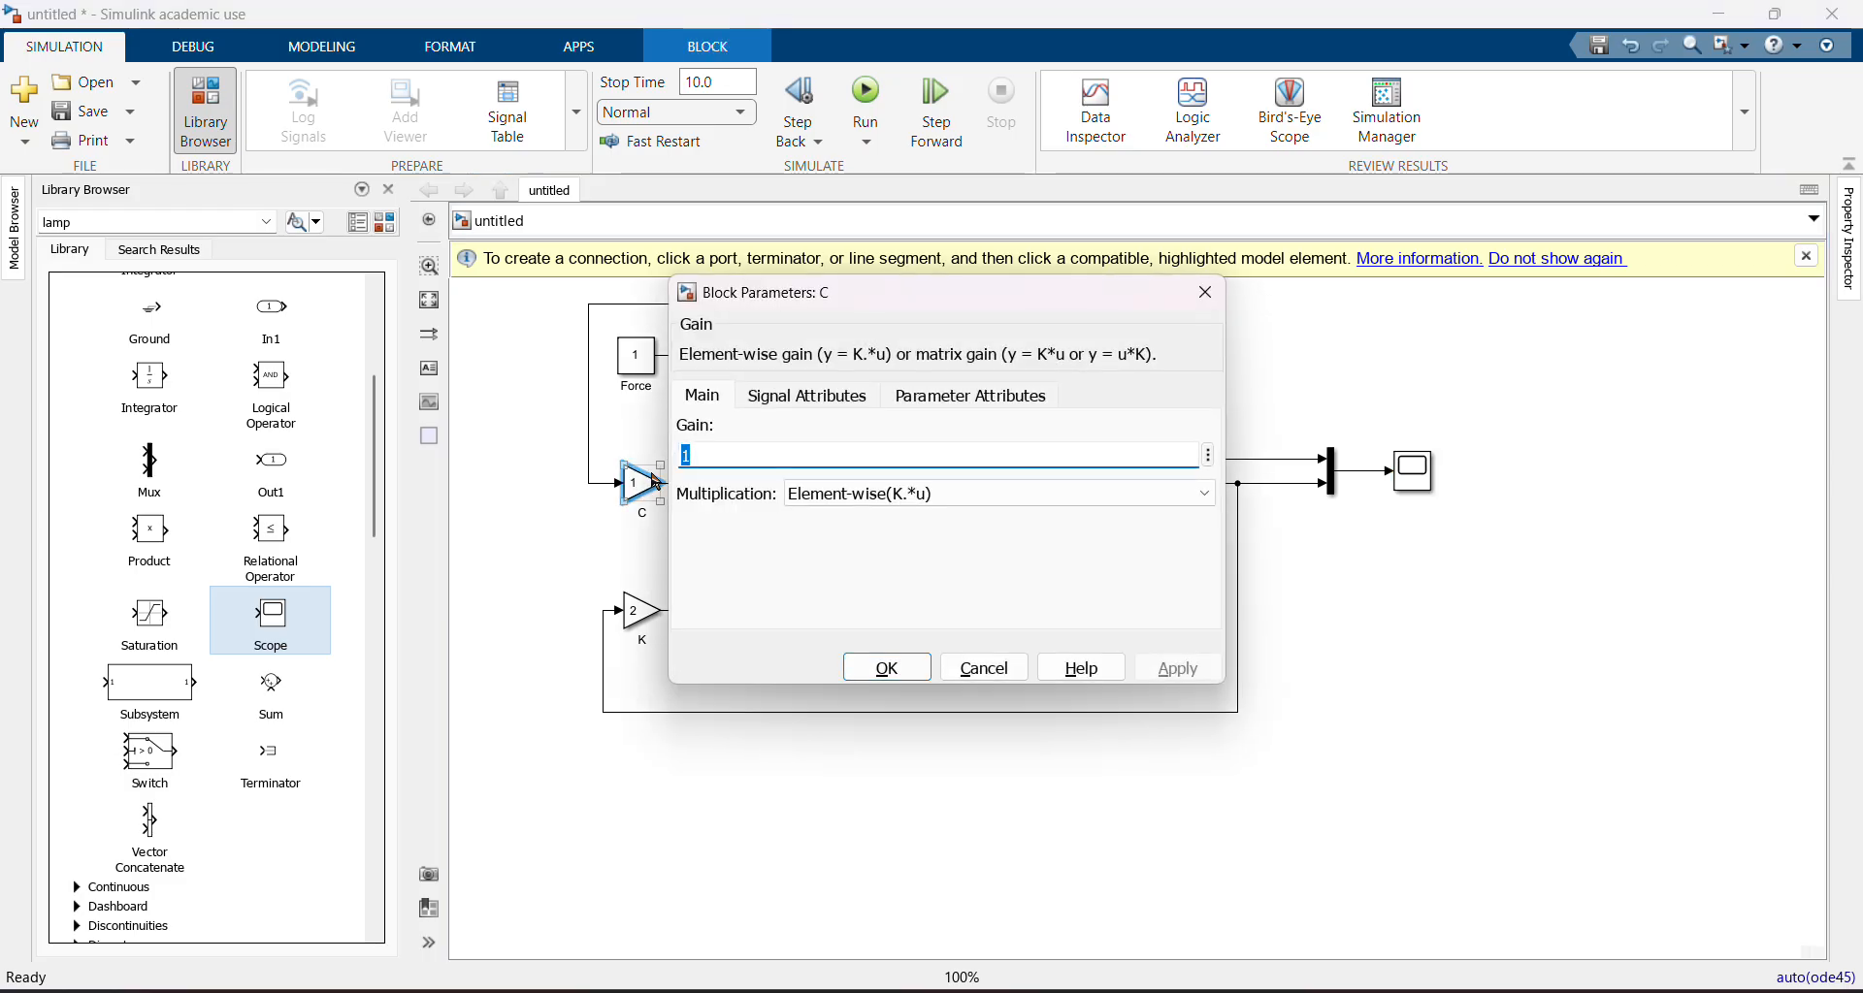
pyautogui.write('0.5')
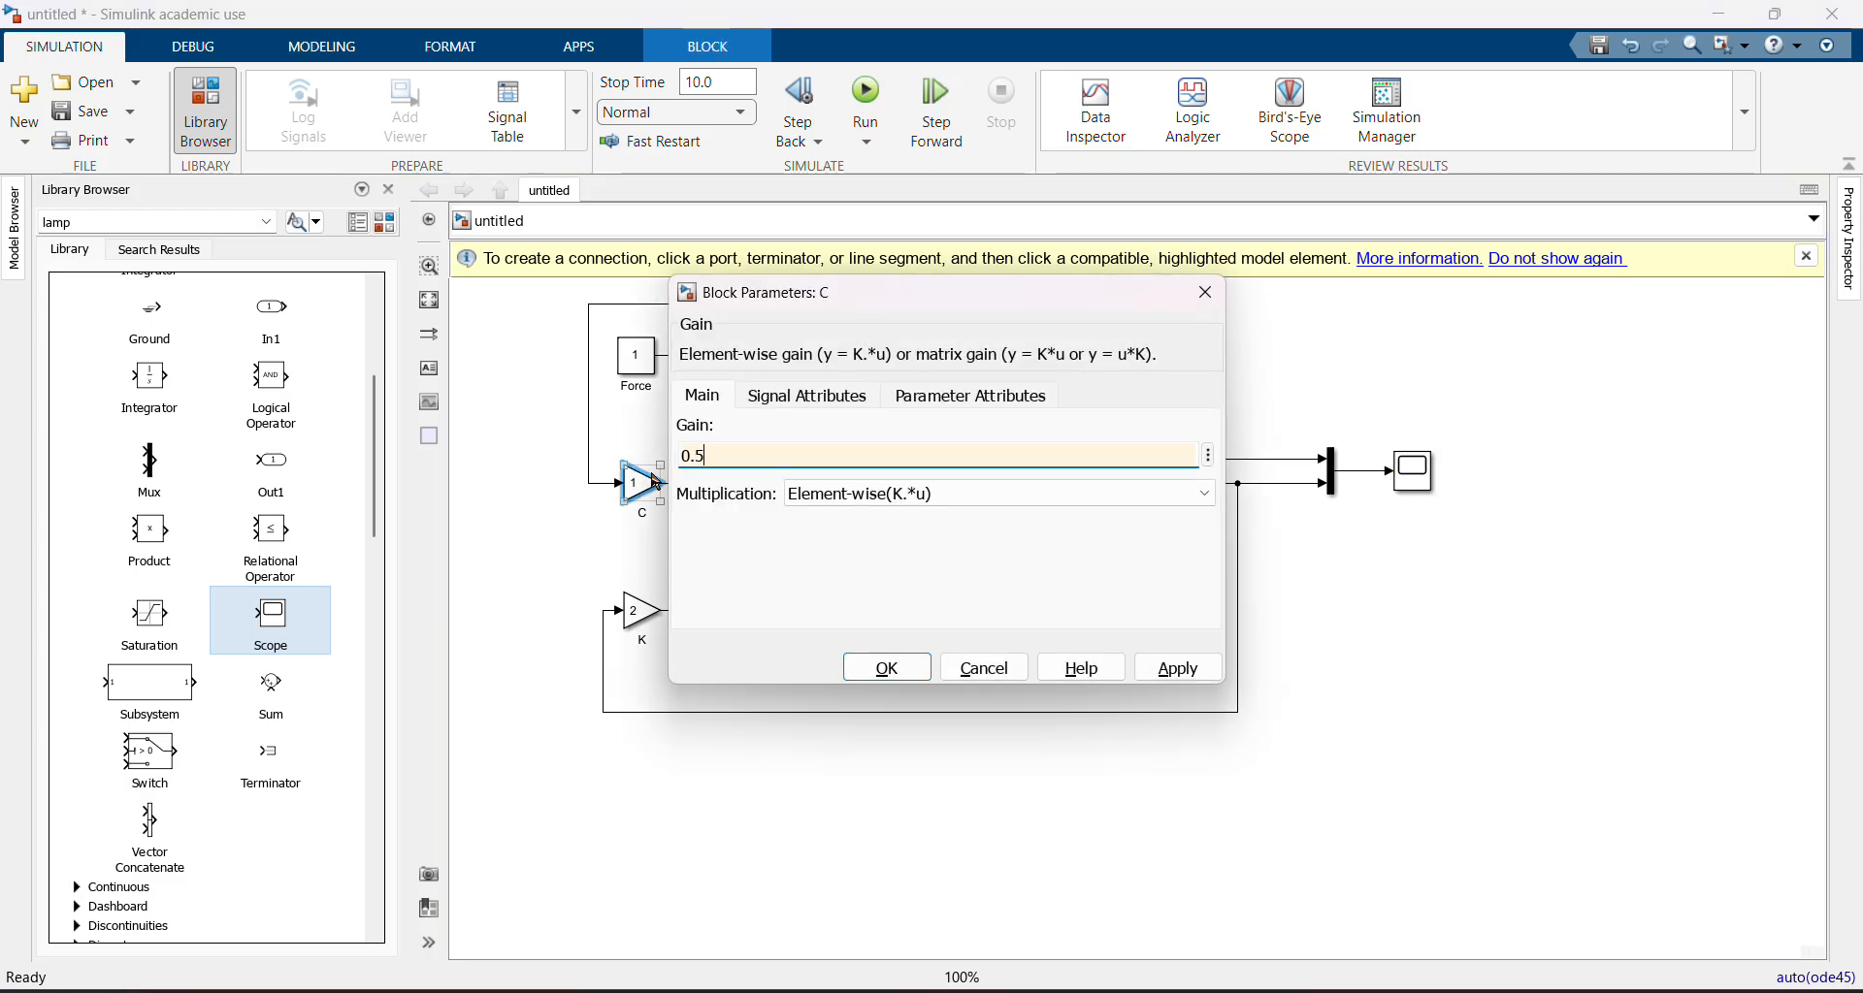
pyautogui.click(885, 667)
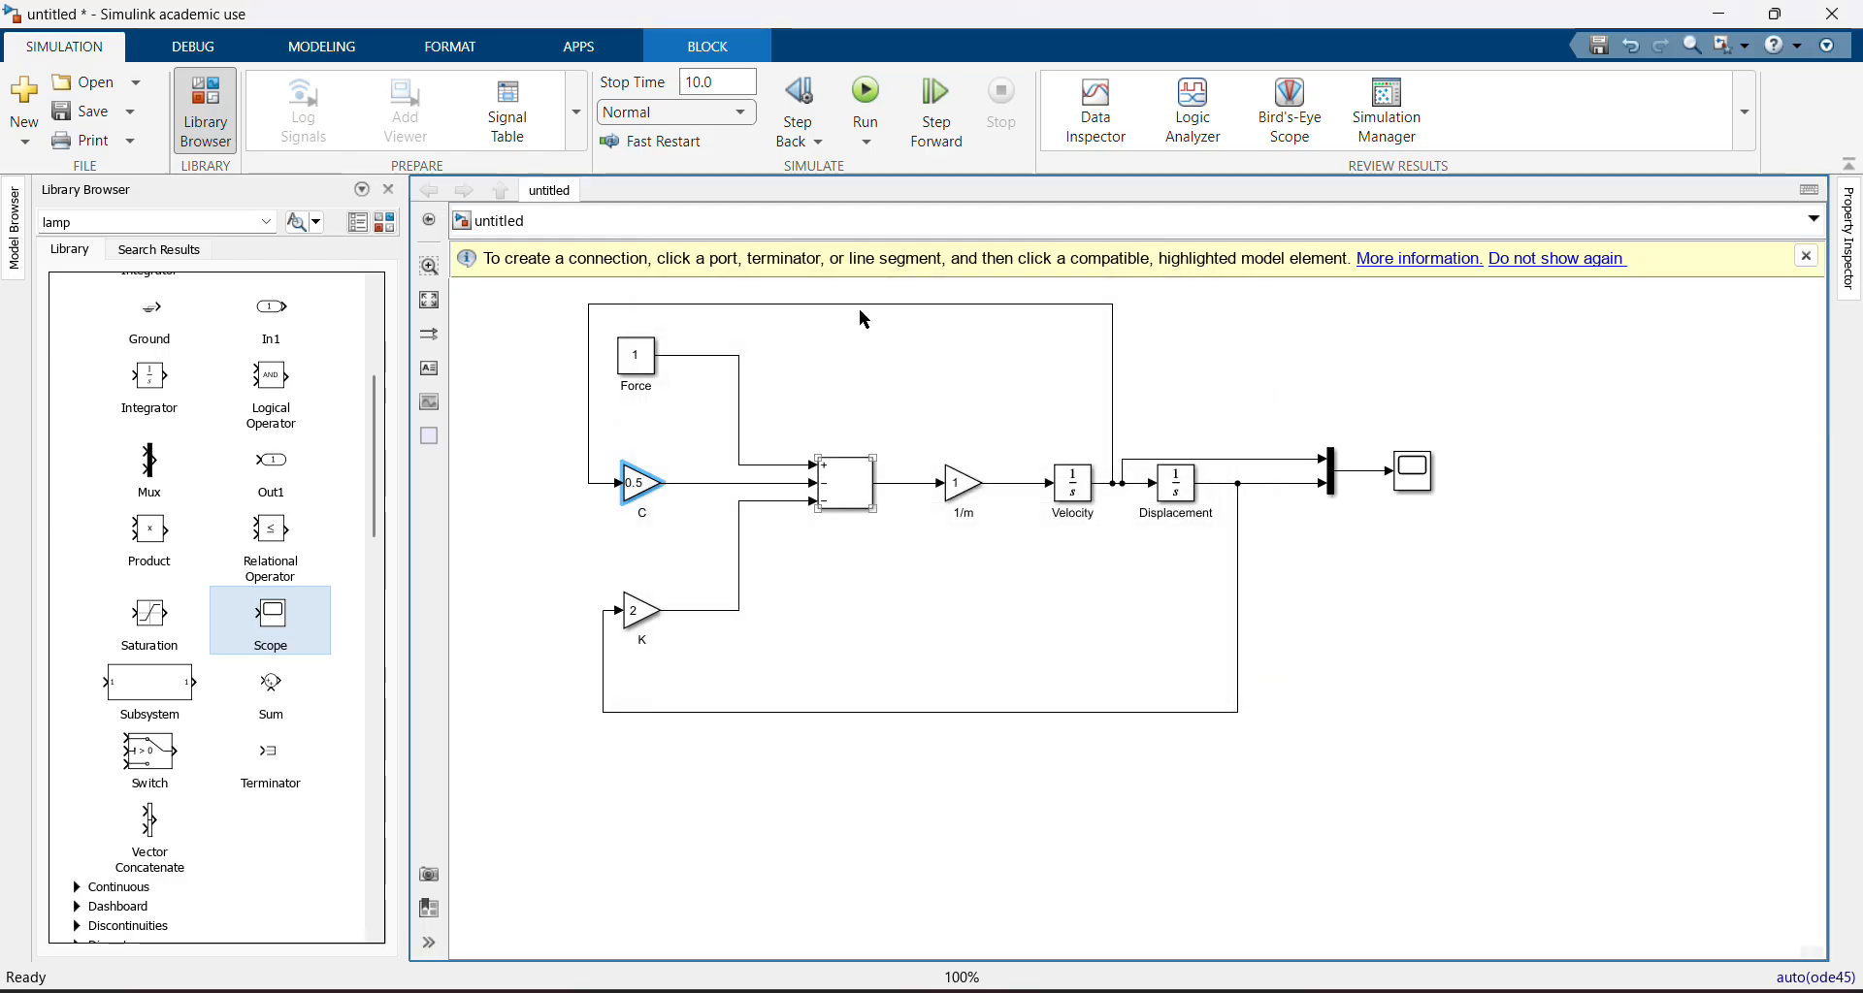
pyautogui.click(872, 102)
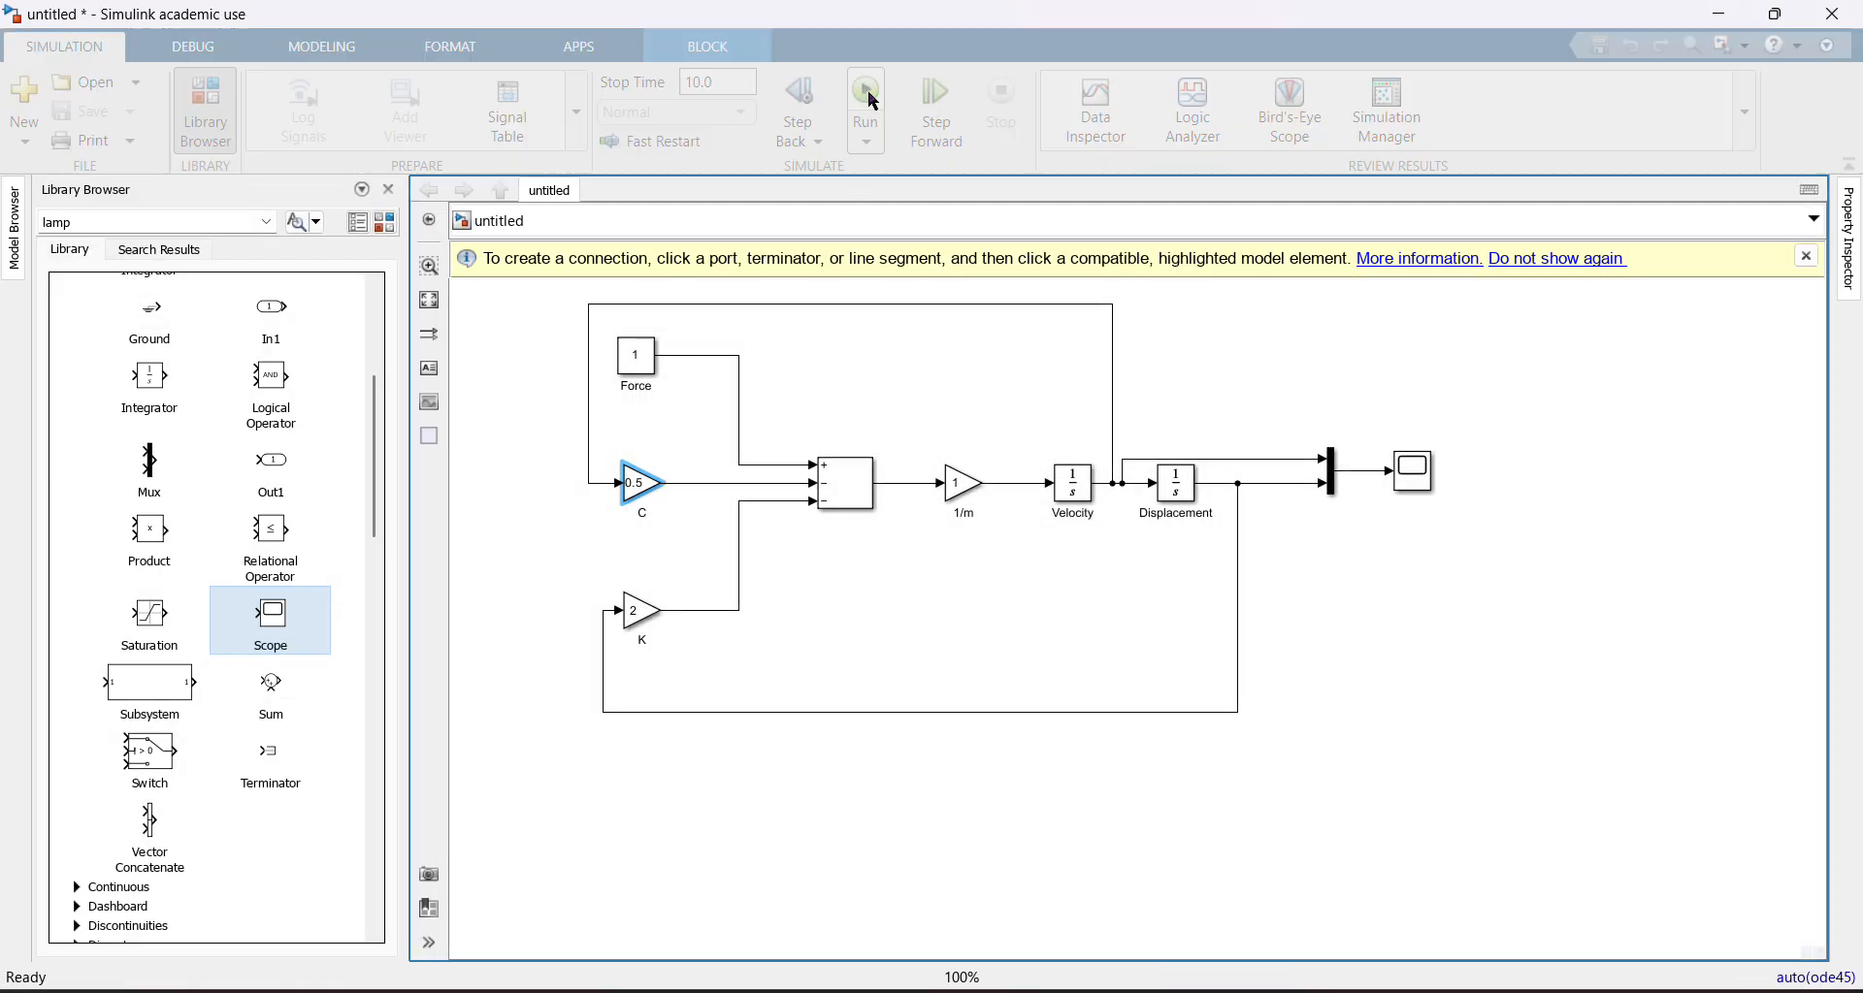
# Open the Scope to examine the velocity and displacement responses, then close it
pyautogui.doubleClick(1412, 471)
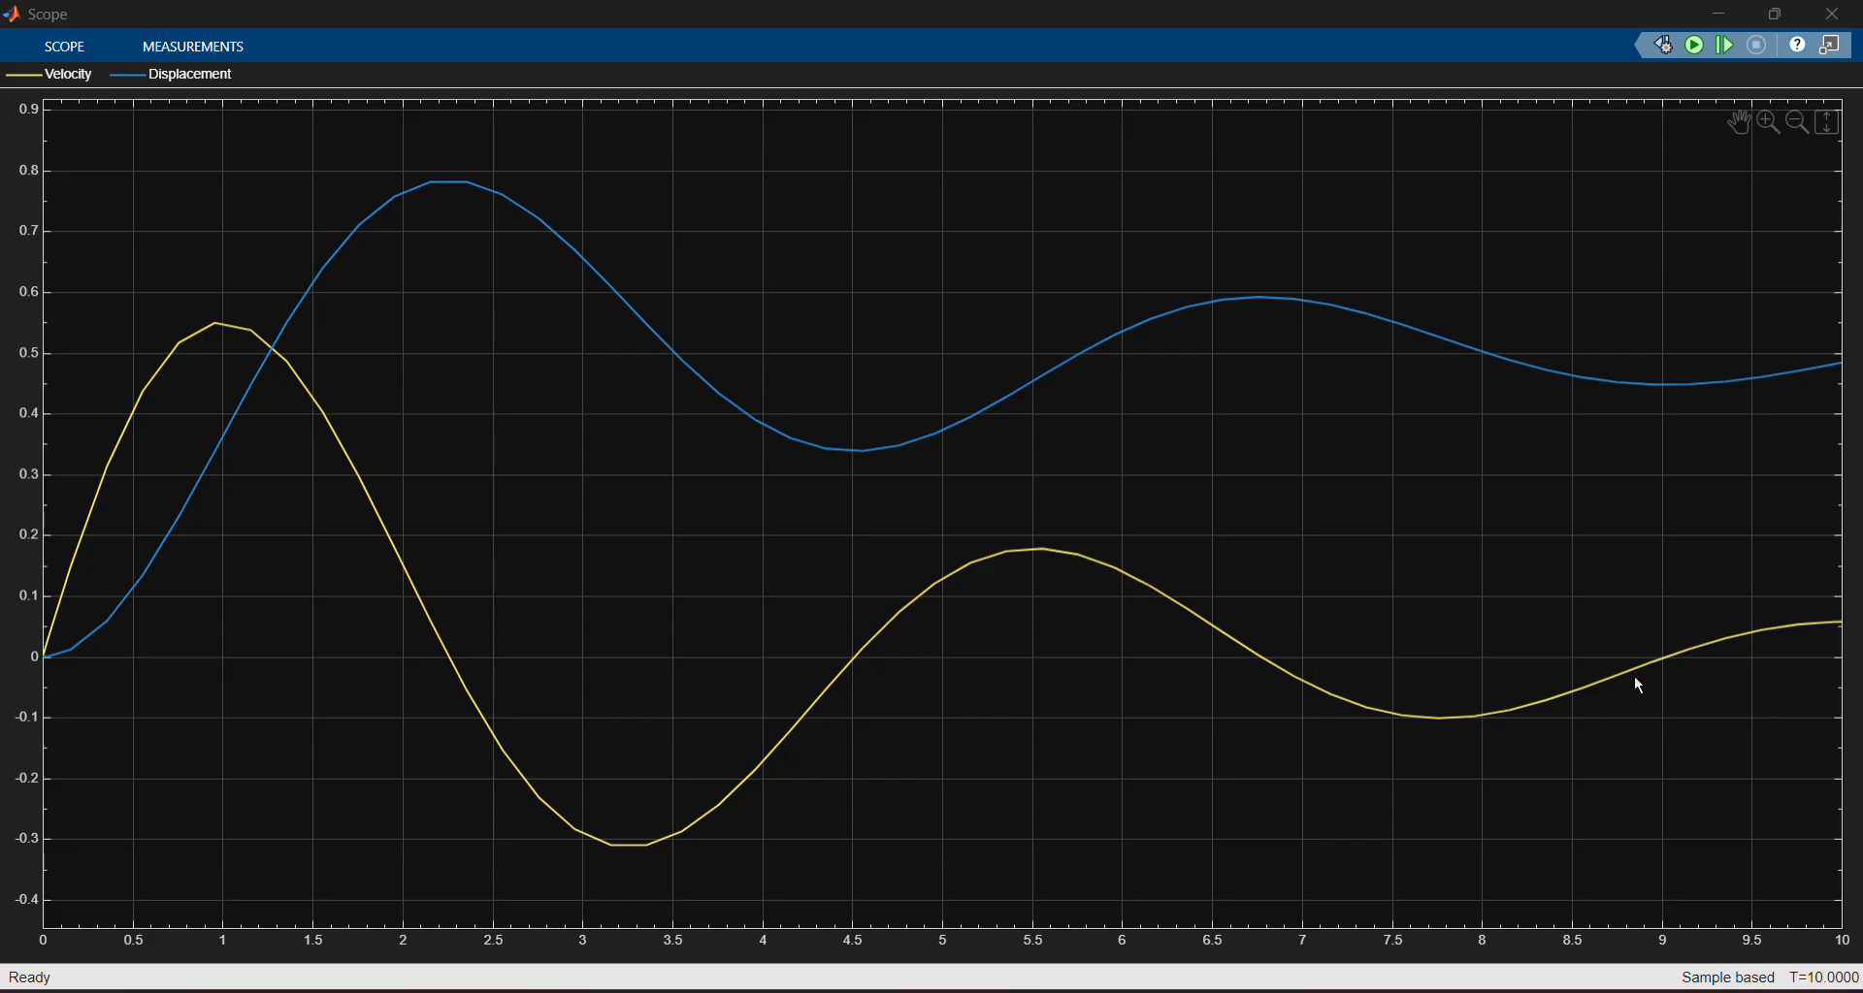
pyautogui.moveTo(1754, 678); pyautogui.dragTo(1764, 613)
pyautogui.moveTo(958, 576); pyautogui.dragTo(963, 582)
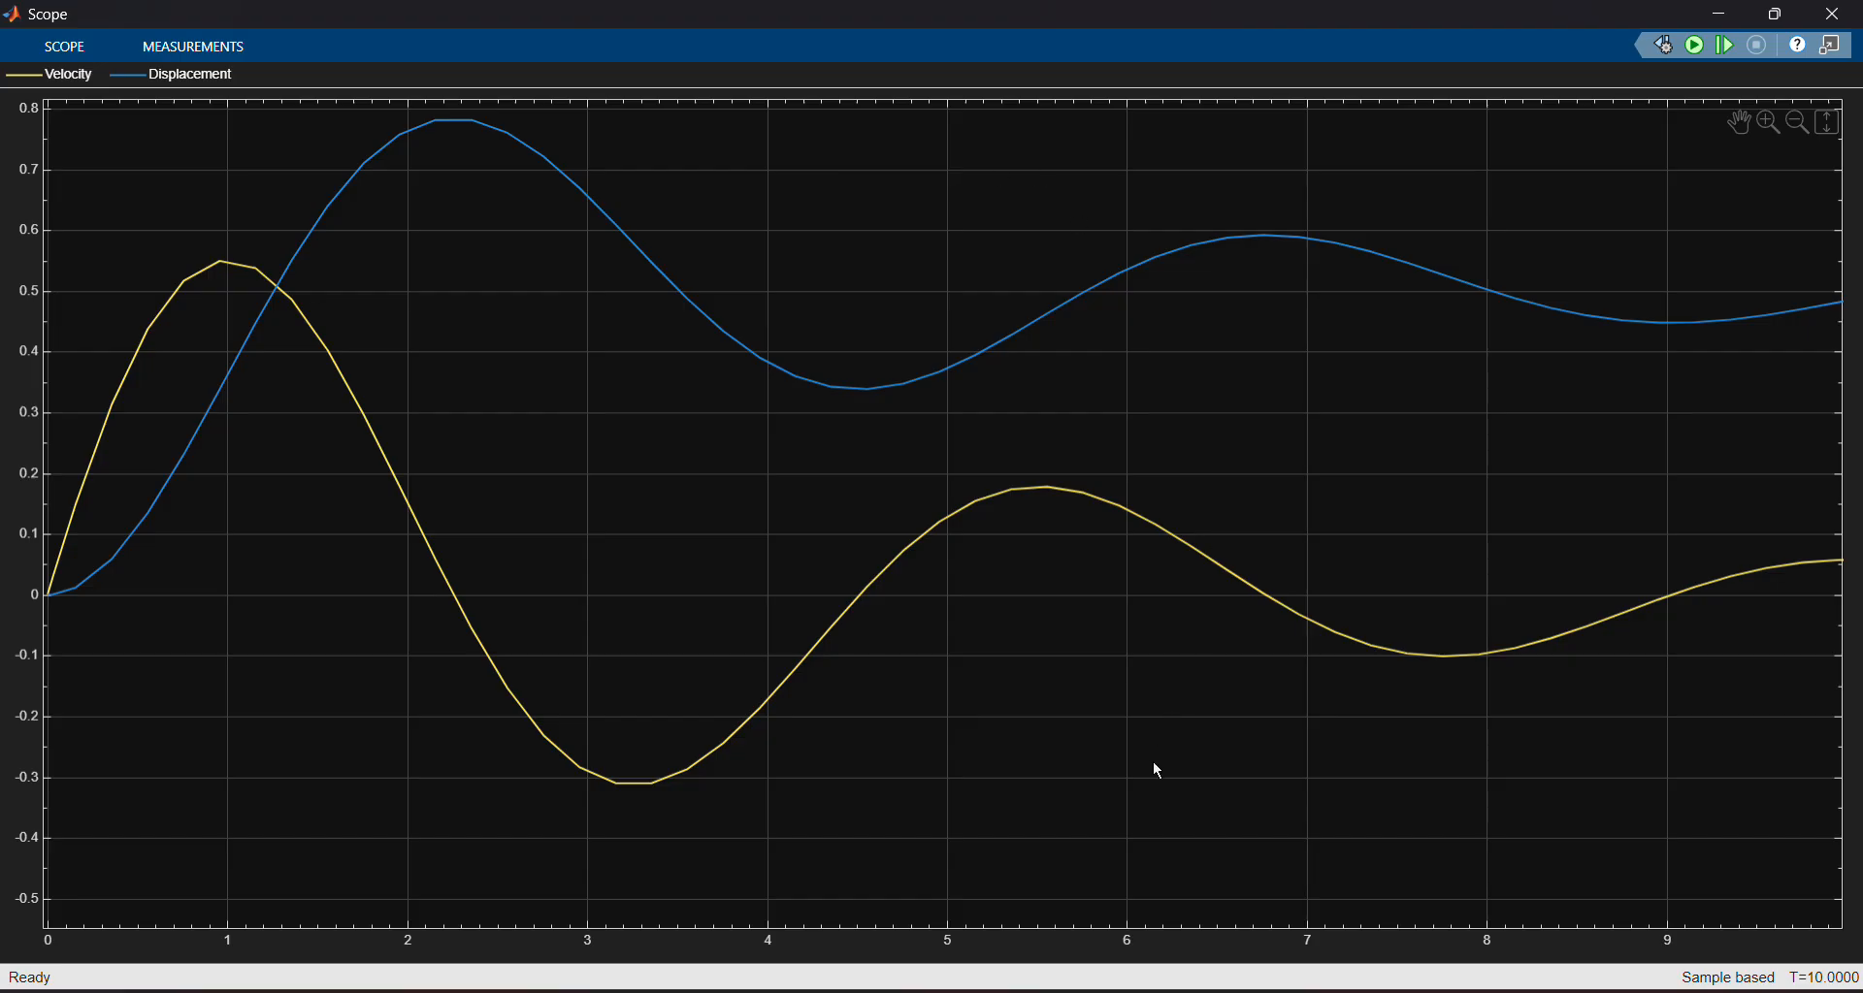
pyautogui.click(1831, 14)
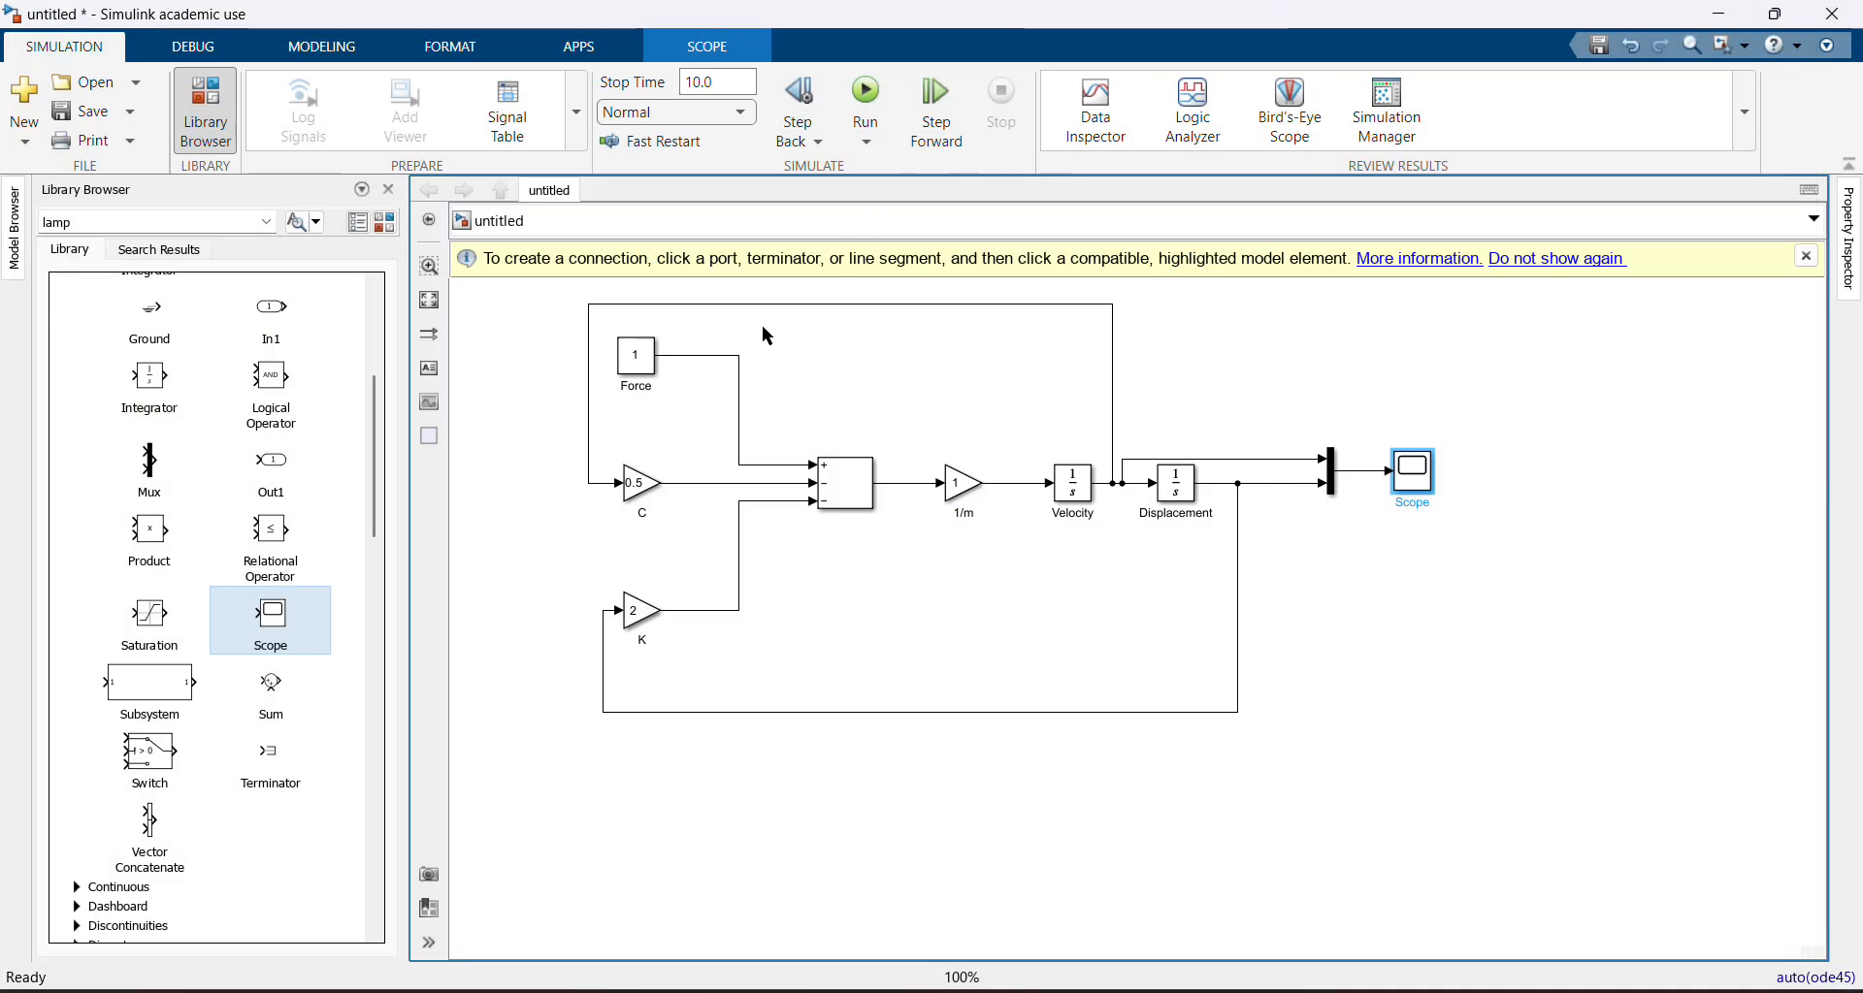
# Set the C gain to 0 and rerun the simulation
pyautogui.doubleClick(635, 482)
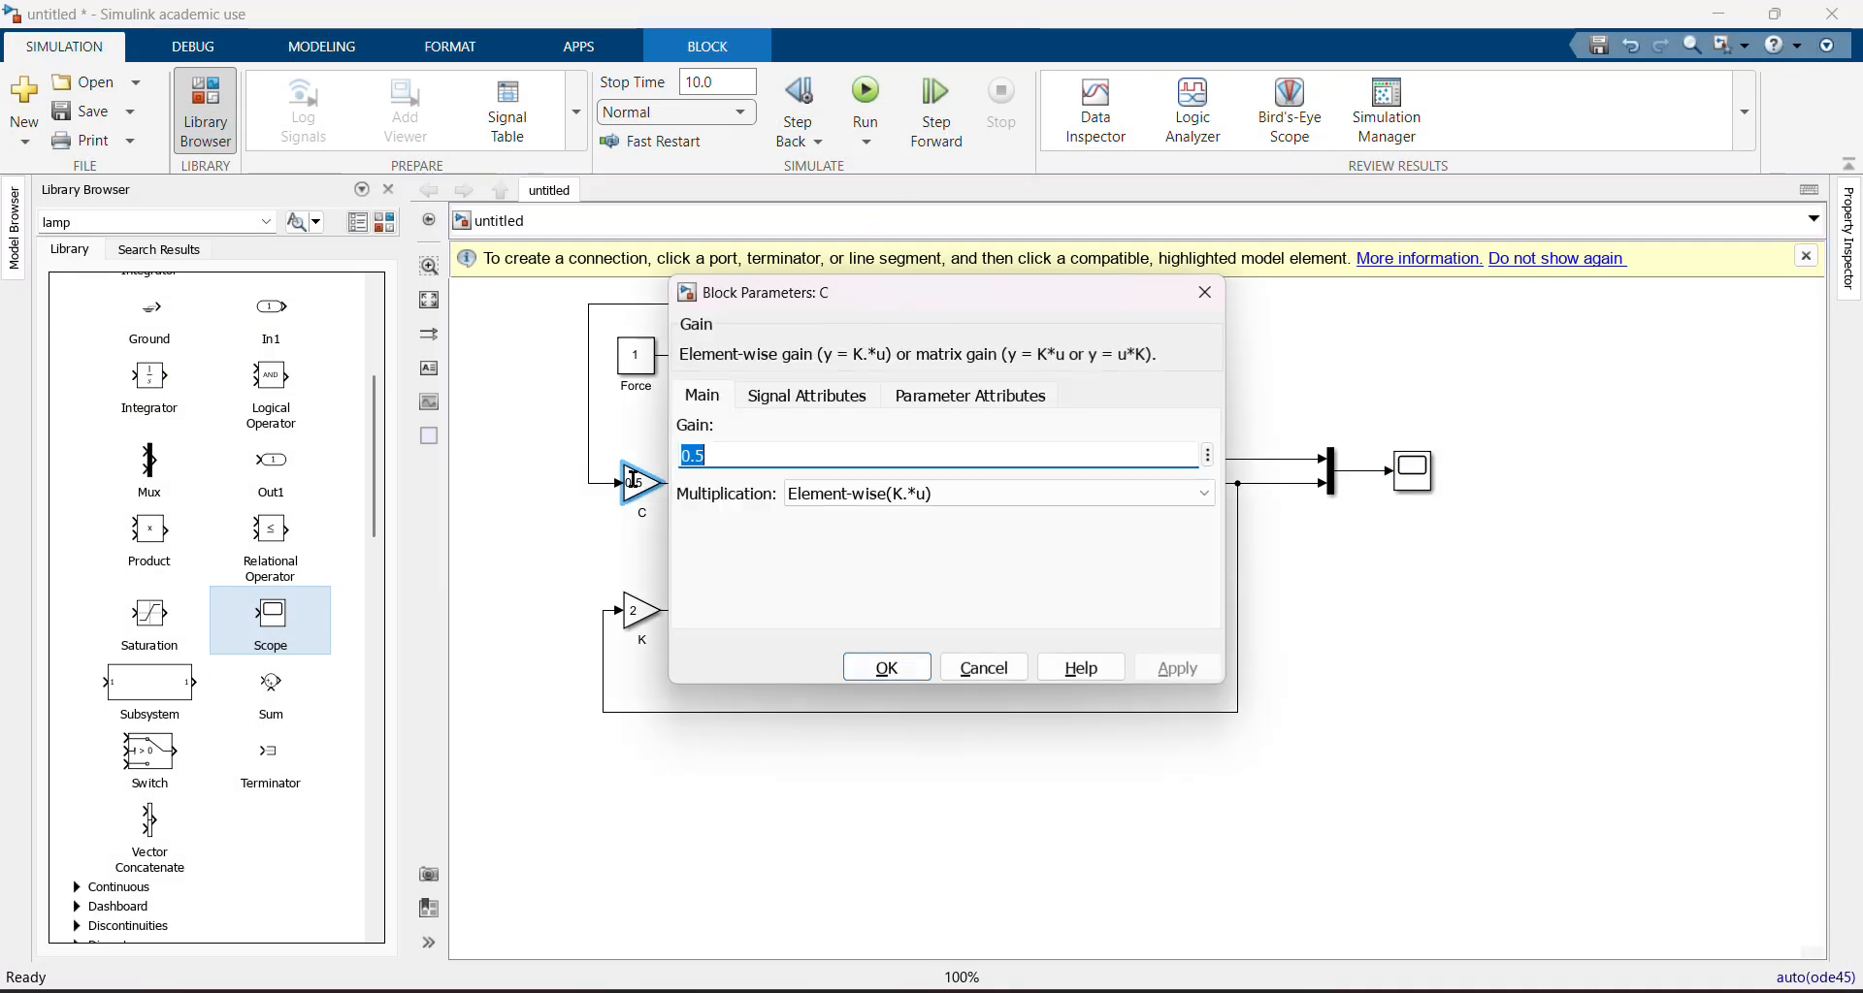
pyautogui.write('0')
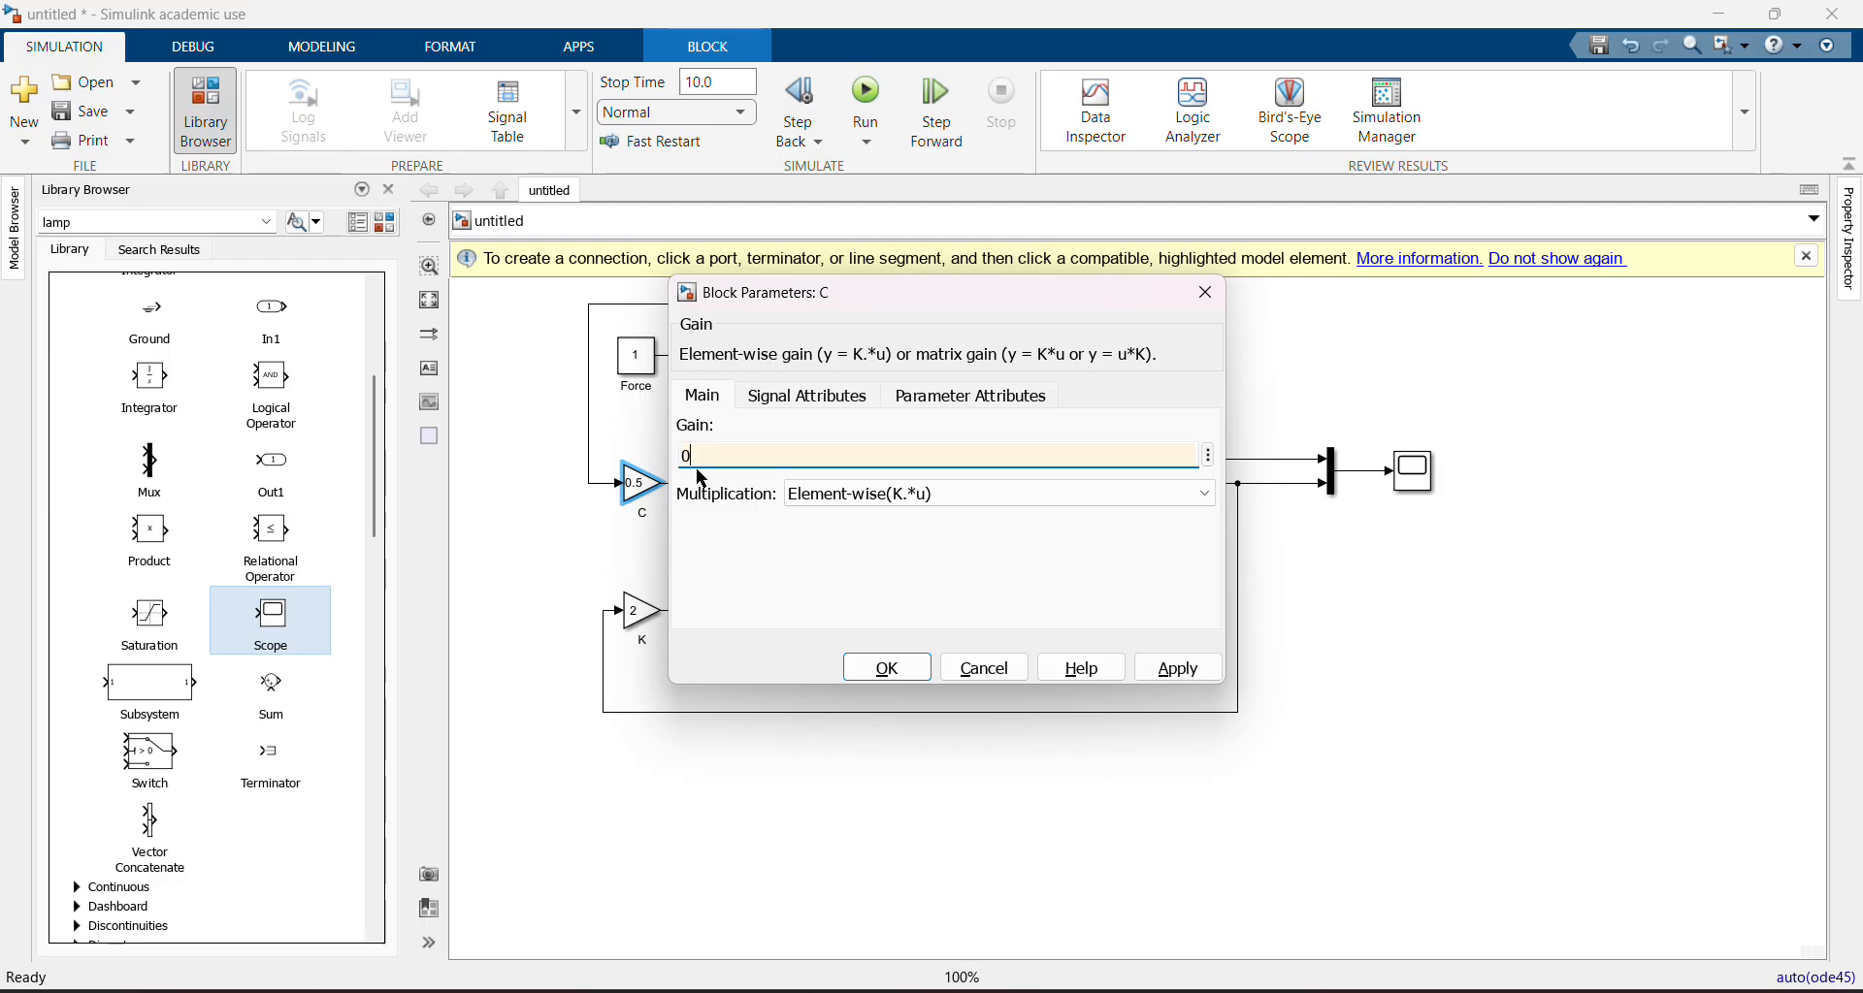
pyautogui.click(886, 668)
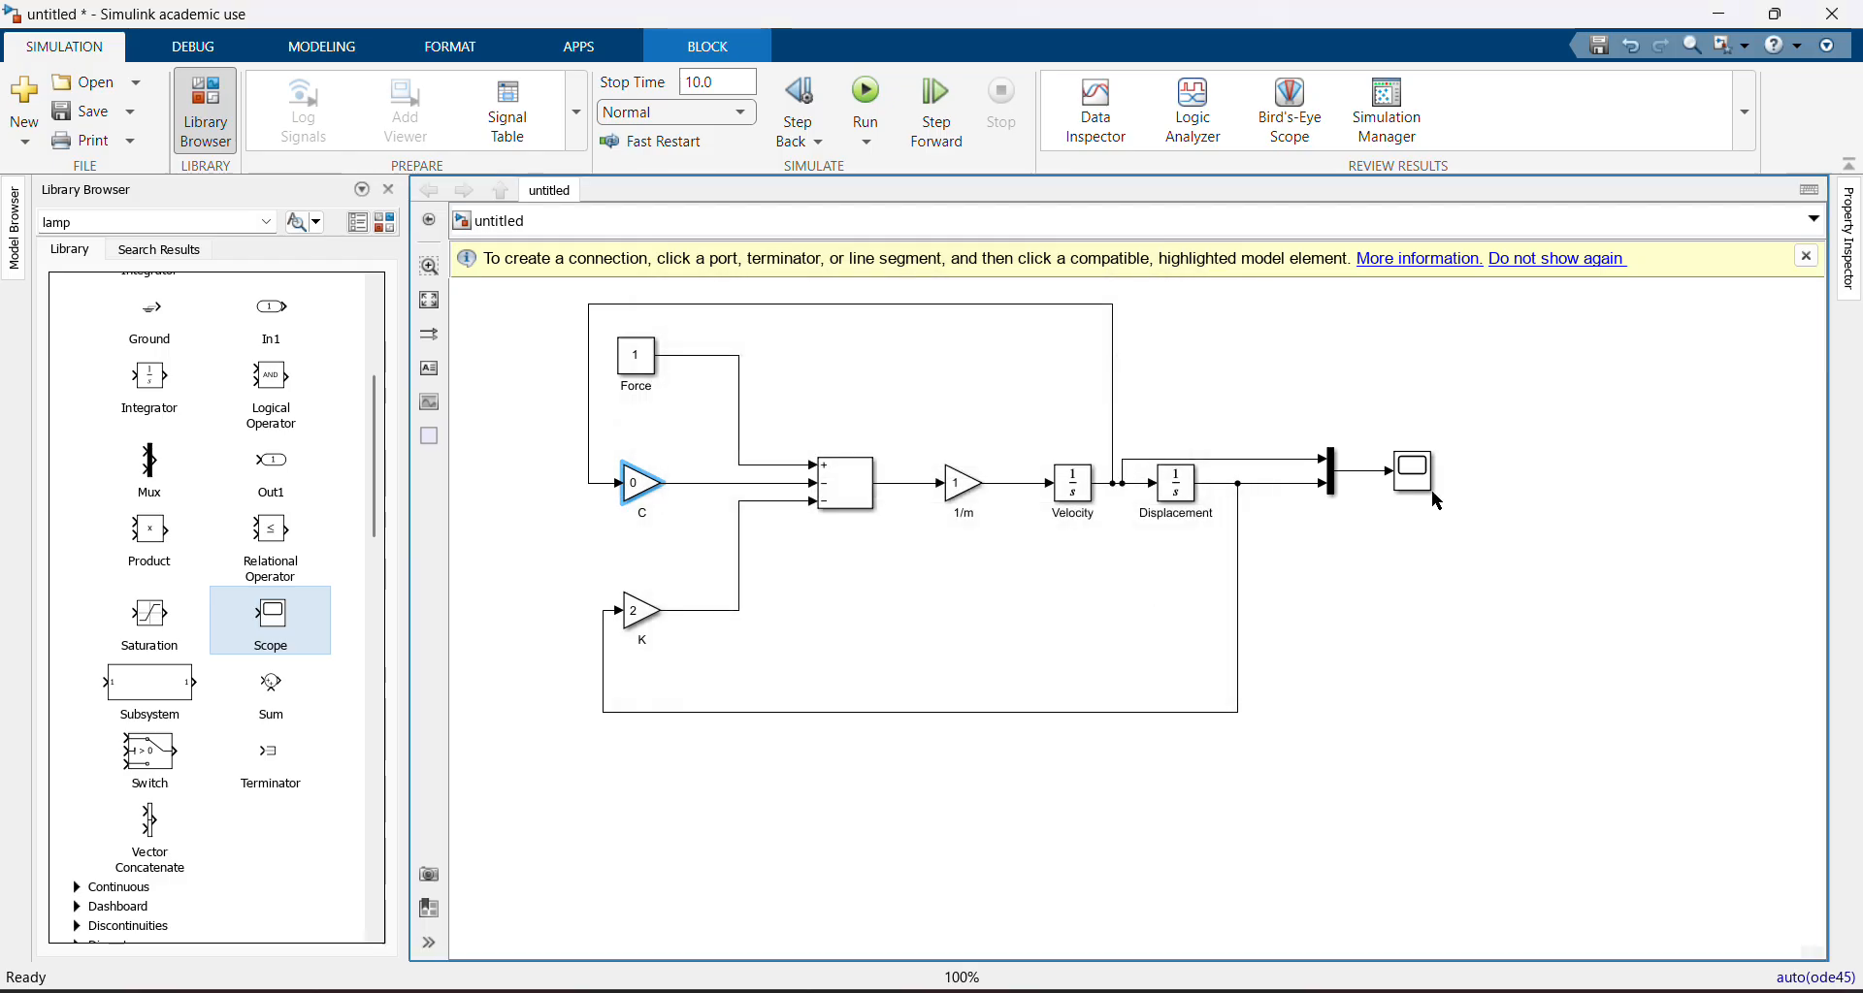
pyautogui.click(877, 97)
# Open the Scope to examine the responses with zero damping, then close it
pyautogui.doubleClick(1414, 472)
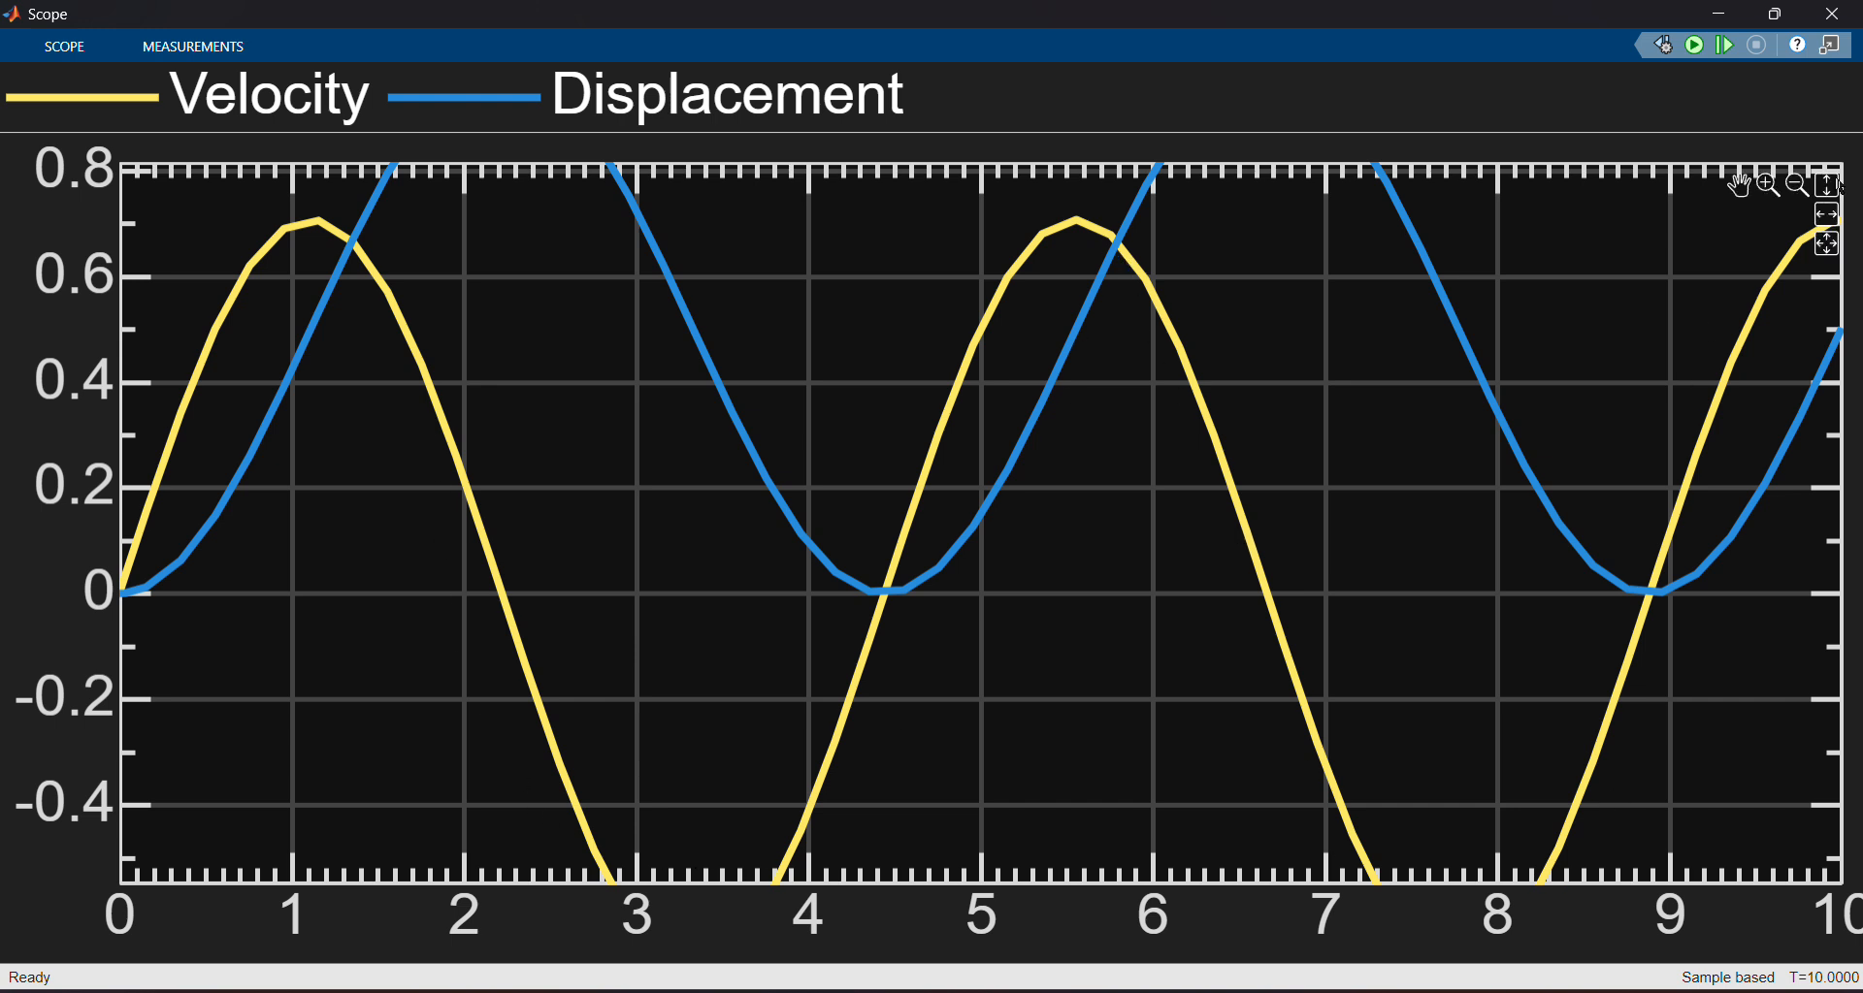
pyautogui.click(1834, 16)
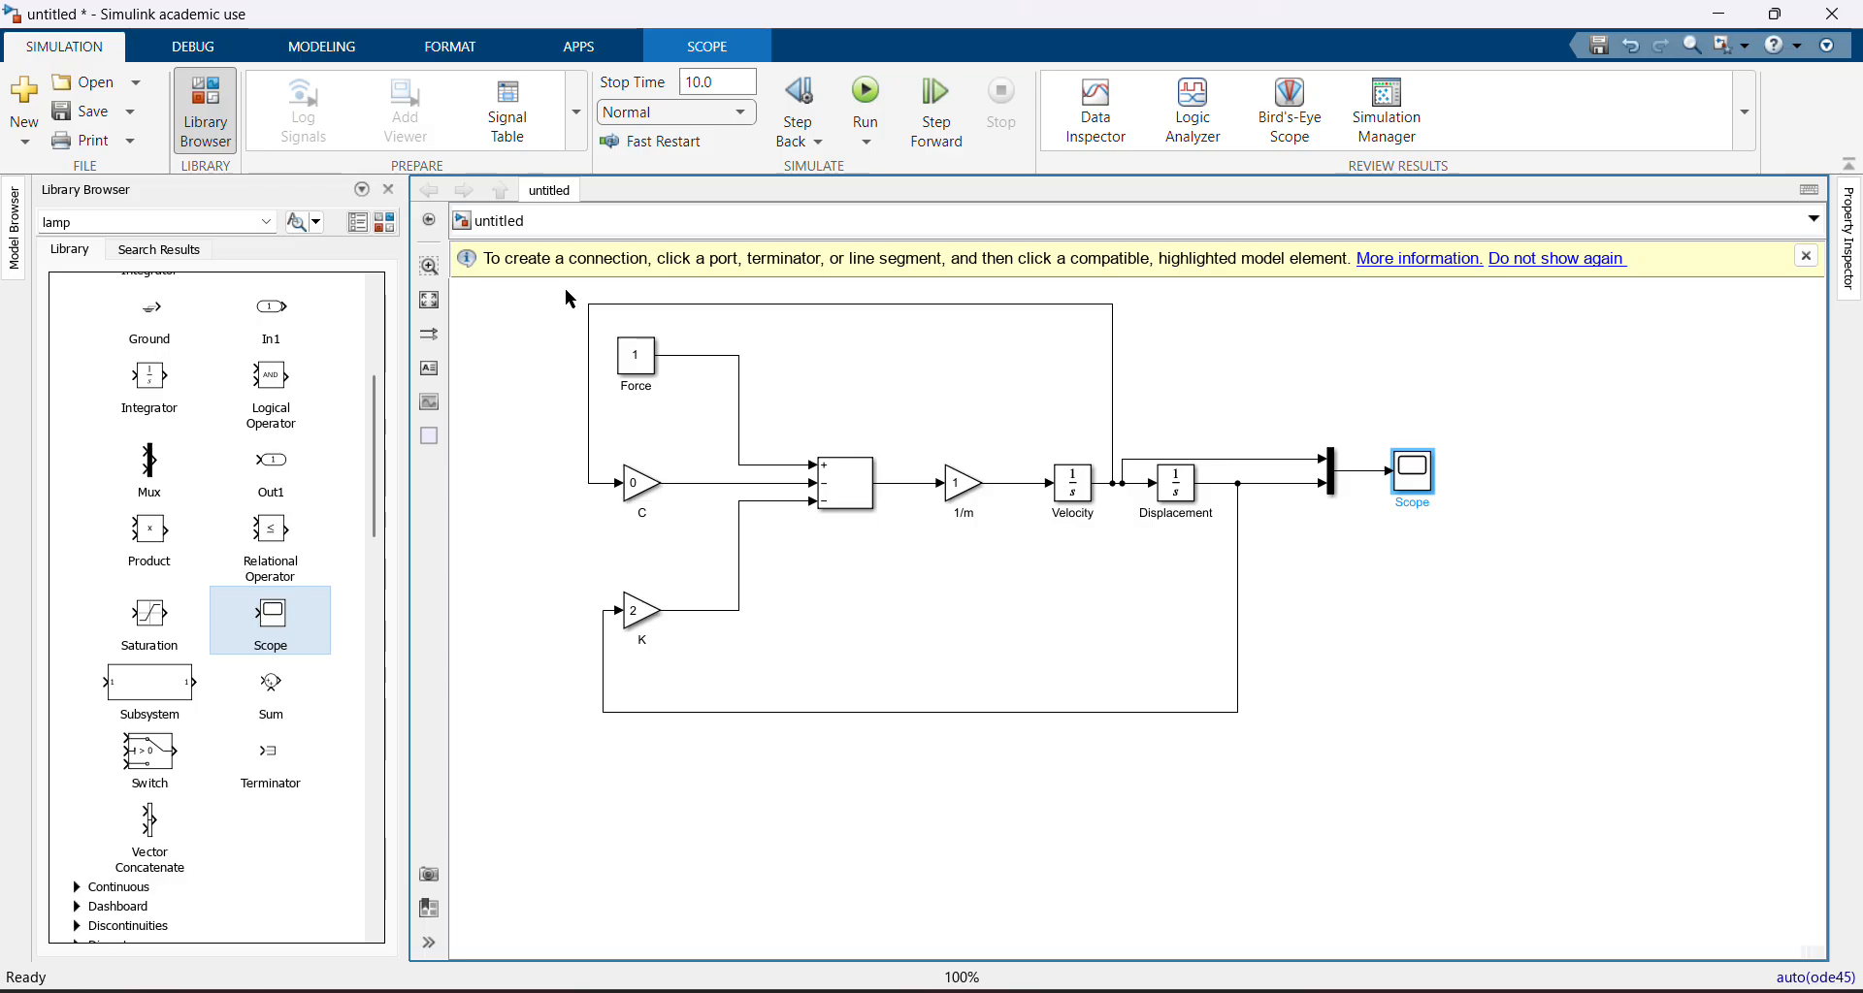
# Switch to Paint to review the problem statement, then return to Simulink
pyautogui.hotkey('alt', 'Tab')
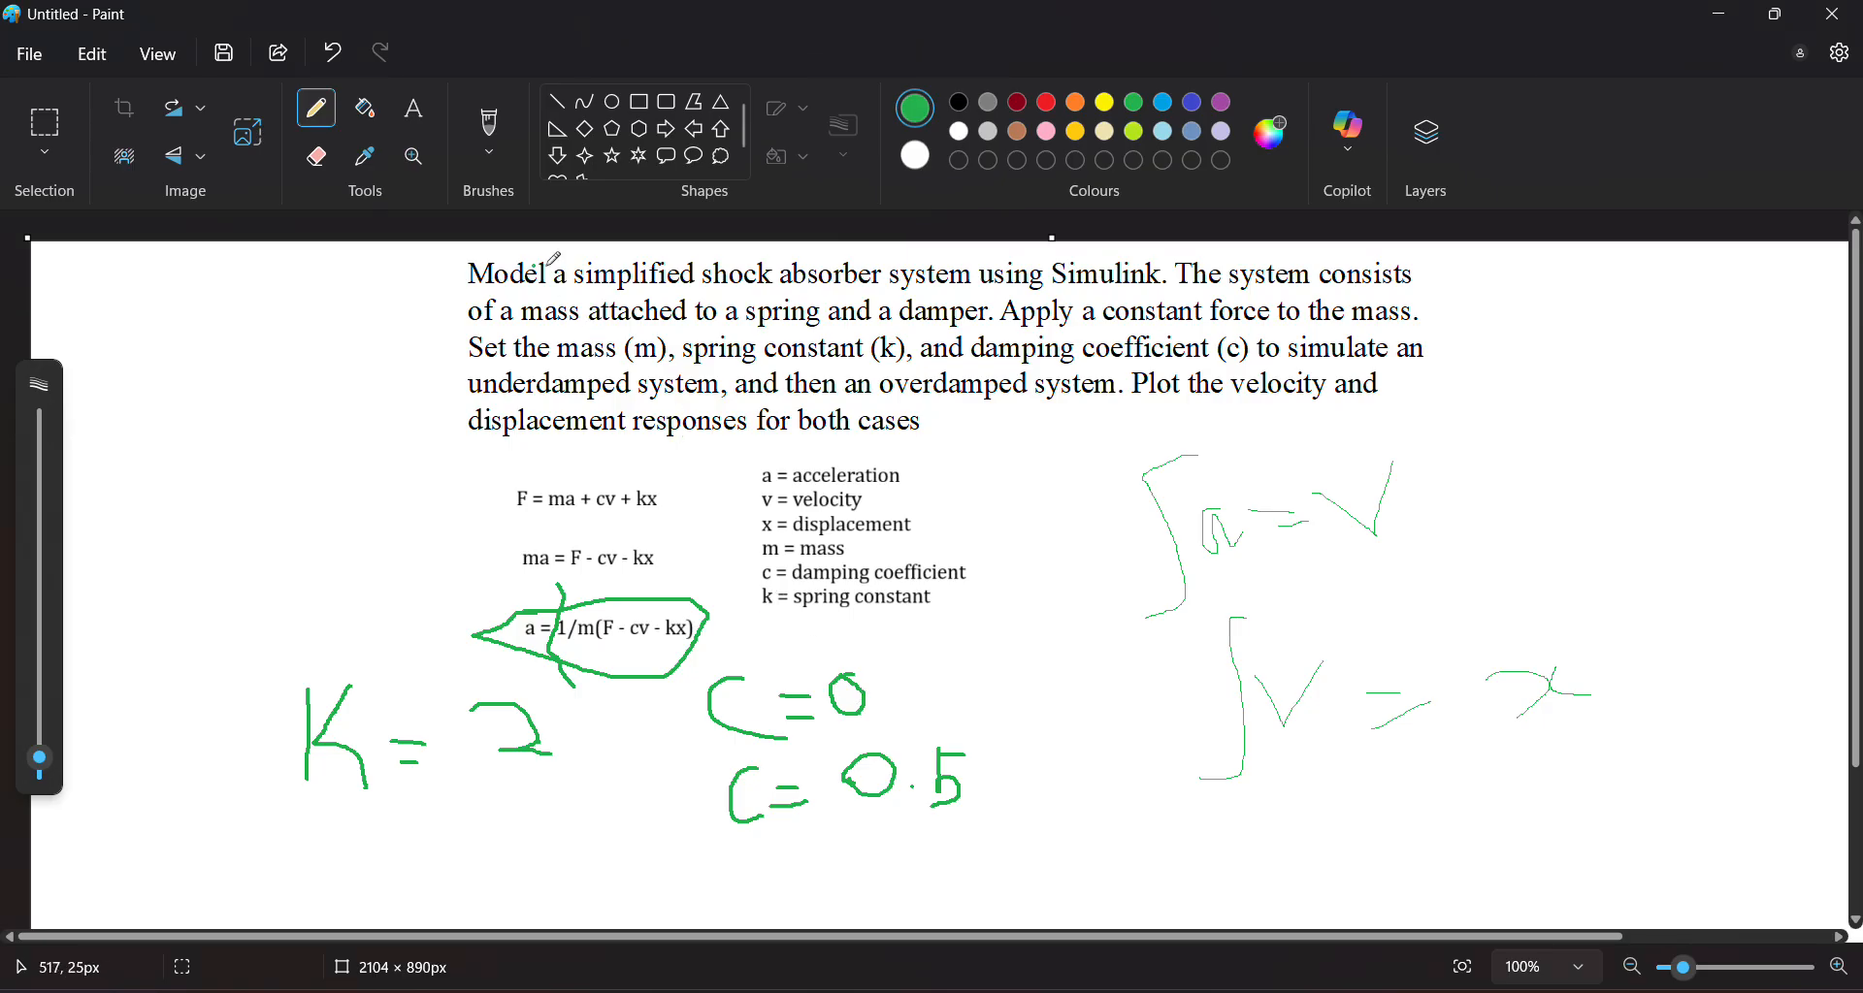
pyautogui.hotkey('alt', 'Tab')
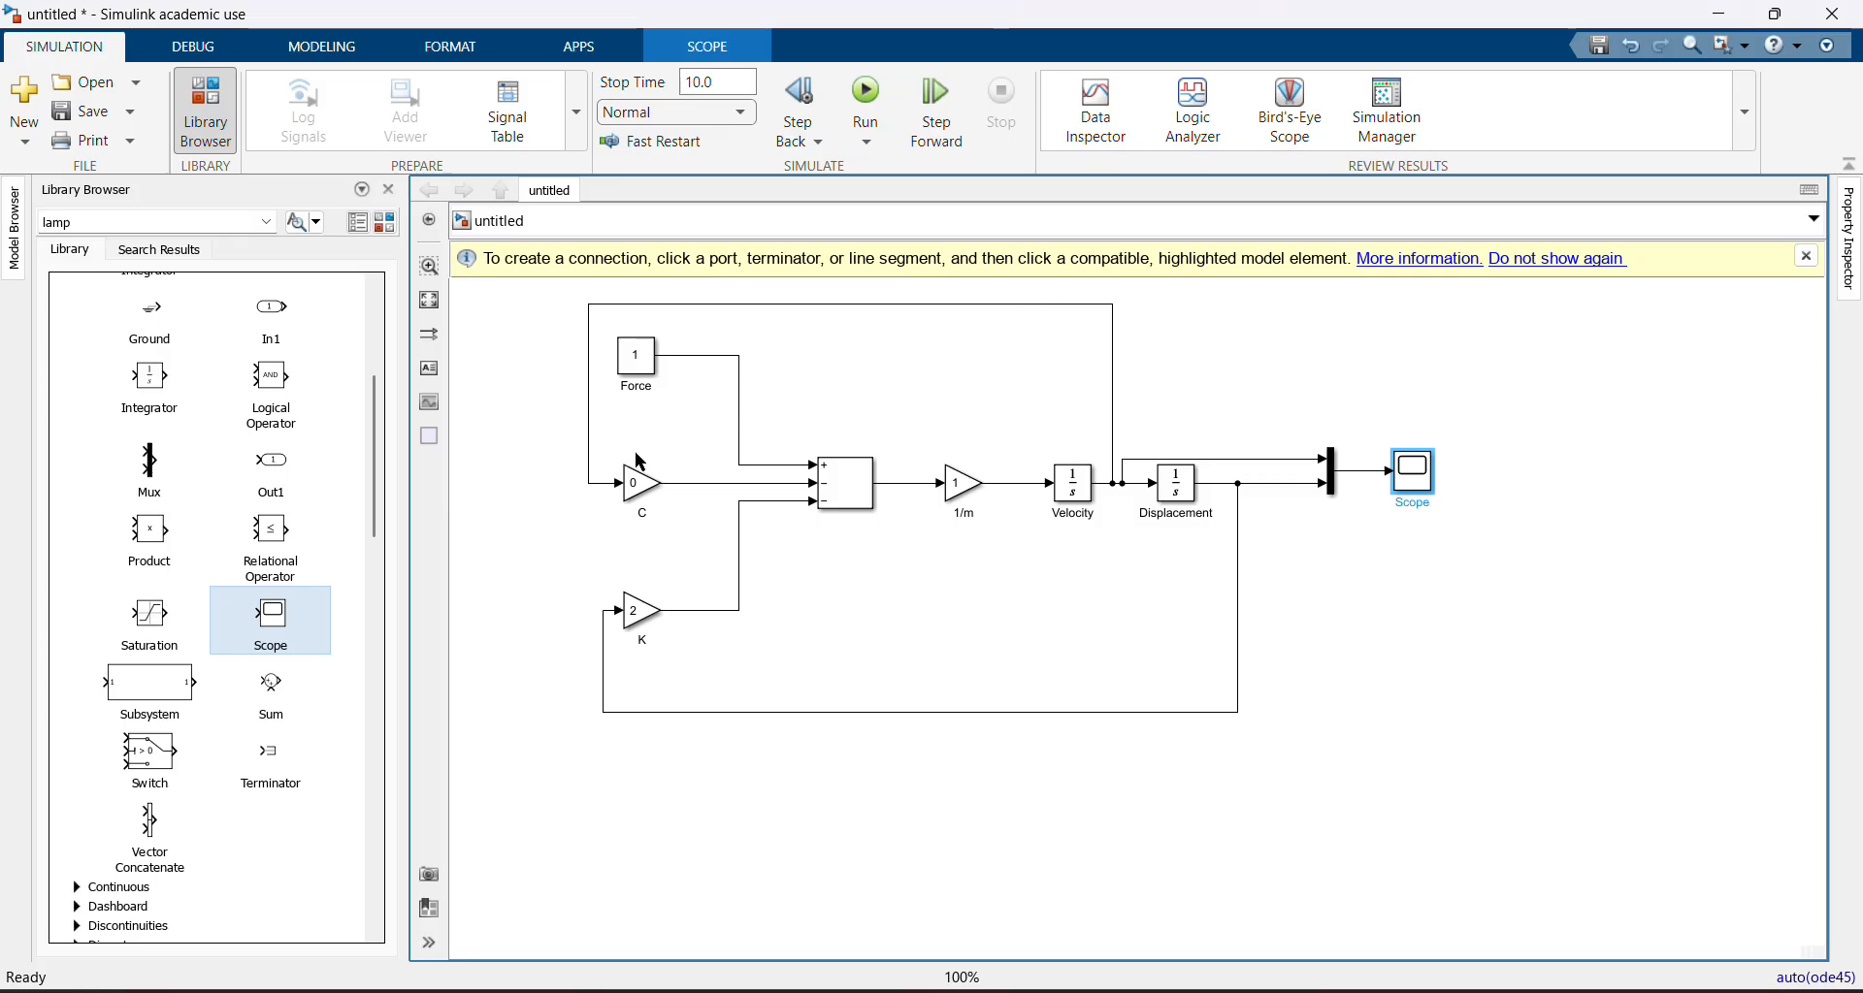
pyautogui.click(924, 419)
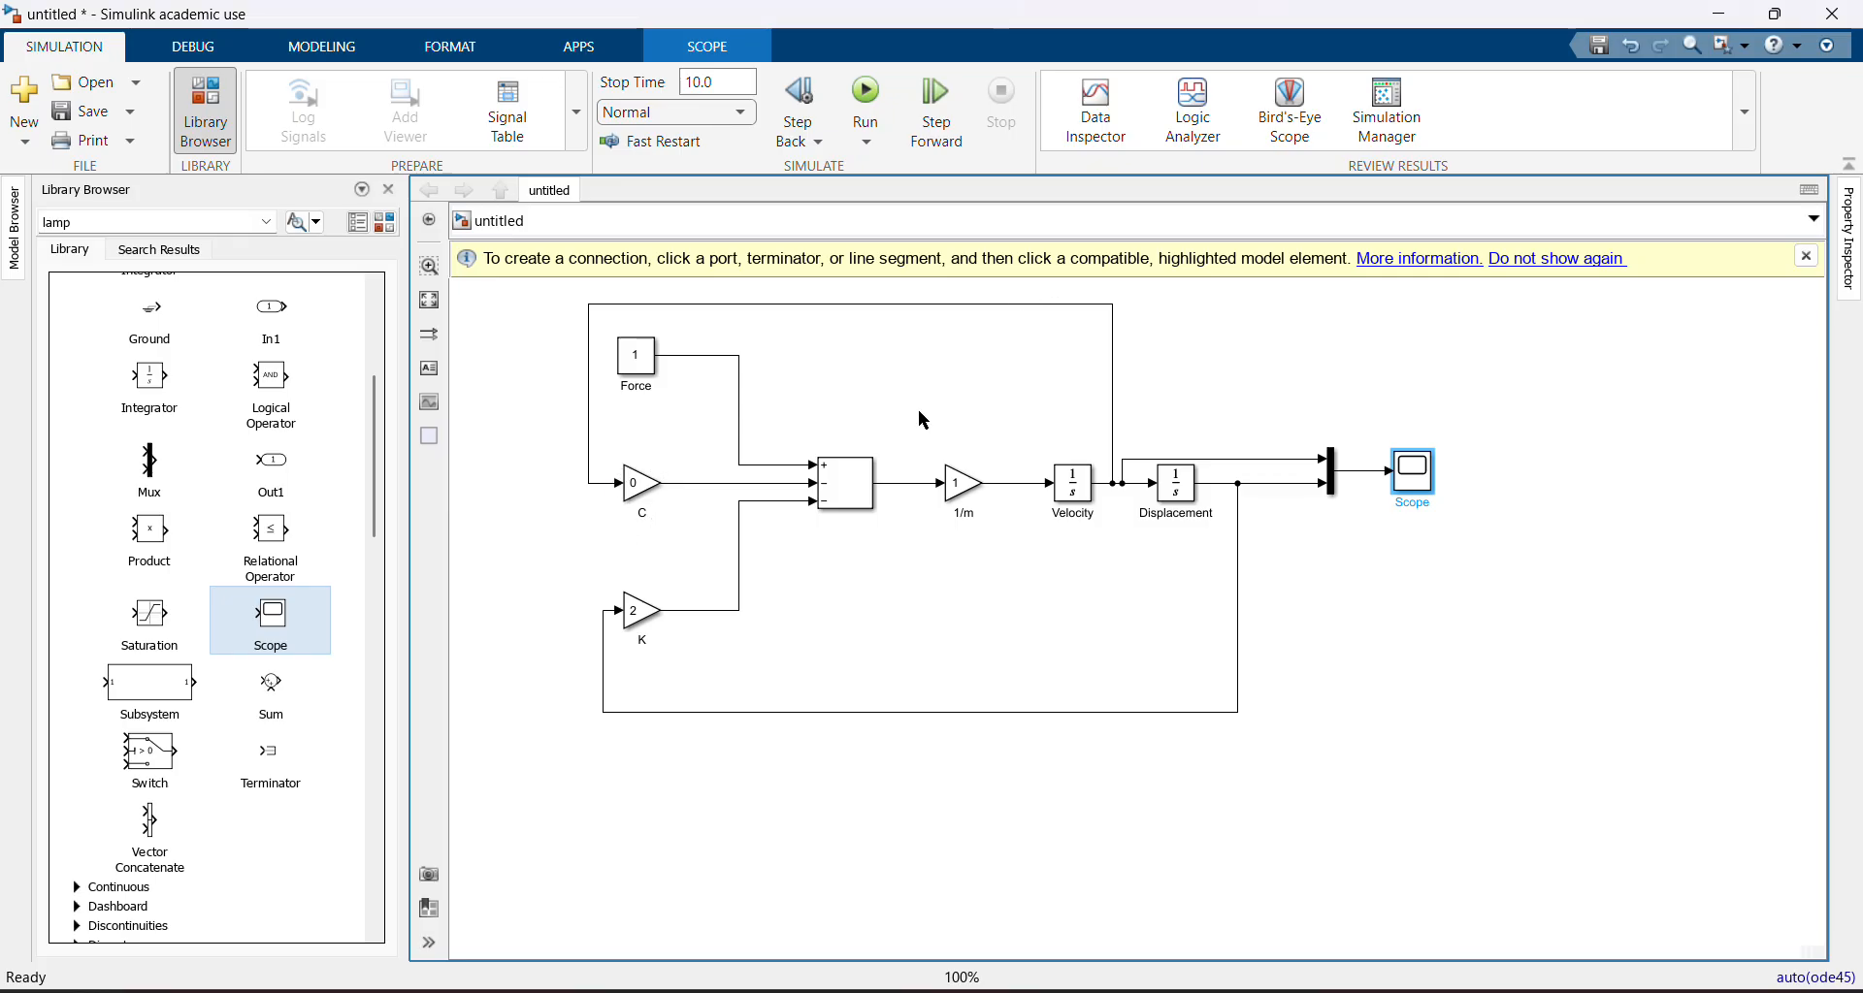